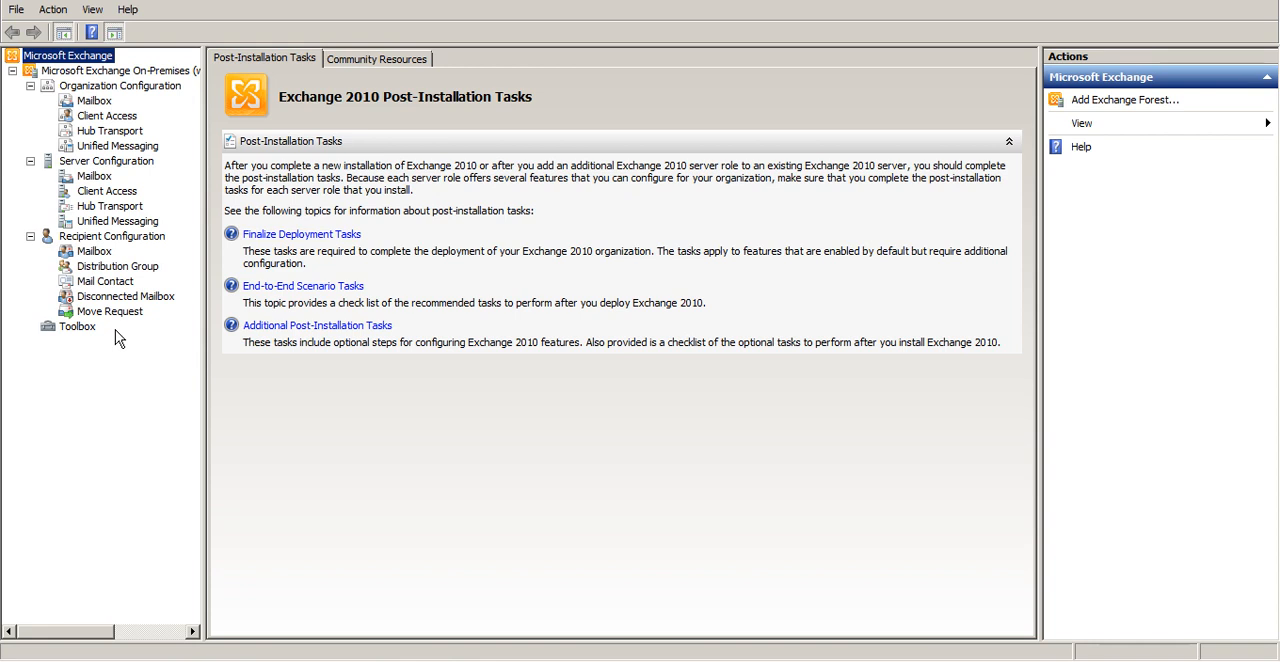
Launch the Exchange Management Shell, maximize its window, and minimize the virtual machine to return to the host desktop
scroll(115, 332, right, 1)
click(20, 660)
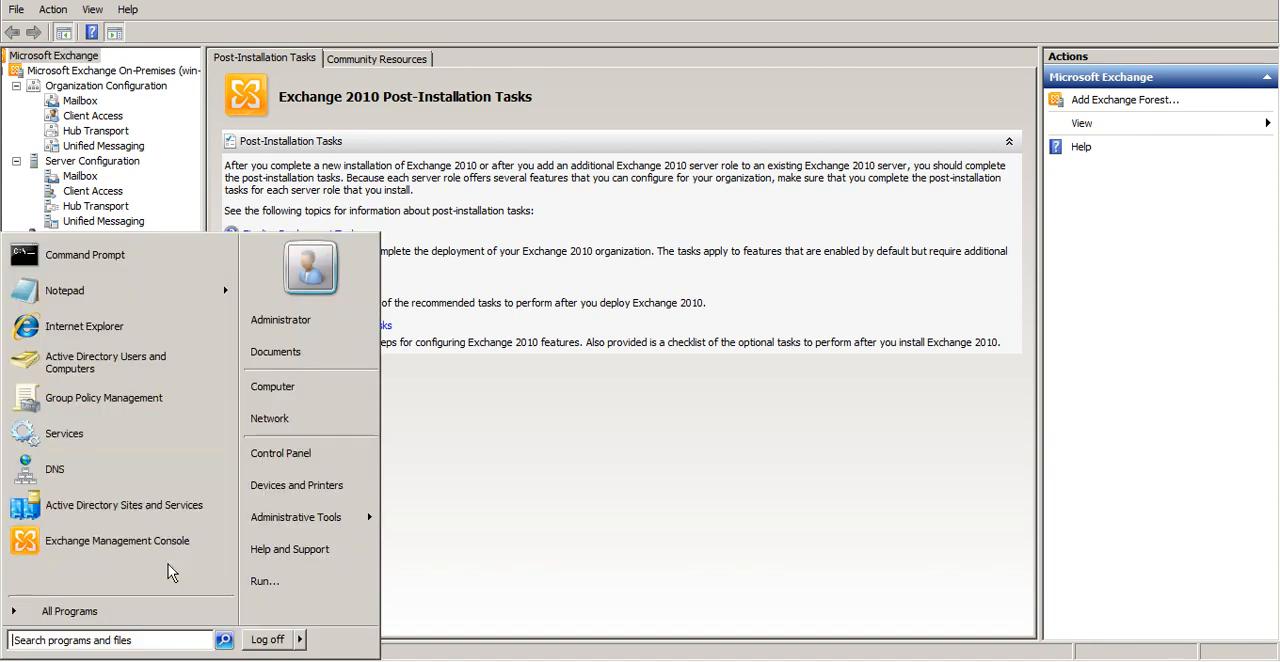
click(146, 611)
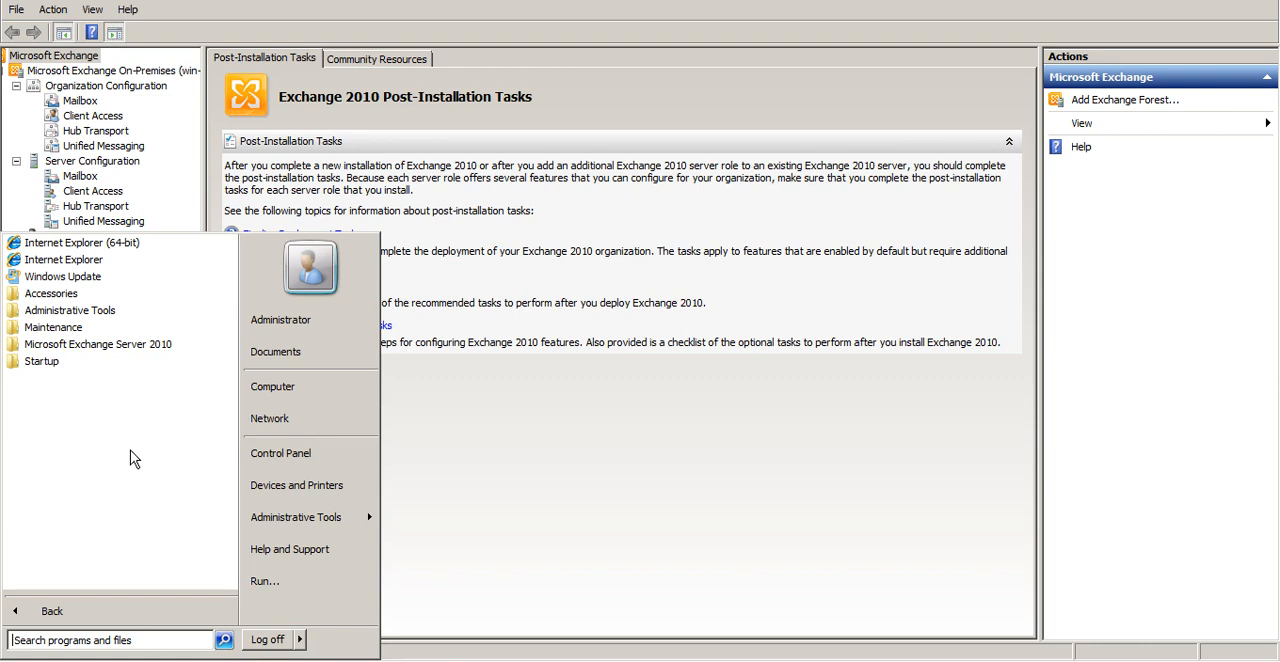
click(138, 347)
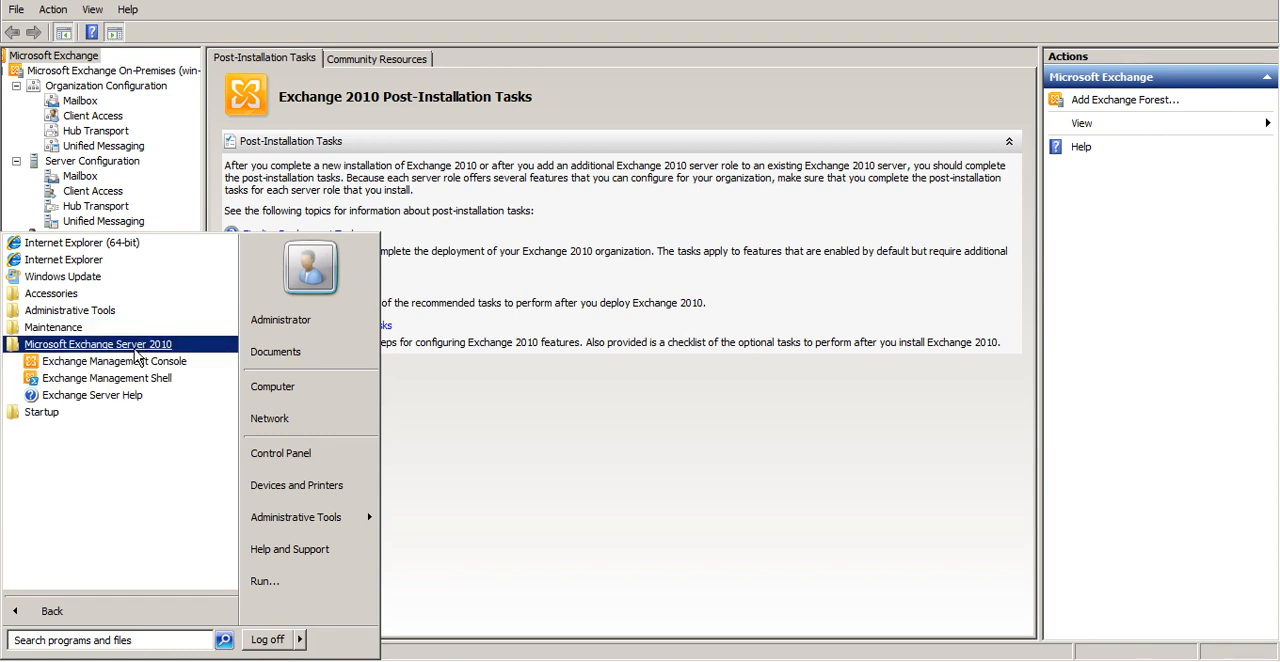
click(139, 381)
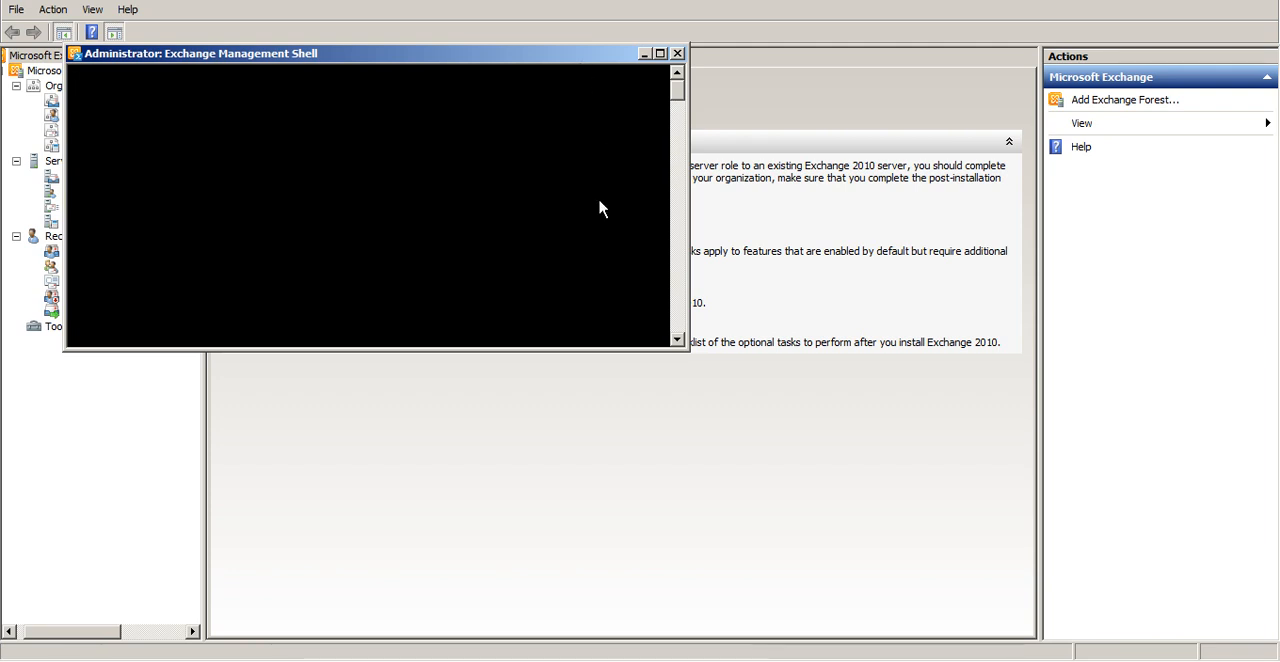
click(660, 53)
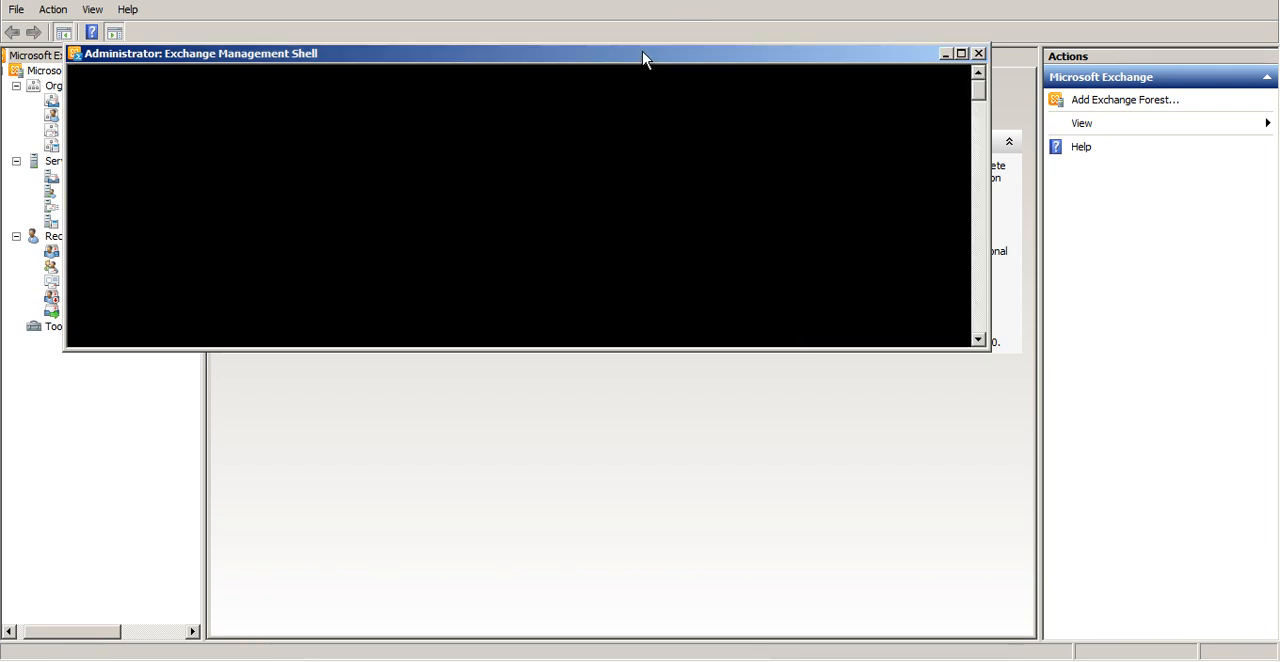
click(946, 54)
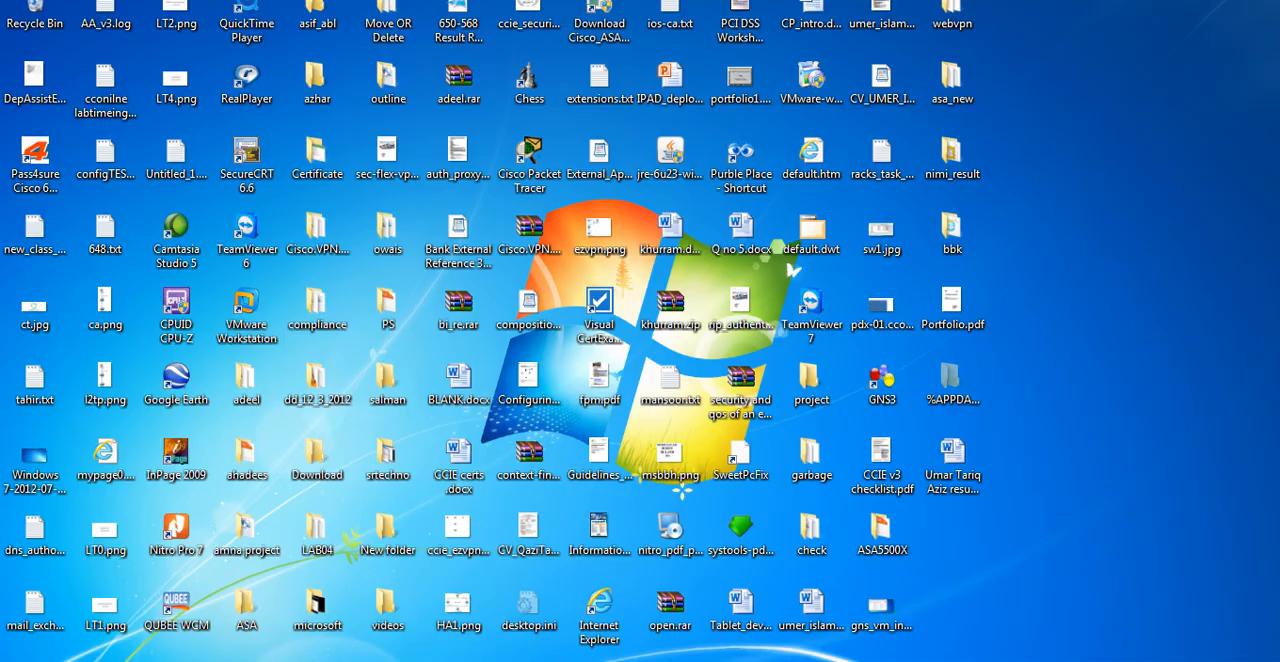
Search the host computer for "excha" and view Exchange_2010_Course_Outline.pdf
key(super)
text(exchng)
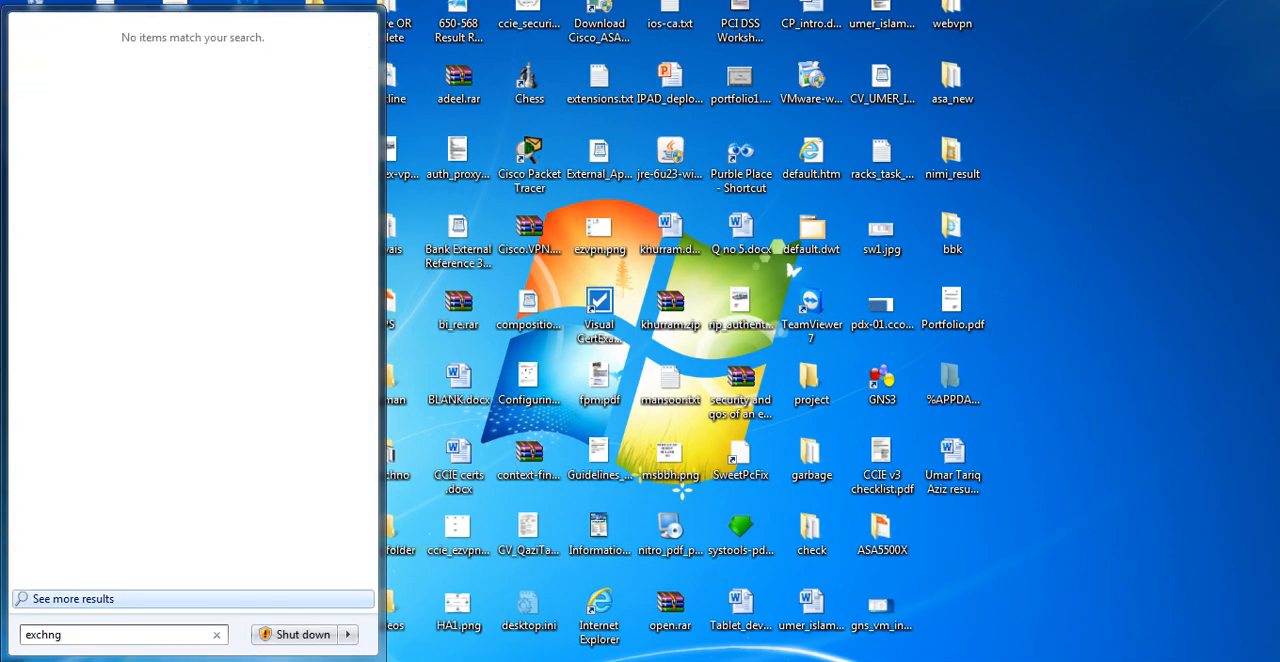
key(BackSpace)
key(BackSpace)
text(agne)
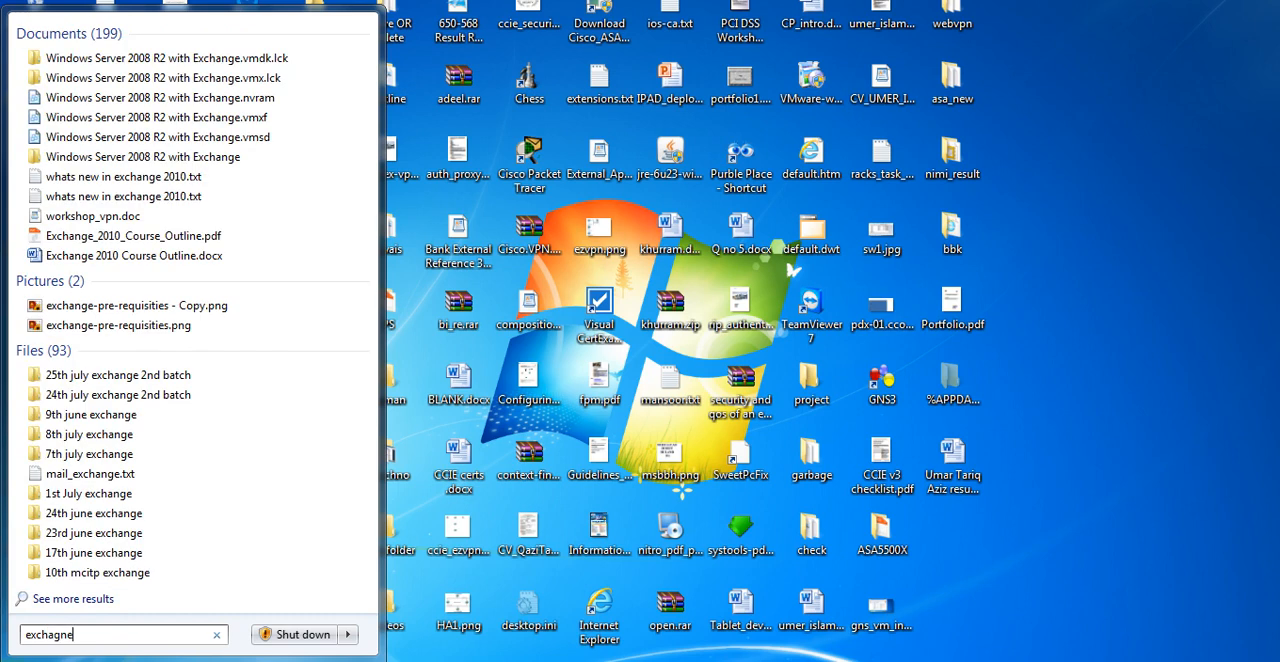
key(BackSpace)
key(BackSpace)
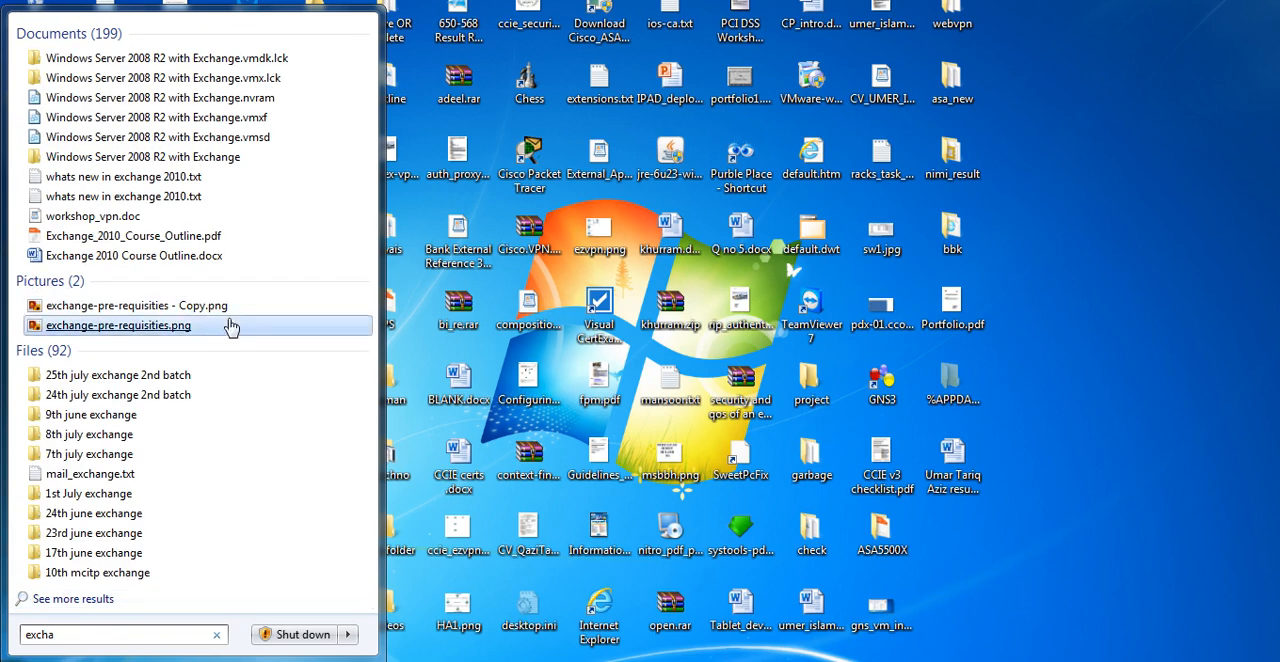
click(233, 238)
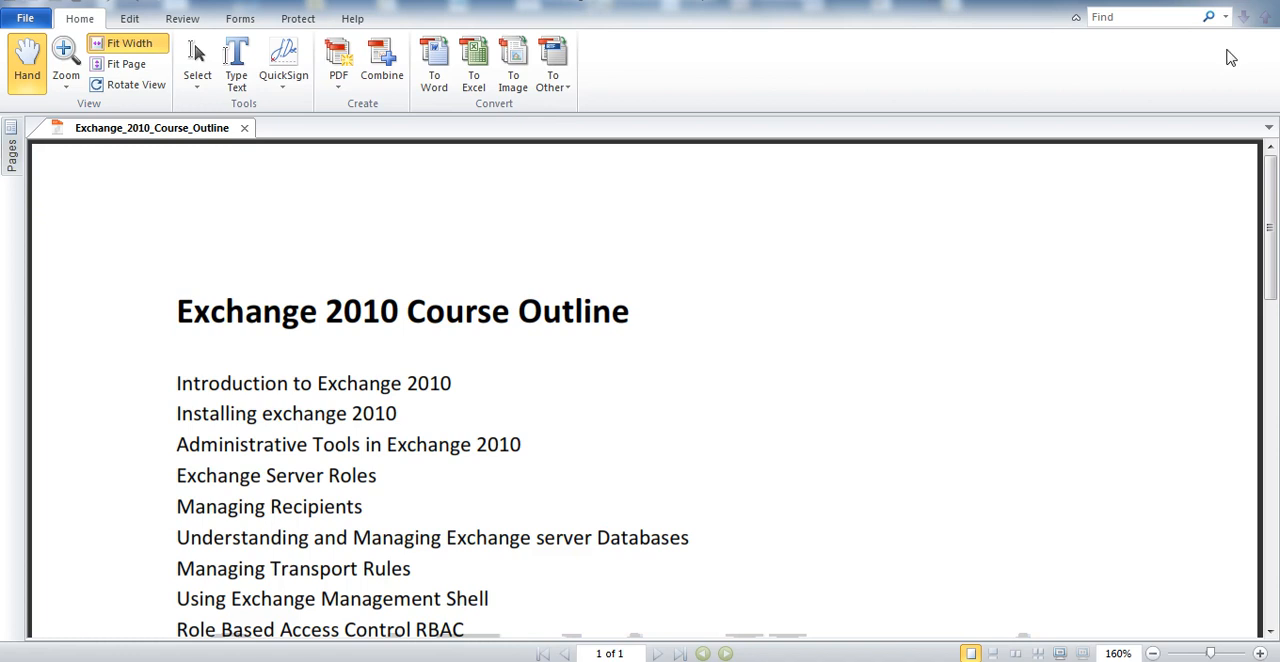
click(1180, 1)
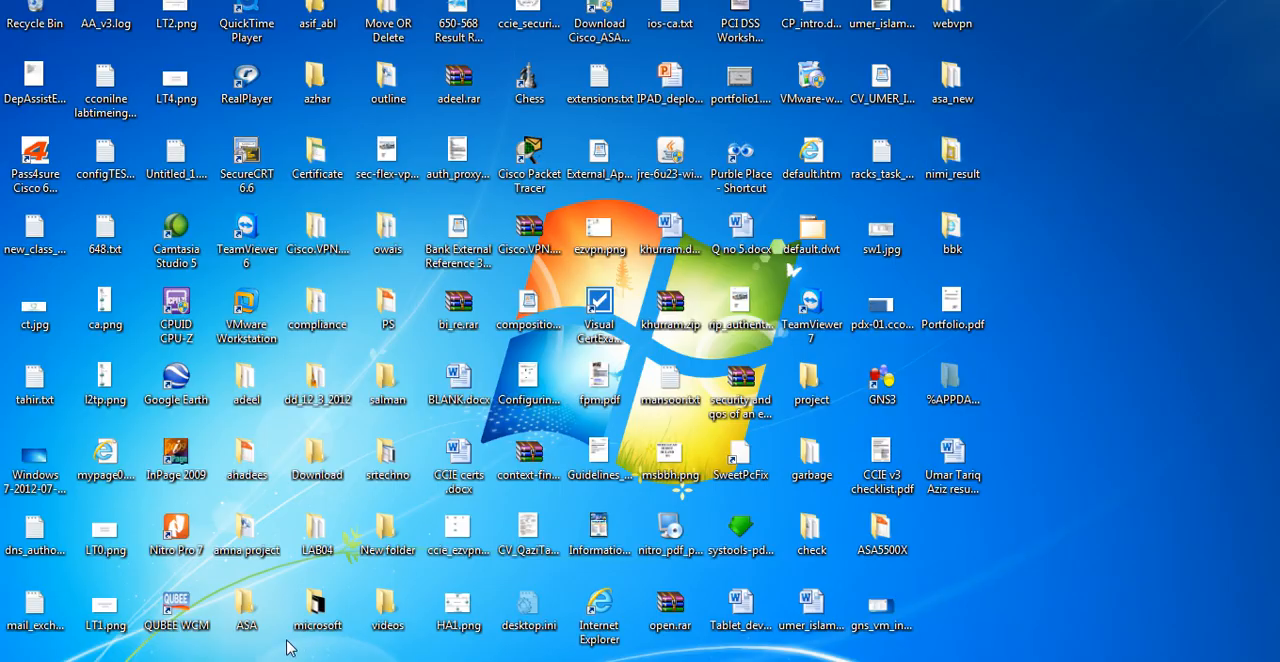
Switch back to the Windows Server 2008 R2 virtual machine and launch Internet Explorer, postponing its first-run setup
mouse_move(225, 661)
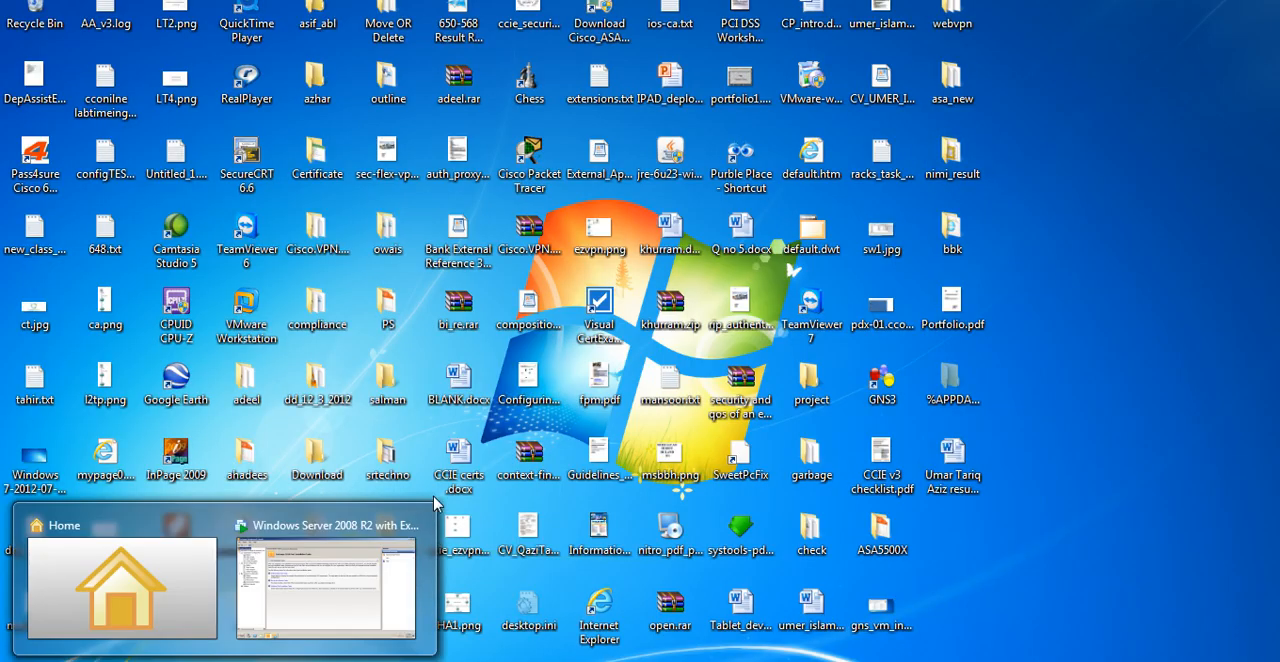
click(325, 588)
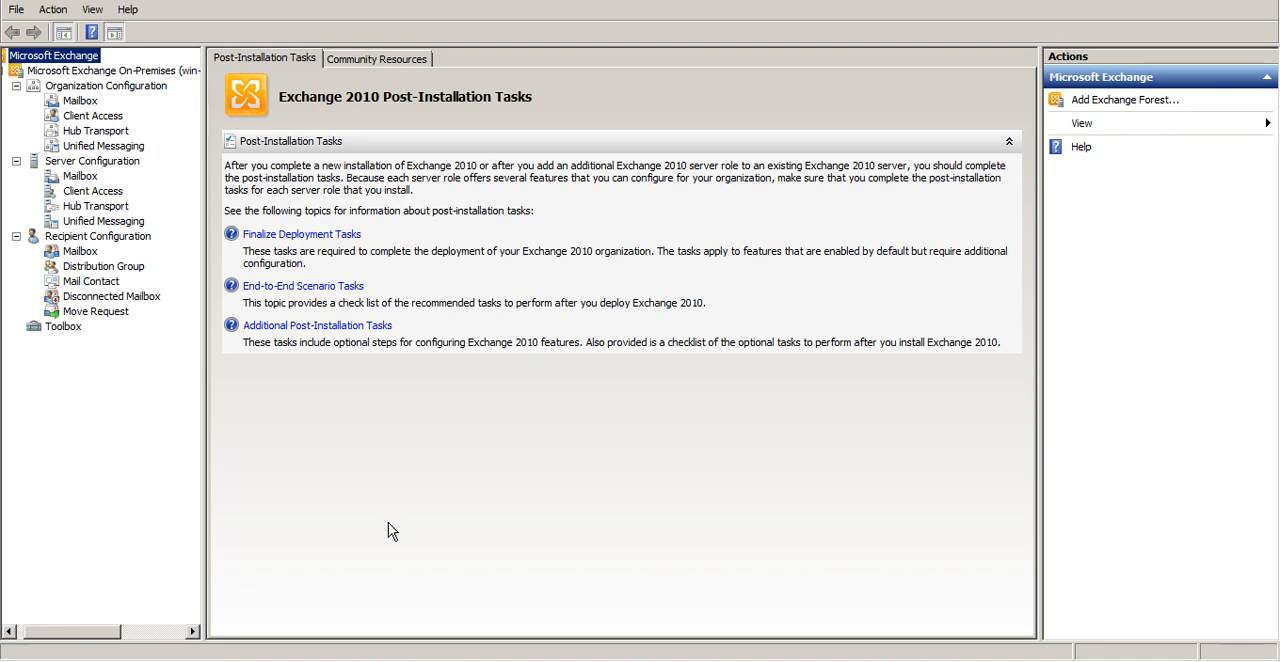
click(26, 660)
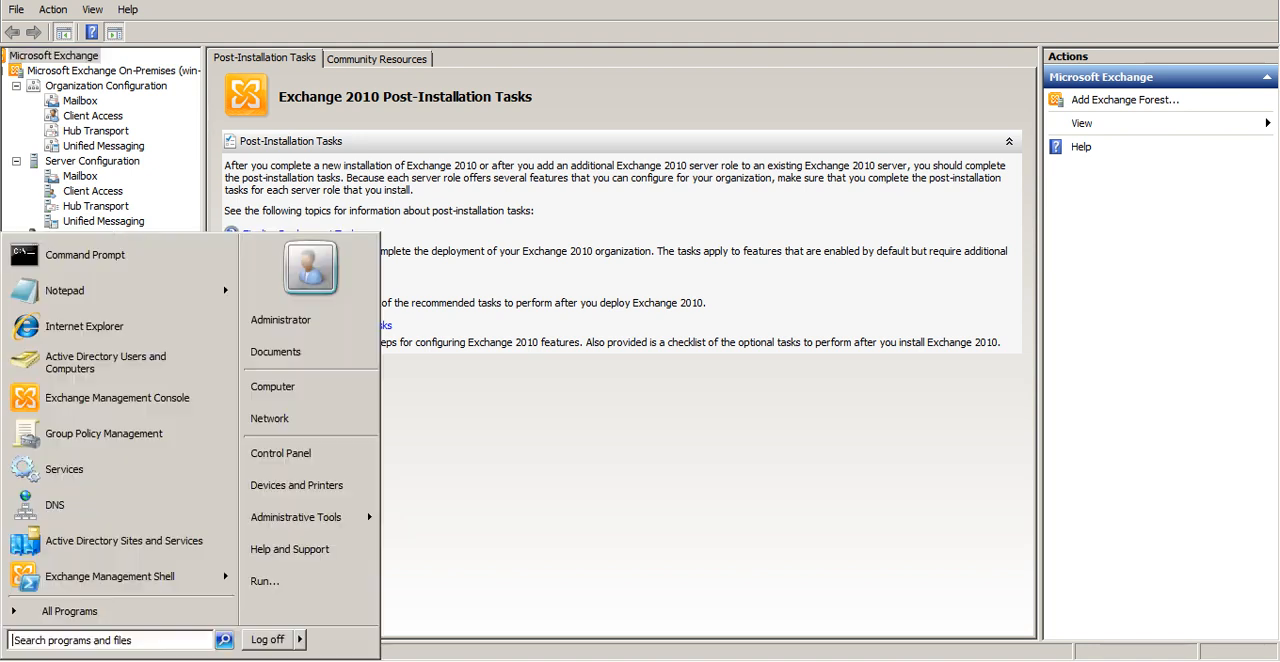
click(135, 336)
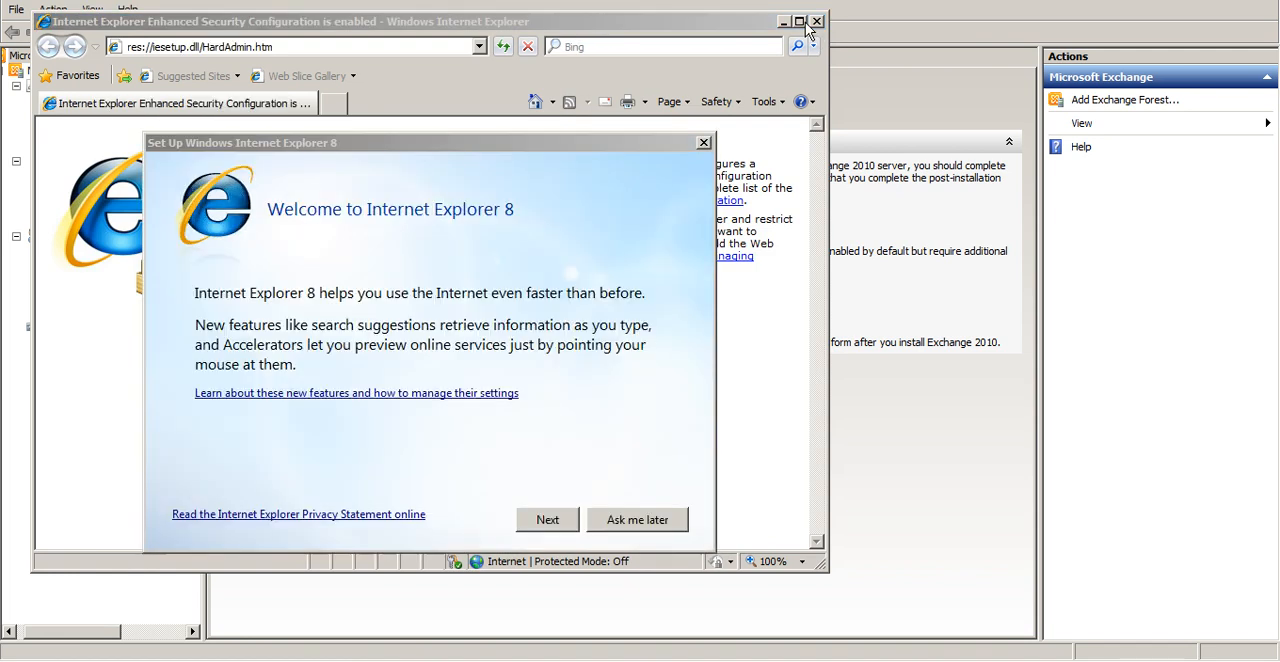
click(637, 520)
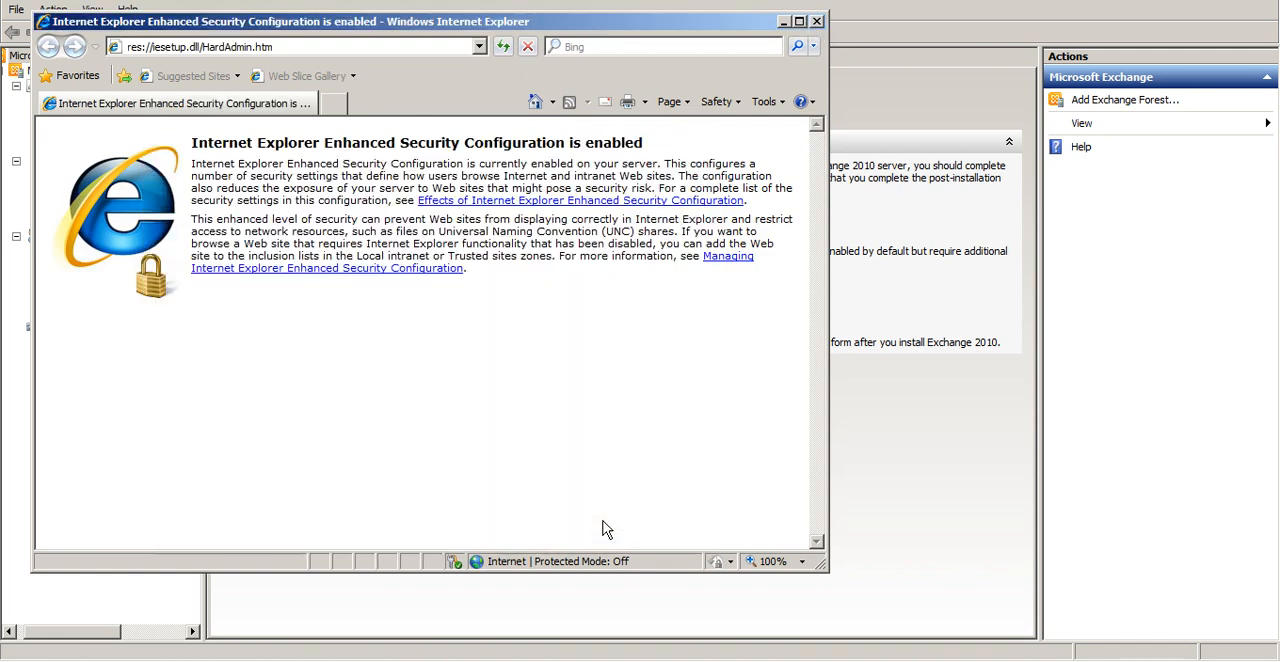
click(246, 50)
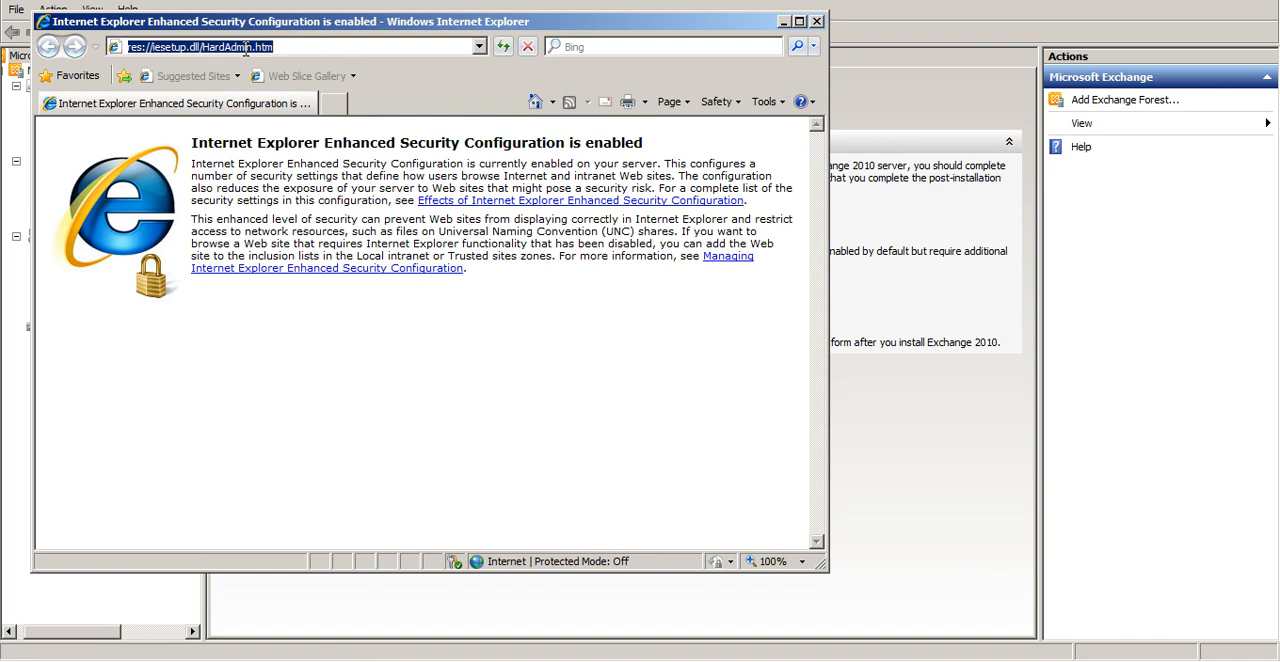
text(https://192)
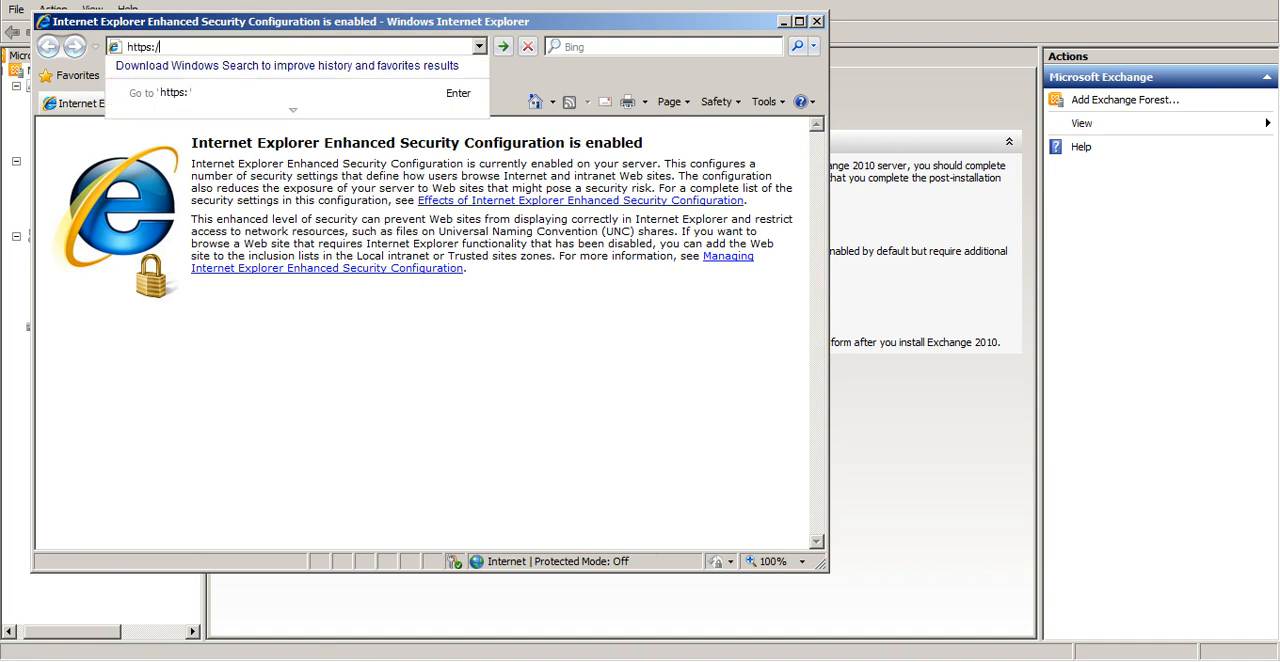
key(Down)
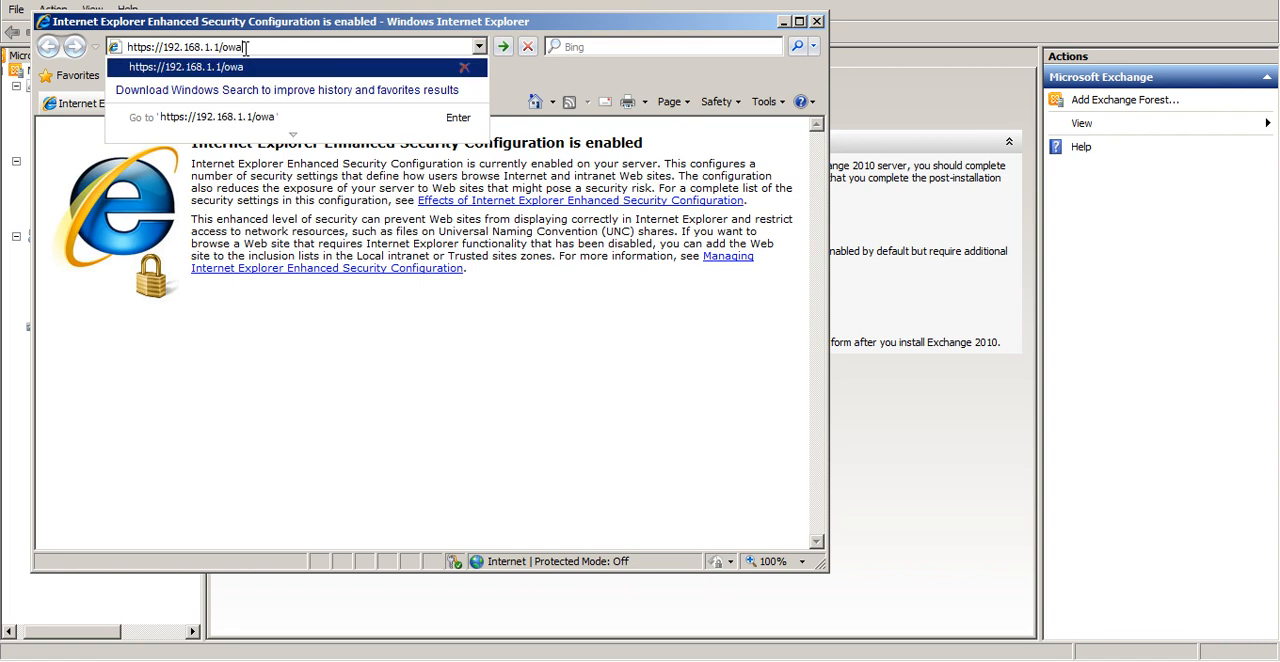
key(Return)
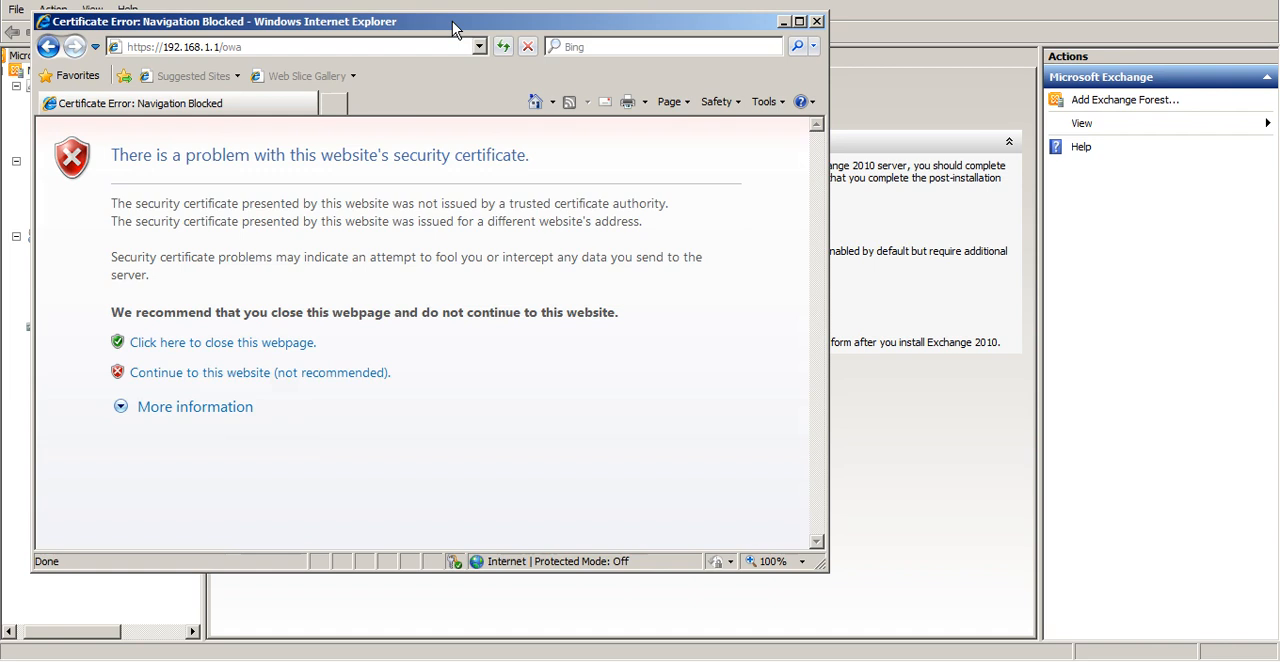
click(316, 378)
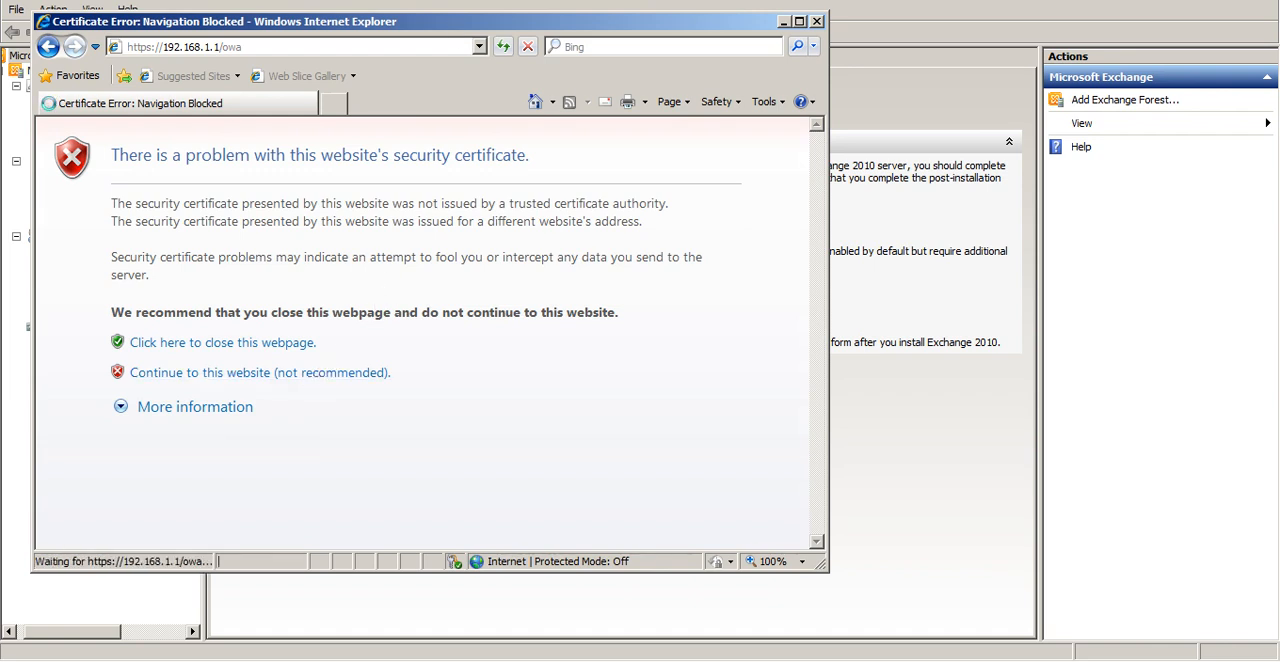
double_click(659, 29)
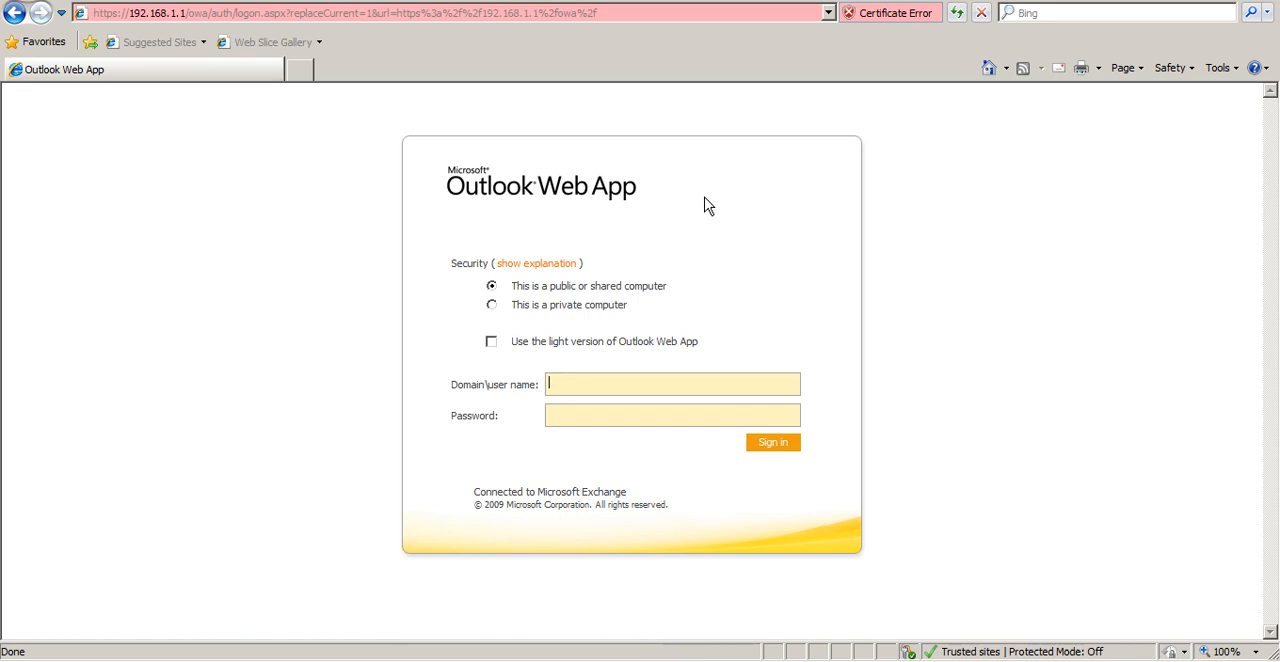
Sign in to Outlook Web App with the user name administrator and the account password
text(administrator)
key(Tab)
text(••••••••)
key(Return)
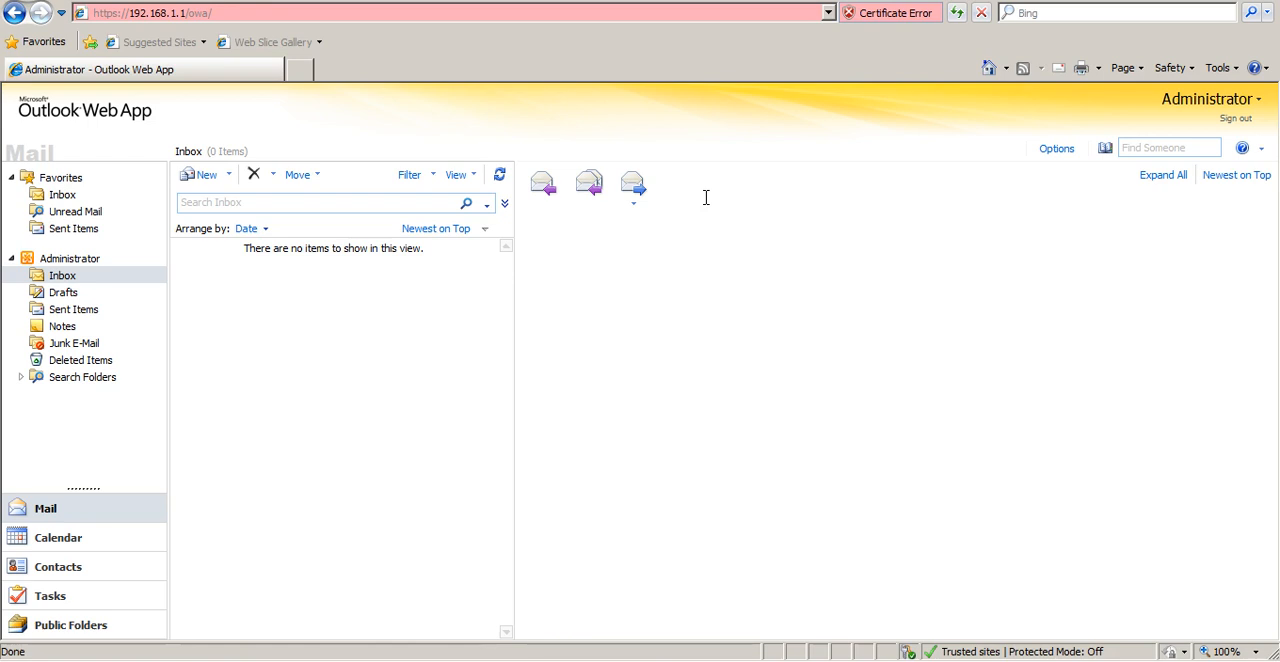
Launch Internet Information Services (IIS) Manager and maximize its window
click(119, 17)
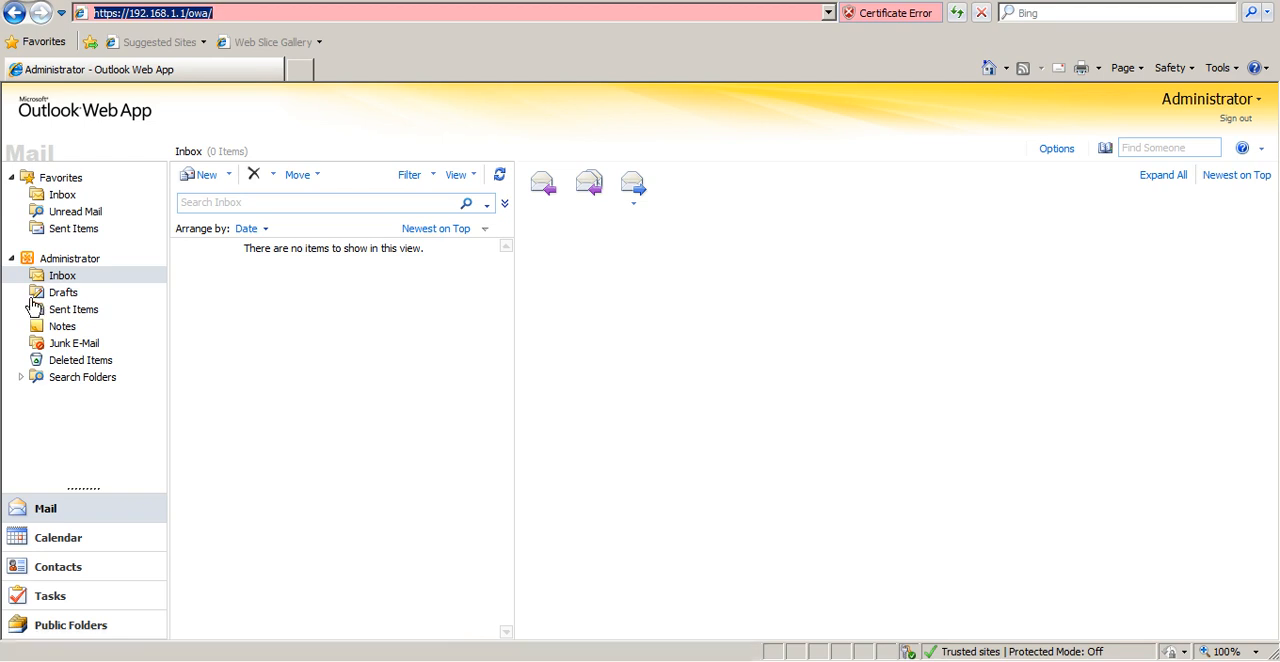
key(super)
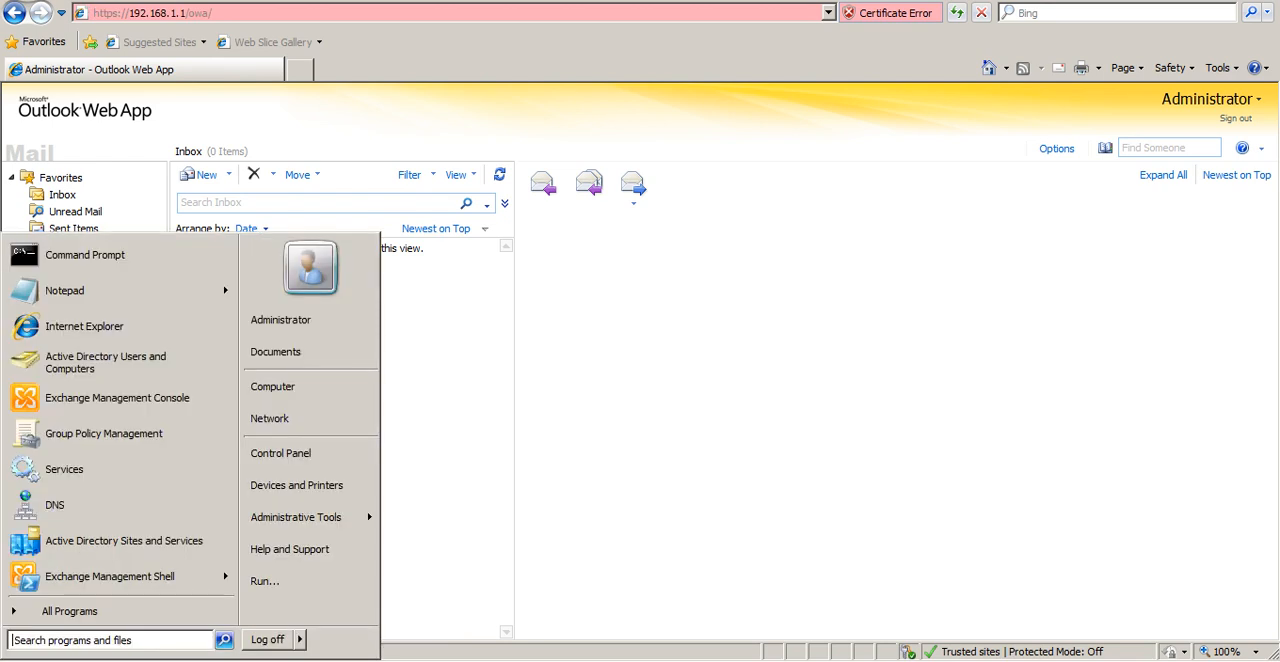
mouse_move(369, 528)
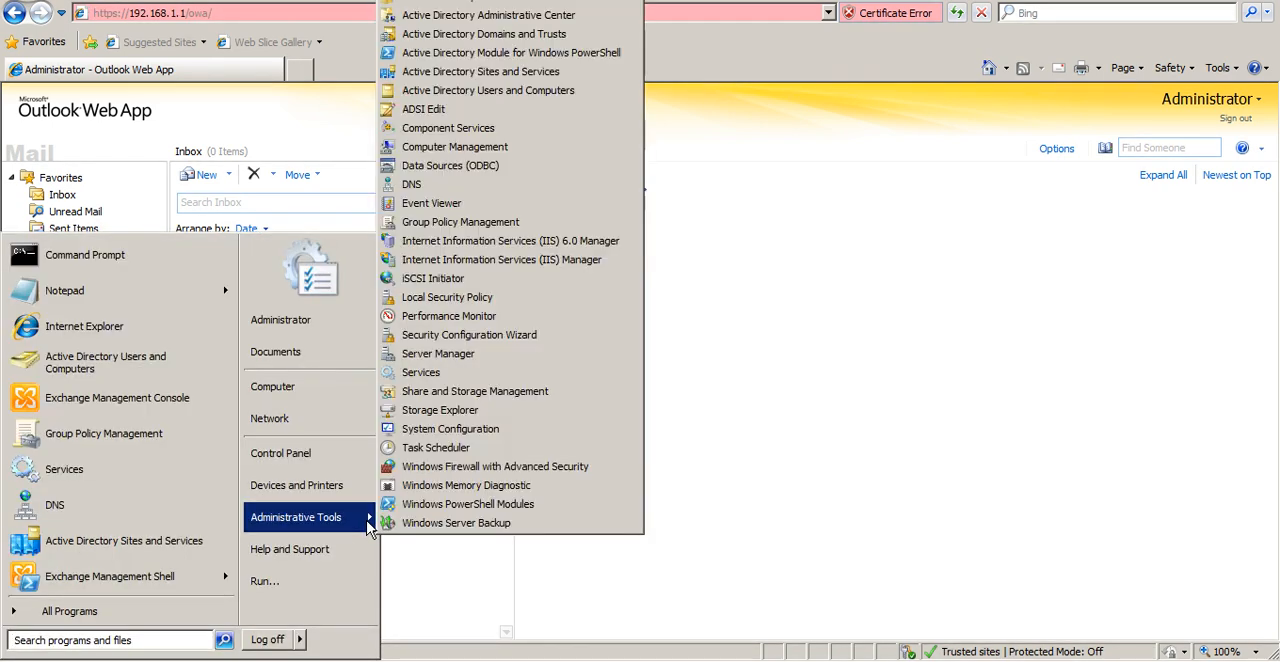
click(555, 262)
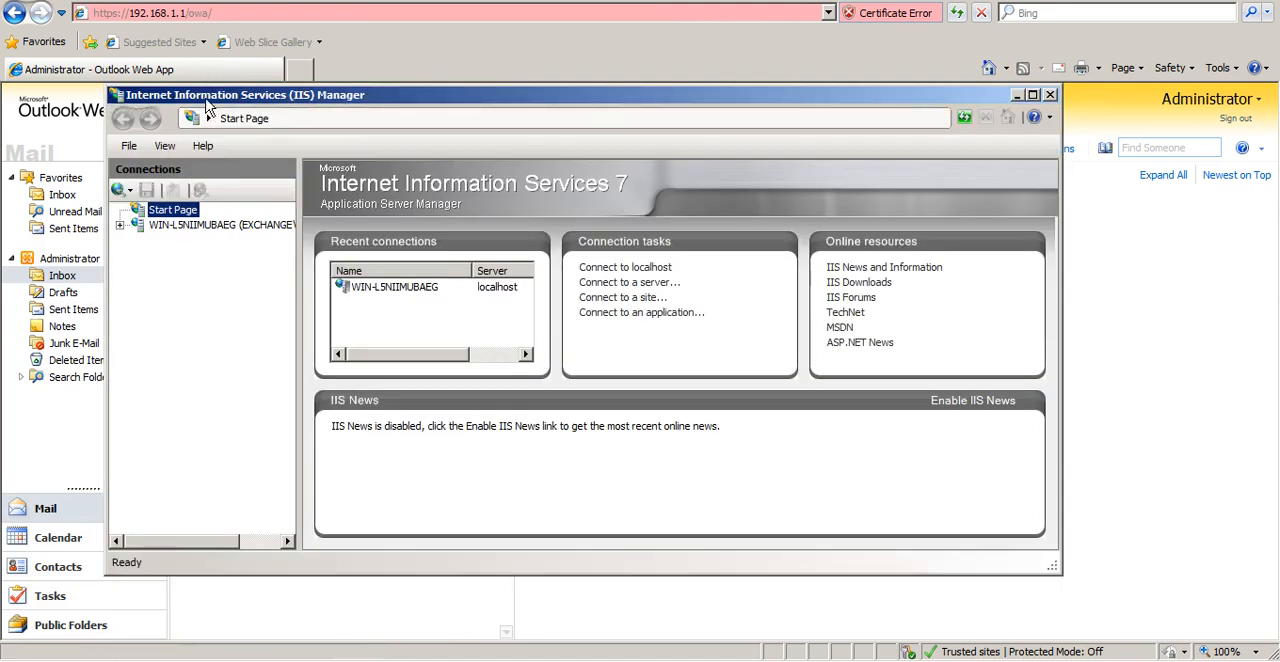
double_click(206, 98)
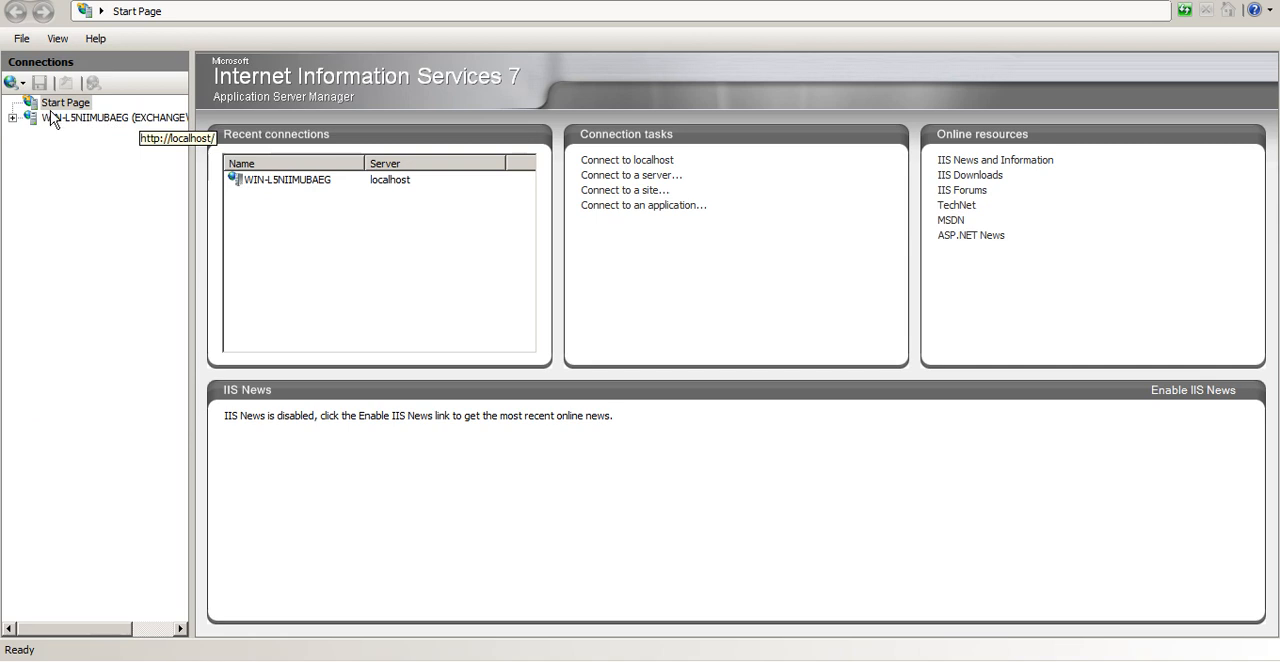
Expand the server's Sites node in IIS Manager and open the bindings of Default Web Site
click(12, 121)
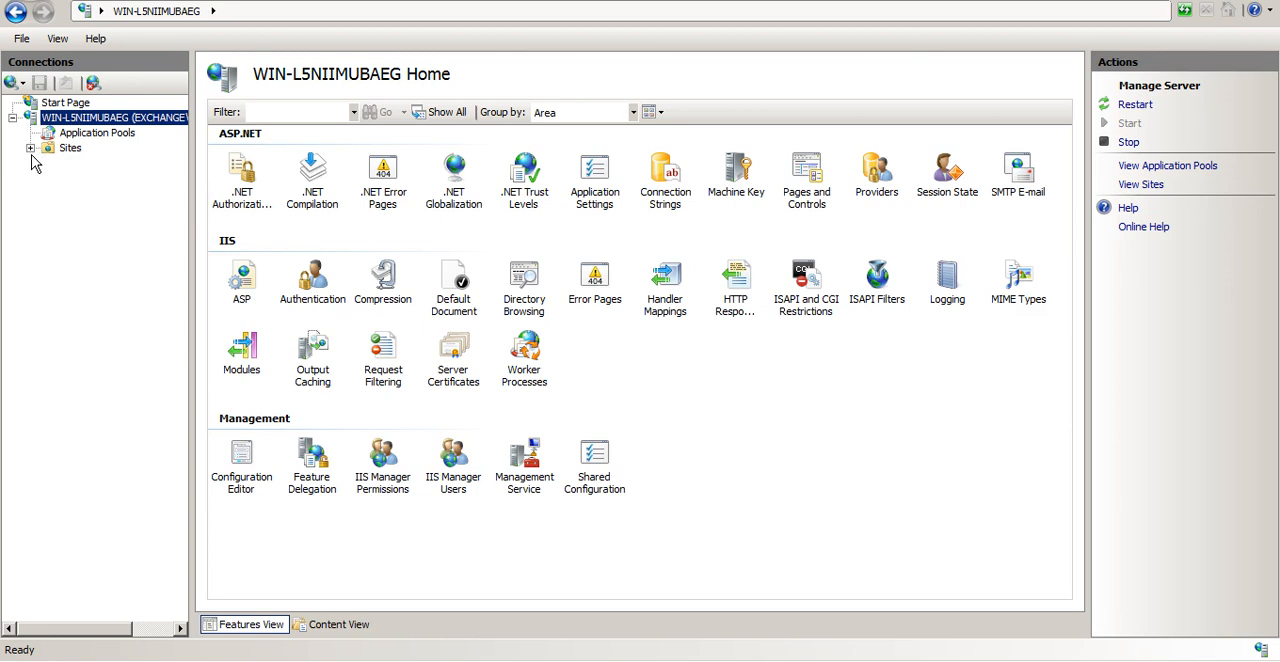
click(30, 148)
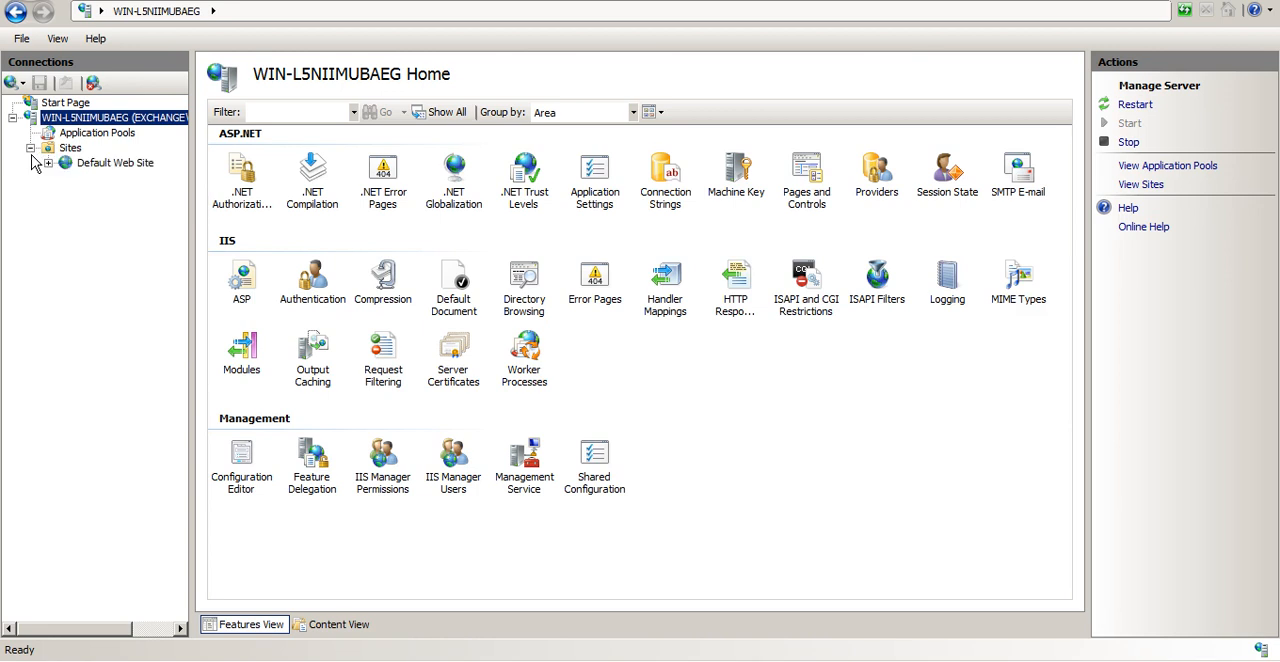
click(98, 164)
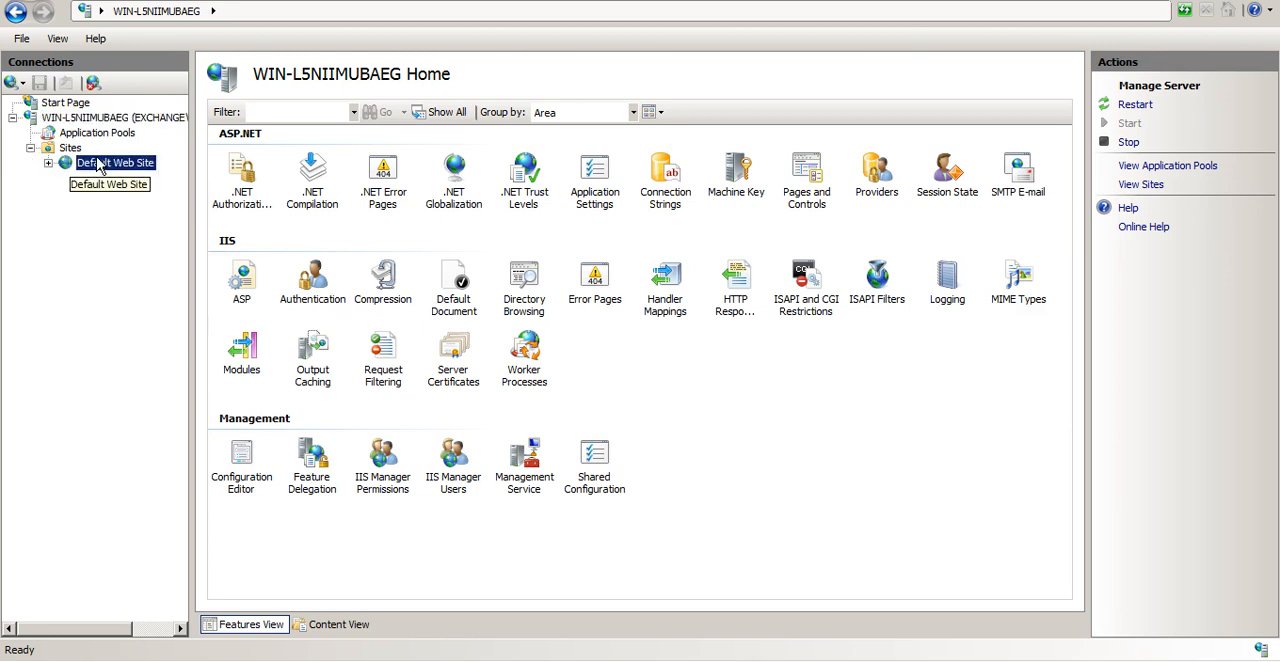
right_click(98, 166)
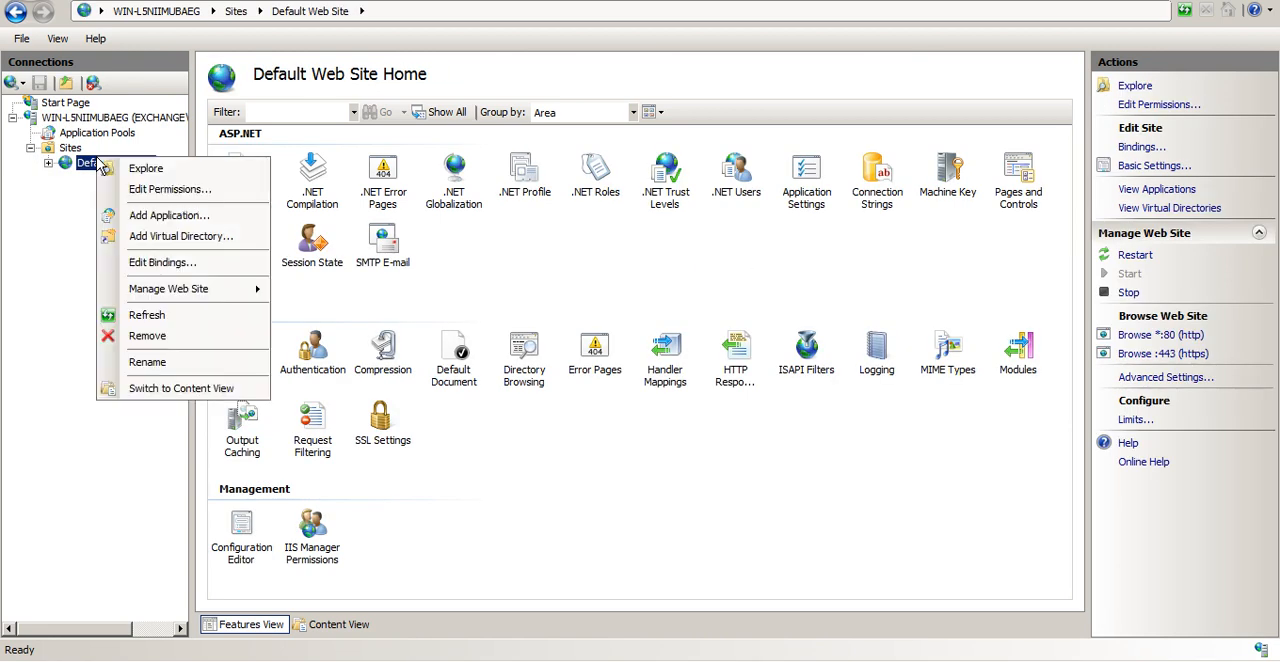
click(150, 268)
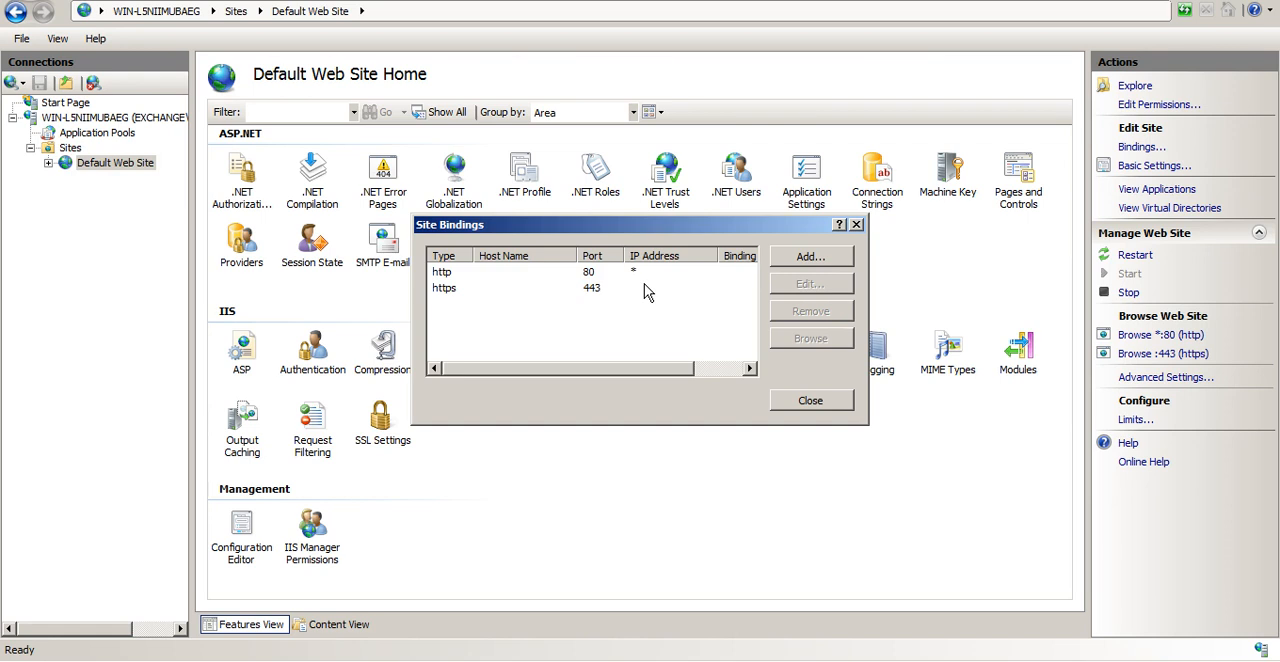
View the SSL certificate assigned to the https binding on port 443, then close the binding dialogs without changes
click(648, 289)
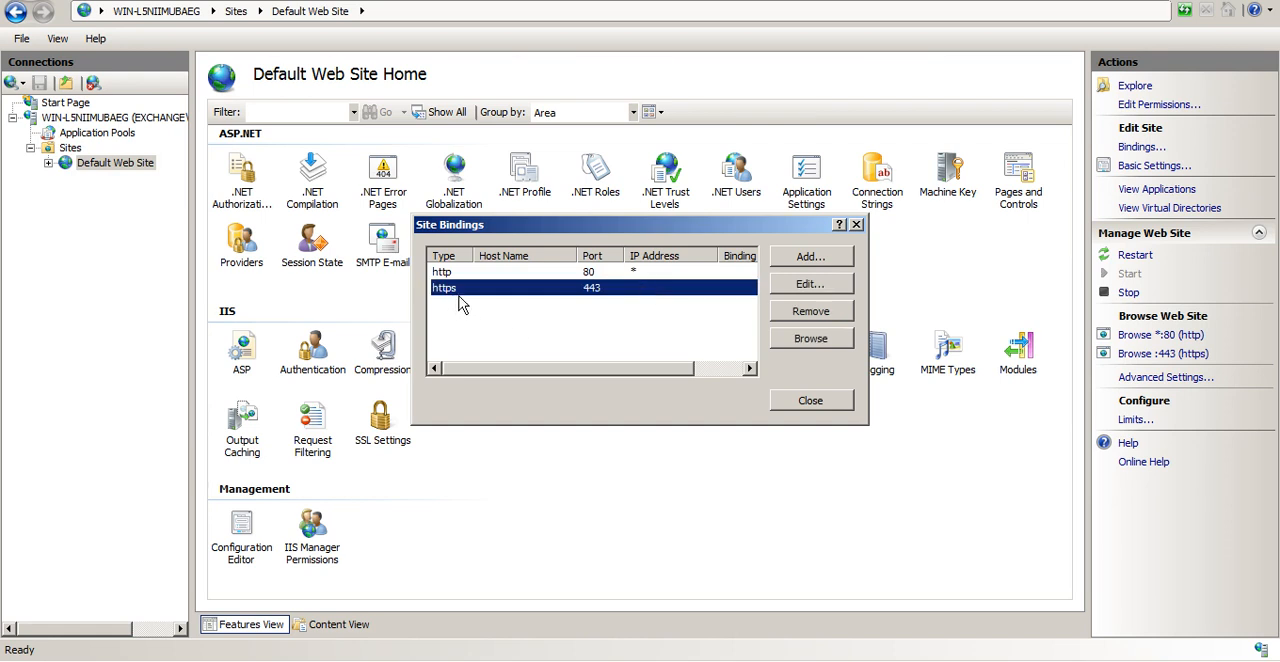
click(816, 286)
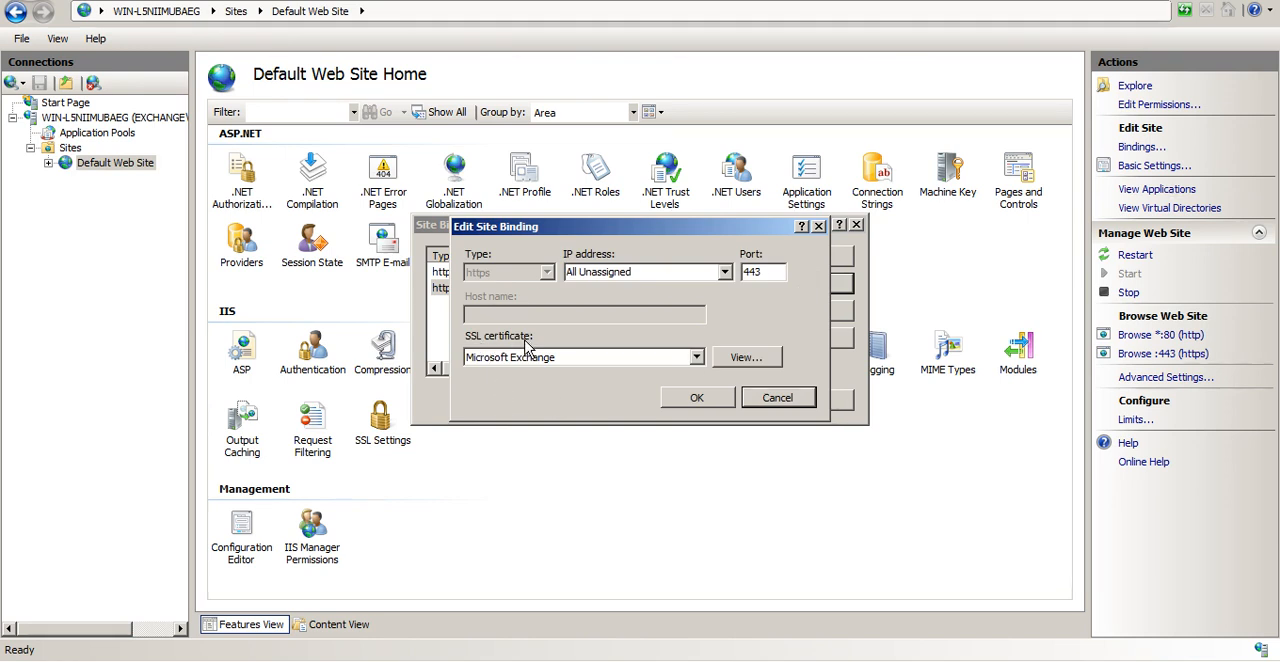
click(747, 358)
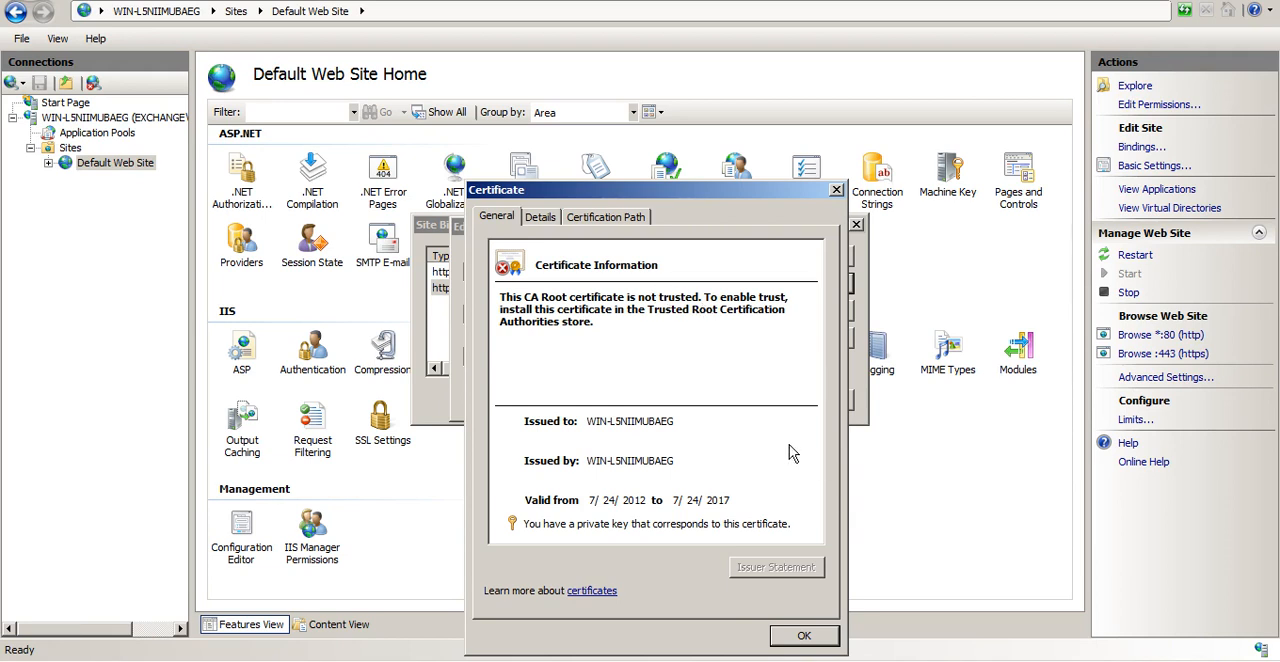
click(815, 638)
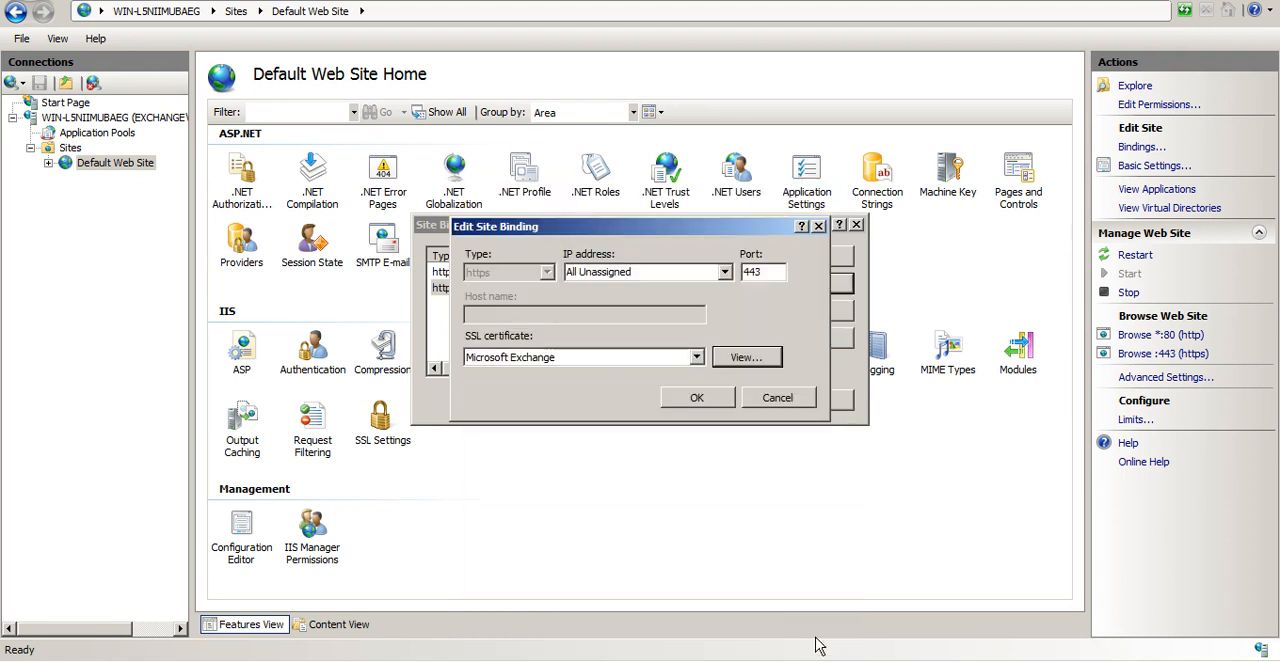
click(776, 399)
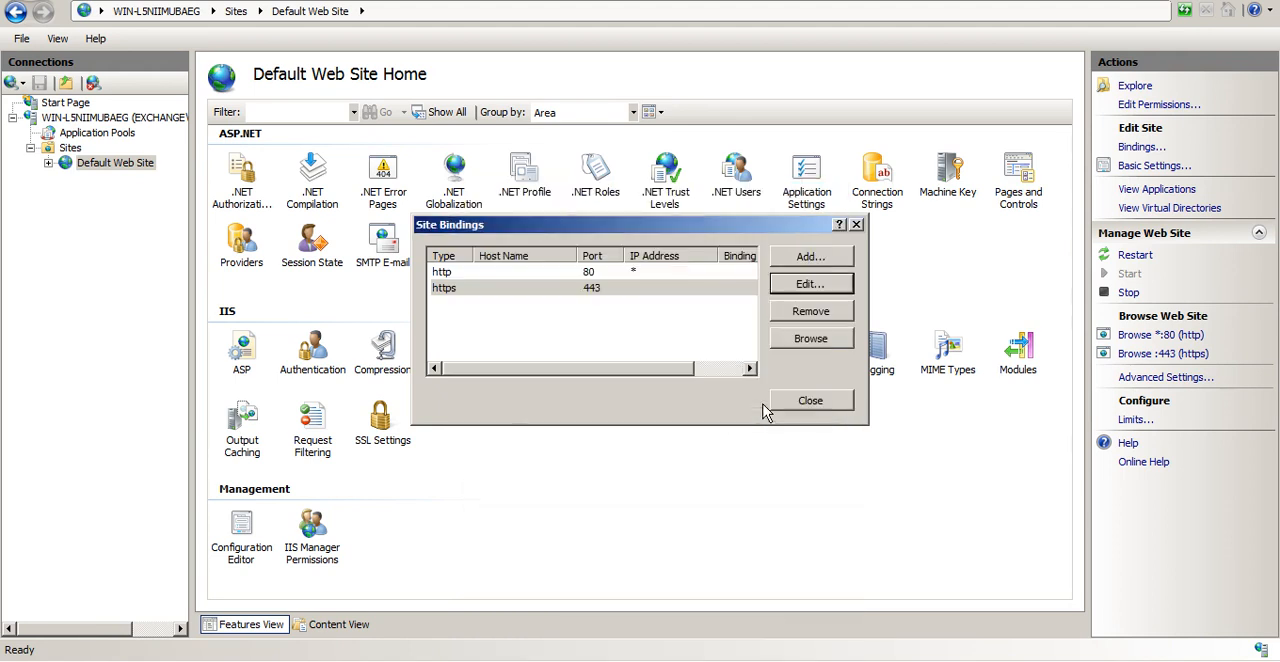
click(836, 404)
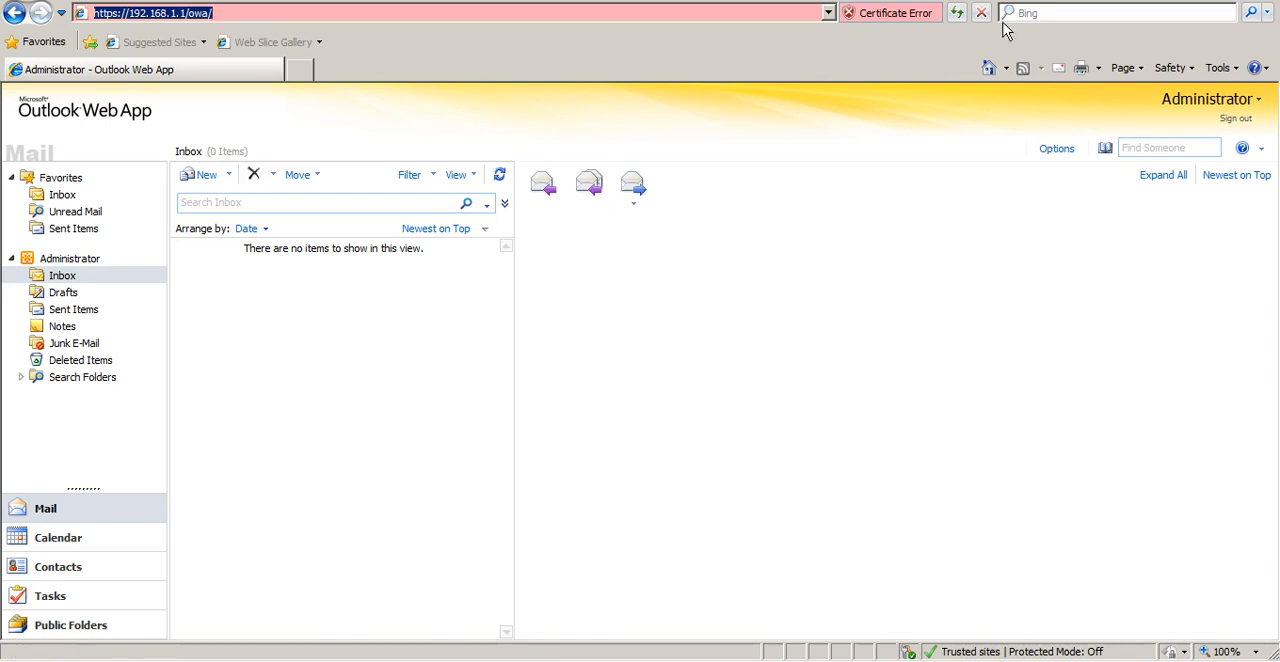
Sign out of Outlook Web App in Internet Explorer and view the certificate behind the browser's certificate error
click(1248, 122)
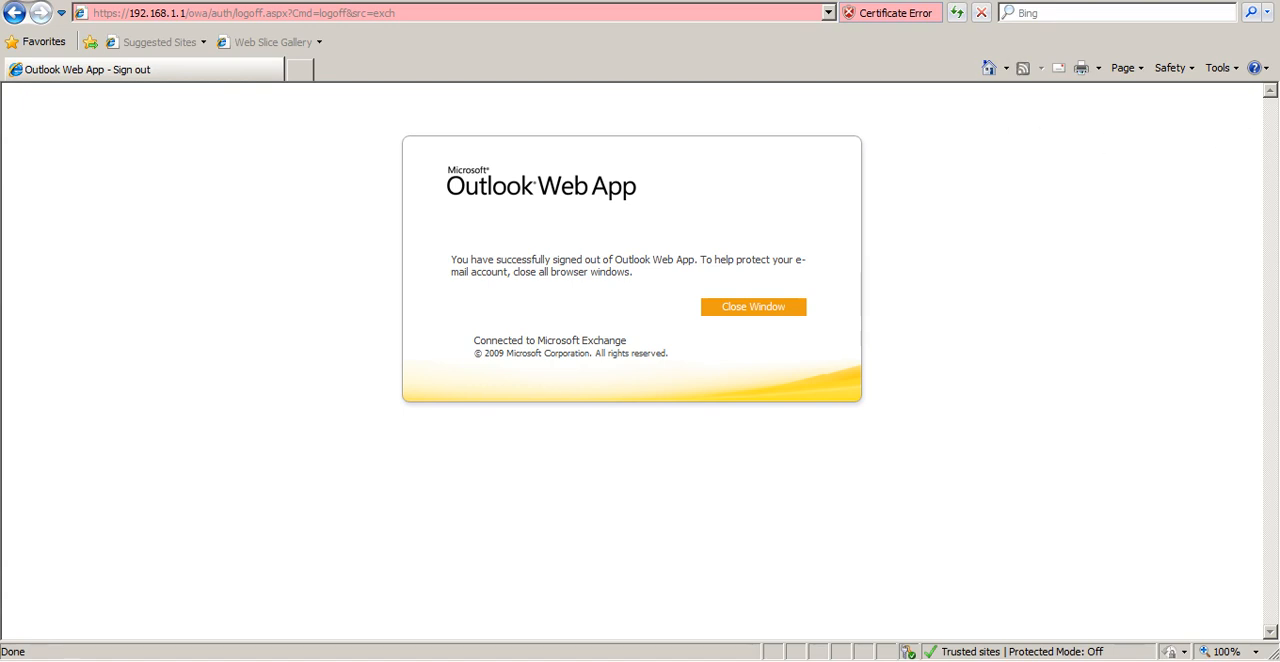
click(829, 13)
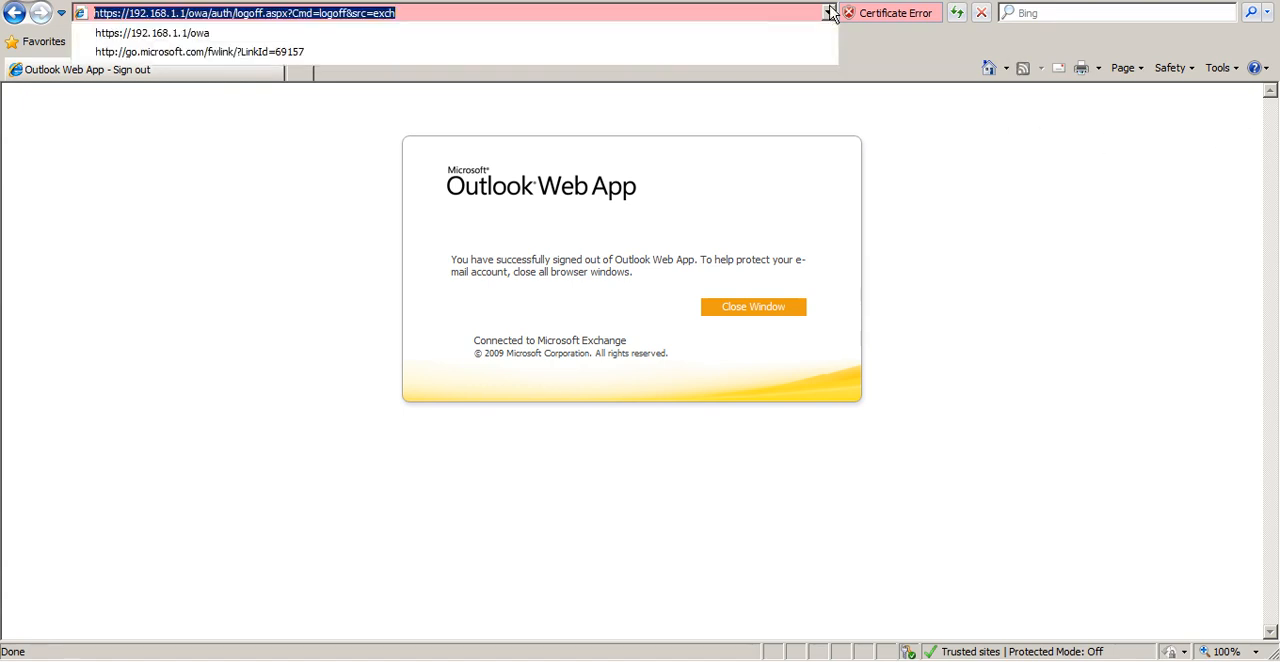
click(723, 11)
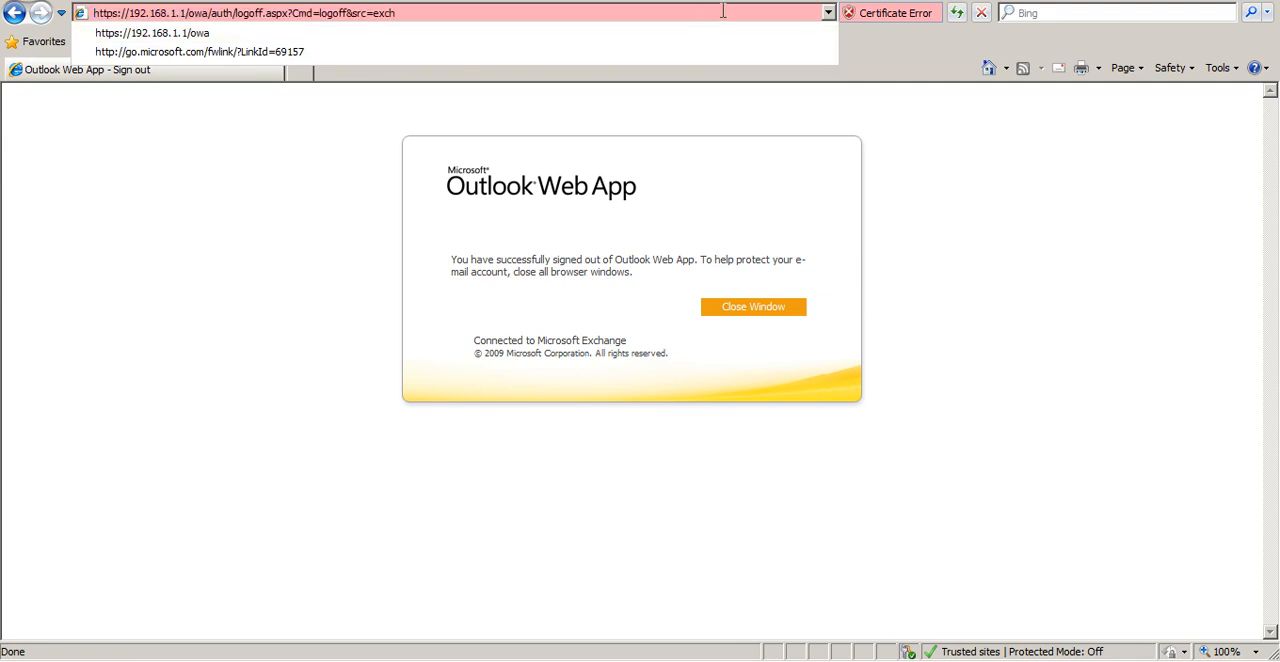
click(866, 13)
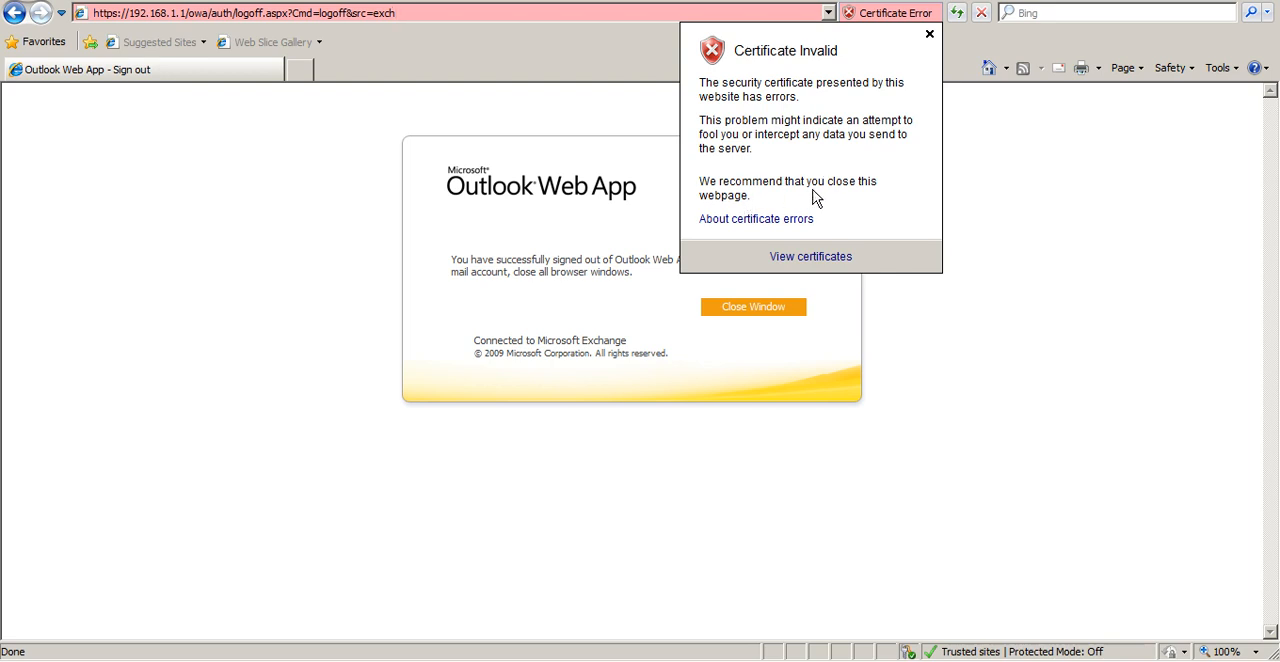
click(829, 260)
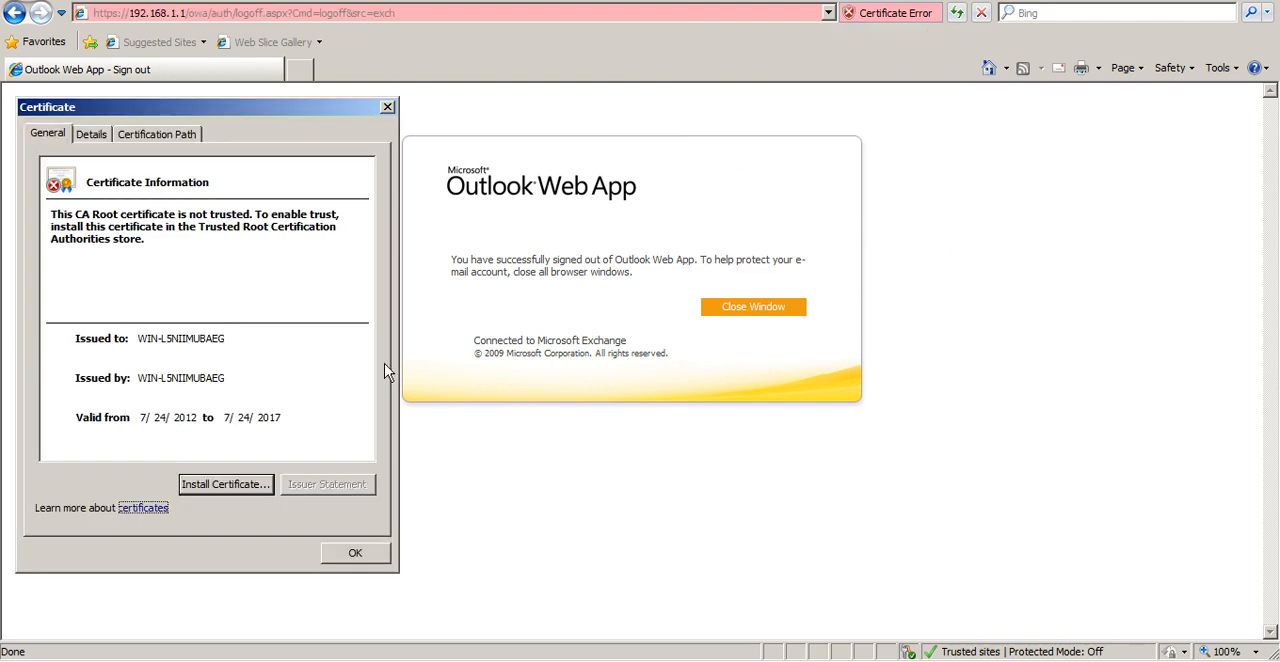
Start installing the certificate and choose Trusted Root Certification Authorities as the store for it
click(194, 492)
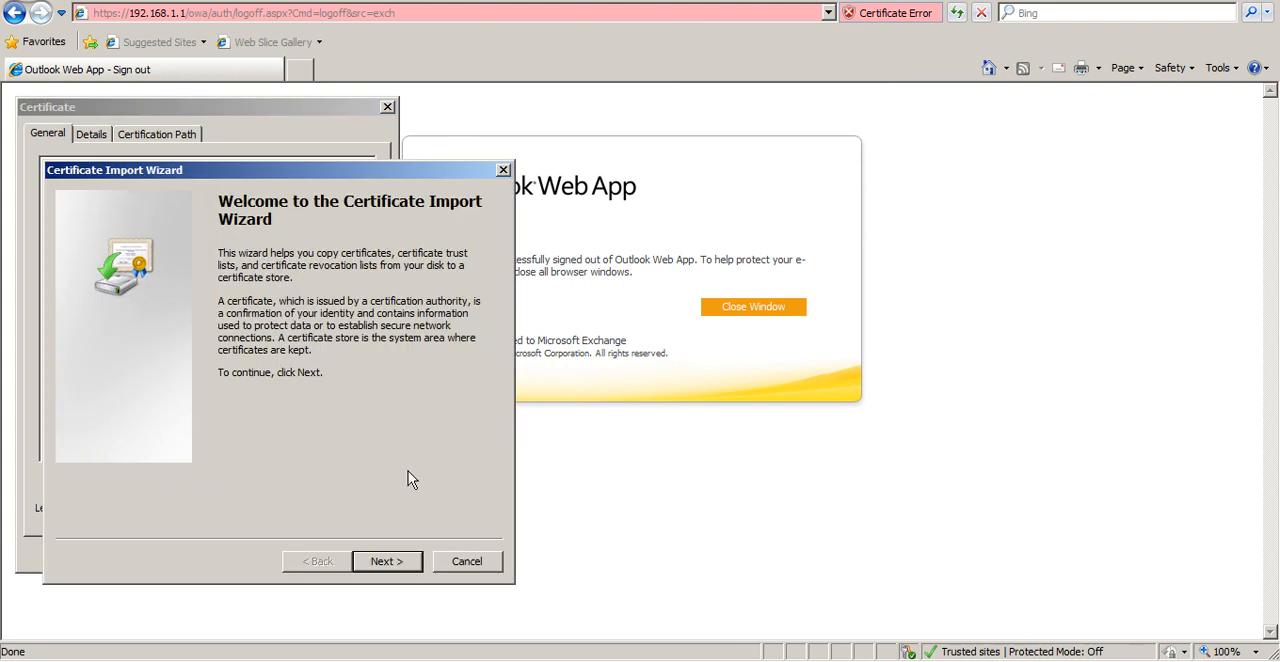
click(402, 558)
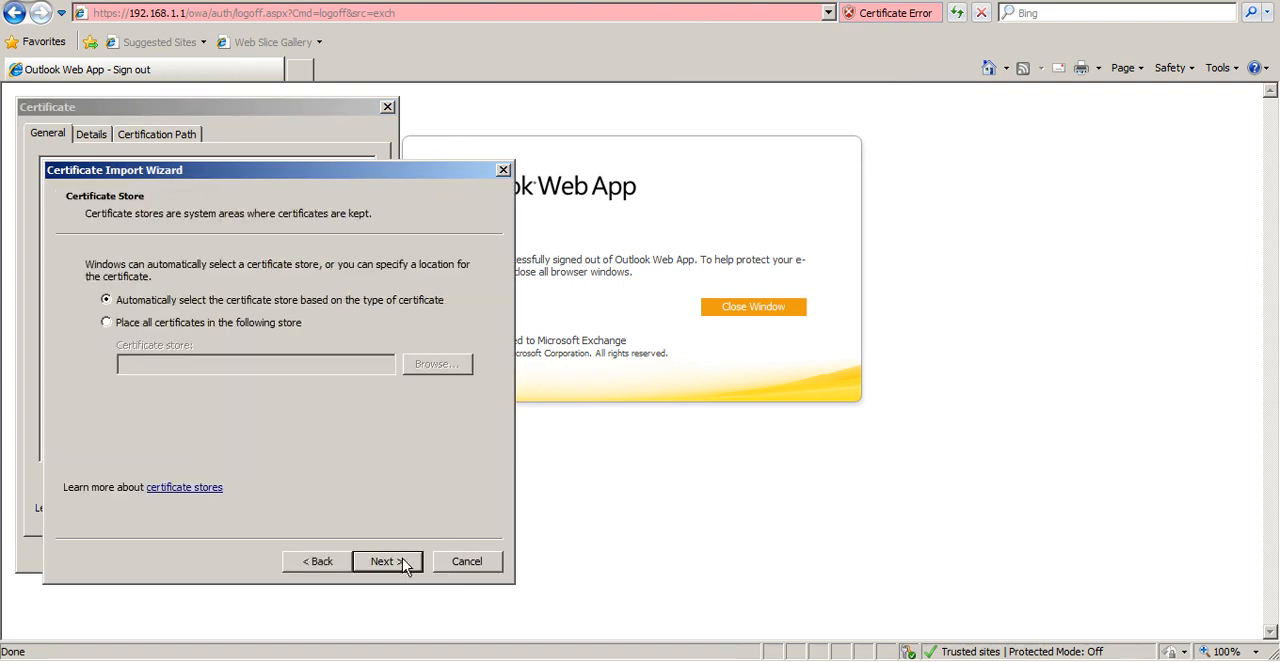
click(226, 334)
click(419, 360)
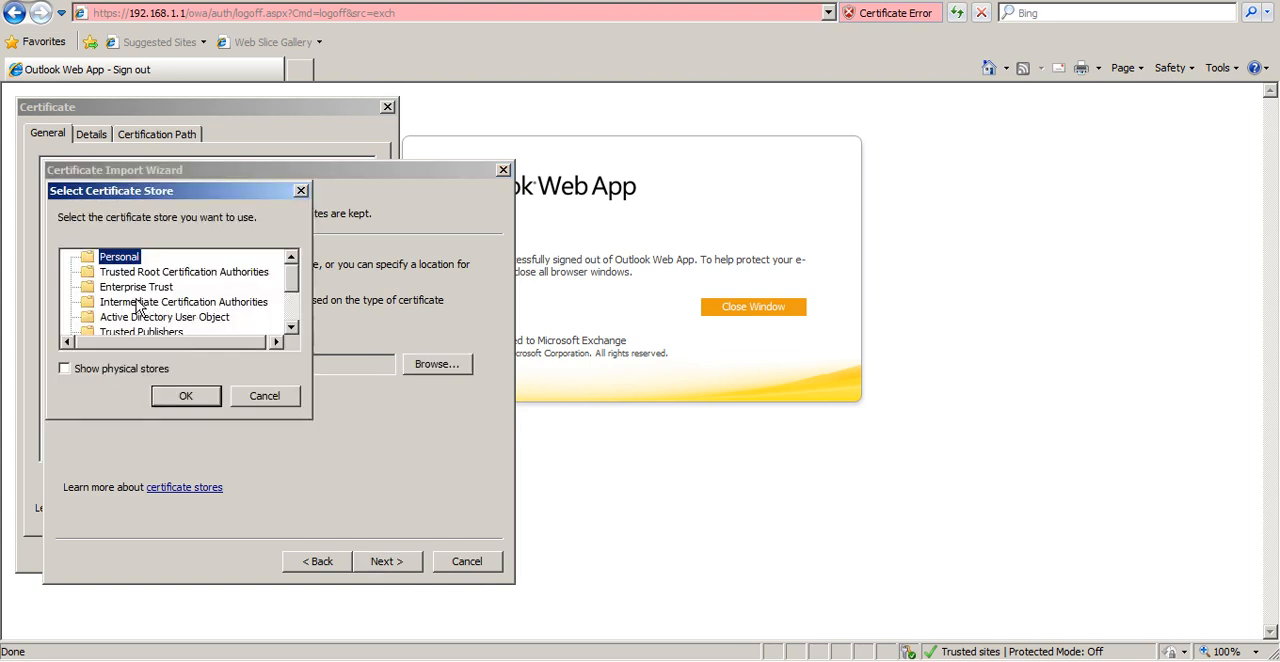
click(130, 288)
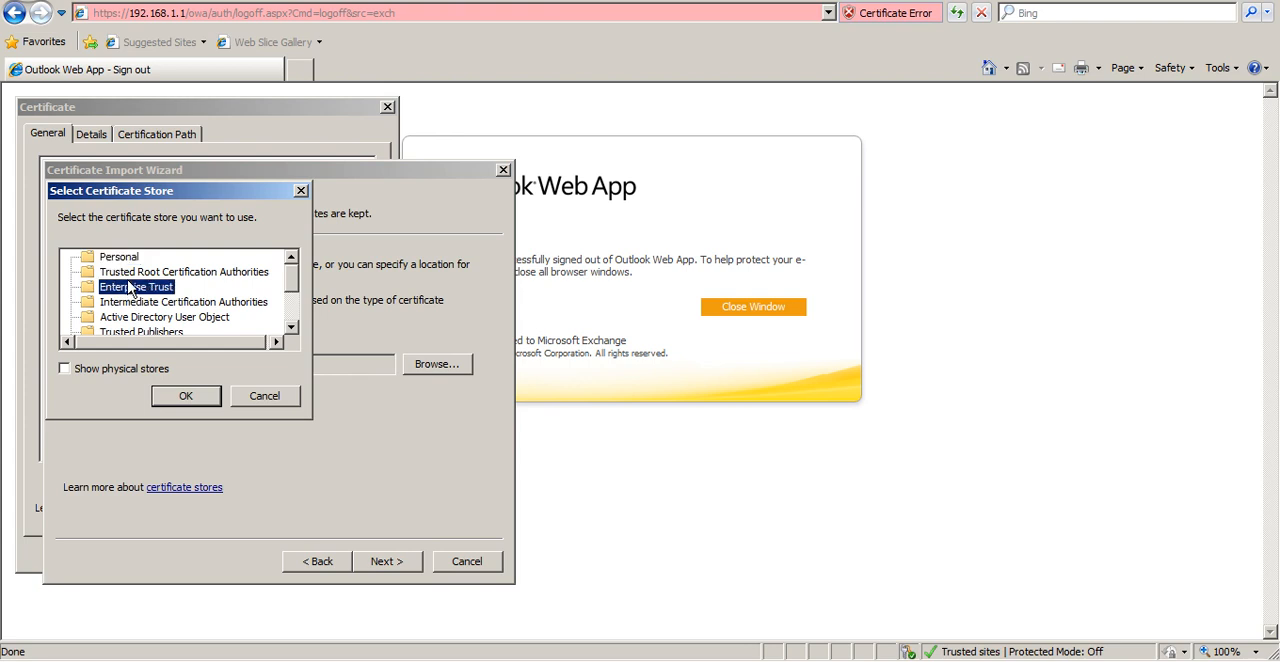
key(Up)
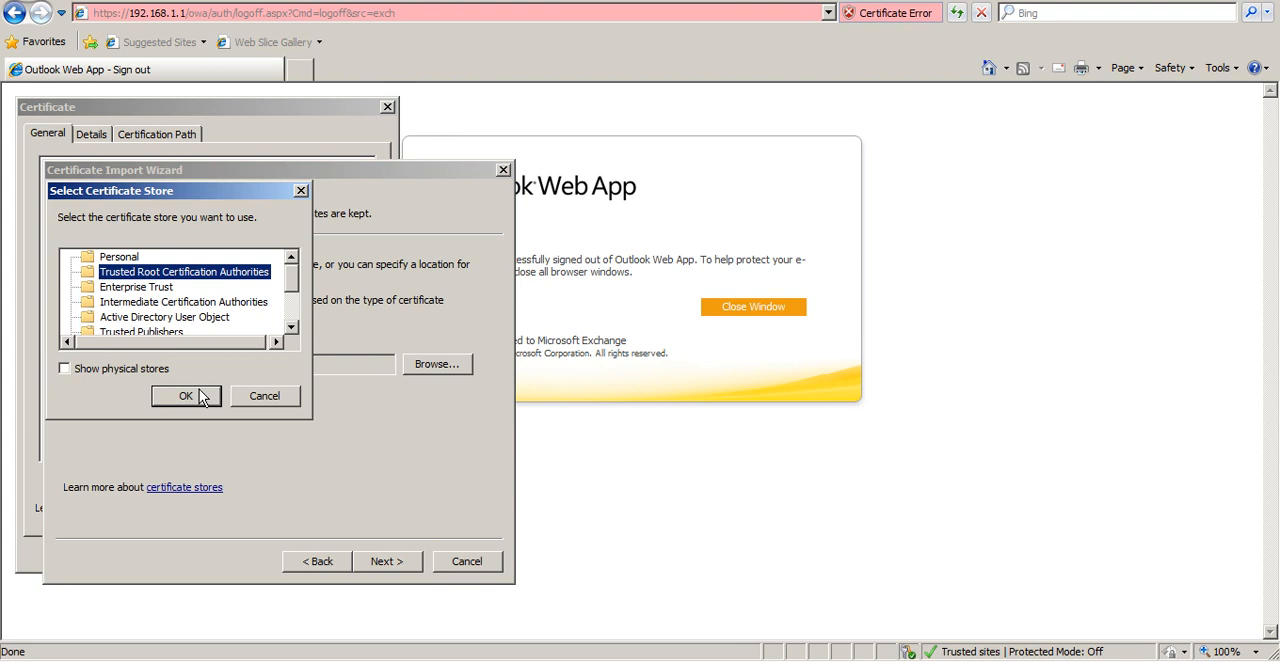
click(186, 396)
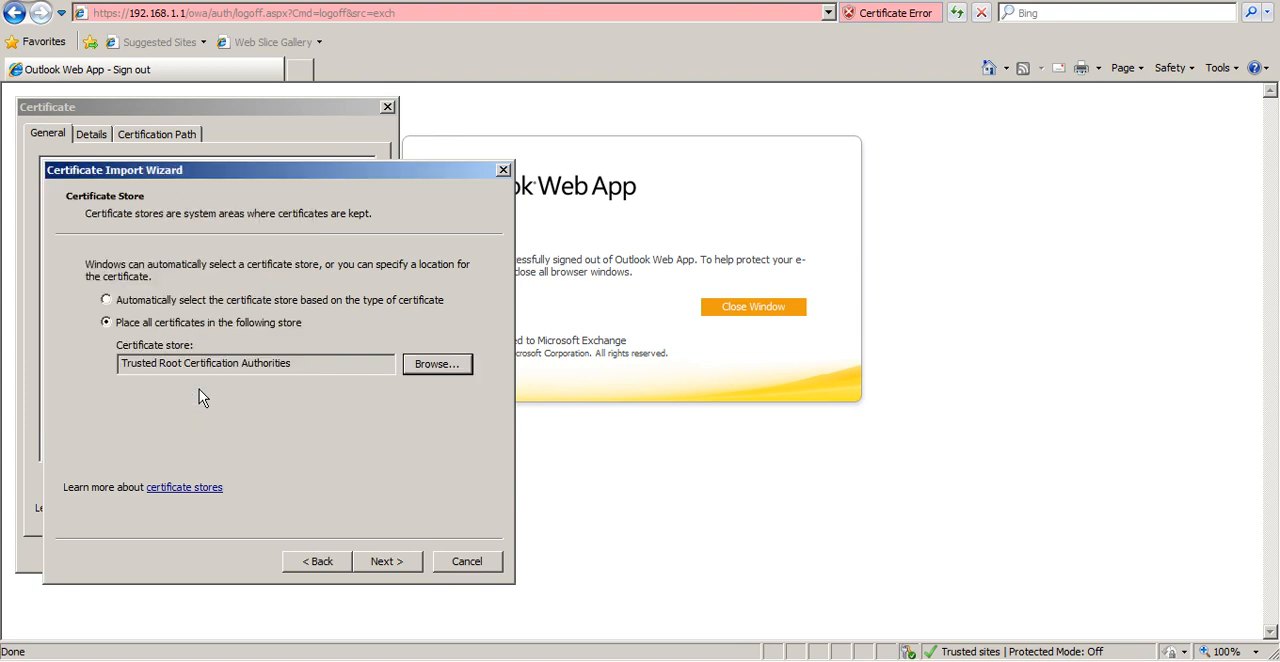
Finish the certificate import, accept the security warning and close the certificate window
click(398, 564)
click(398, 564)
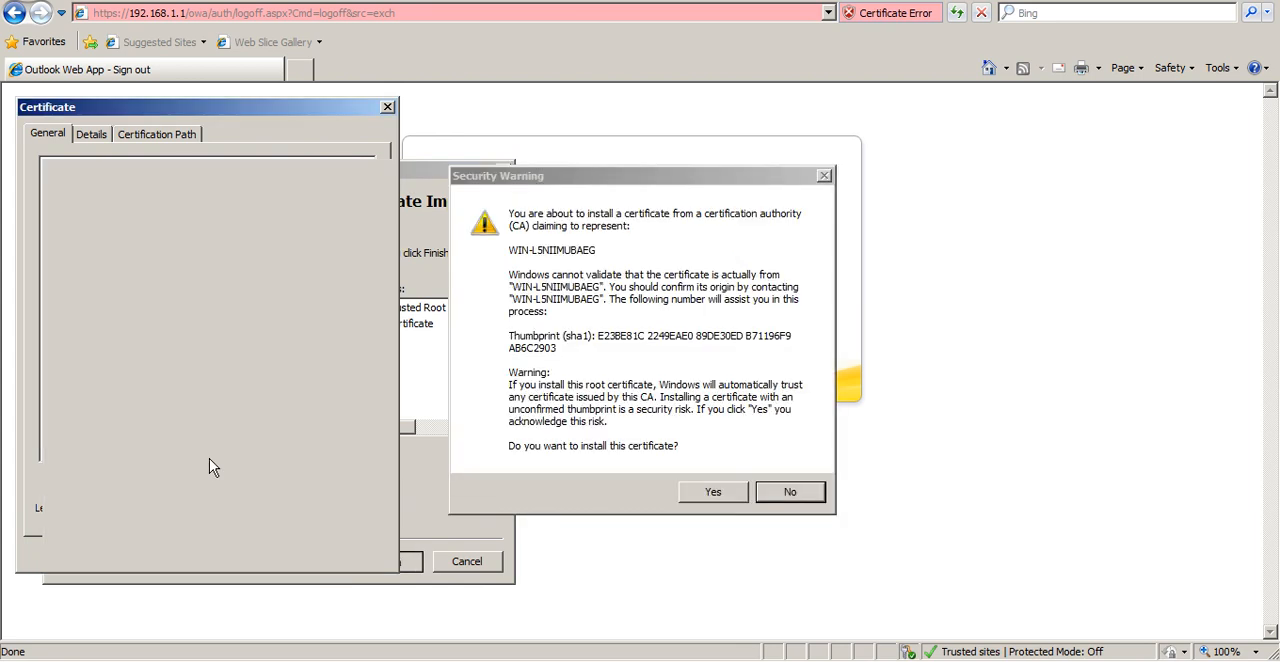
click(726, 493)
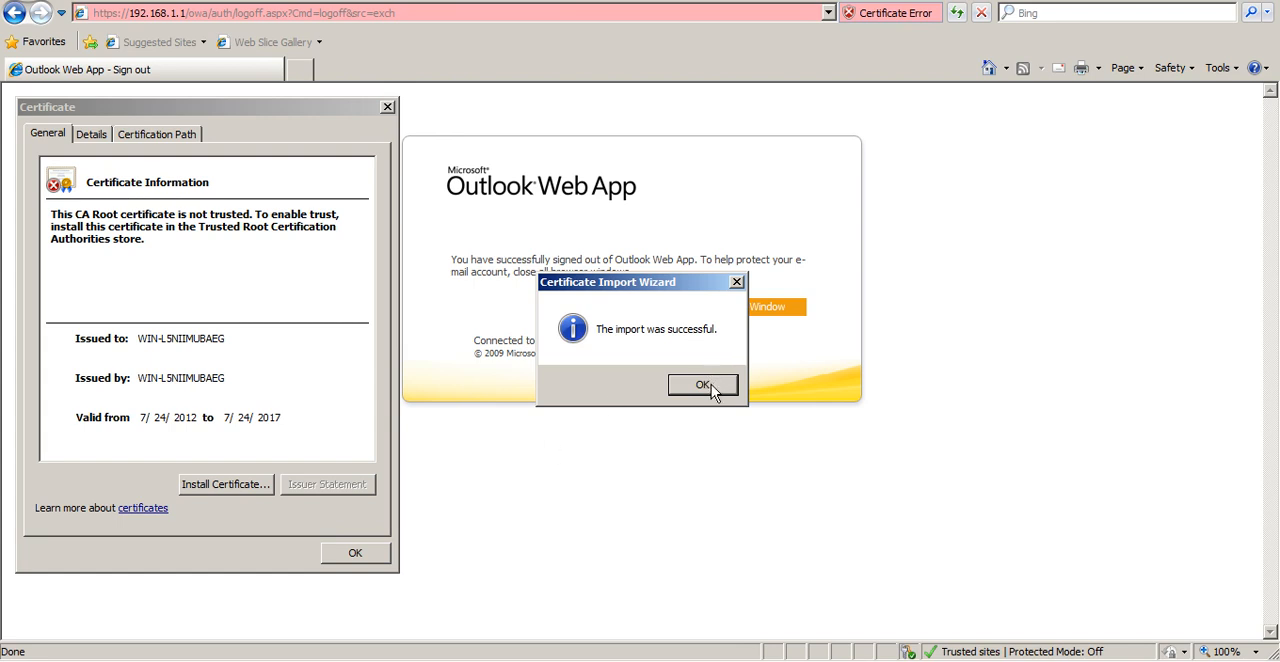
click(703, 386)
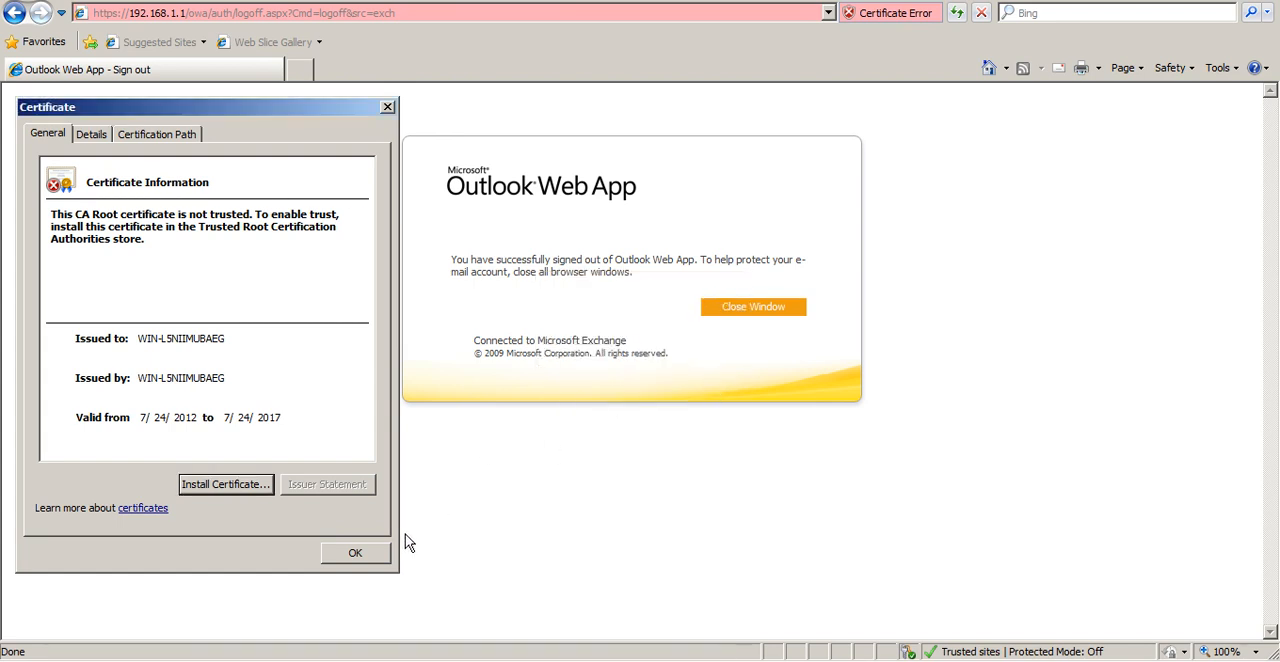
click(386, 550)
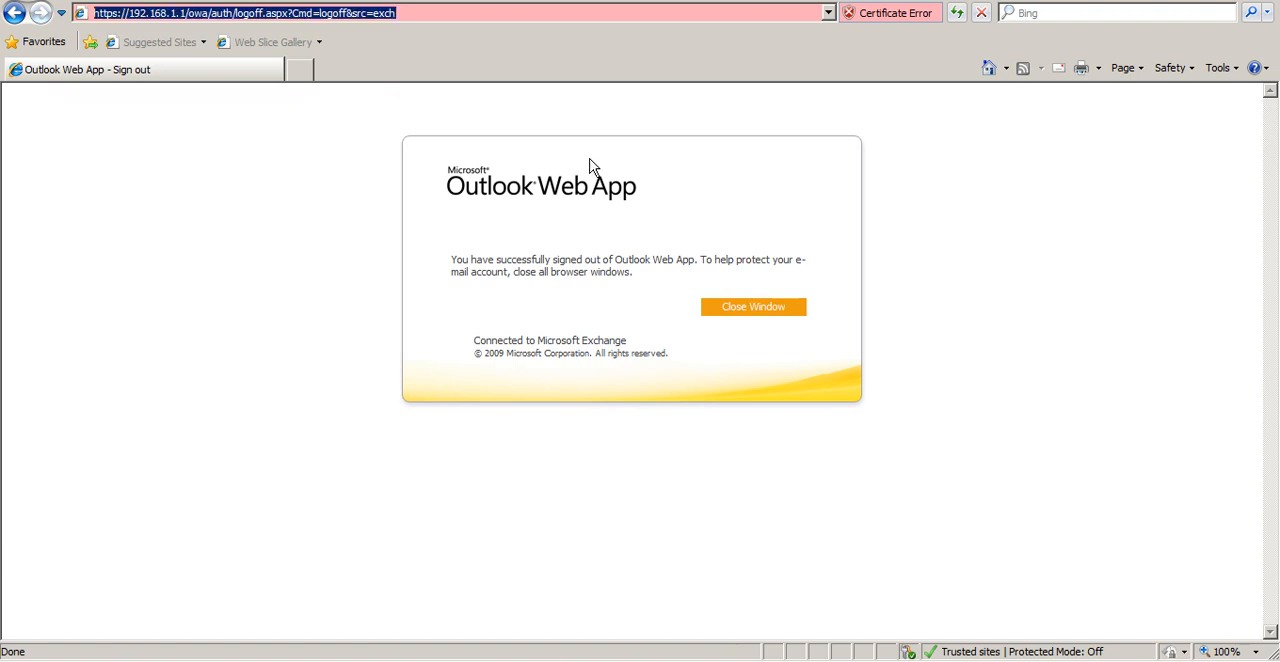
key(End)
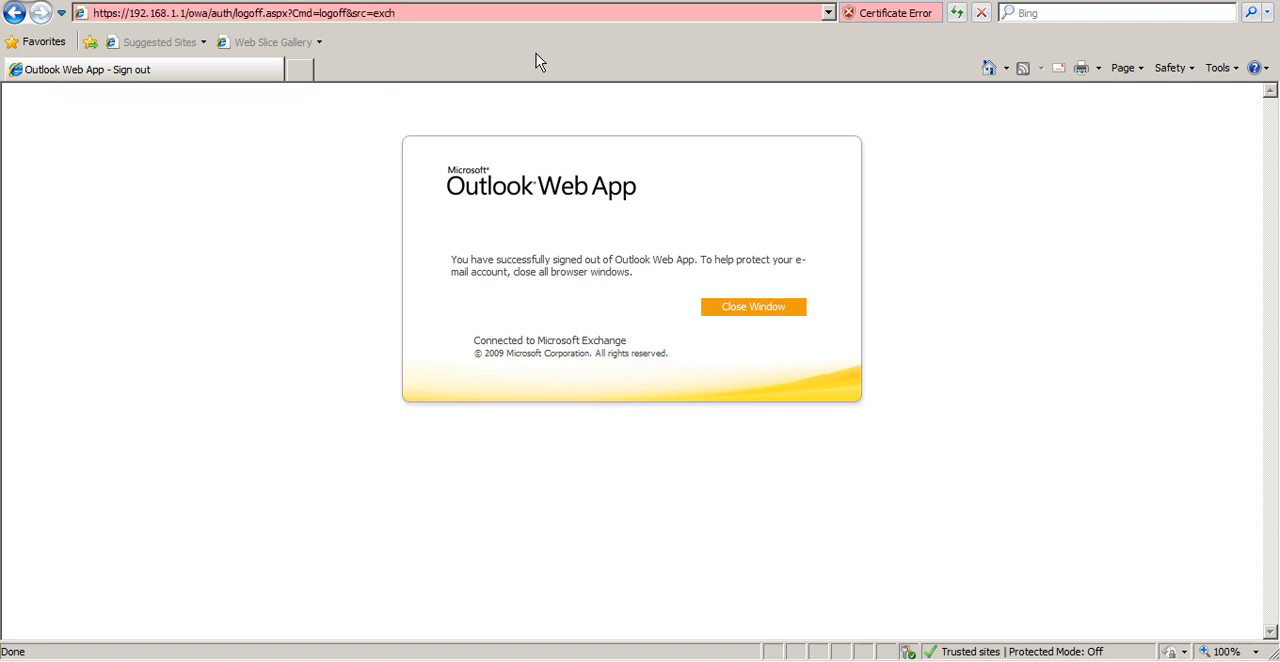
key(BackSpace)
key(BackSpace)
key(BackSpace)
key(BackSpace)
key(BackSpace)
key(BackSpace)
key(BackSpace)
key(BackSpace)
key(BackSpace)
key(BackSpace)
key(BackSpace)
key(BackSpace)
key(BackSpace)
key(BackSpace)
key(BackSpace)
key(BackSpace)
key(BackSpace)
key(BackSpace)
key(BackSpace)
key(BackSpace)
key(BackSpace)
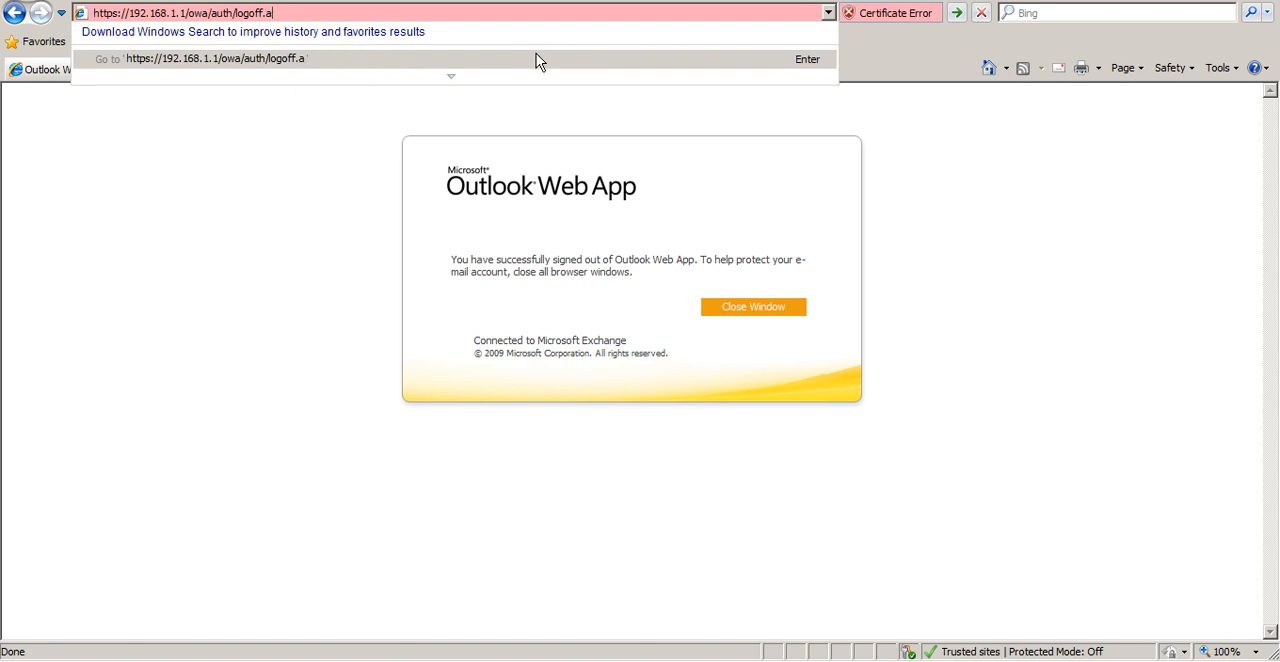
key(BackSpace)
key(BackSpace)
key(BackSpace)
key(BackSpace)
key(BackSpace)
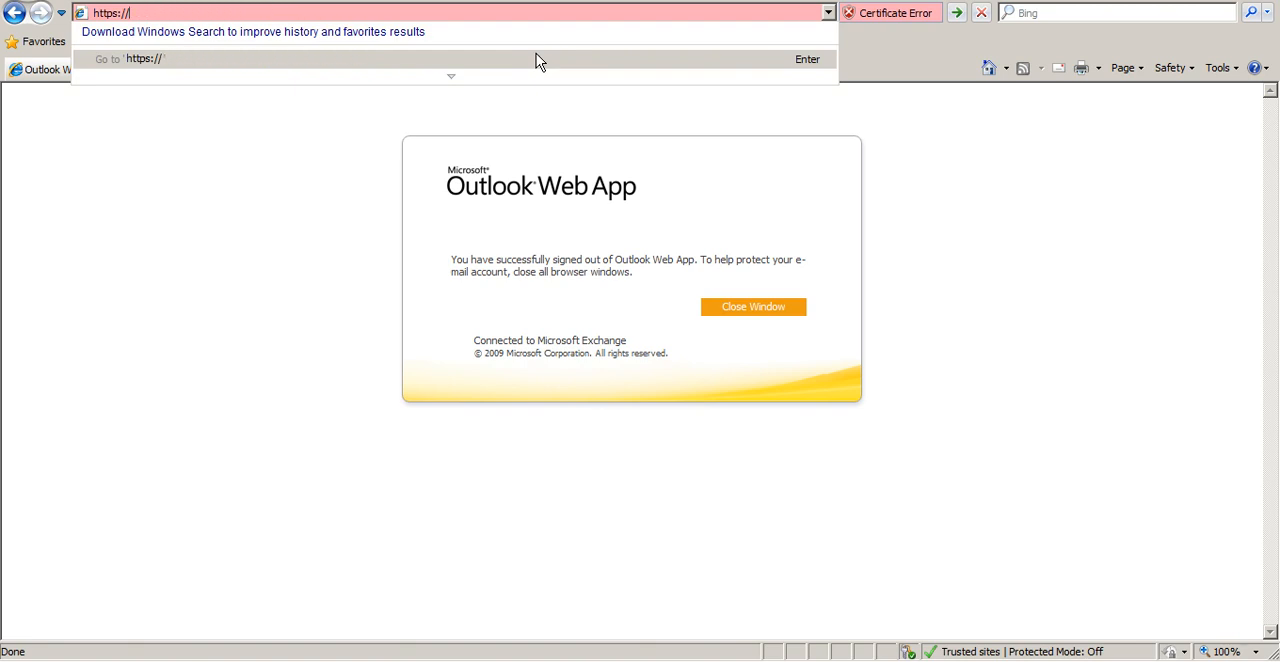
Look up the server's full computer name in System Properties, then cancel and close the System window
key(super+Pause)
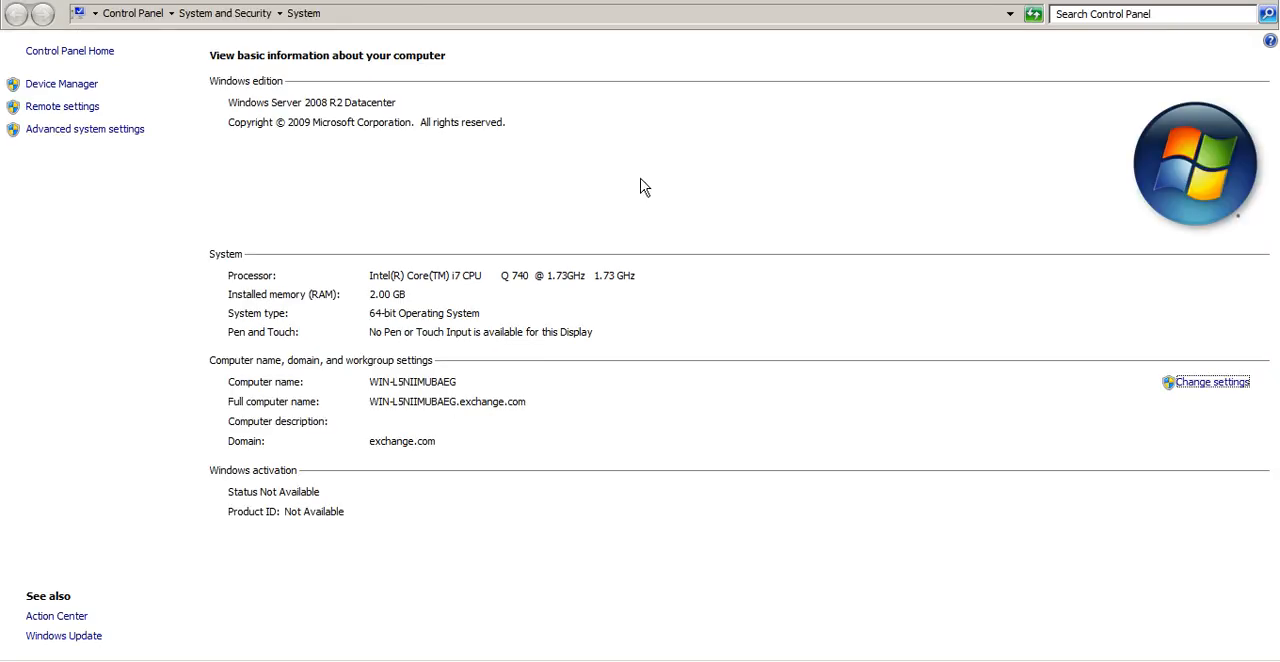
click(94, 131)
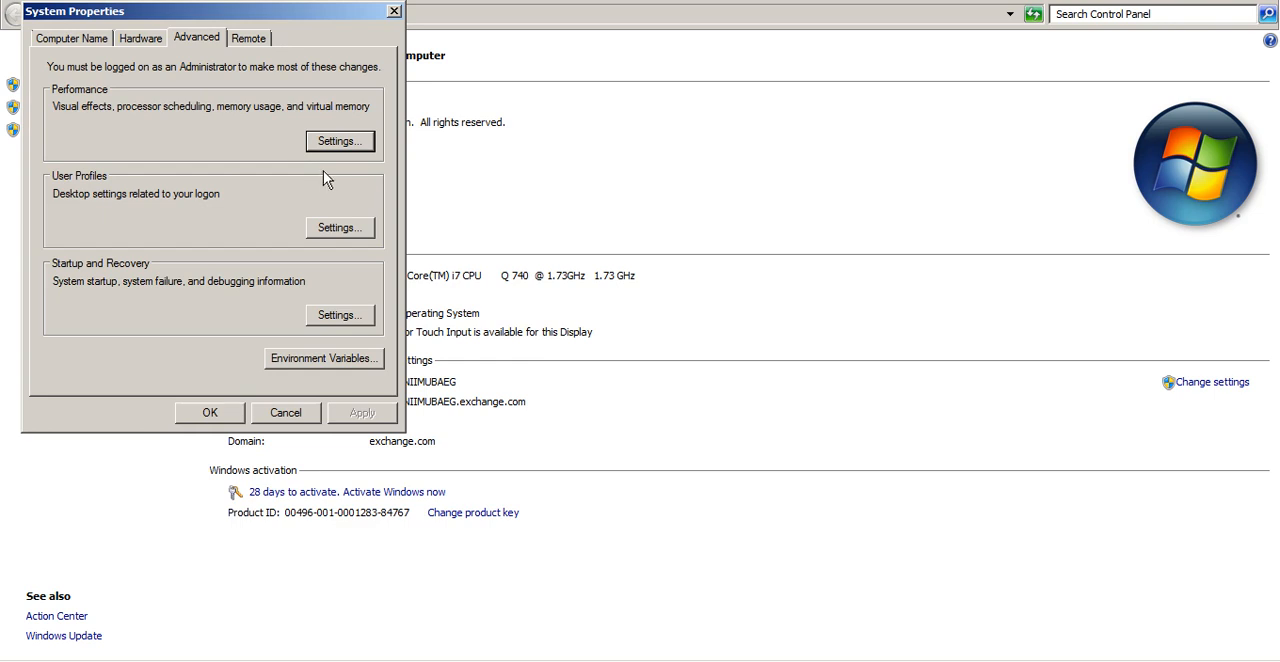
click(77, 38)
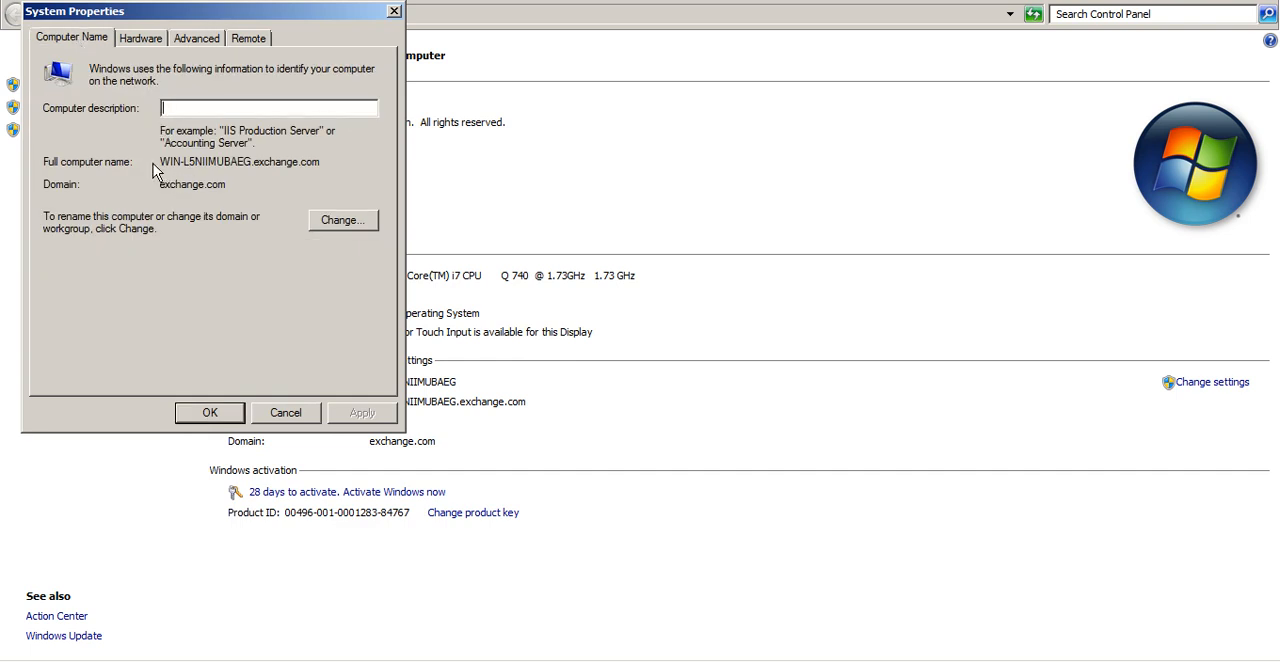
drag(163, 162, 251, 162)
key(ctrl+c)
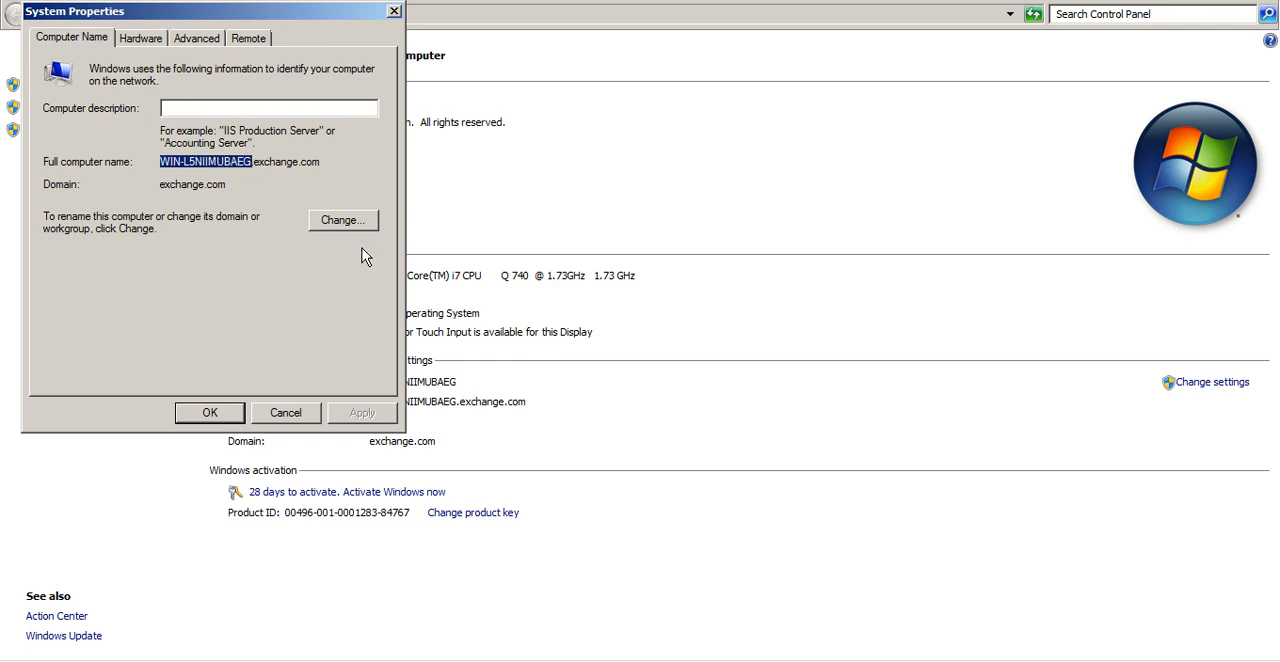
click(290, 412)
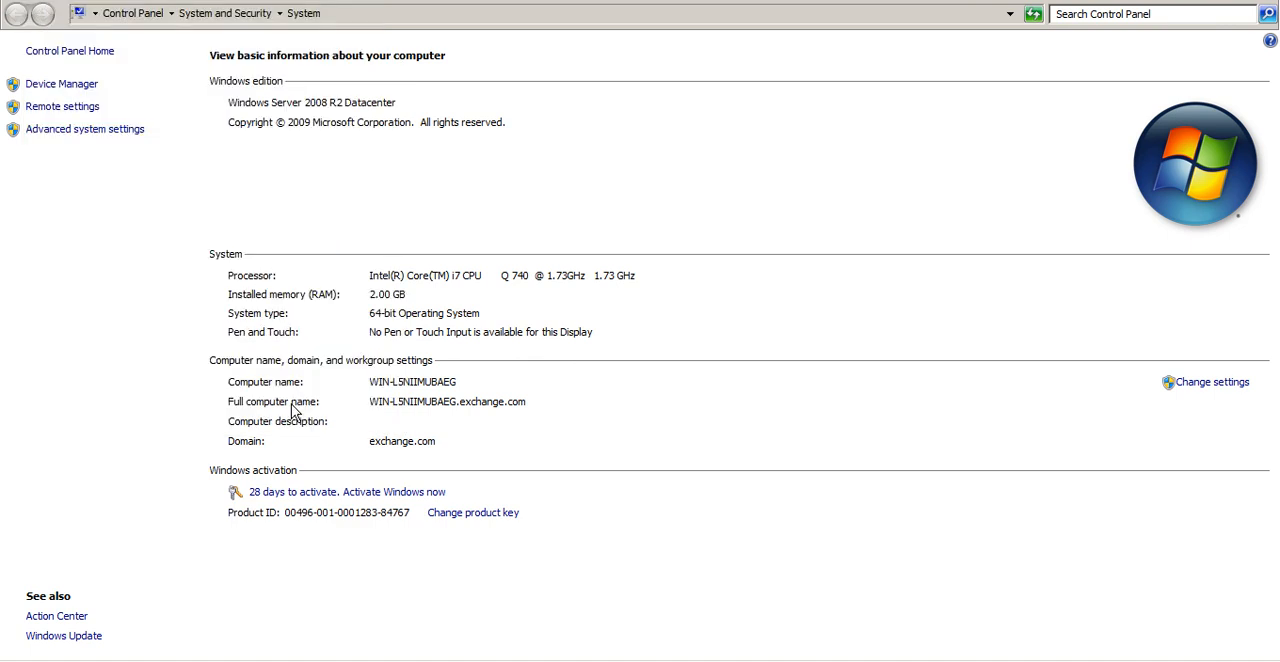
click(1266, 1)
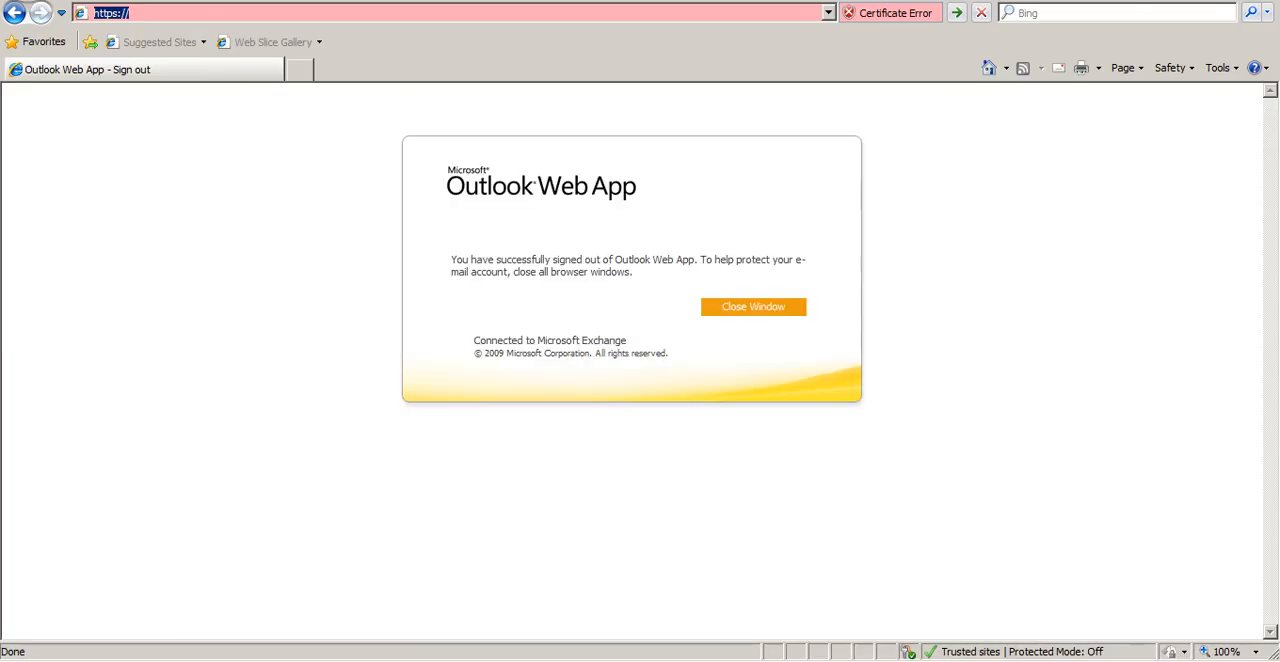
click(506, 23)
key(ctrl+v)
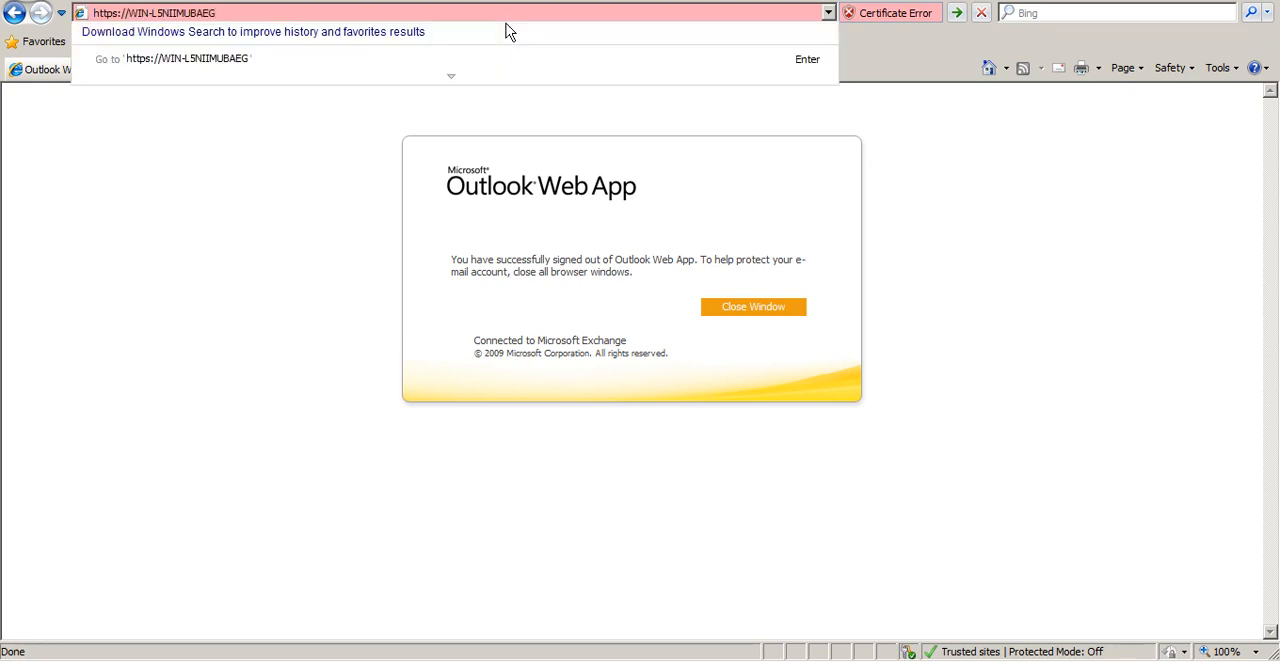
text(owa)
key(Return)
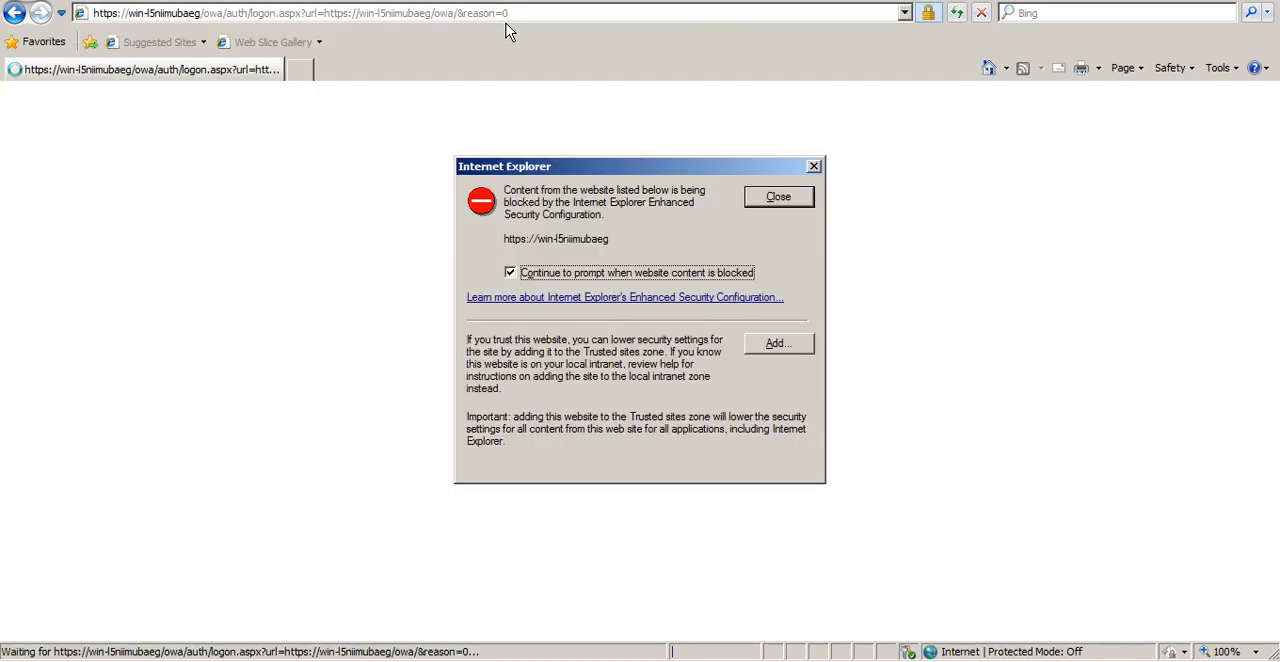
click(798, 352)
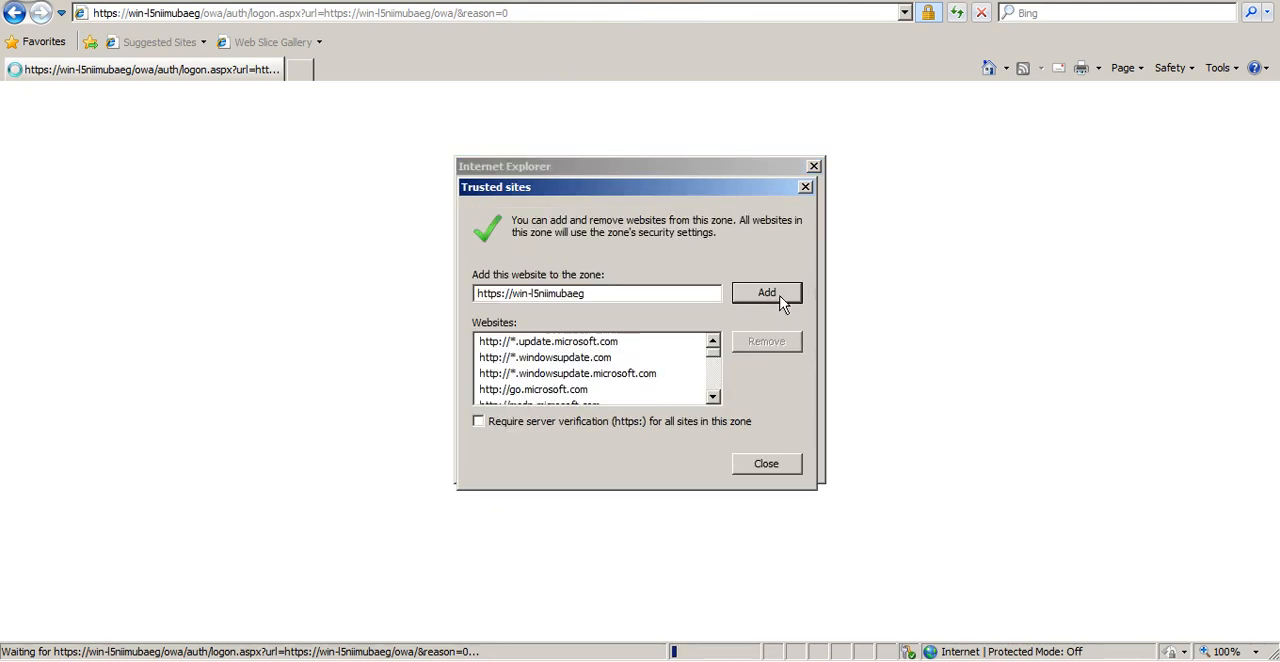
click(780, 299)
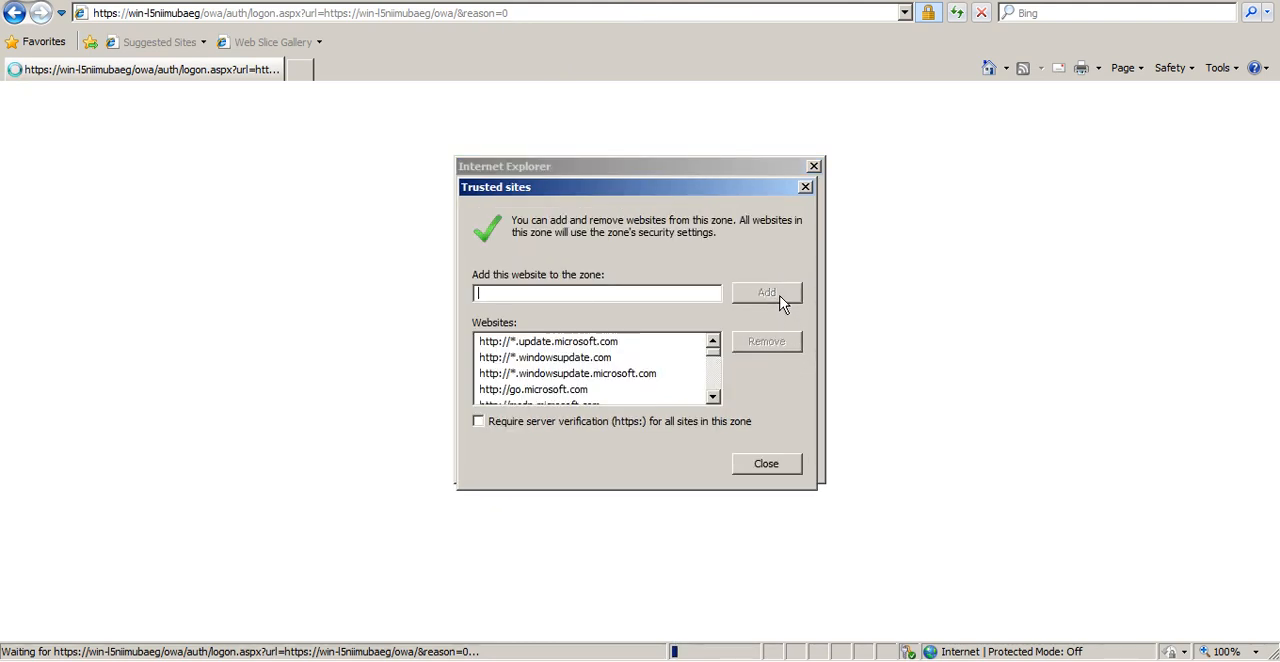
click(771, 468)
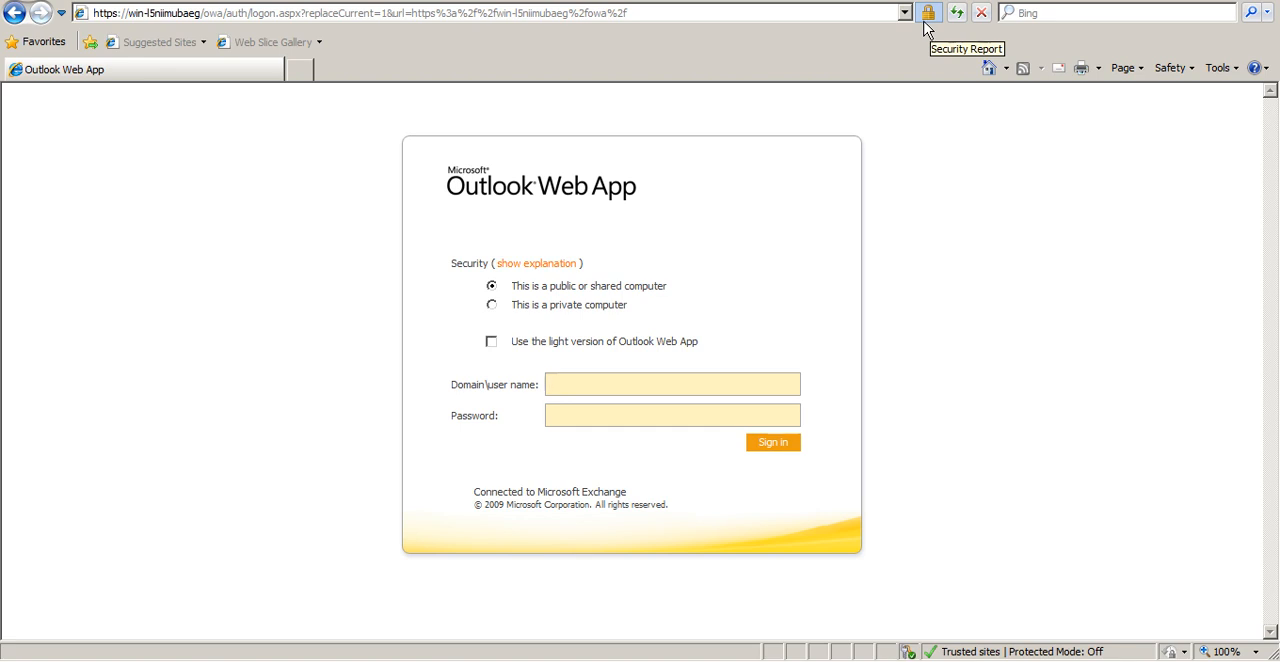
click(742, 9)
key(BackSpace)
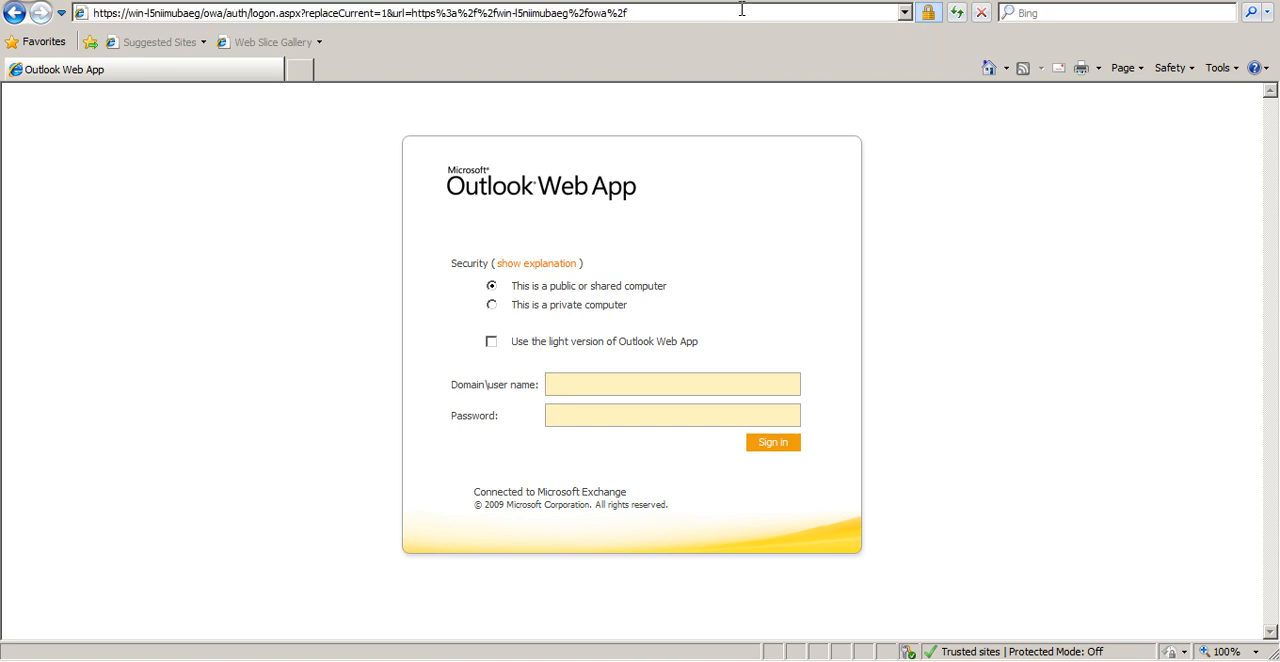
text(https://win-l5niimubaeg/owa/auth/logon.aspx?replaceCurrent=1&url=https%3a%2f%2fwin-l5niimubaeg%2fowa%2f)
text(http)
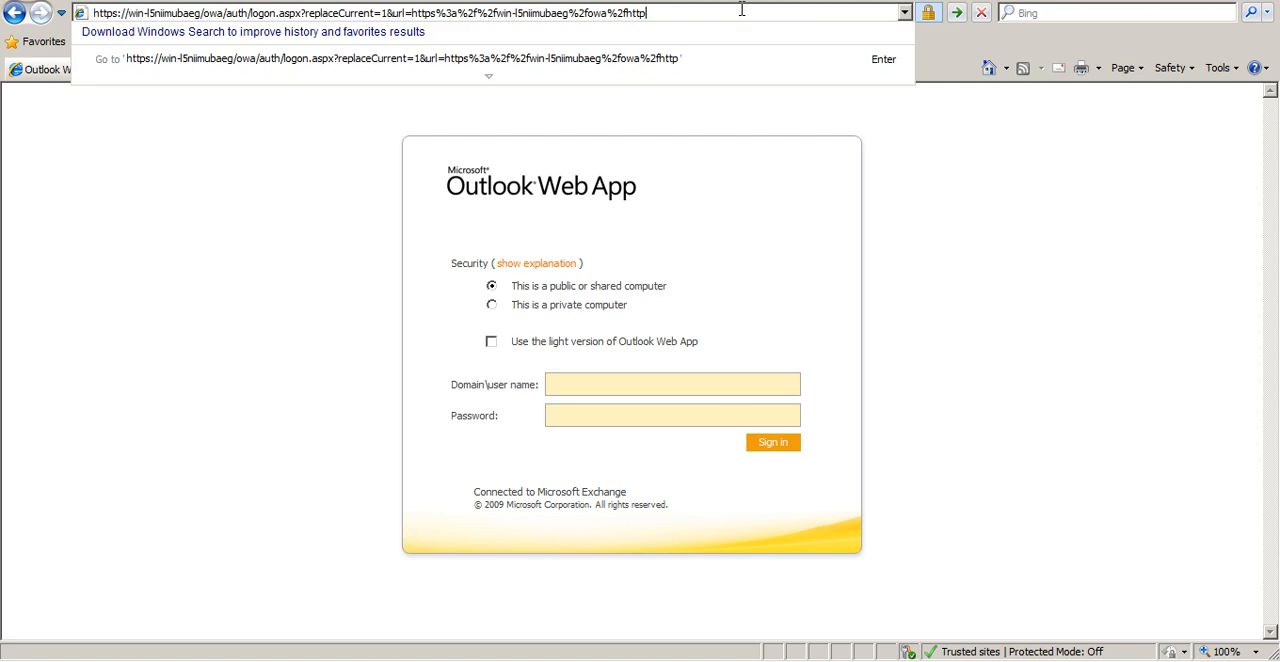
key(BackSpace)
key(BackSpace)
key(BackSpace)
key(BackSpace)
key(BackSpace)
key(BackSpace)
key(BackSpace)
key(BackSpace)
key(BackSpace)
key(BackSpace)
key(BackSpace)
key(BackSpace)
key(BackSpace)
key(BackSpace)
key(BackSpace)
key(BackSpace)
key(BackSpace)
key(BackSpace)
key(BackSpace)
key(BackSpace)
key(BackSpace)
key(BackSpace)
key(BackSpace)
key(BackSpace)
key(BackSpace)
key(BackSpace)
key(BackSpace)
key(BackSpace)
key(BackSpace)
key(BackSpace)
key(BackSpace)
key(BackSpace)
key(BackSpace)
key(BackSpace)
key(BackSpace)
key(BackSpace)
key(BackSpace)
key(BackSpace)
key(BackSpace)
key(BackSpace)
key(BackSpace)
key(BackSpace)
key(BackSpace)
key(BackSpace)
key(BackSpace)
key(BackSpace)
key(BackSpace)
key(BackSpace)
key(BackSpace)
key(BackSpace)
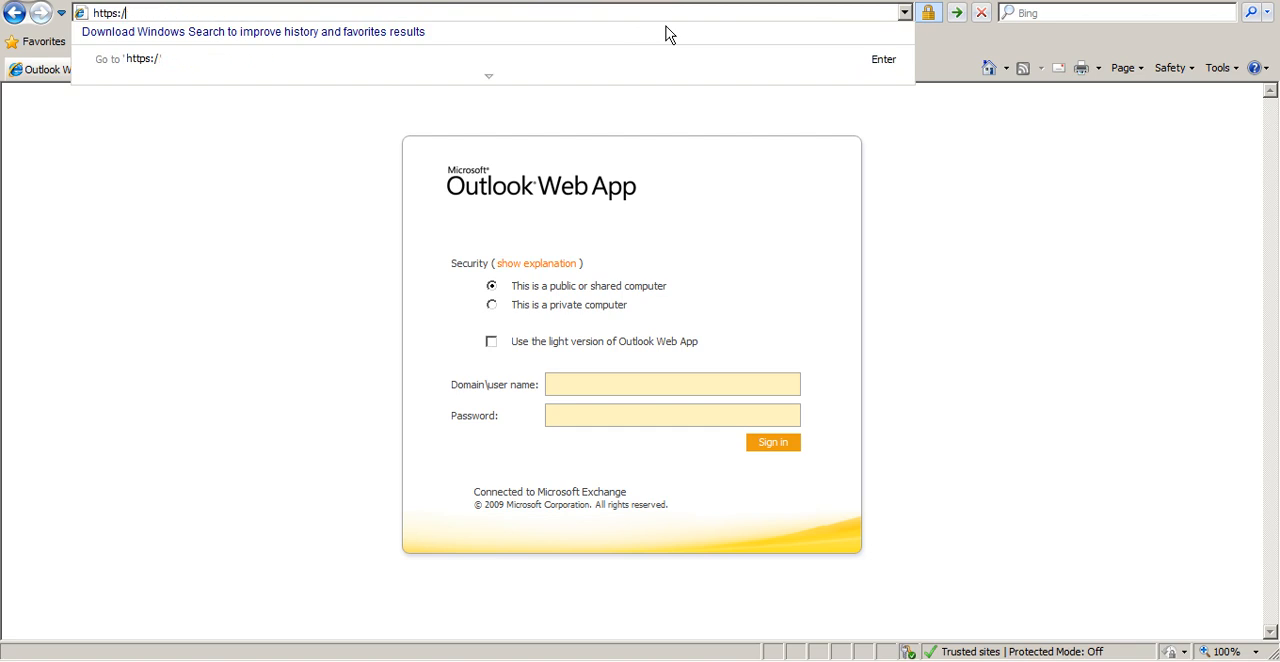
text(/192.168.1.1/owa)
key(Return)
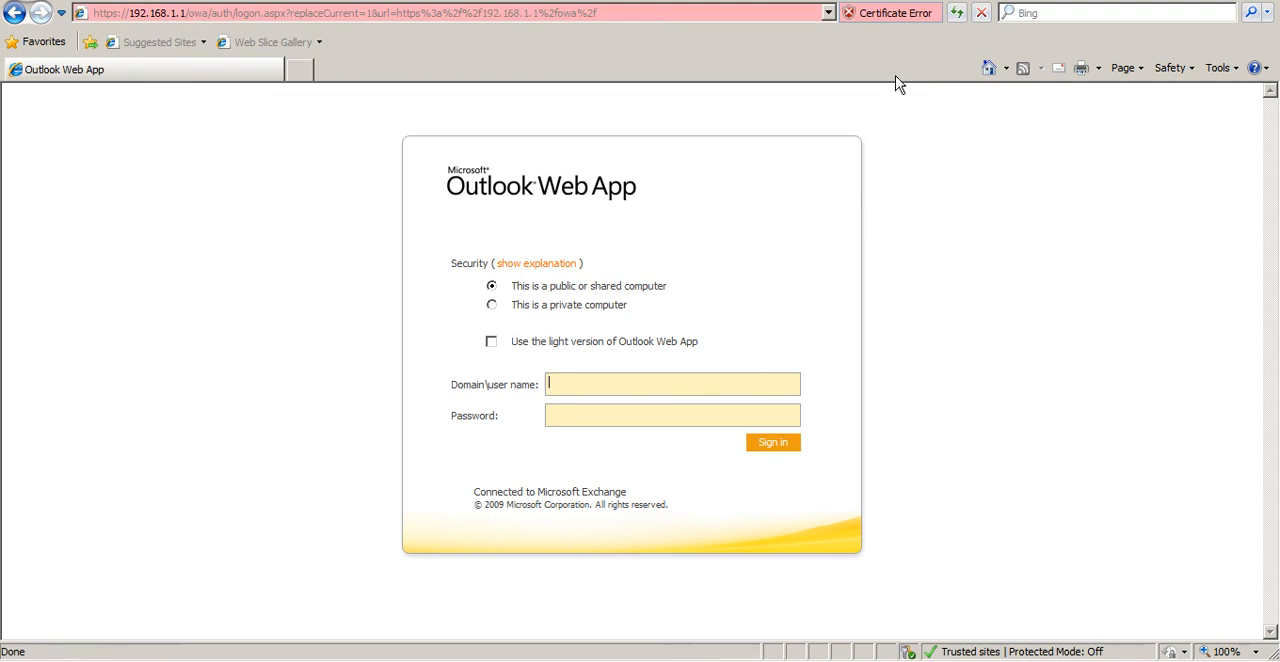
Check the certificate error report for the IP address, view the site's certificate and close it
click(873, 20)
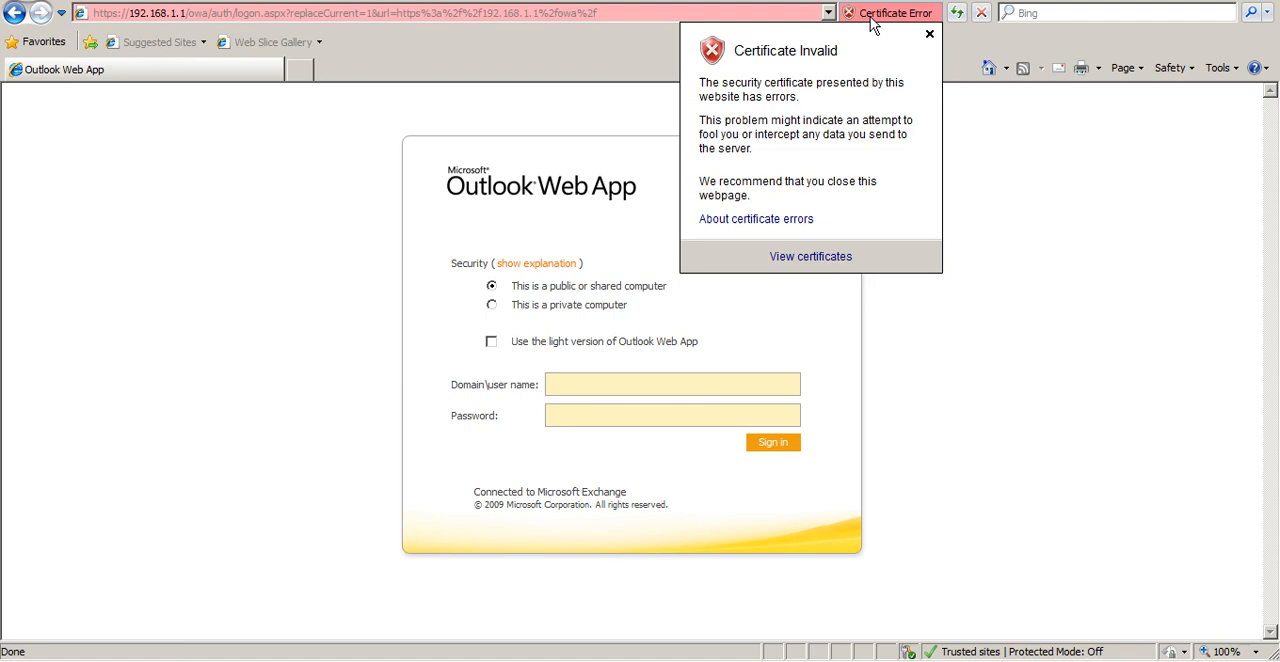
click(810, 257)
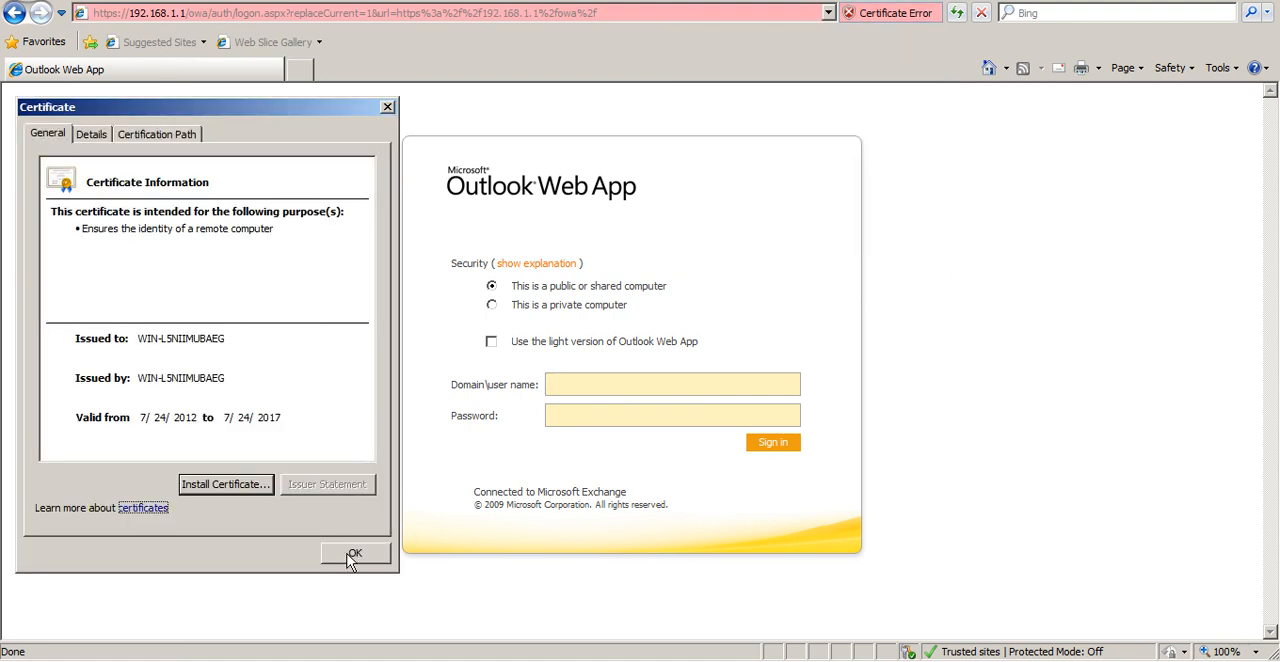
click(379, 556)
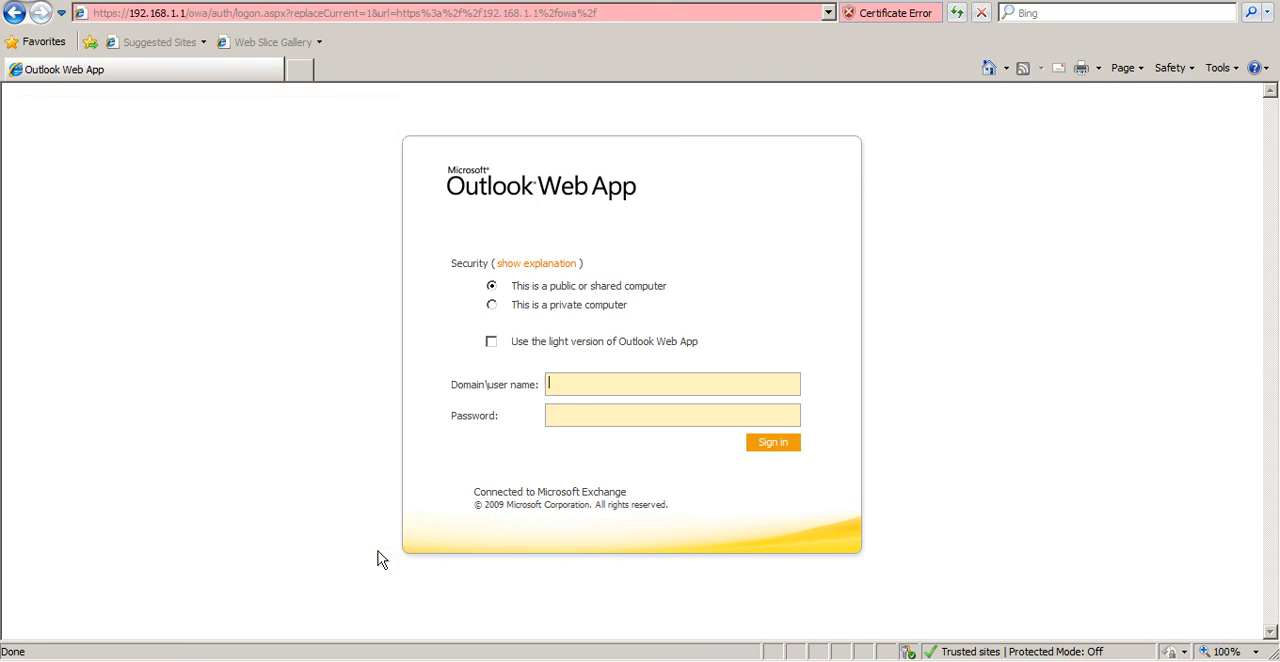
click(15, 13)
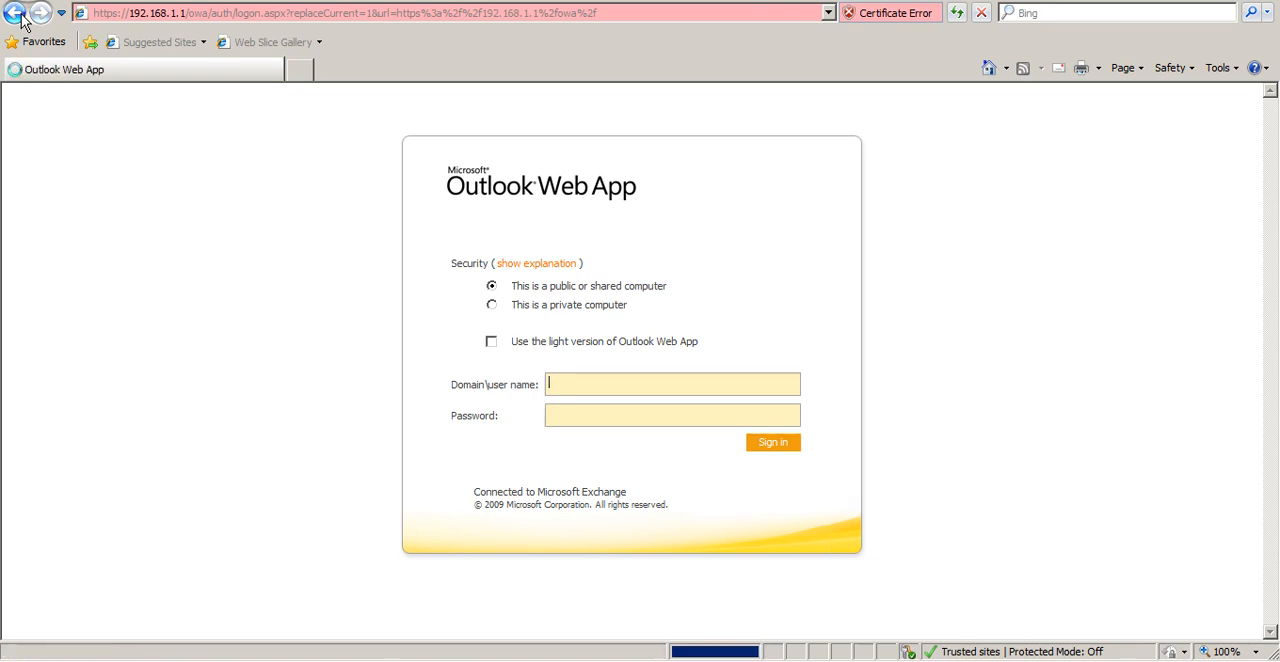
click(15, 13)
click(15, 13)
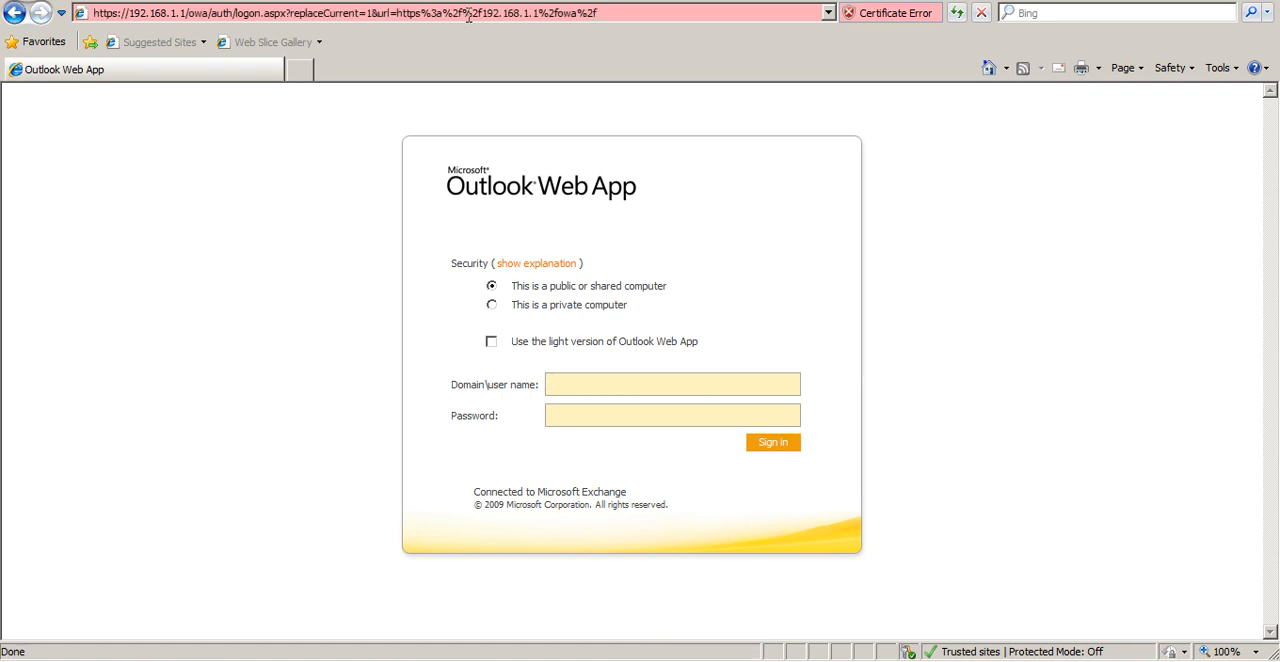
key(BackSpace)
key(BackSpace)
key(BackSpace)
key(BackSpace)
key(BackSpace)
key(BackSpace)
key(BackSpace)
key(BackSpace)
key(BackSpace)
key(BackSpace)
key(BackSpace)
key(BackSpace)
key(BackSpace)
key(BackSpace)
key(BackSpace)
key(BackSpace)
key(BackSpace)
key(BackSpace)
key(BackSpace)
key(BackSpace)
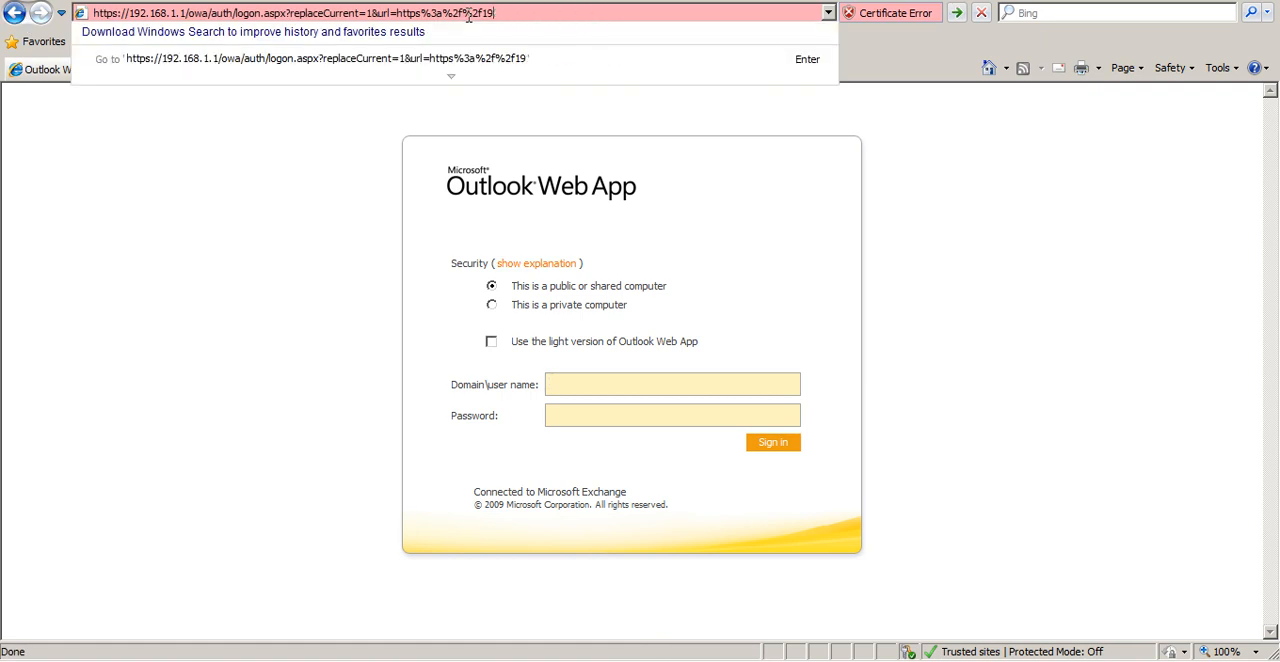
key(BackSpace)
key(BackSpace)
key(BackSpace)
key(BackSpace)
key(BackSpace)
key(BackSpace)
key(BackSpace)
key(BackSpace)
key(BackSpace)
key(BackSpace)
key(BackSpace)
key(BackSpace)
key(BackSpace)
key(BackSpace)
key(BackSpace)
key(BackSpace)
key(BackSpace)
key(BackSpace)
key(BackSpace)
key(BackSpace)
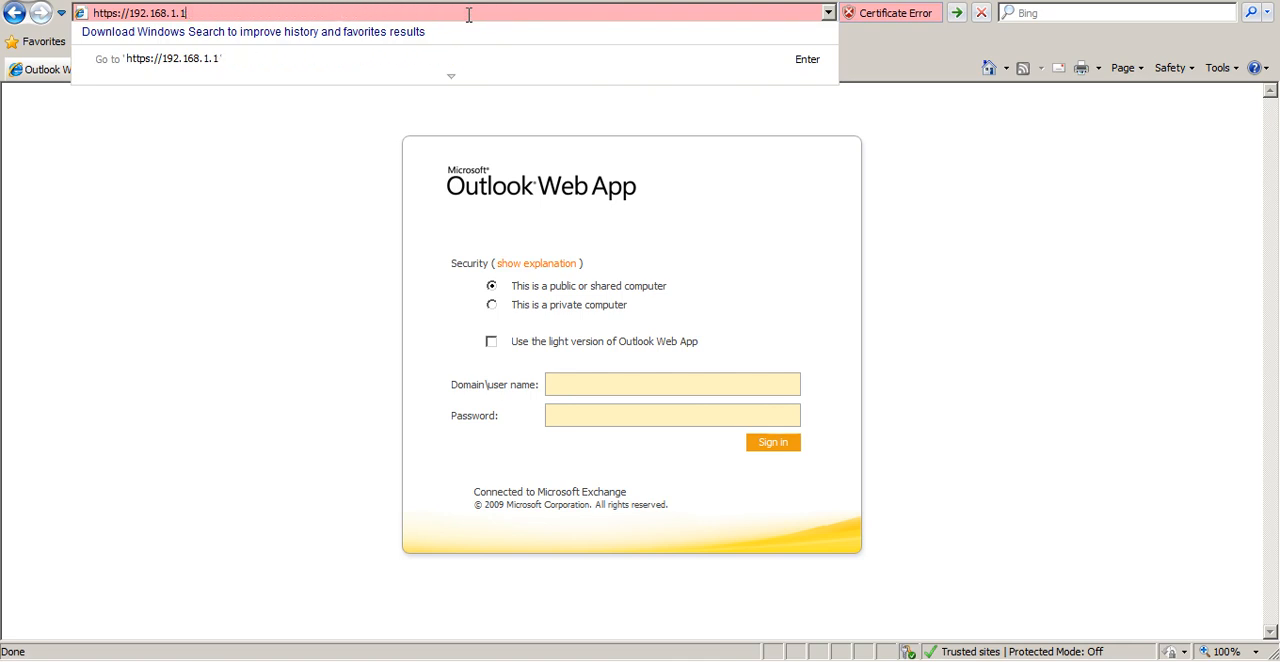
key(BackSpace)
key(BackSpace)
key(BackSpace)
key(BackSpace)
text(WIN-L5NIIMUBAEG/o)
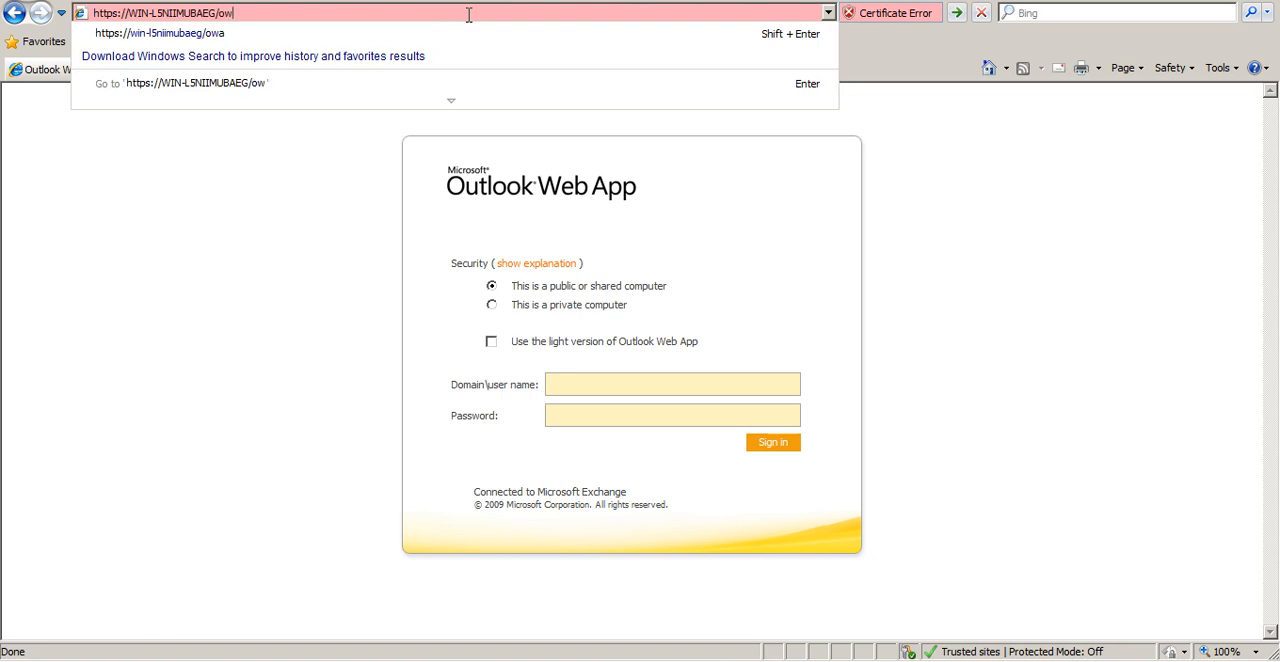
text(w)
key(Return)
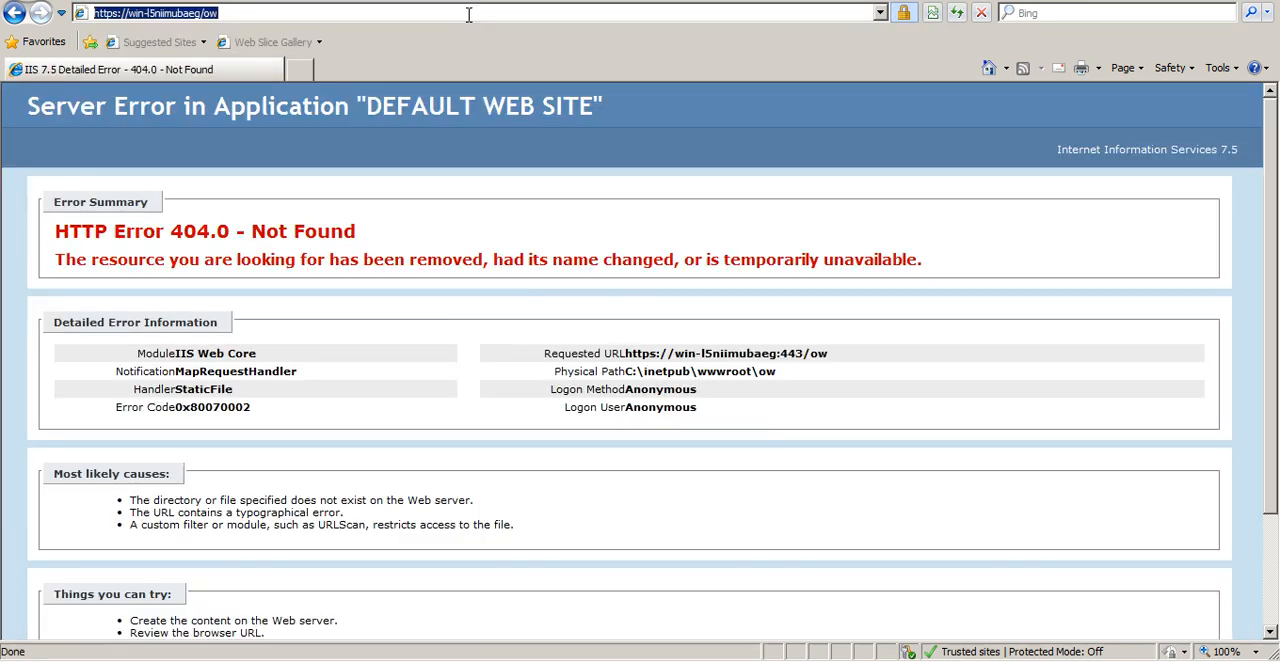
click(470, 14)
text(a)
key(Return)
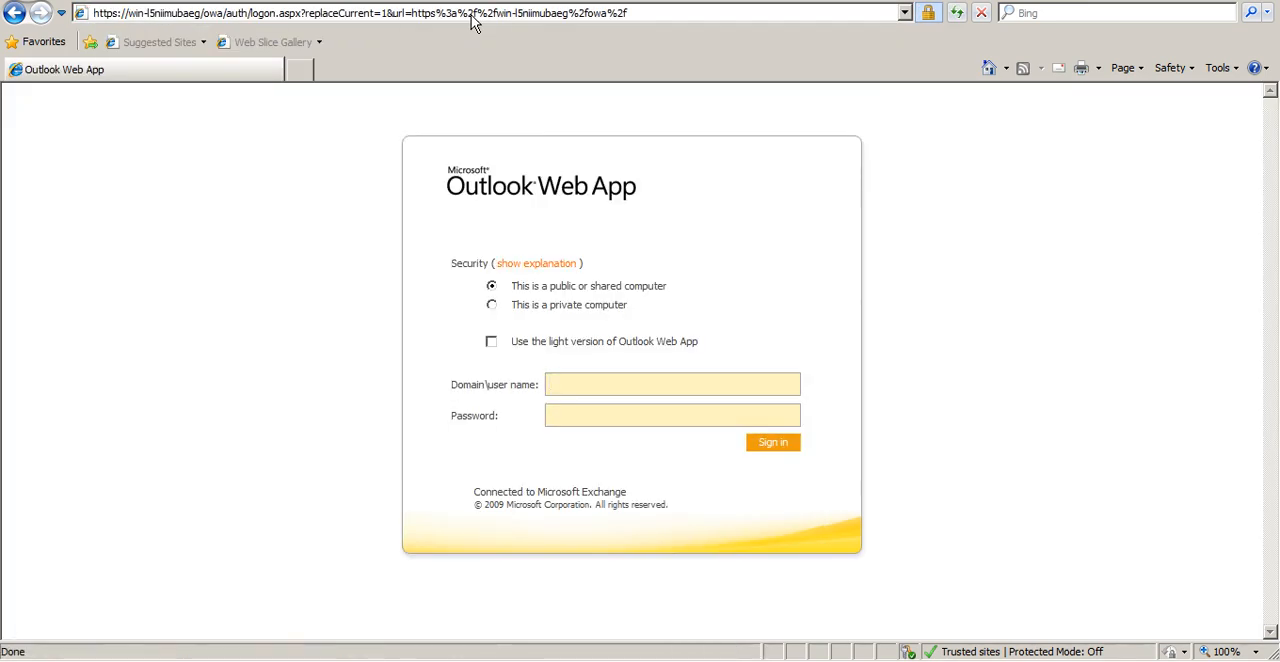
Check the security report for the server-name address, view the site's certificate and close it
click(929, 16)
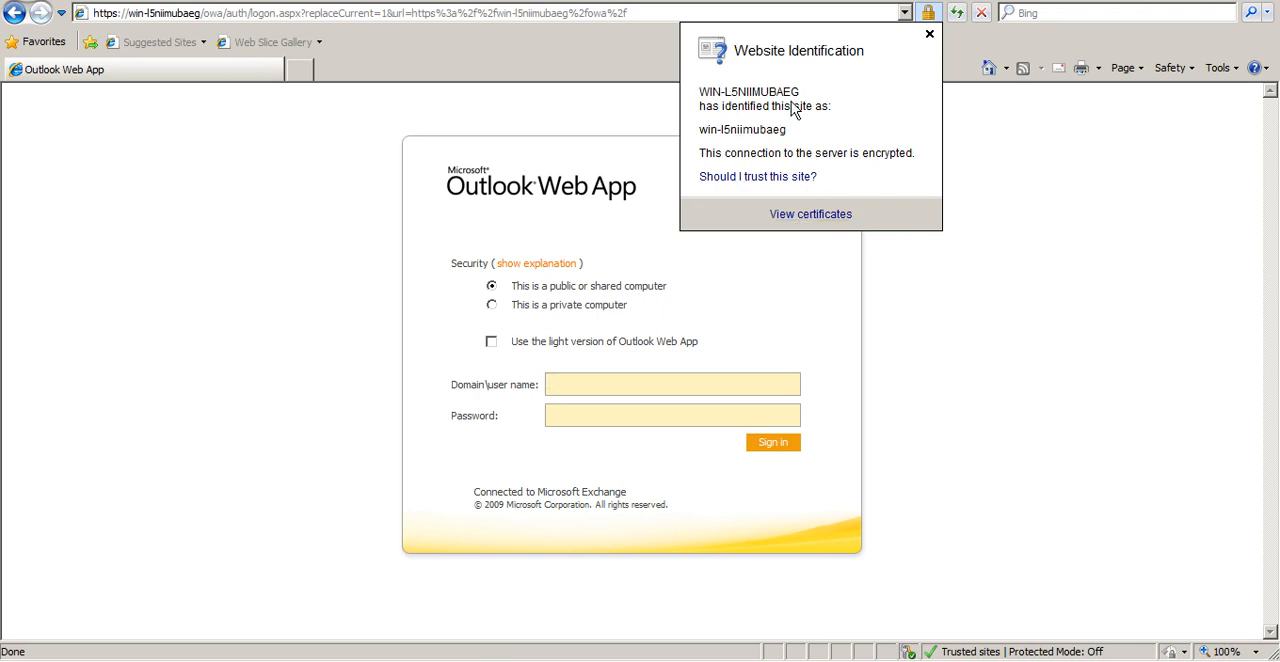
click(810, 214)
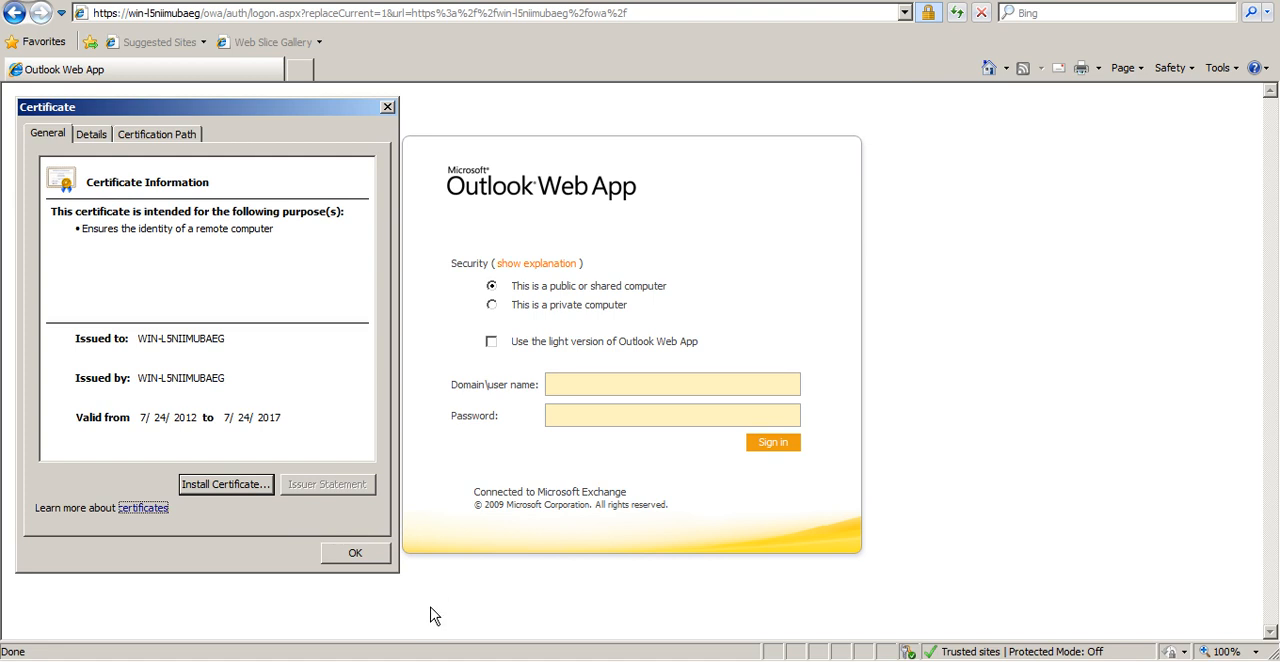
click(356, 554)
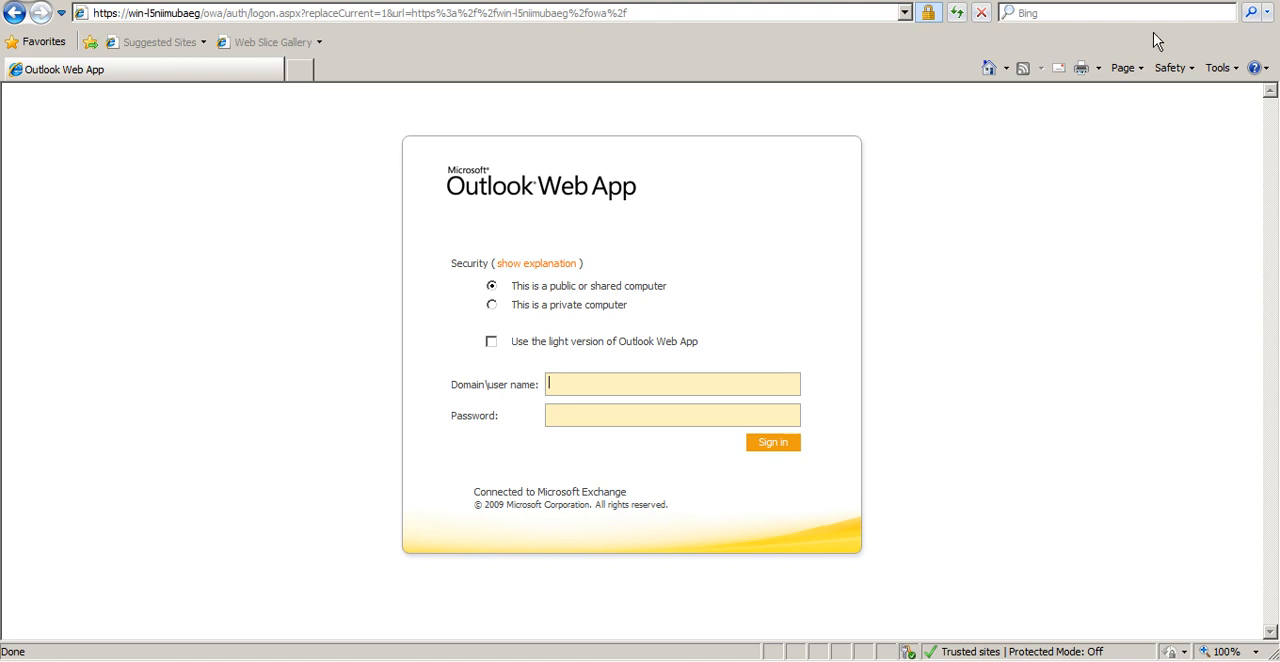
Sign in to Outlook Web App as administrator with the account password
text(administraotr)
key(BackSpace)
key(BackSpace)
key(BackSpace)
text(tor)
key(Tab)
text(********)
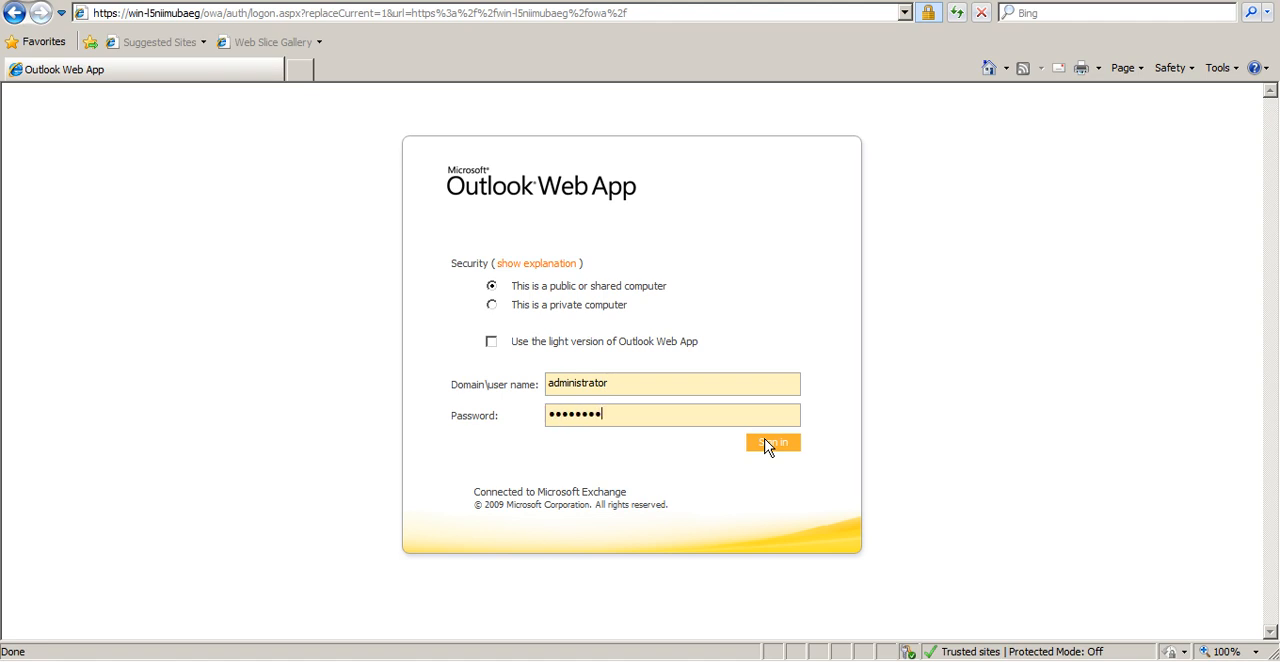
click(767, 445)
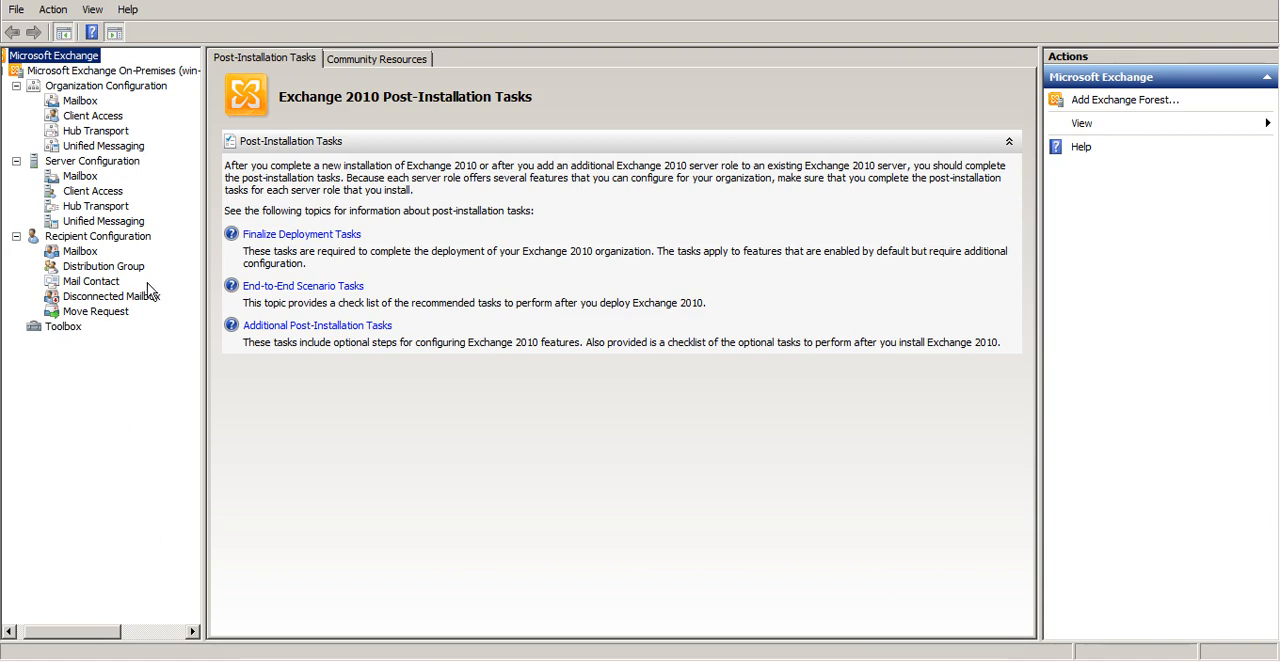
Switch to the Exchange Management Console and collapse Organization Configuration, Server Configuration and Recipient Configuration
click(16, 87)
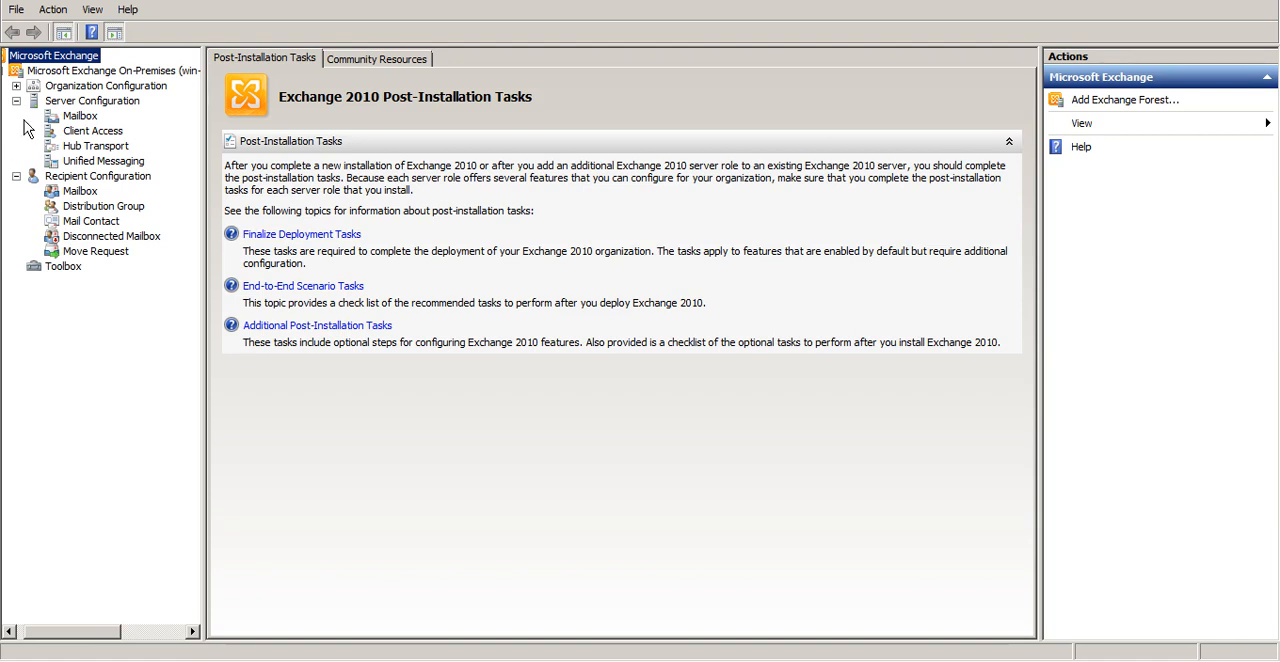
click(16, 101)
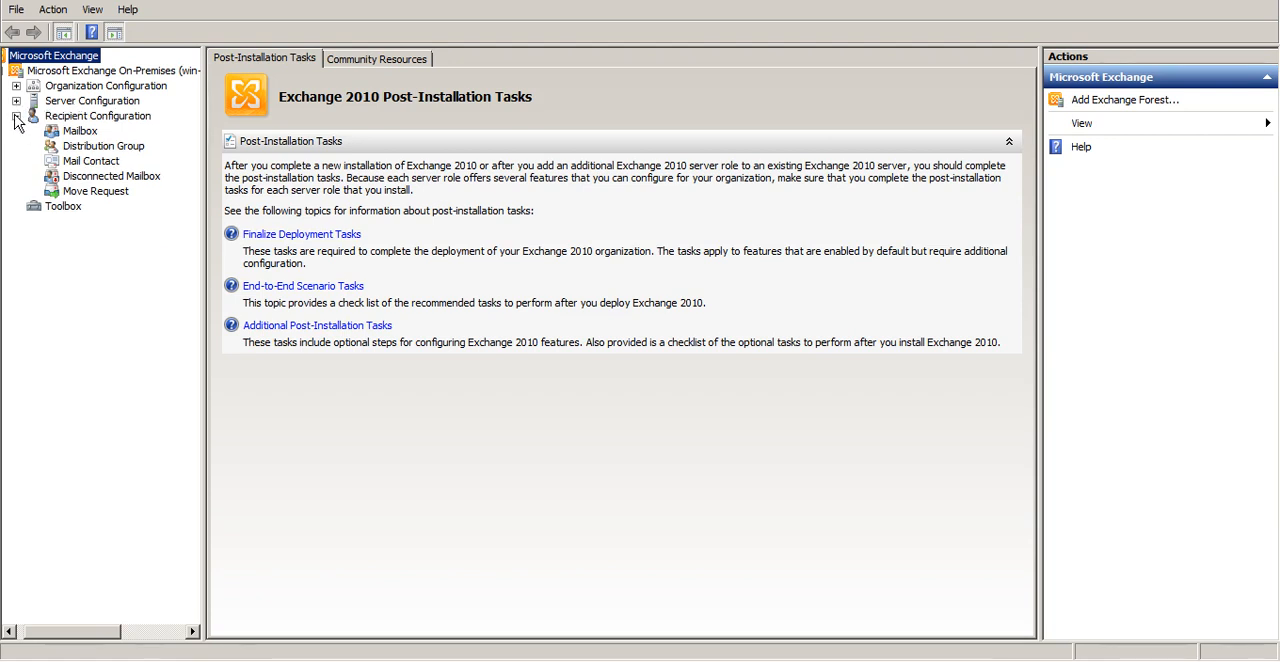
click(16, 116)
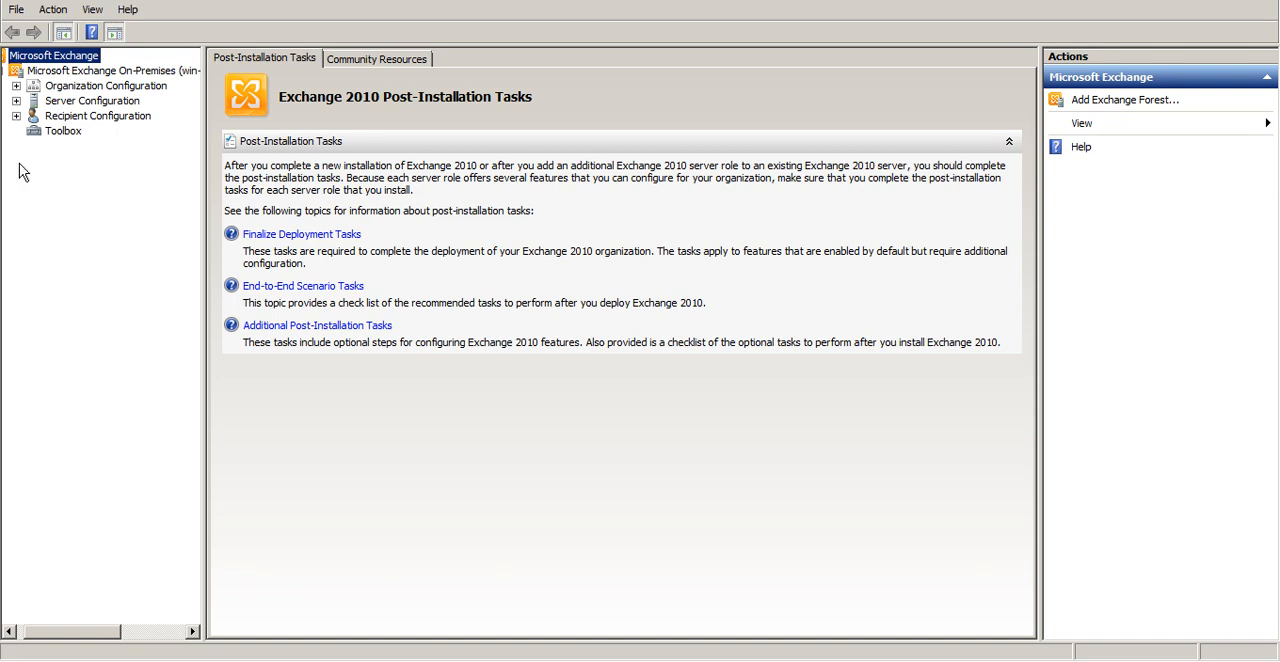
Expand Organization Configuration and show its Client Access settings
click(16, 86)
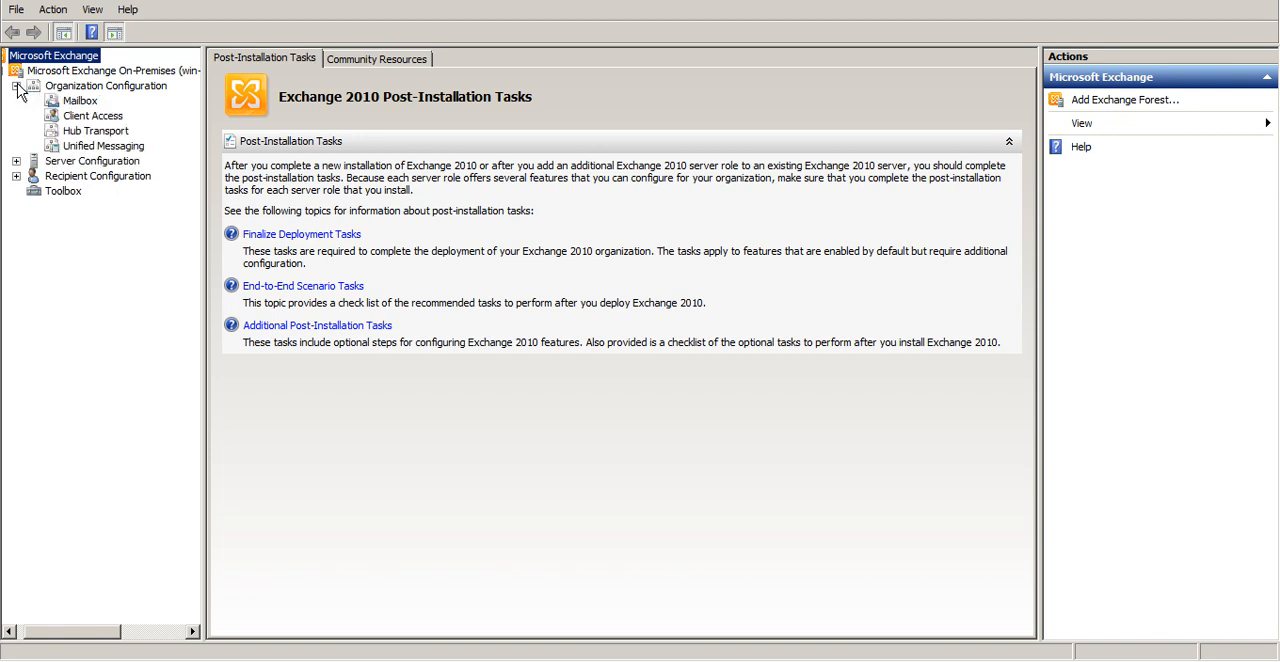
click(106, 136)
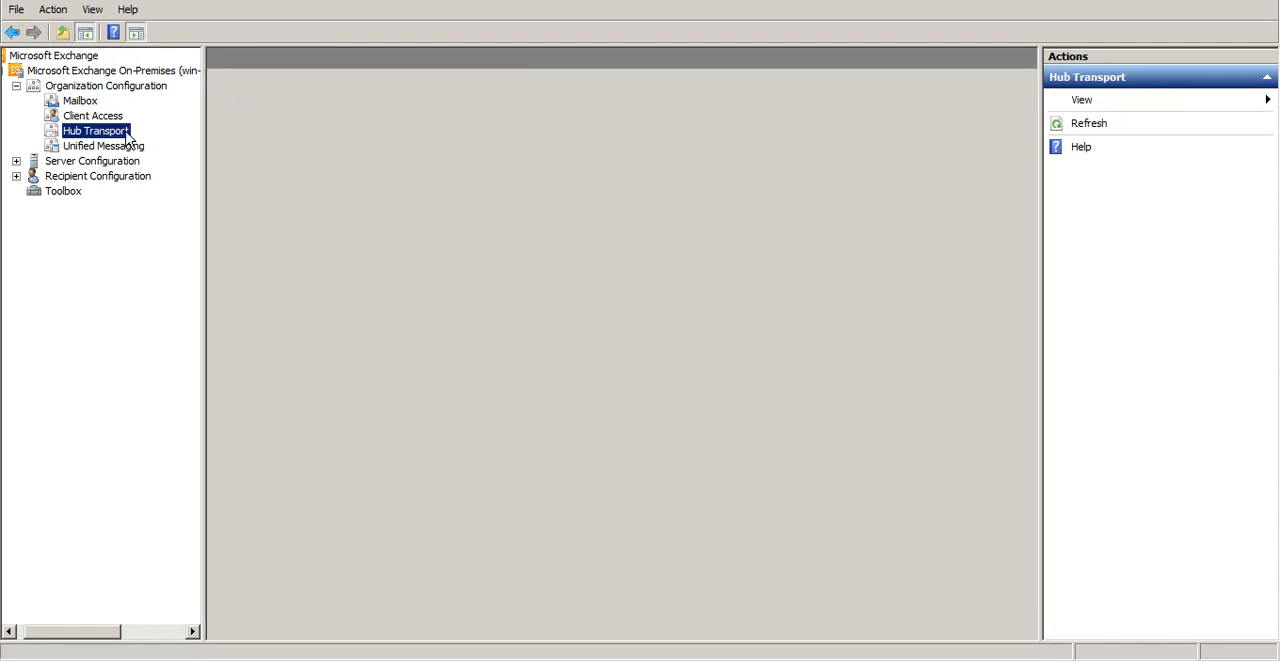
click(74, 118)
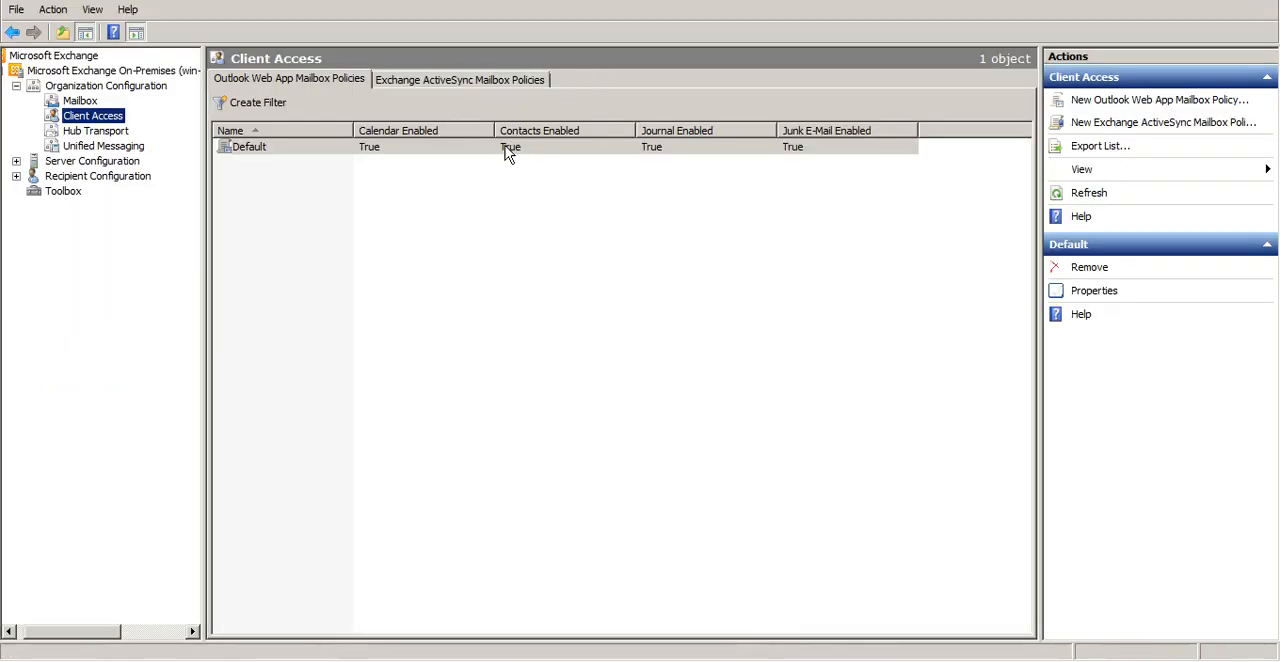
Disable the Premium Client feature in the segmentation settings of the Default Outlook Web App mailbox policy and apply the change
click(508, 150)
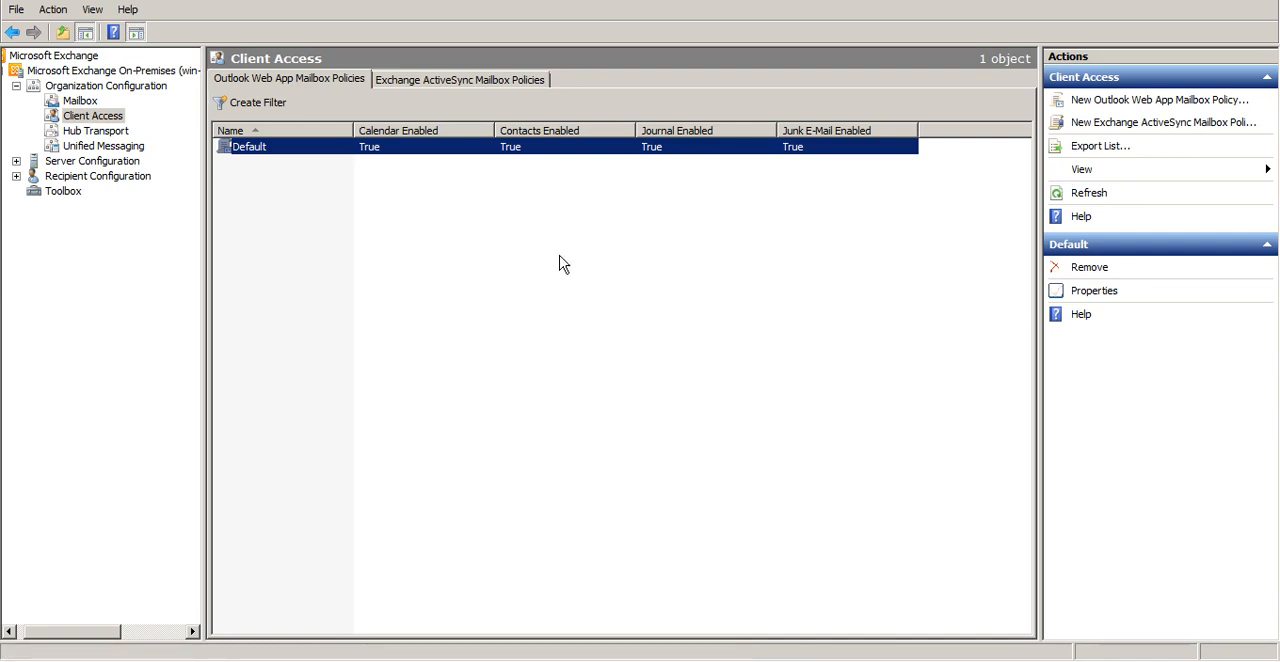
click(1096, 292)
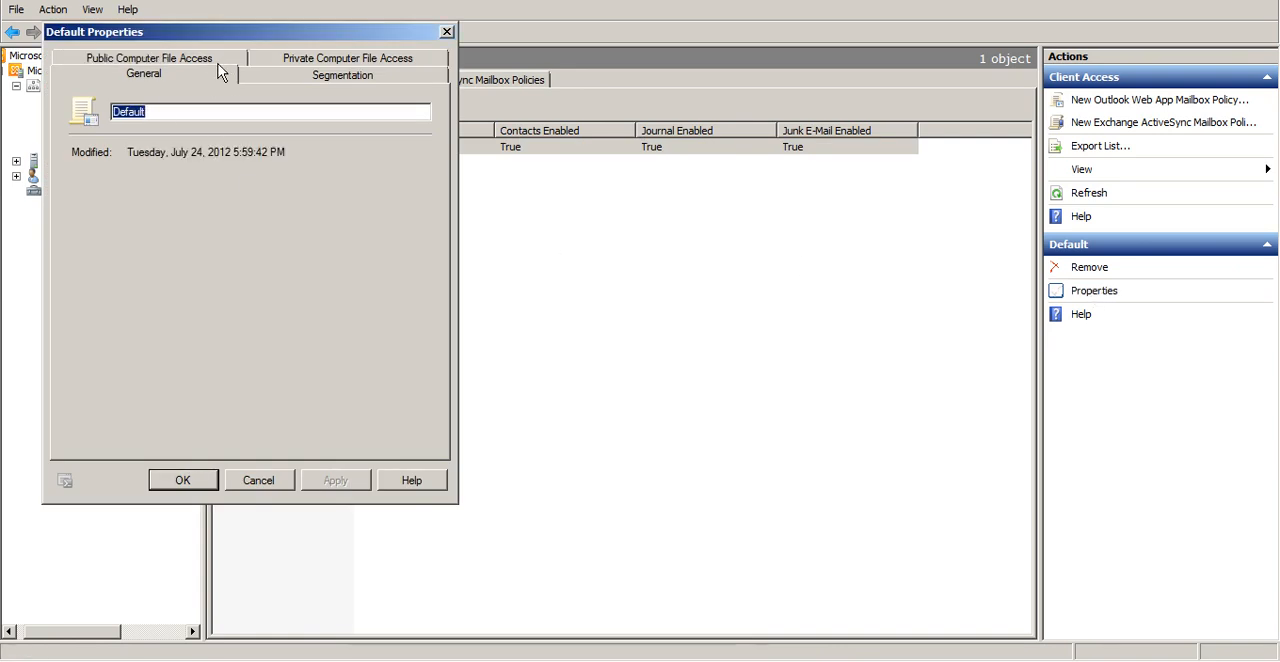
click(260, 76)
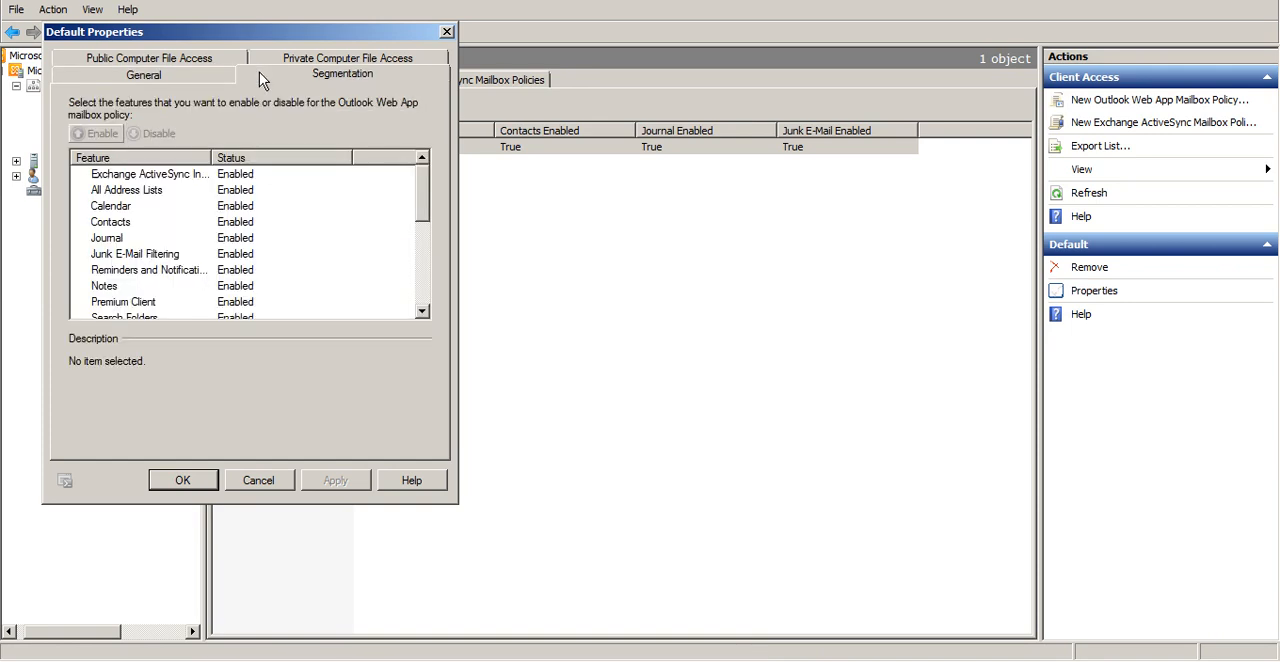
click(130, 303)
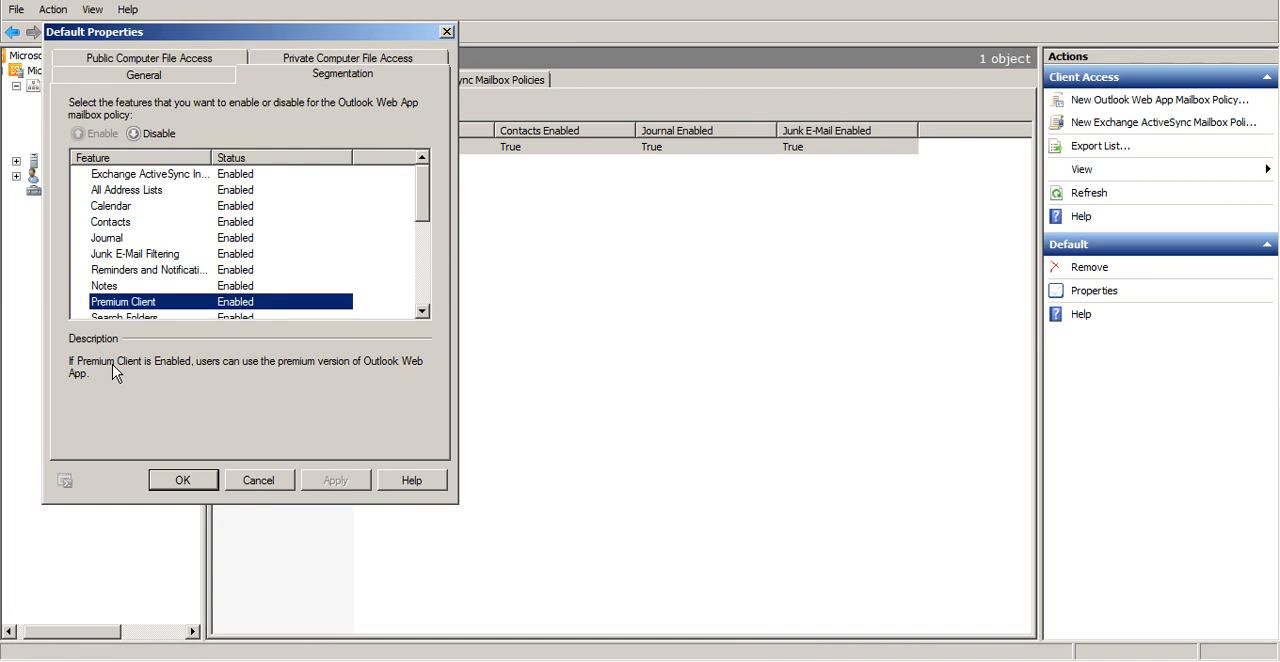
click(155, 140)
click(155, 140)
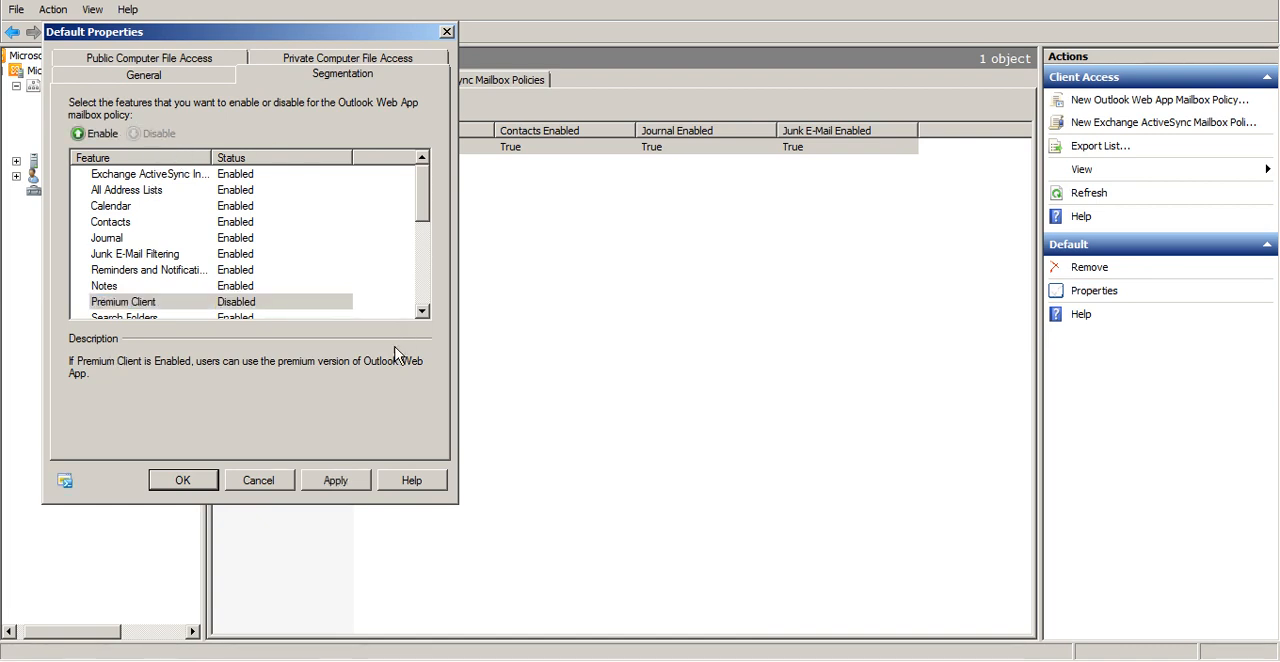
click(358, 480)
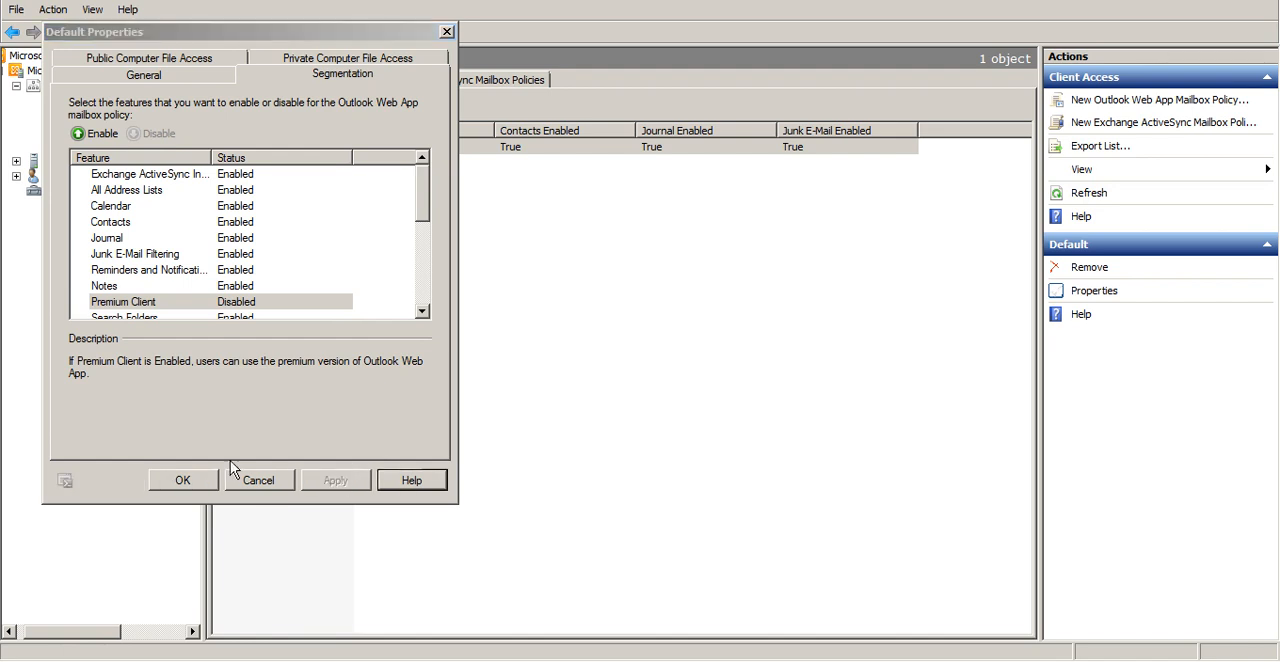
click(198, 482)
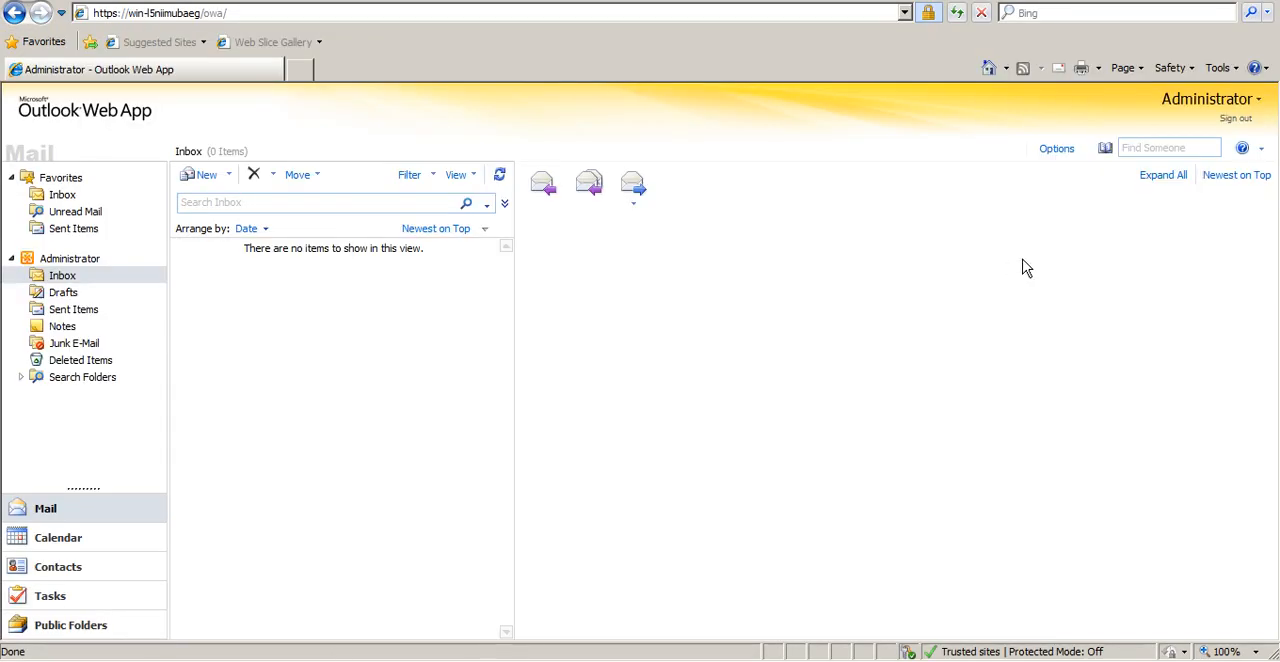
click(1241, 119)
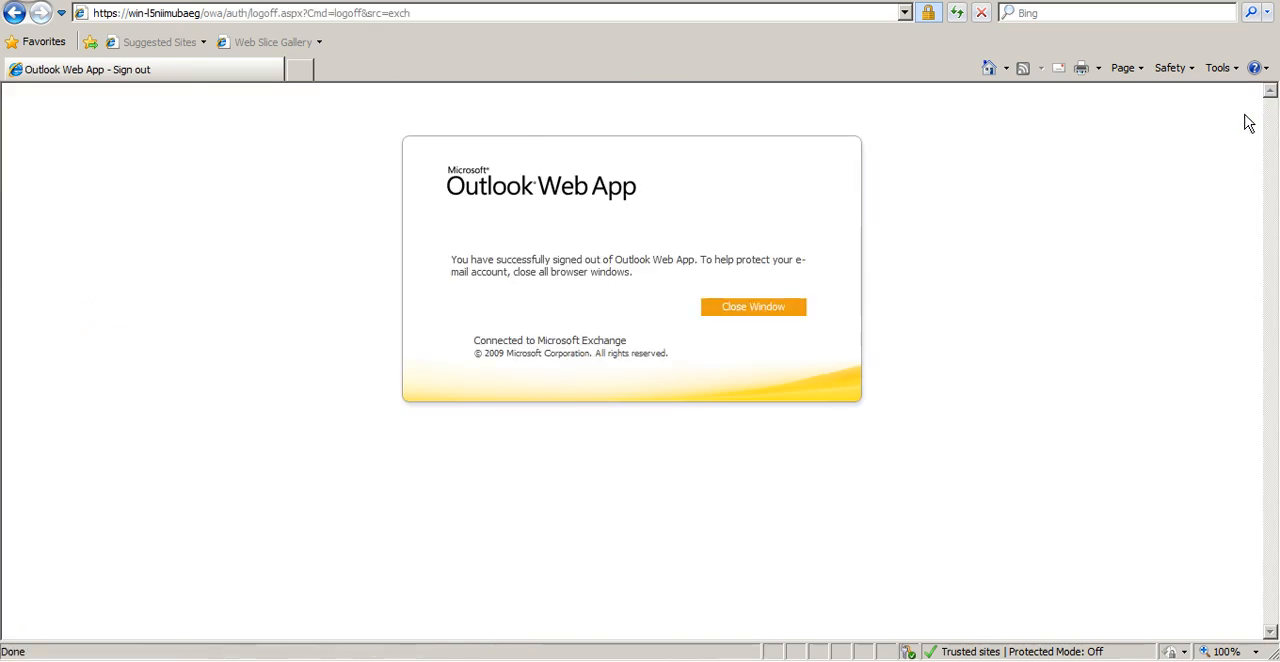
click(500, 13)
key(Down)
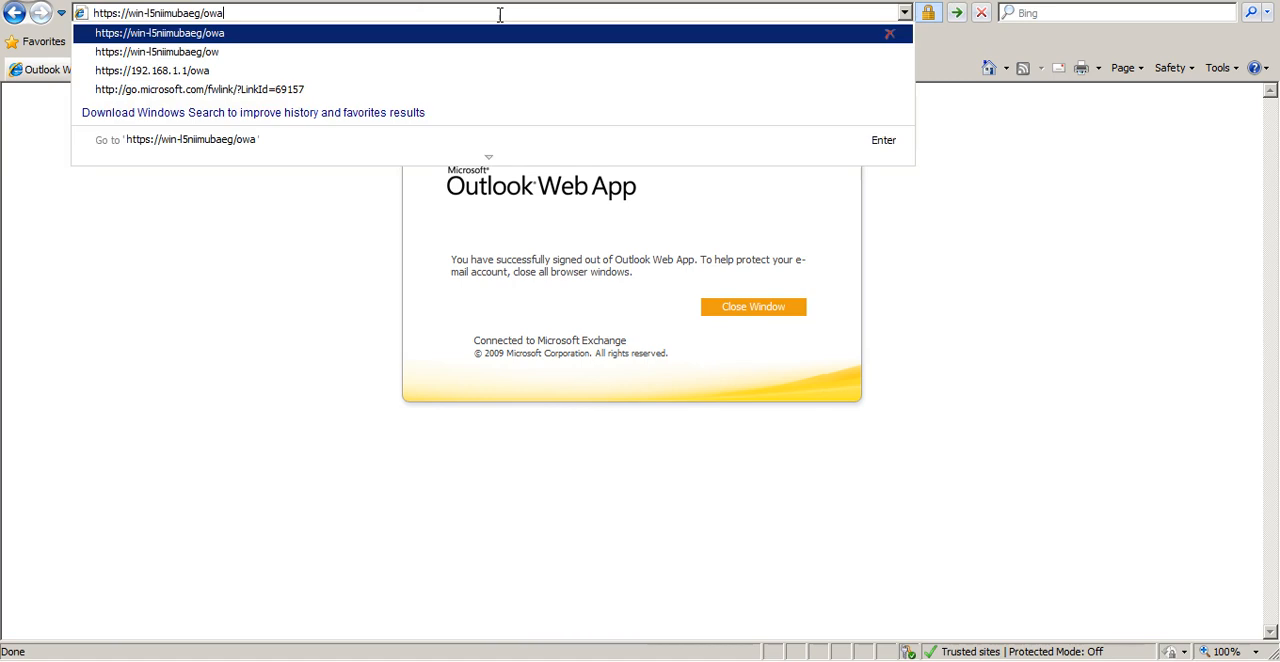
key(Return)
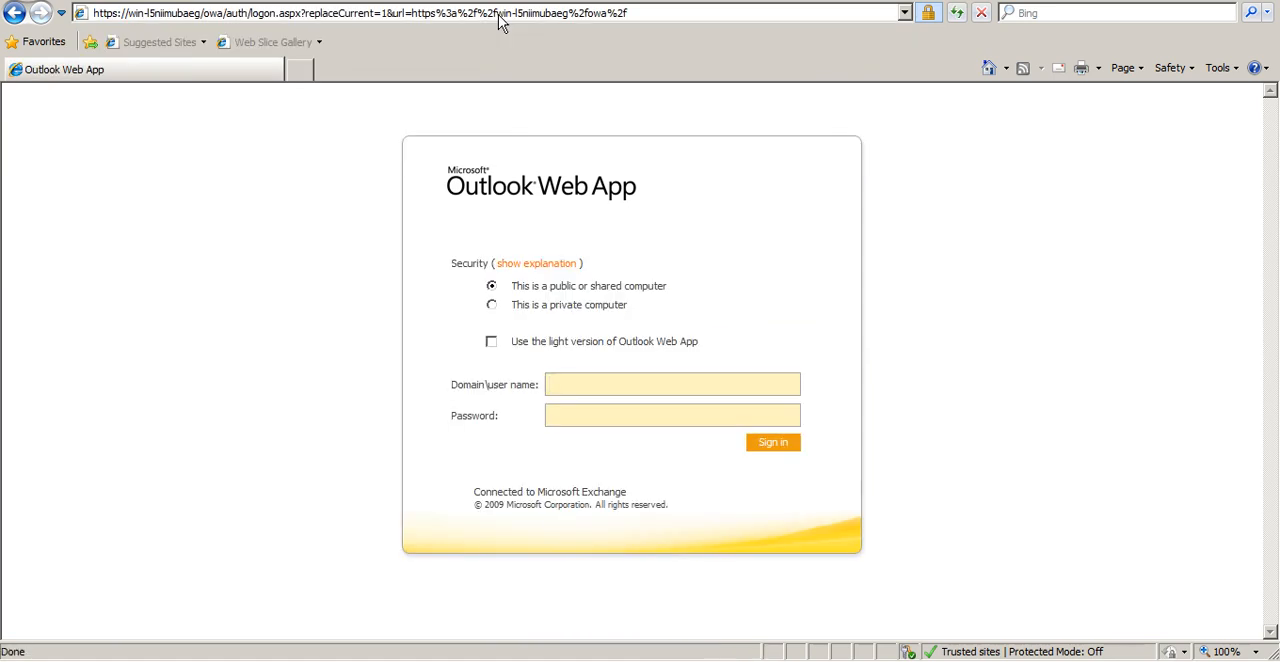
Sign in to Outlook Web App as administrator with the account password
text(administrator)
key(Tab)
text(••••••••)
key(Return)
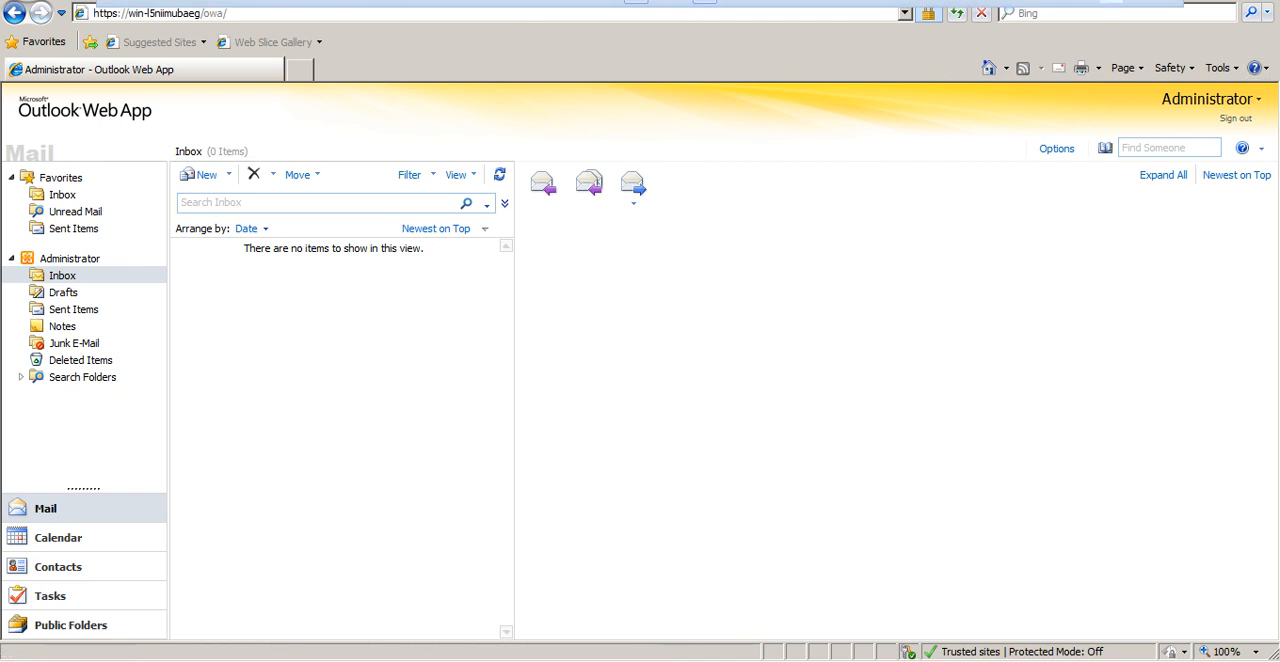
Switch to the Exchange Management Console and open the properties of the Administrator mailbox under Recipient Configuration
click(1253, 1)
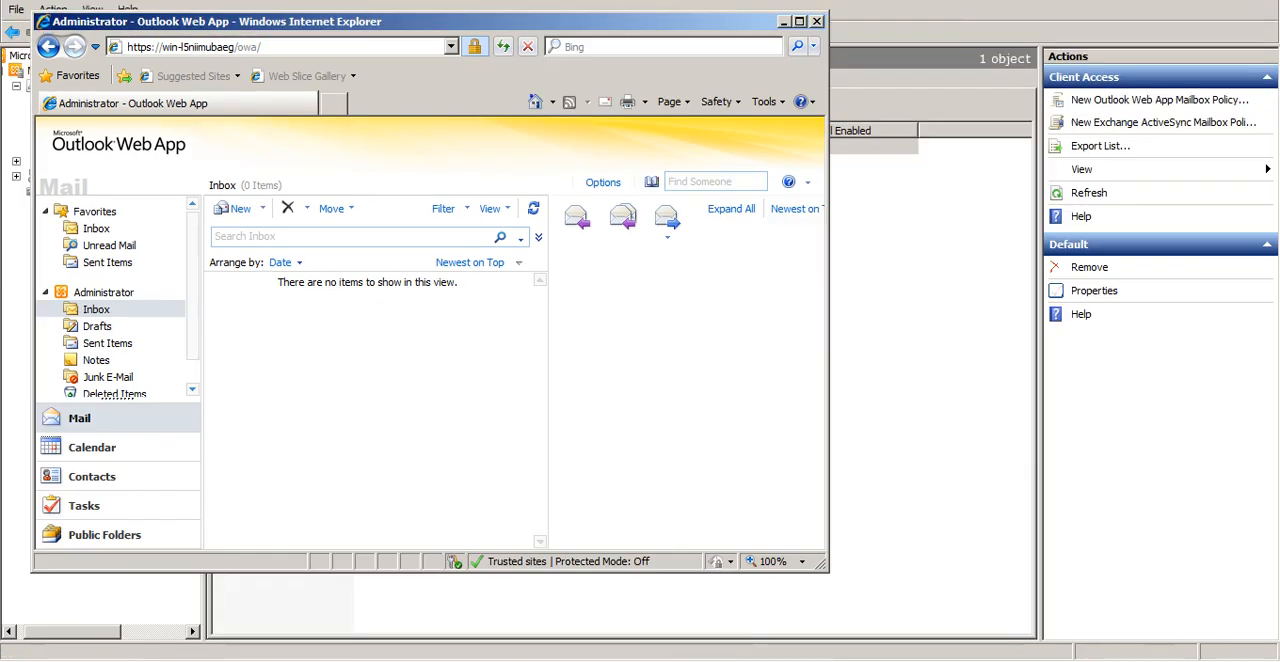
click(782, 22)
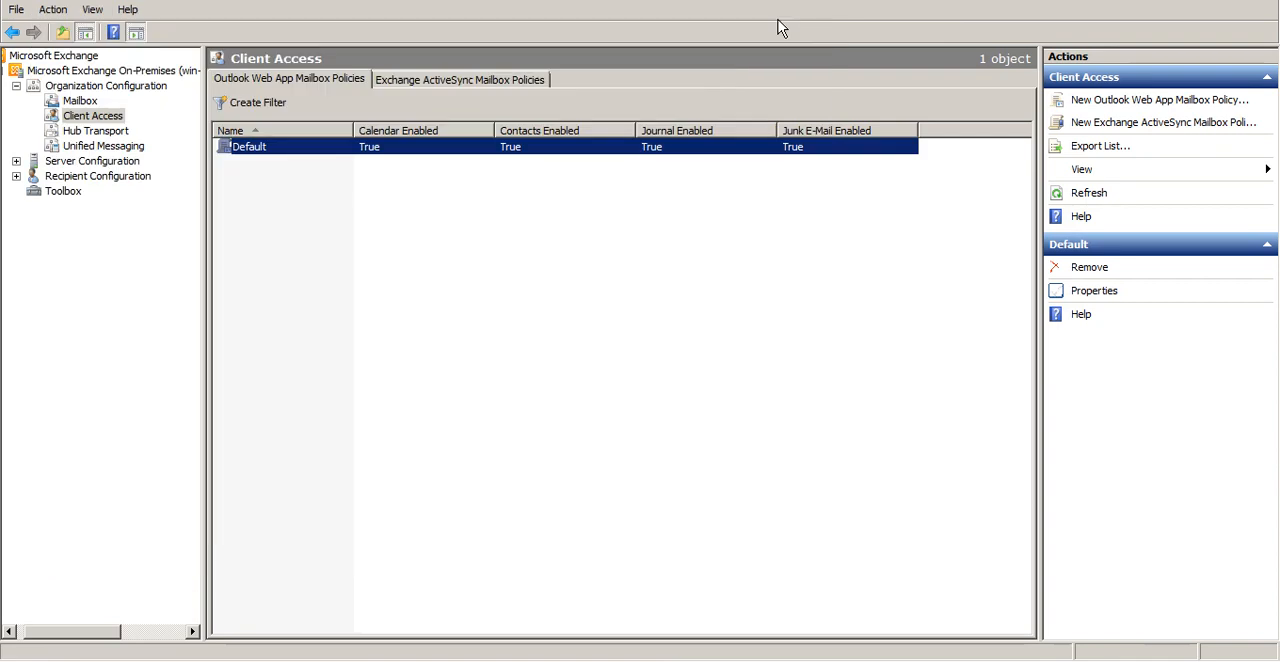
click(16, 176)
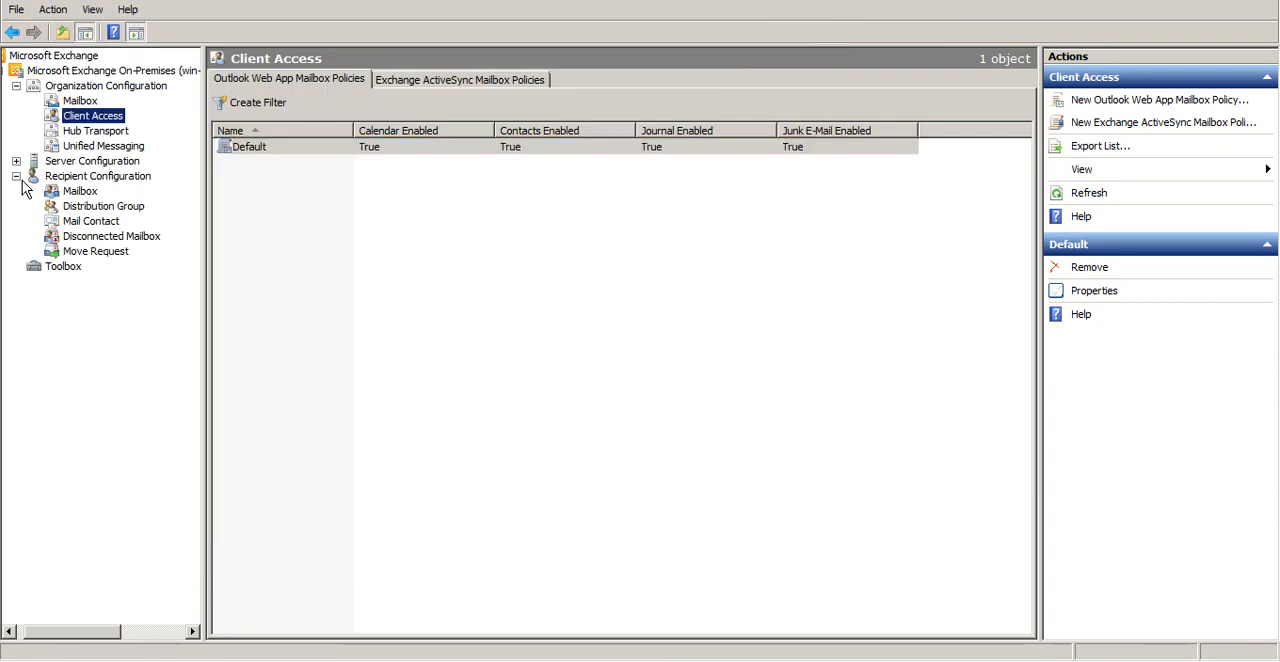
click(85, 192)
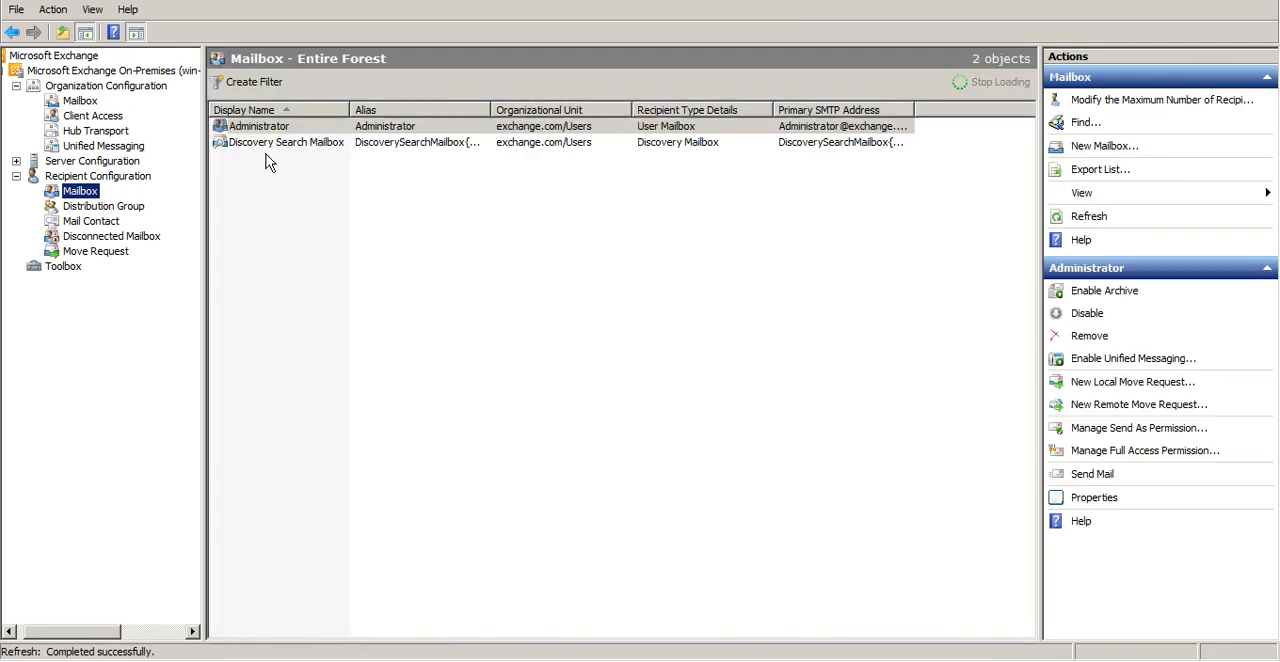
click(268, 127)
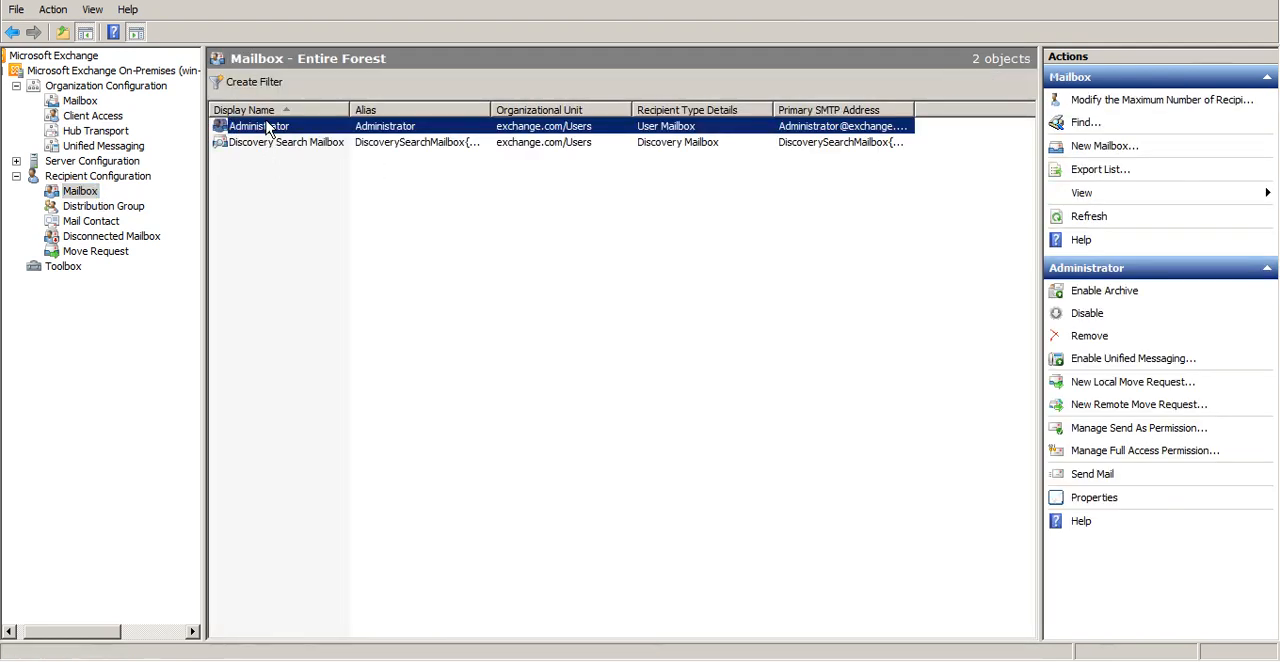
right_click(268, 127)
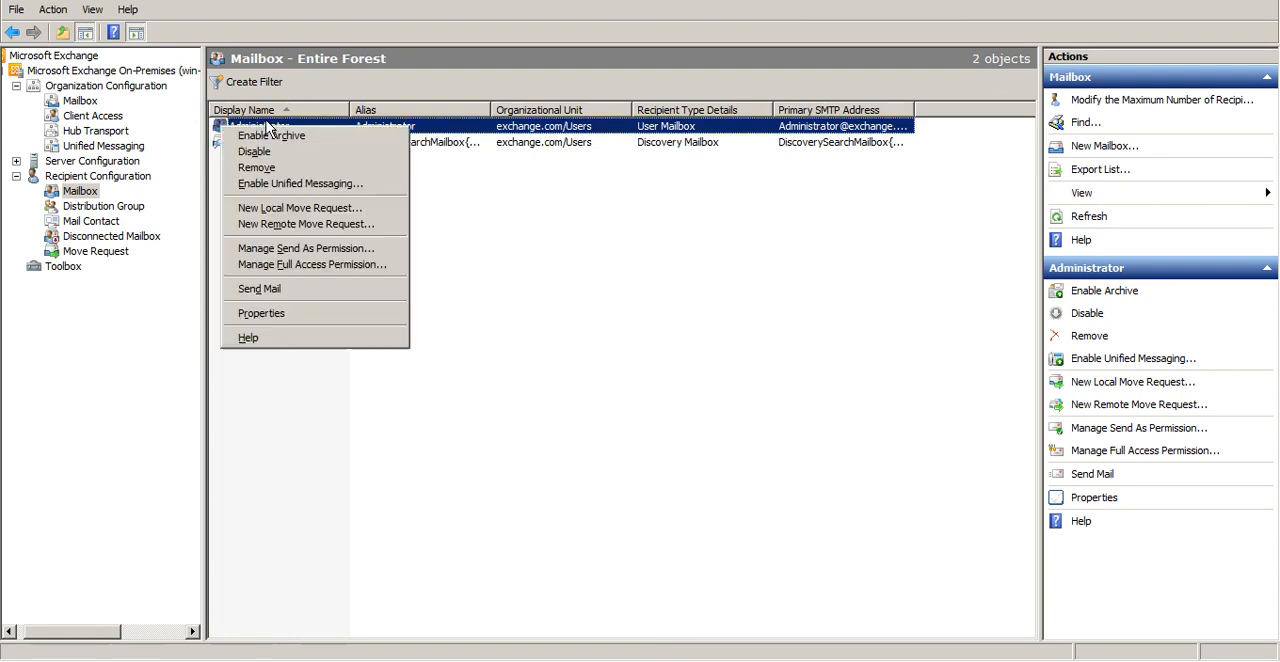
click(337, 323)
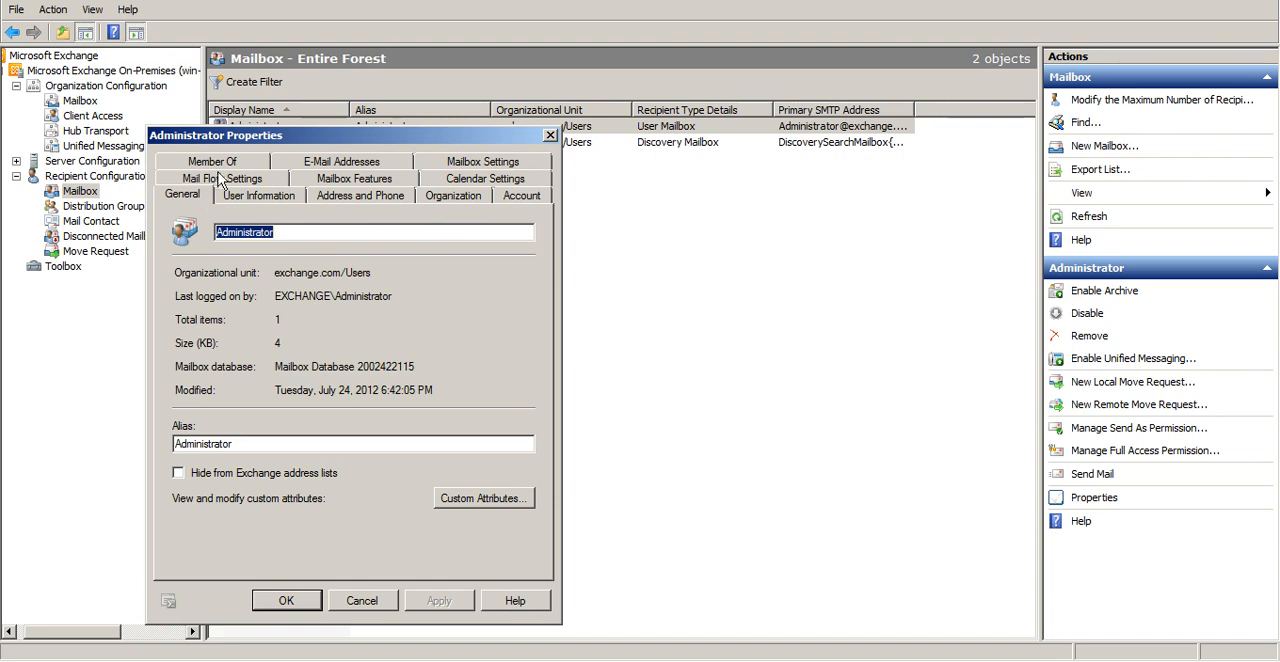
Assign the Default Outlook Web App mailbox policy in the Administrator mailbox's Outlook Web App feature and apply it
click(328, 183)
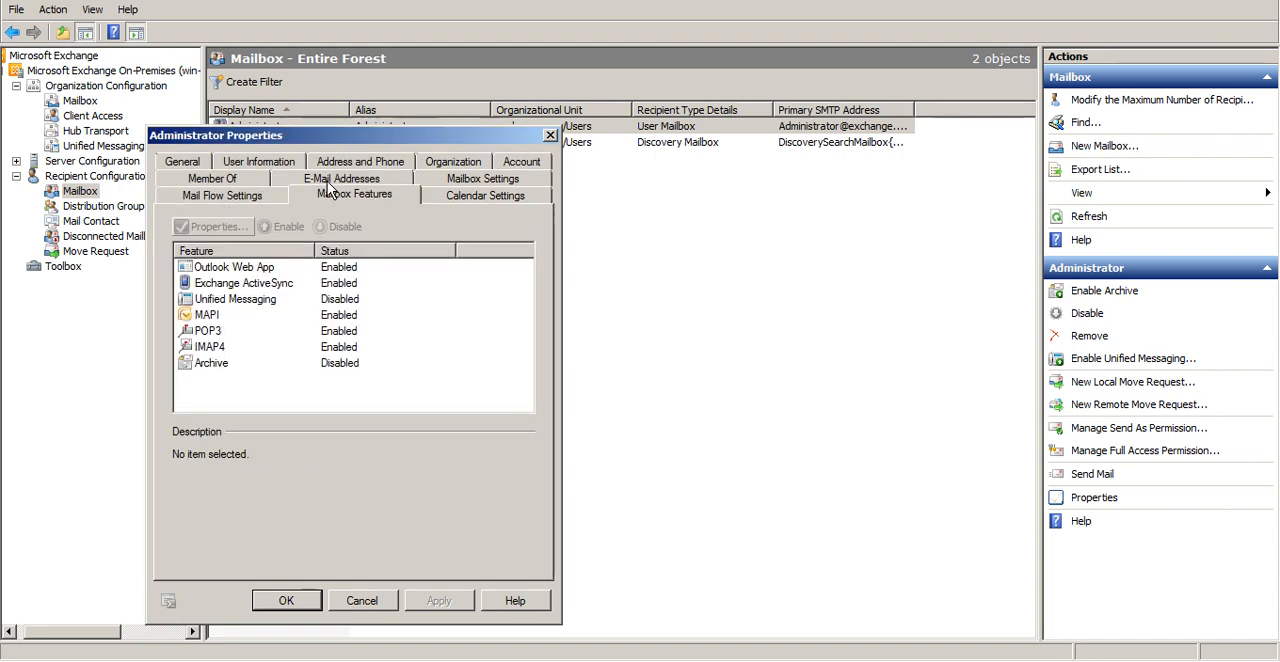
click(260, 271)
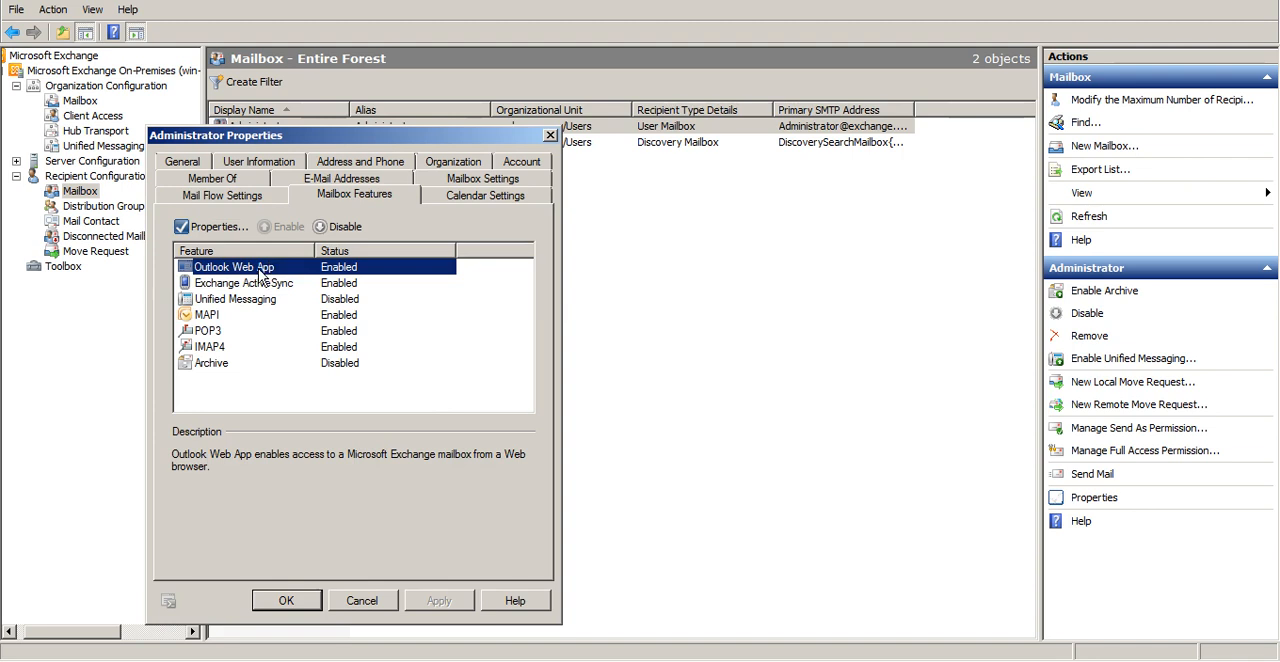
click(207, 229)
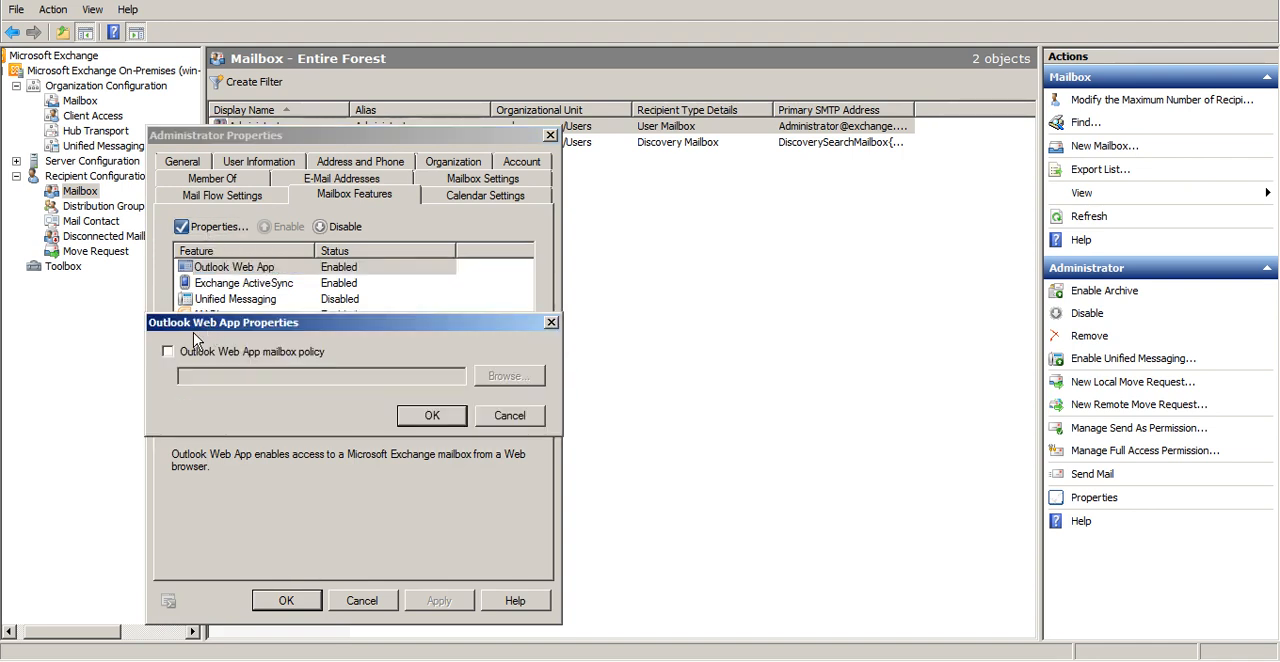
click(169, 352)
click(490, 380)
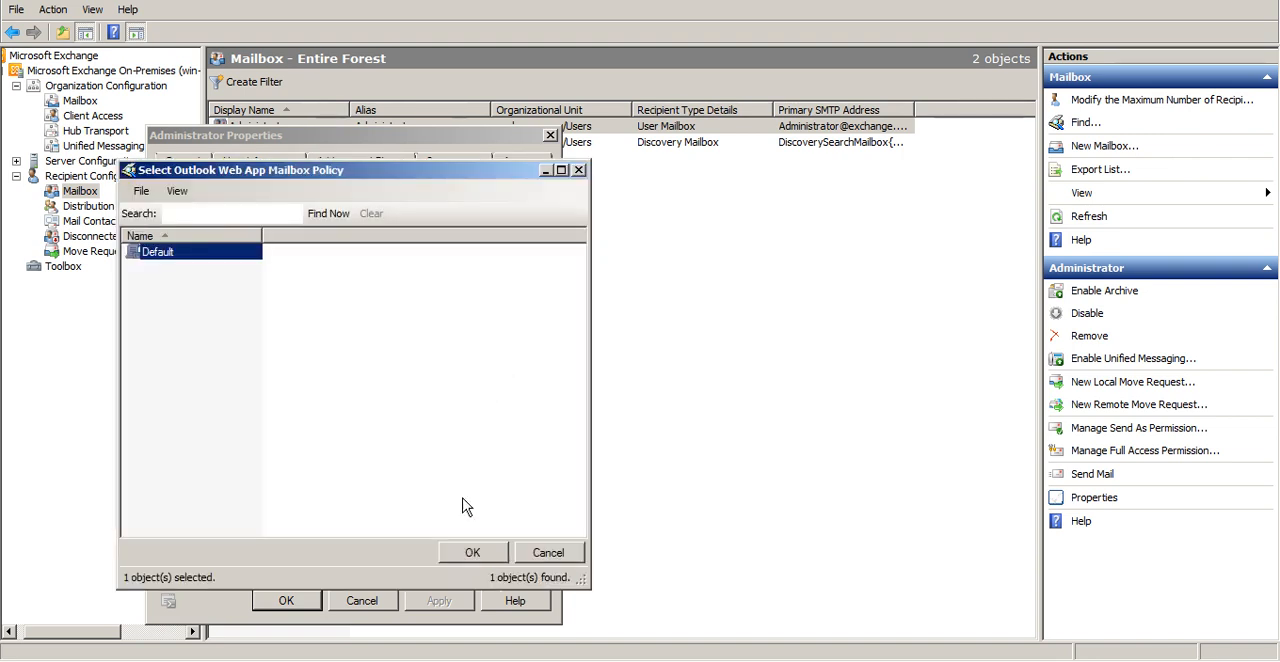
click(470, 553)
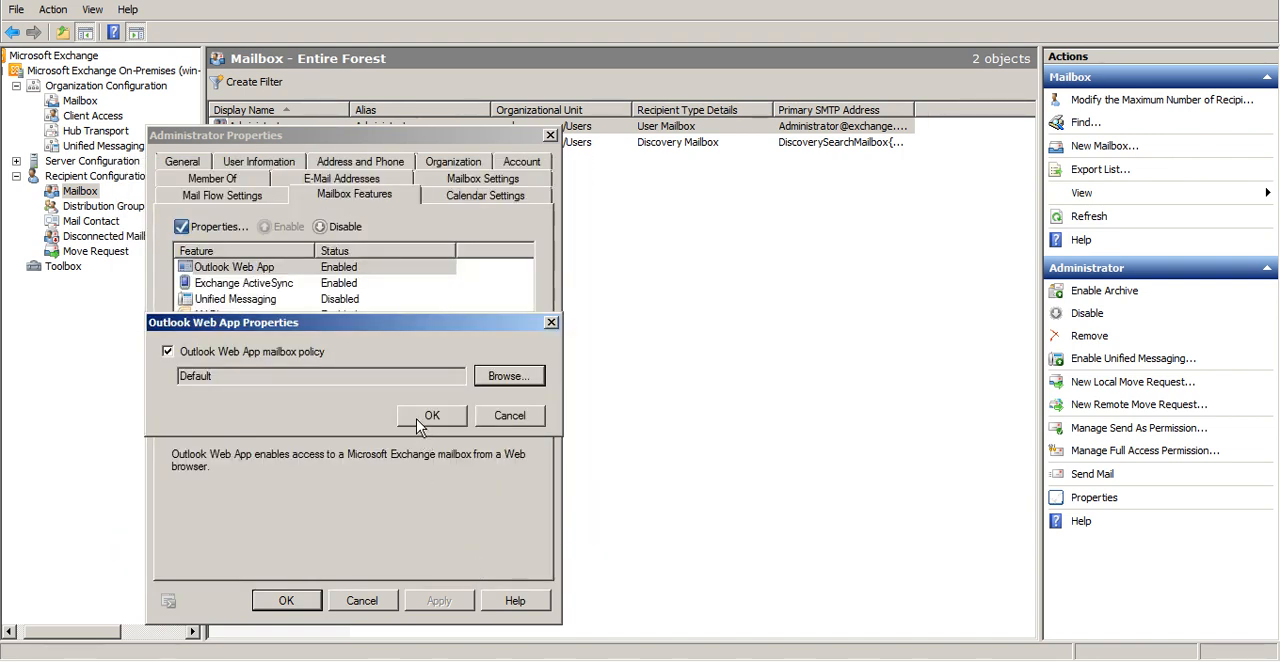
click(420, 416)
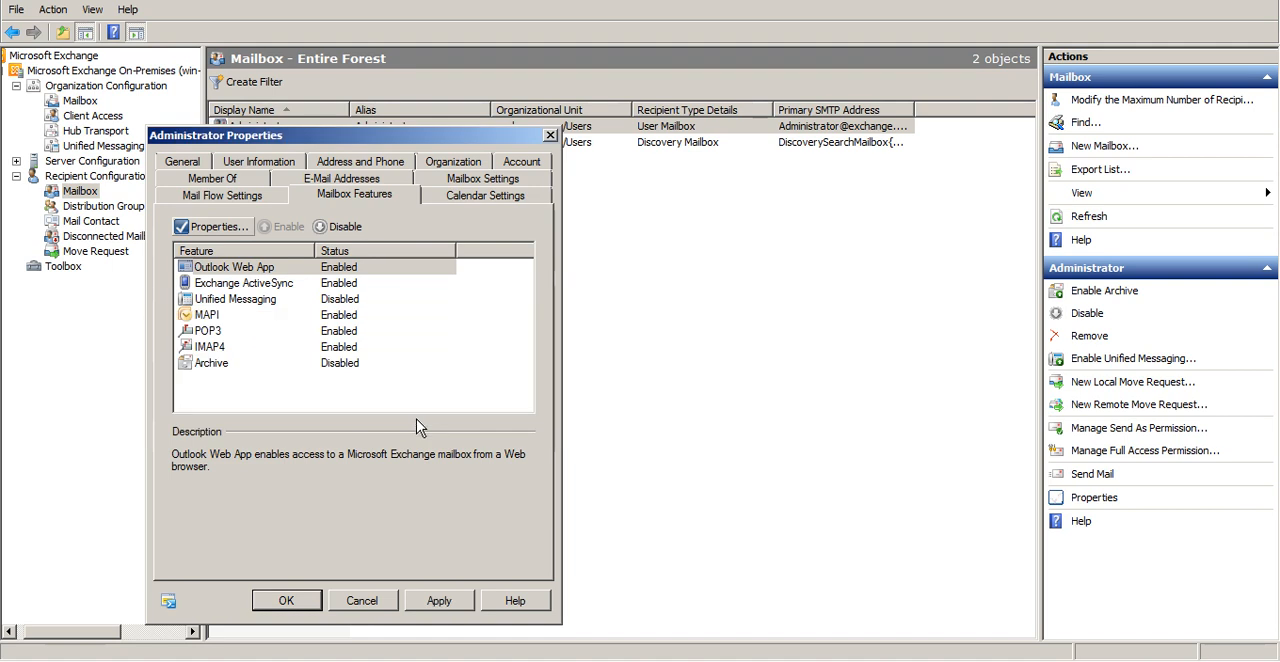
click(440, 601)
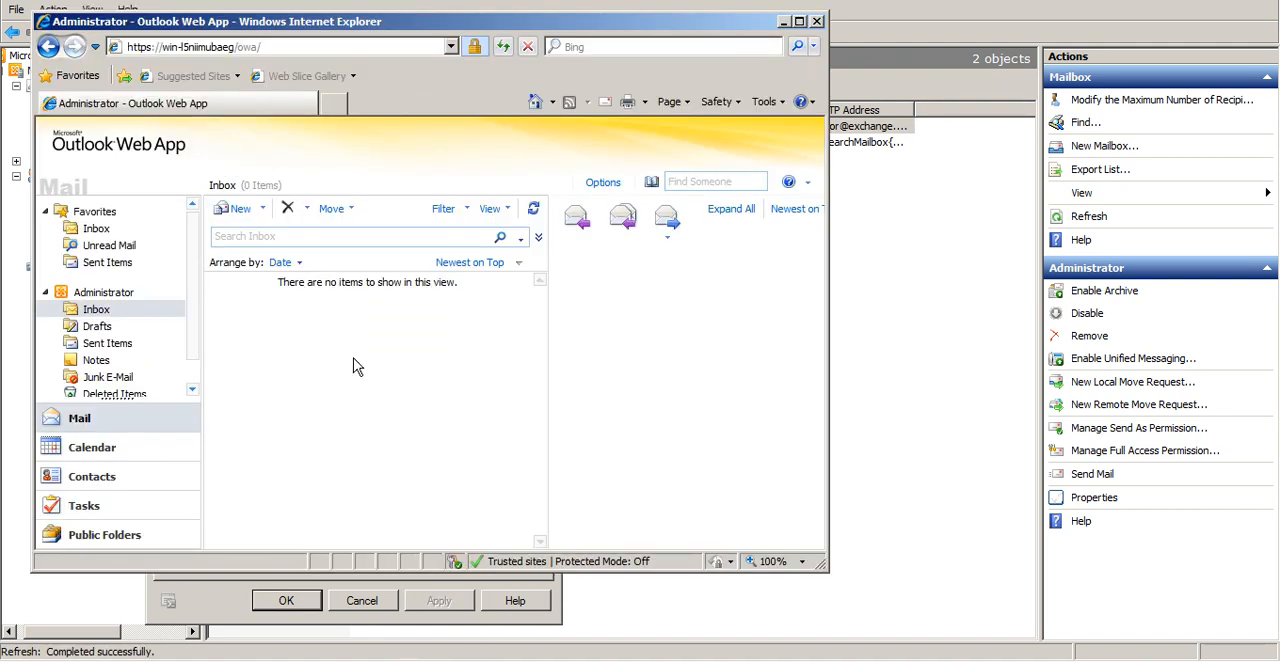
Return to the maximized browser, sign out of Outlook Web App and reload its logon page by server name
double_click(683, 24)
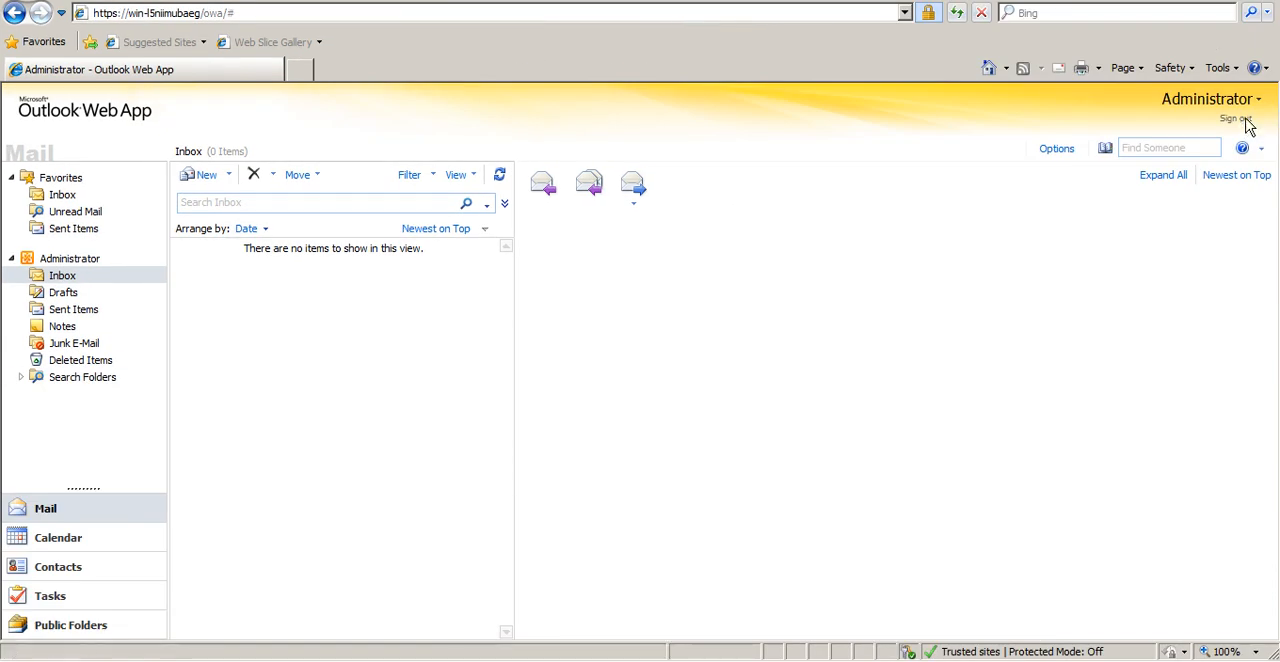
click(1245, 120)
click(726, 13)
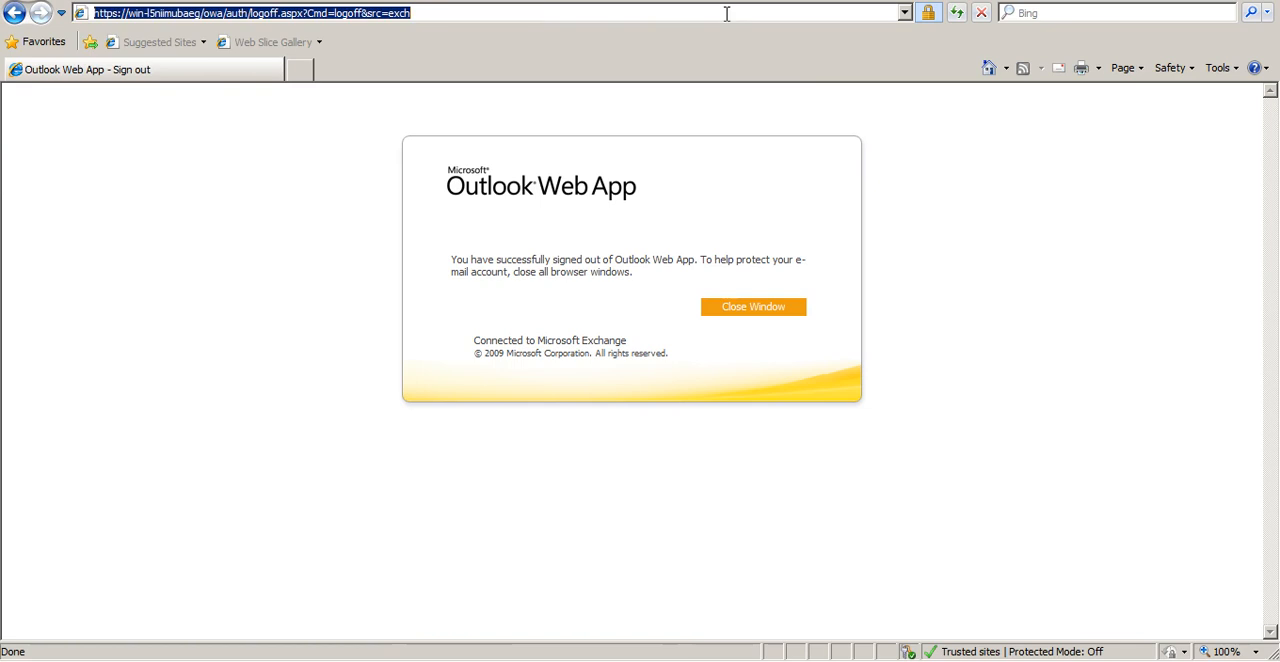
key(Down)
key(Down)
key(Return)
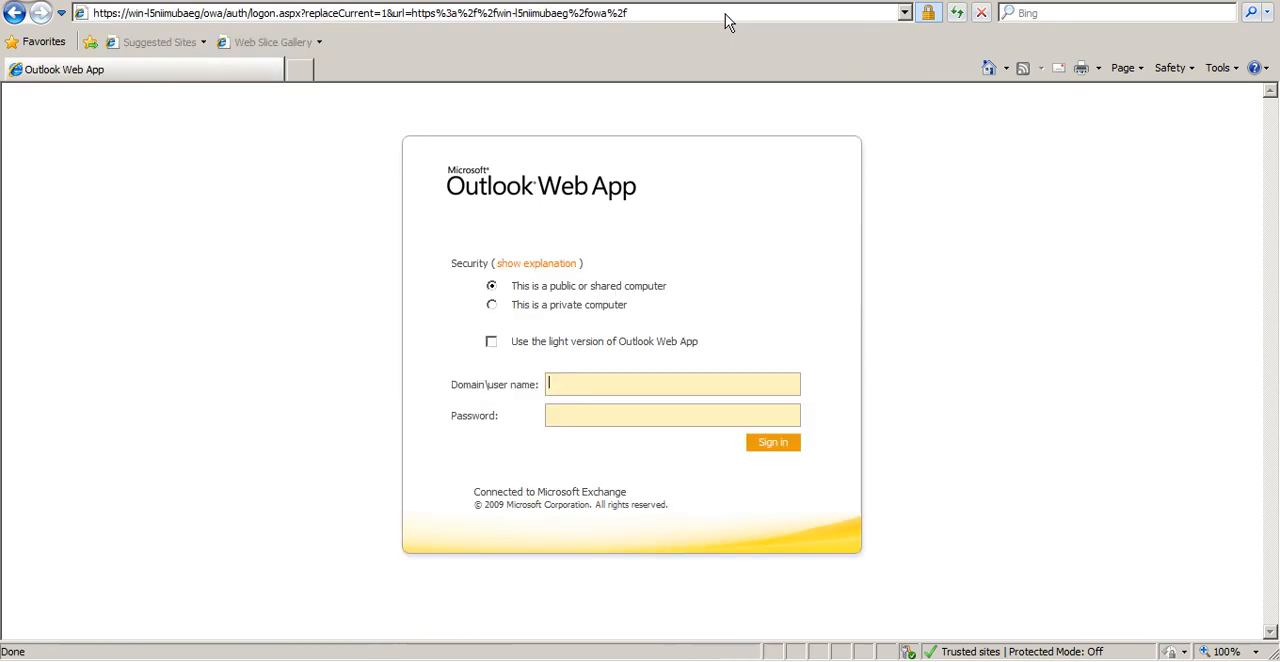
Sign in again as administrator with the account password to test the assigned mailbox policy
text(administrator)
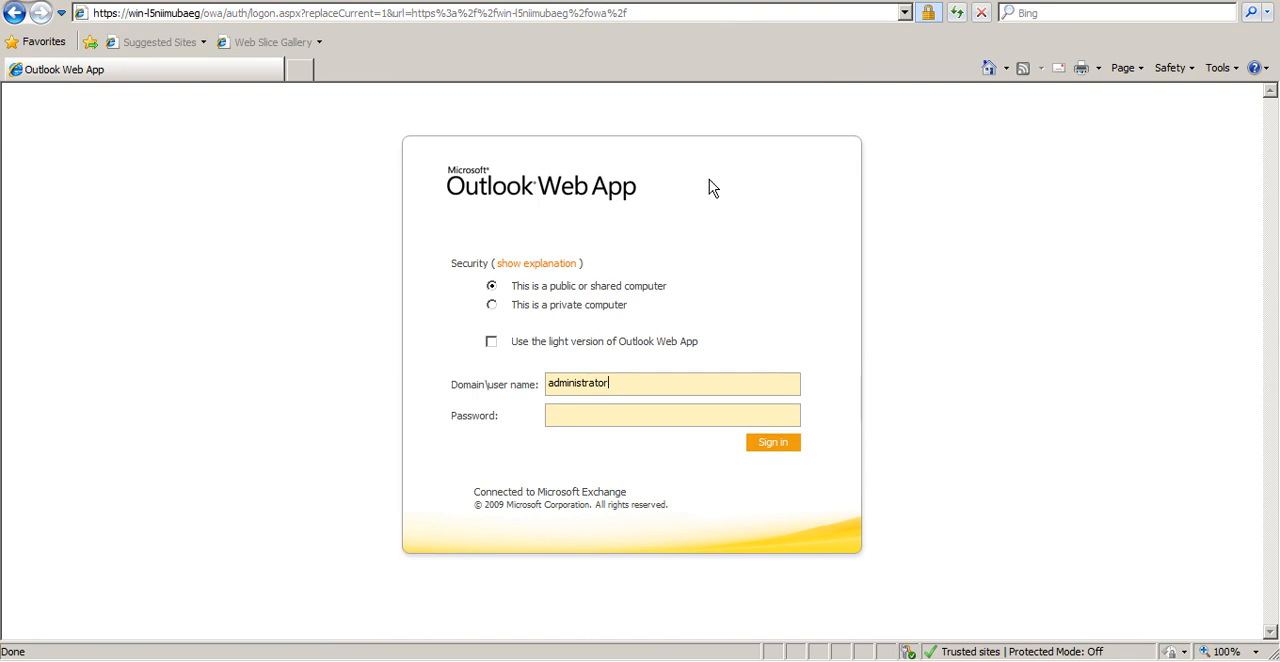
text(••••••••)
key(Return)
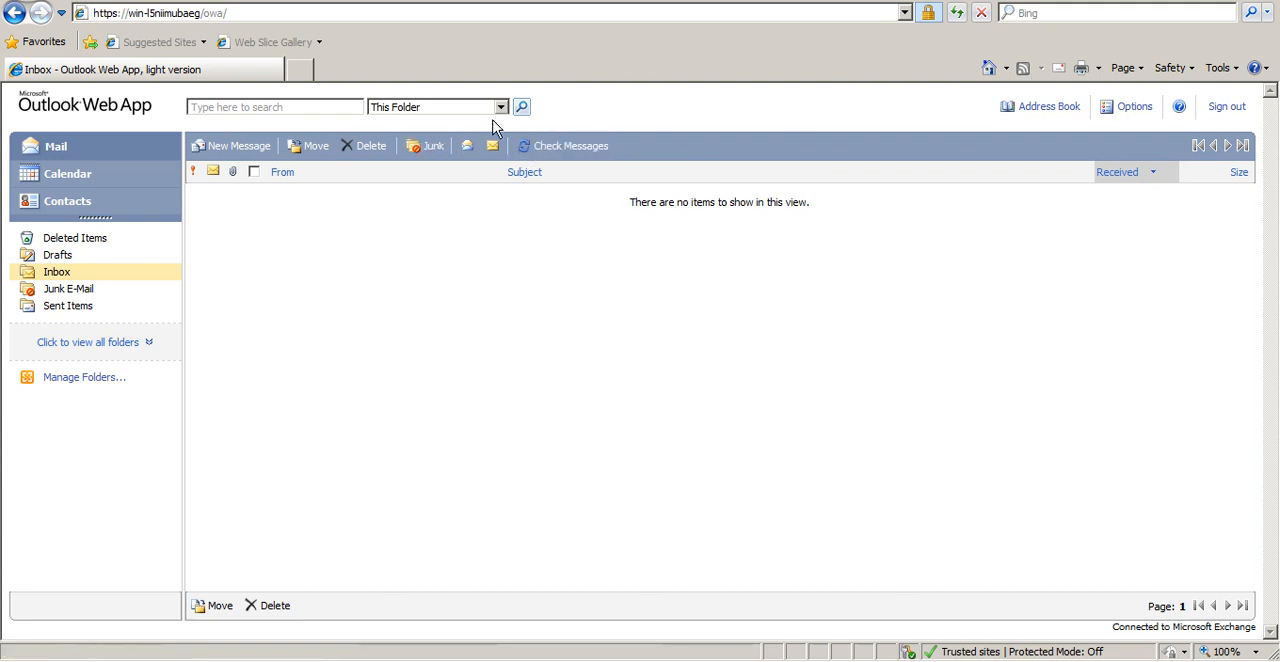
View the search scope options in the light version's inbox and sign out of Outlook Web App
click(500, 108)
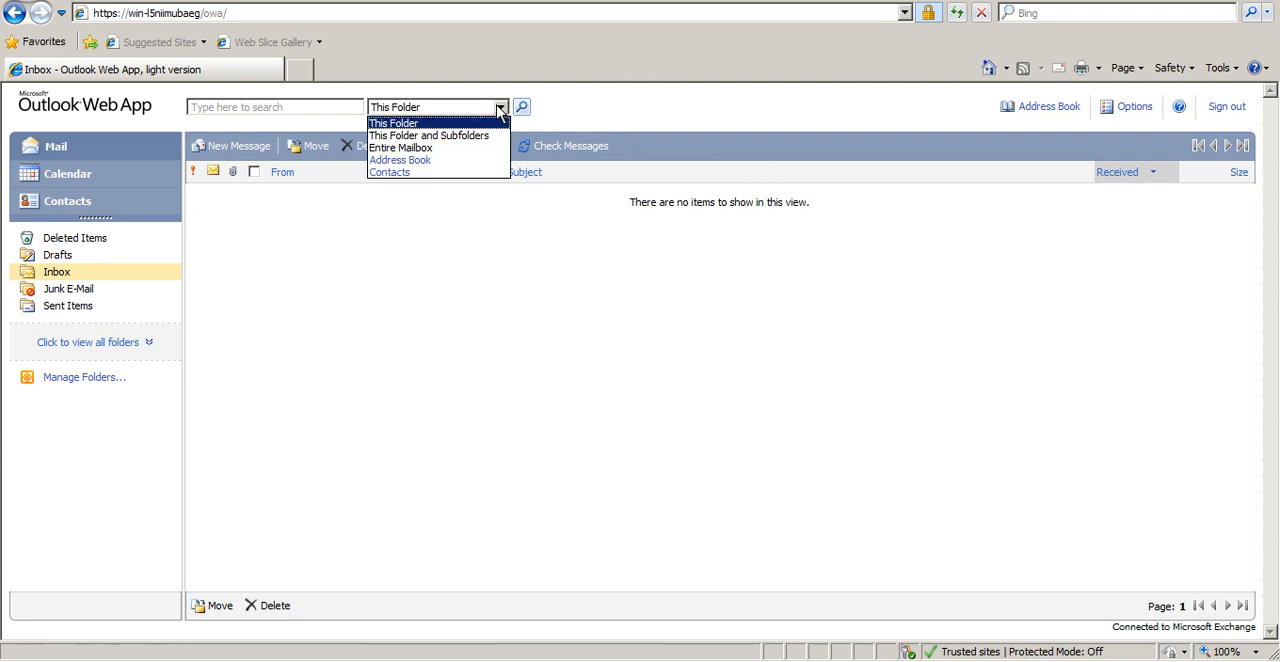
click(1176, 220)
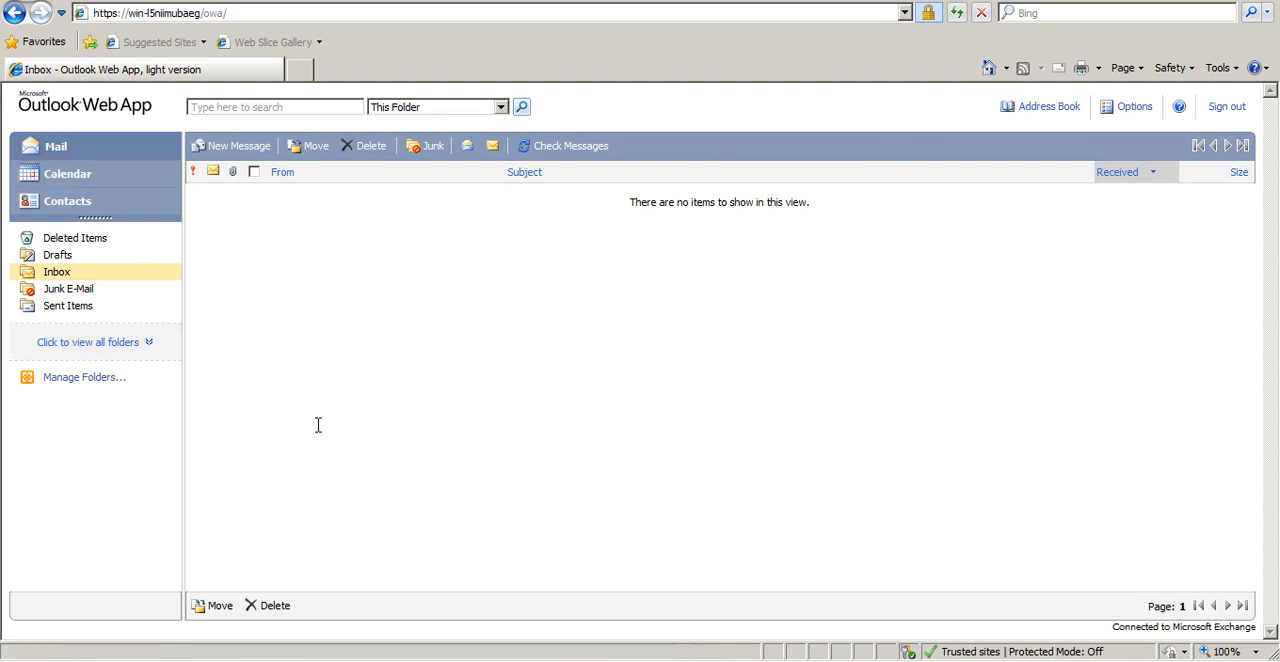
click(1237, 112)
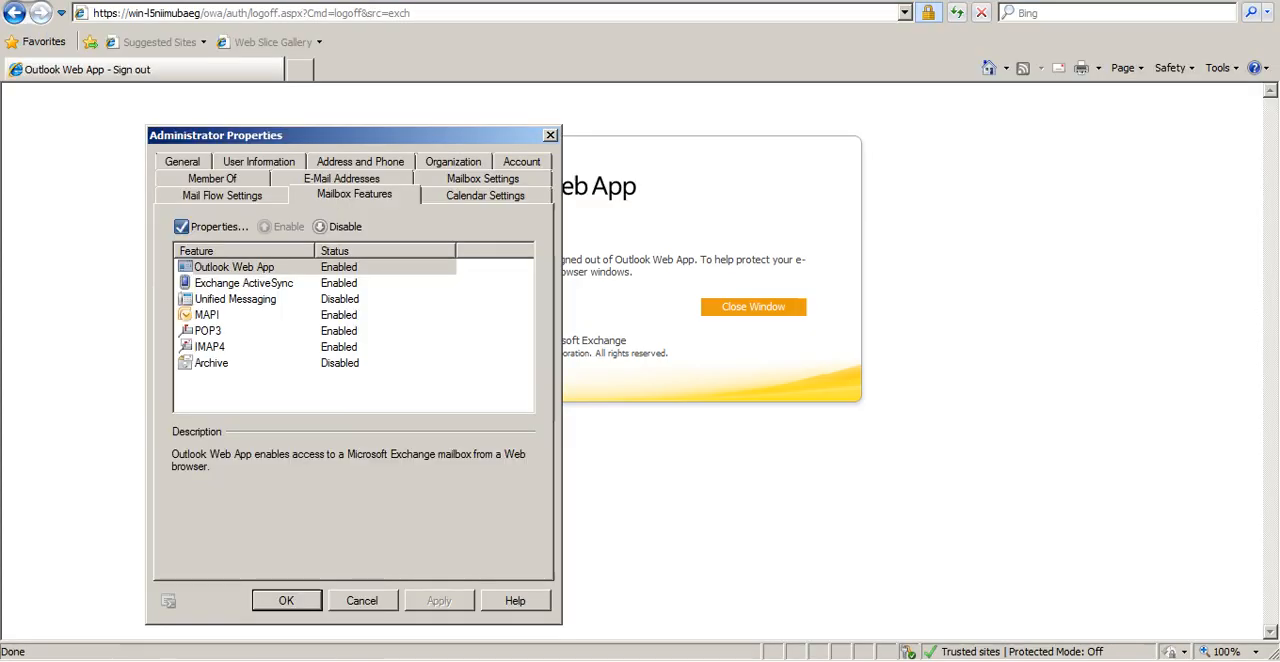
Remove the Outlook Web App mailbox policy assignment from the Administrator mailbox's Outlook Web App feature, apply it and close the mailbox properties
click(314, 268)
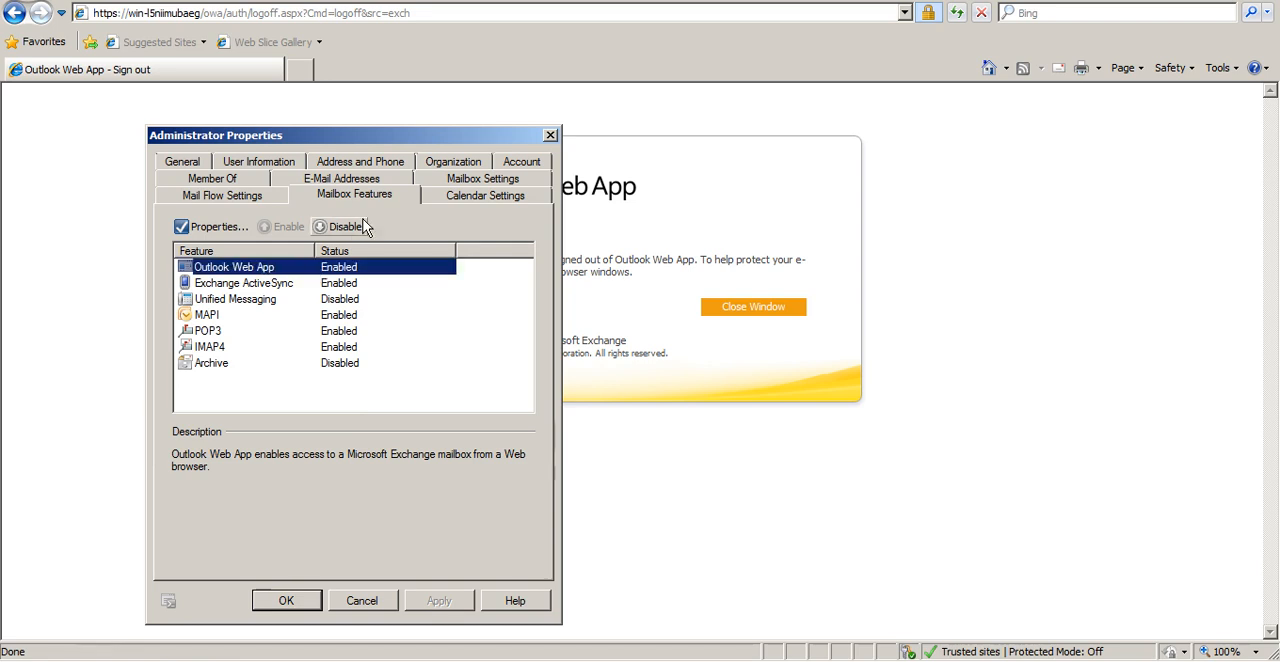
click(184, 231)
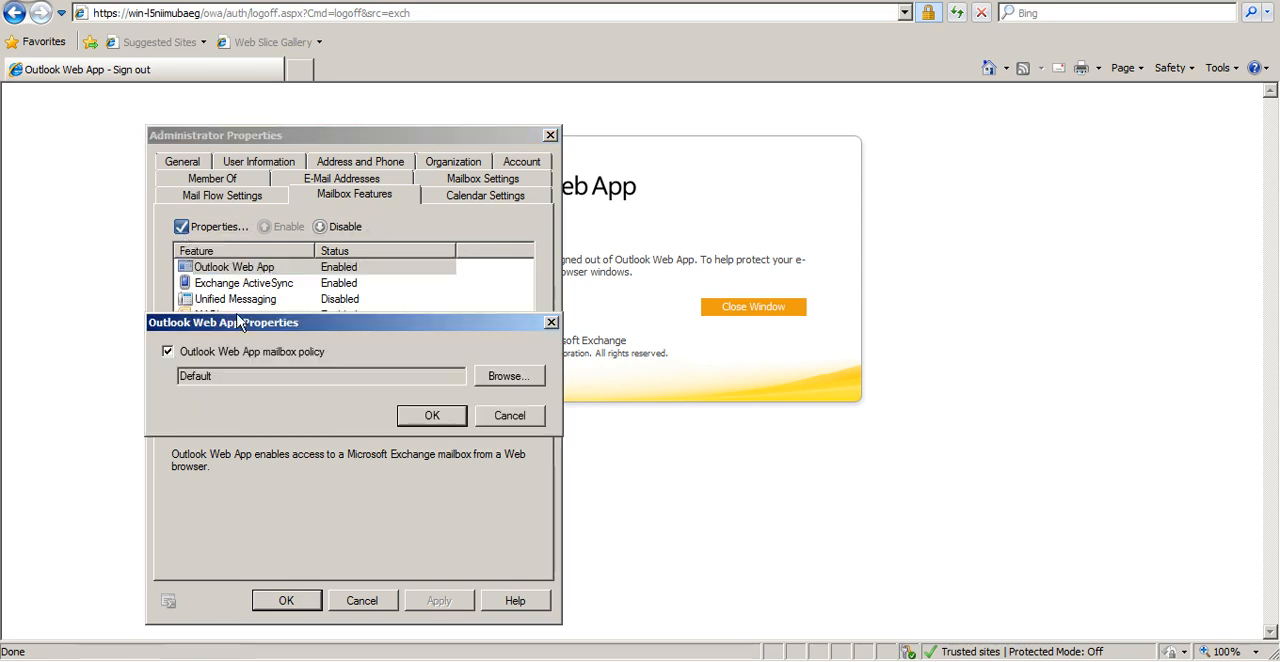
click(246, 352)
click(460, 414)
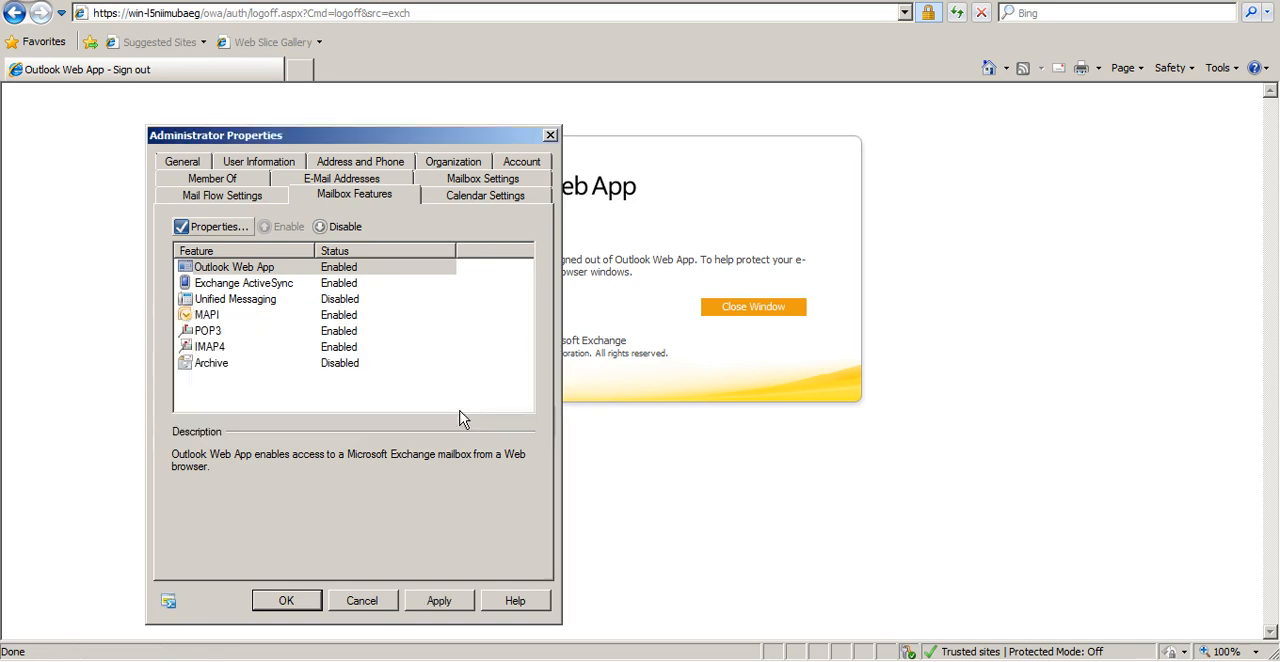
click(421, 606)
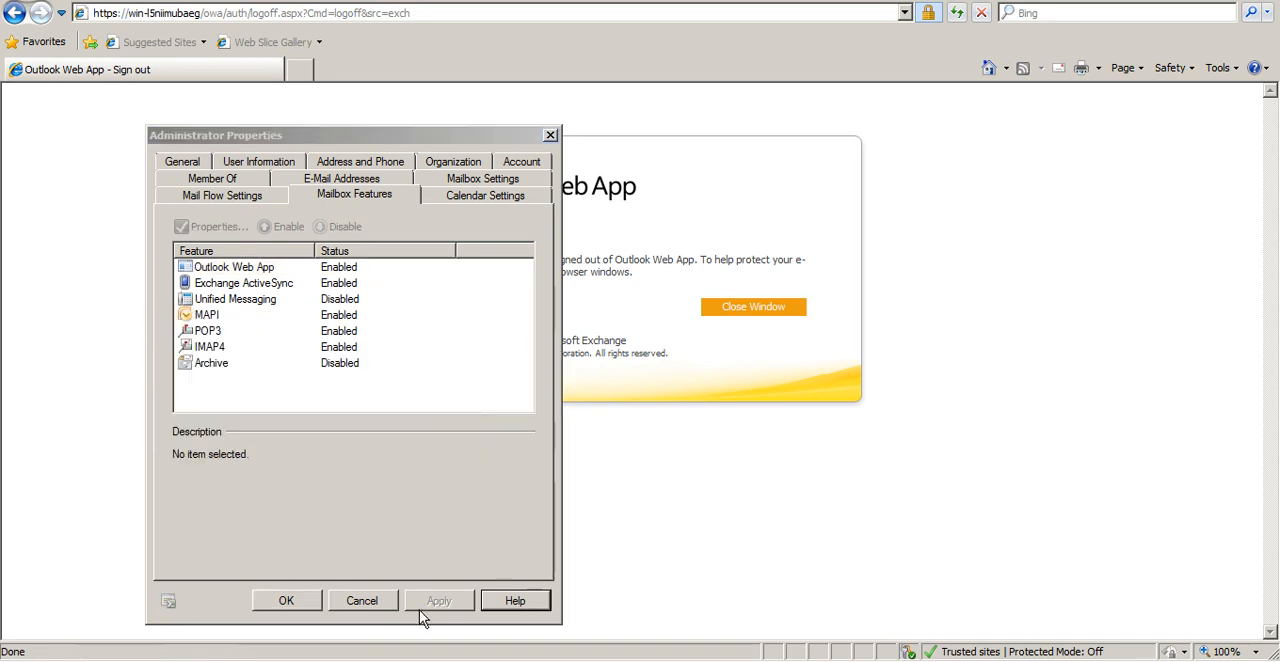
click(284, 600)
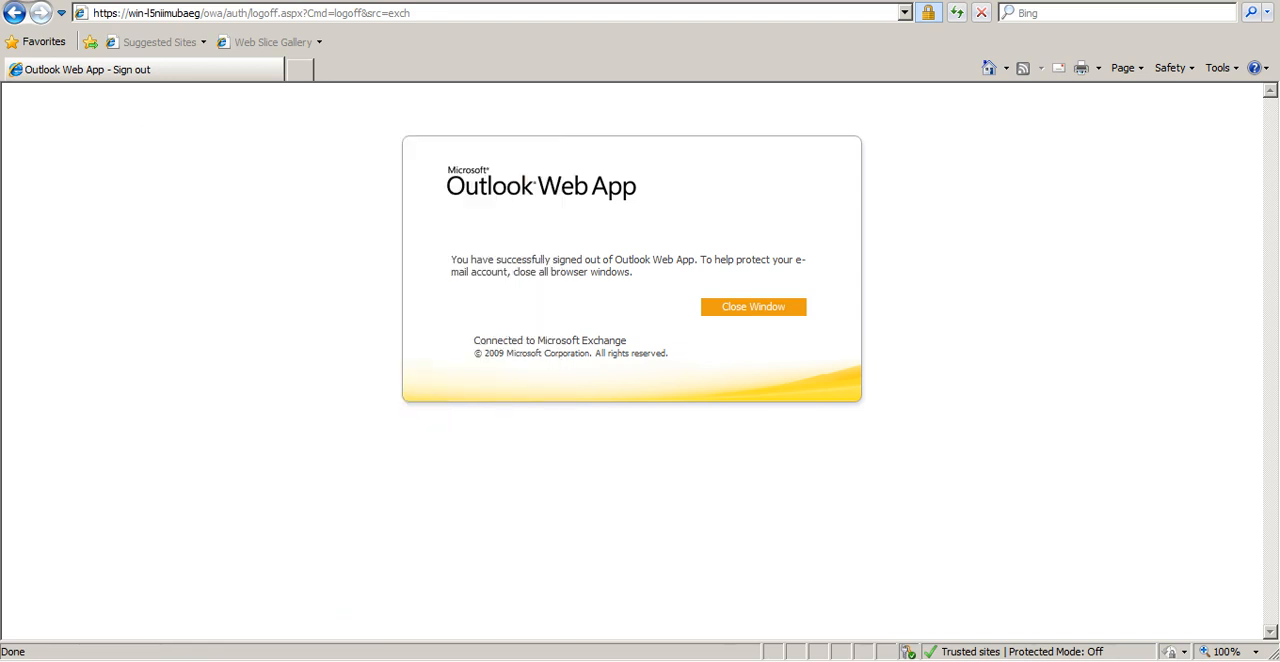
Reload the Outlook Web App logon page by server name and sign in as administrator with the account password
click(406, 12)
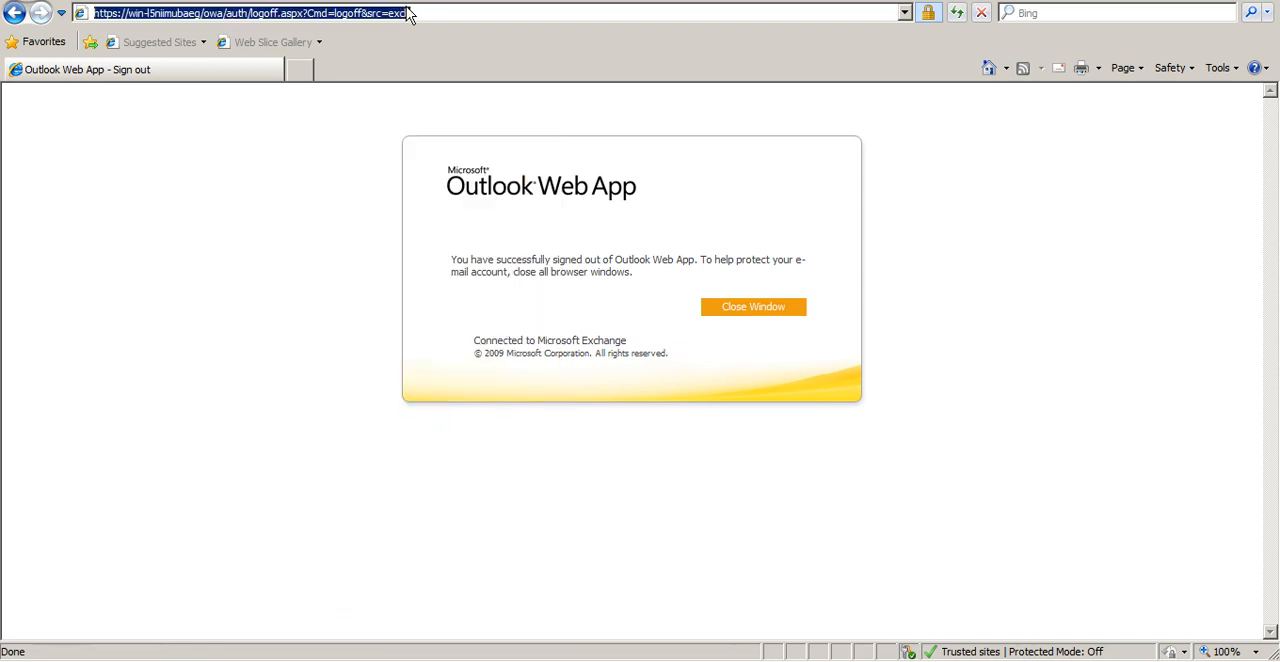
key(Down)
key(Return)
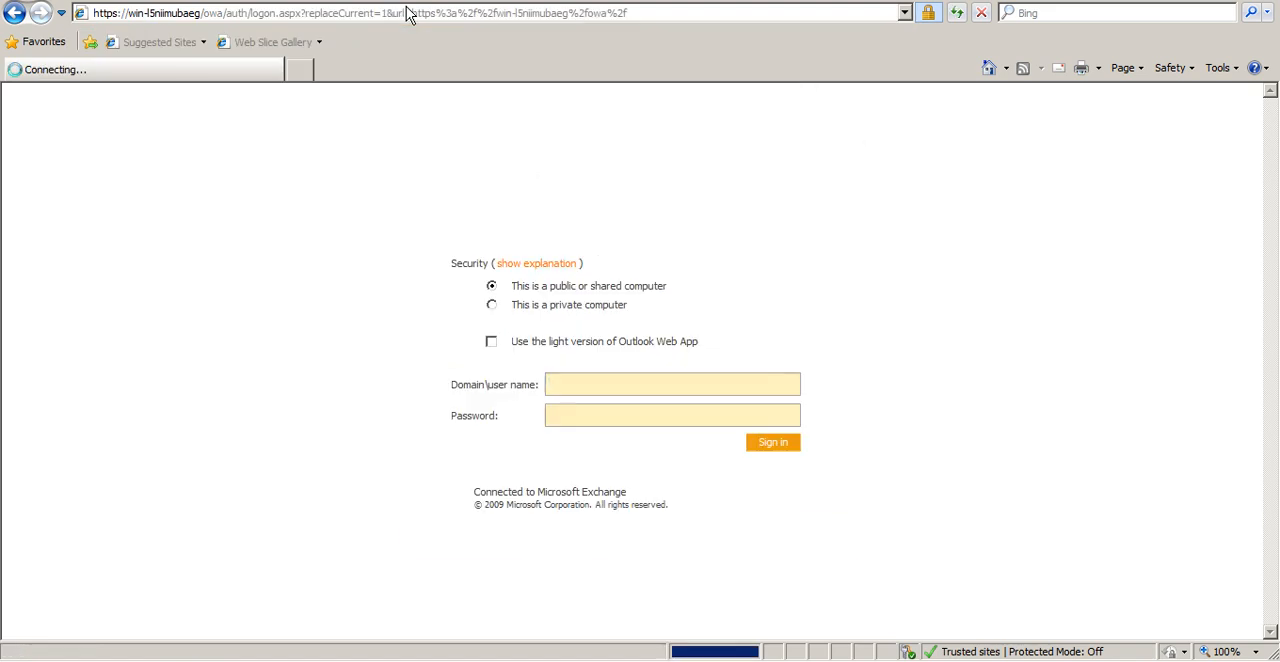
text(administrator)
key(Tab)
text(*****)
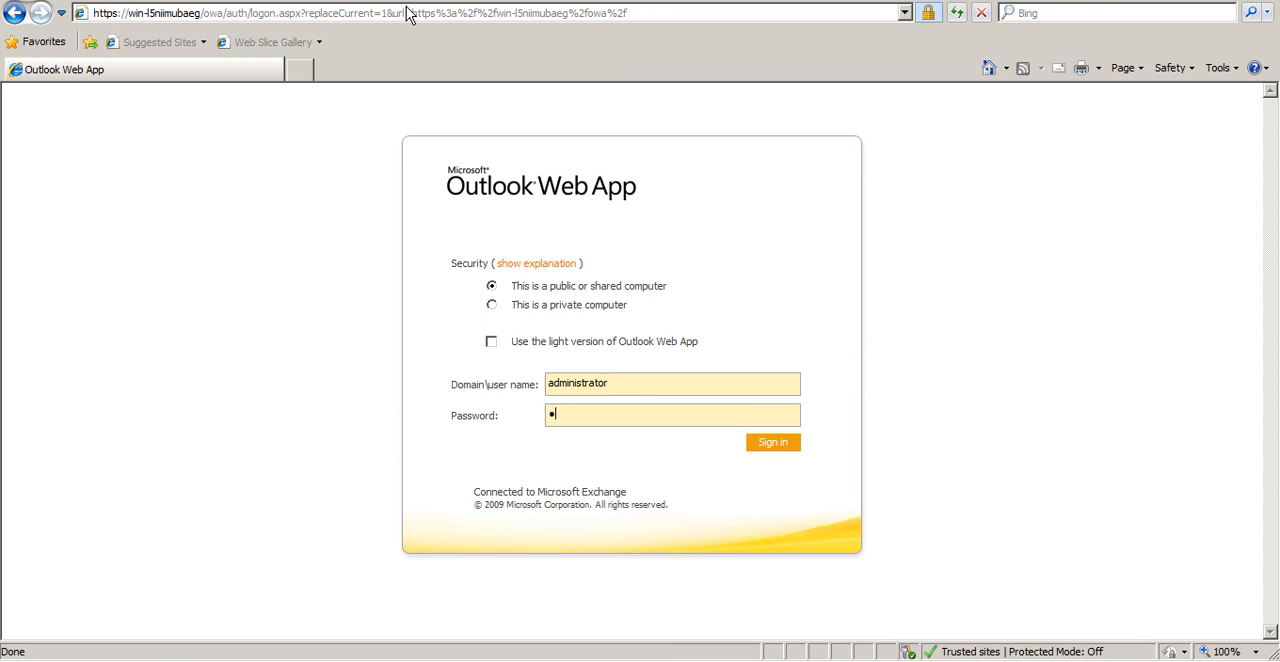
text(****)
key(Return)
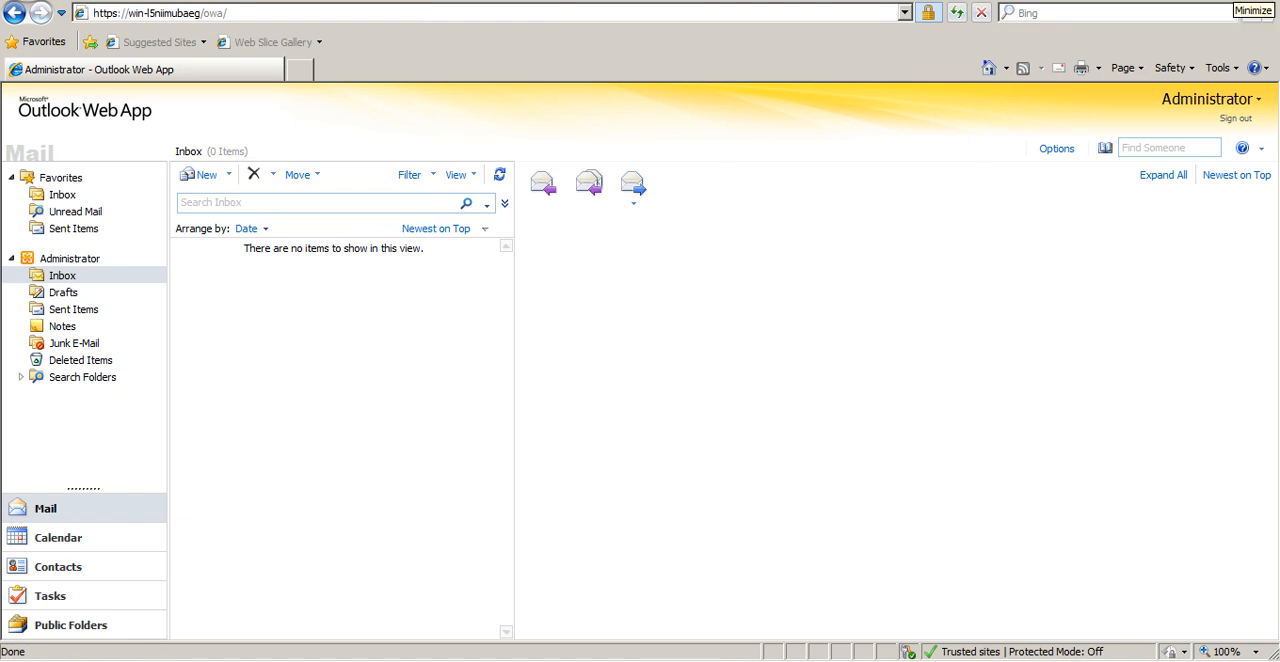
Switch to the Exchange Management Console and view Organization Configuration and the databases under its Mailbox node
click(1235, 1)
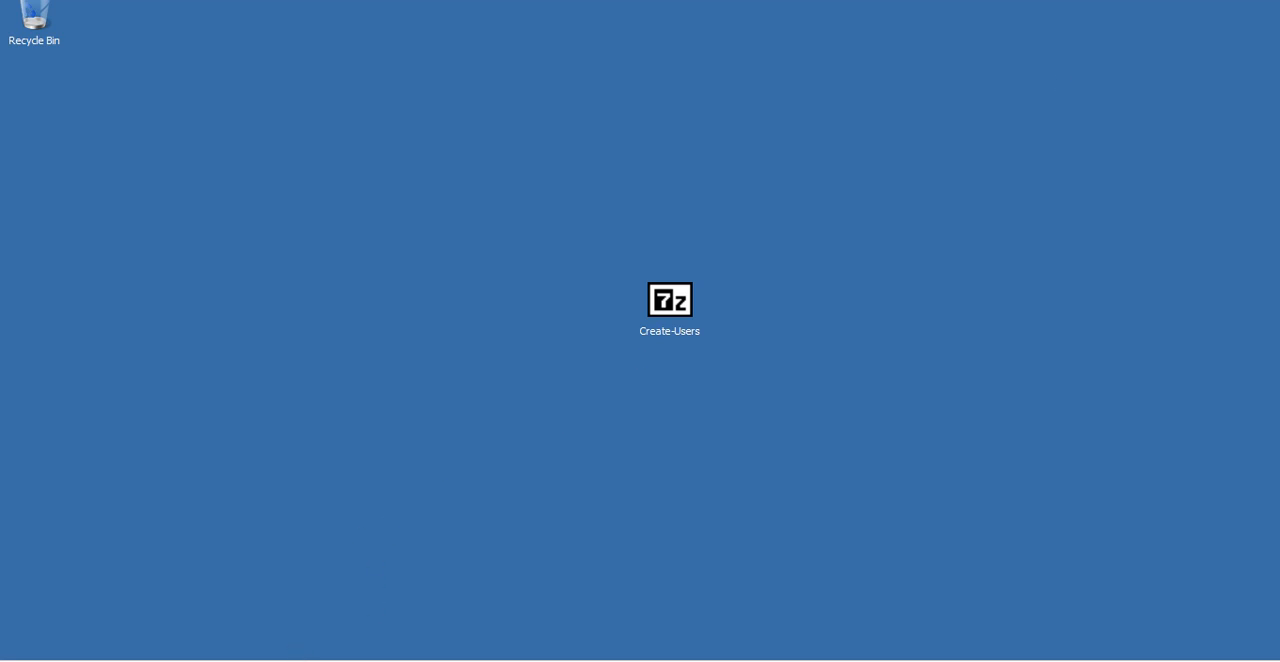
click(296, 660)
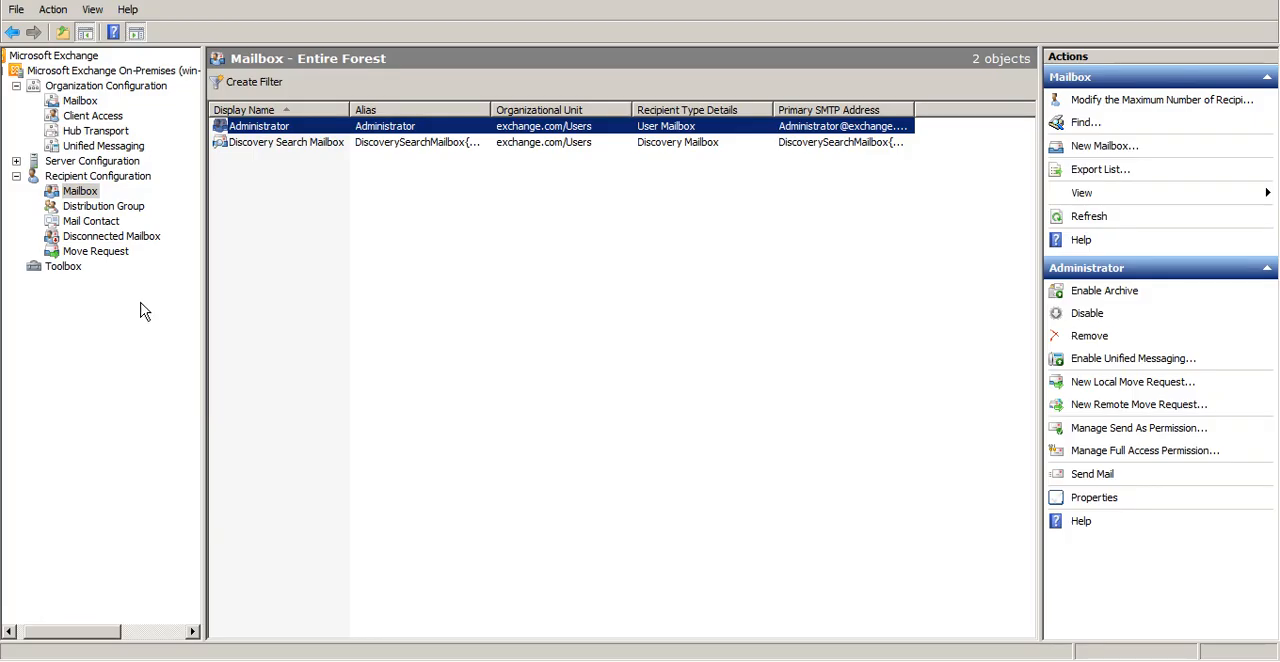
click(92, 88)
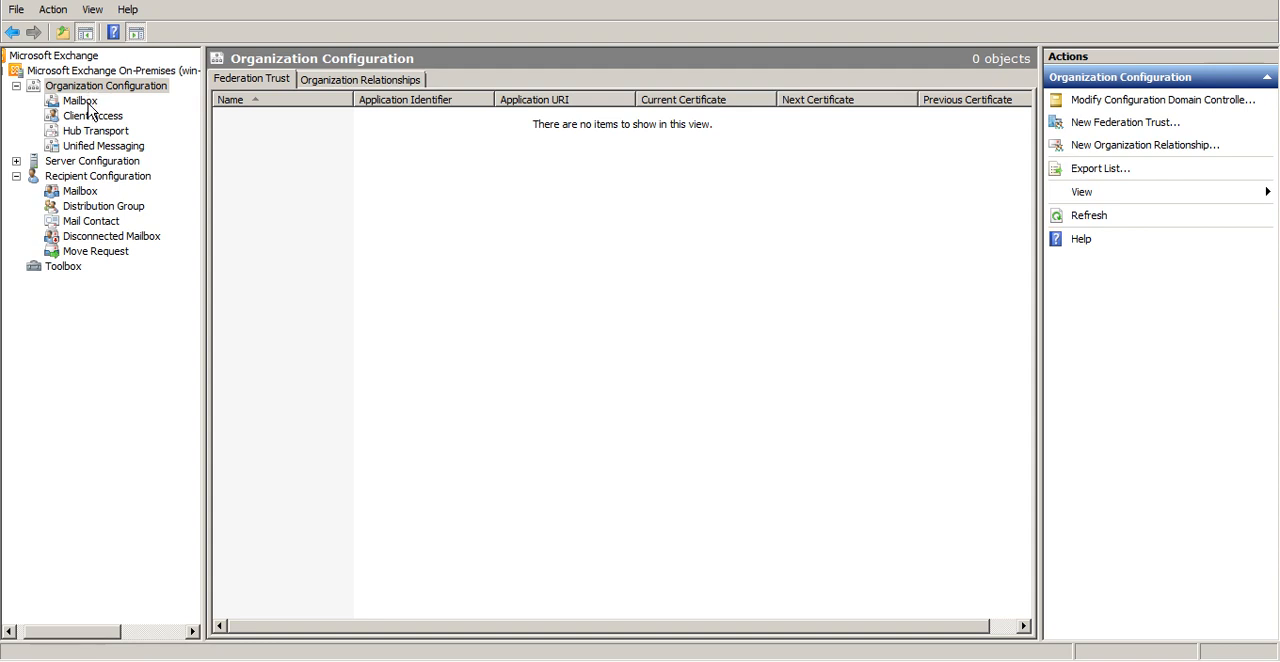
click(87, 103)
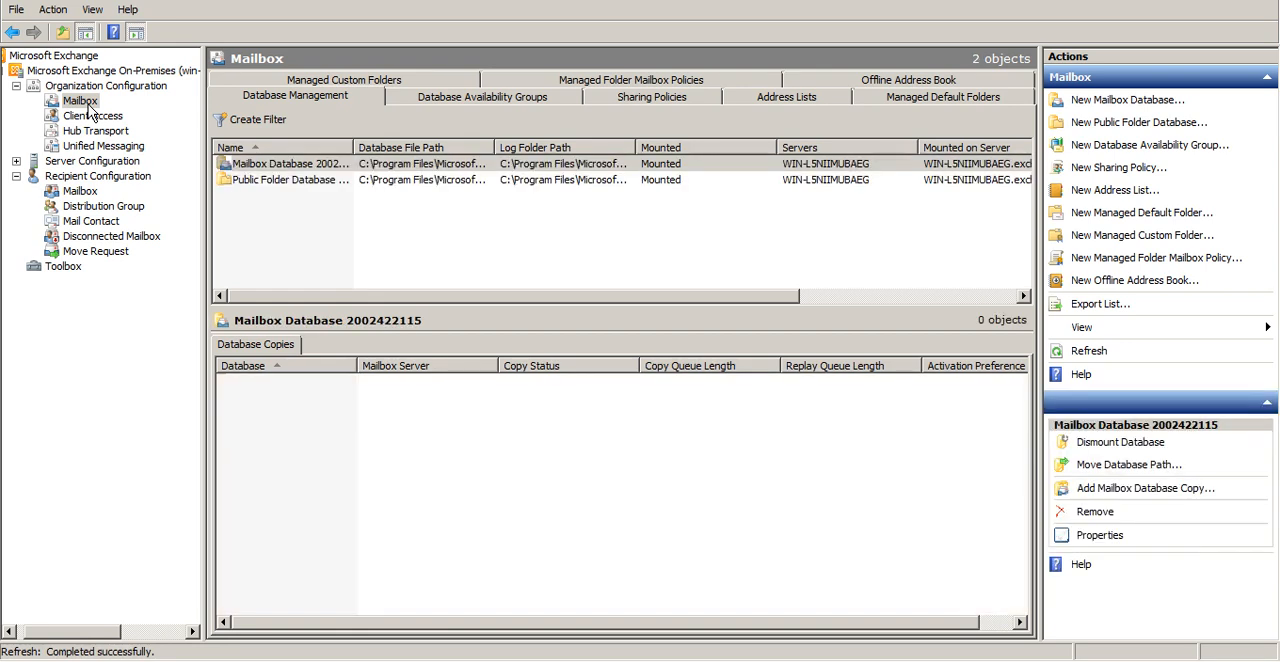
Expand Server Configuration and view the Exchange certificates of server WIN-L5NIIMUBAEG
click(16, 160)
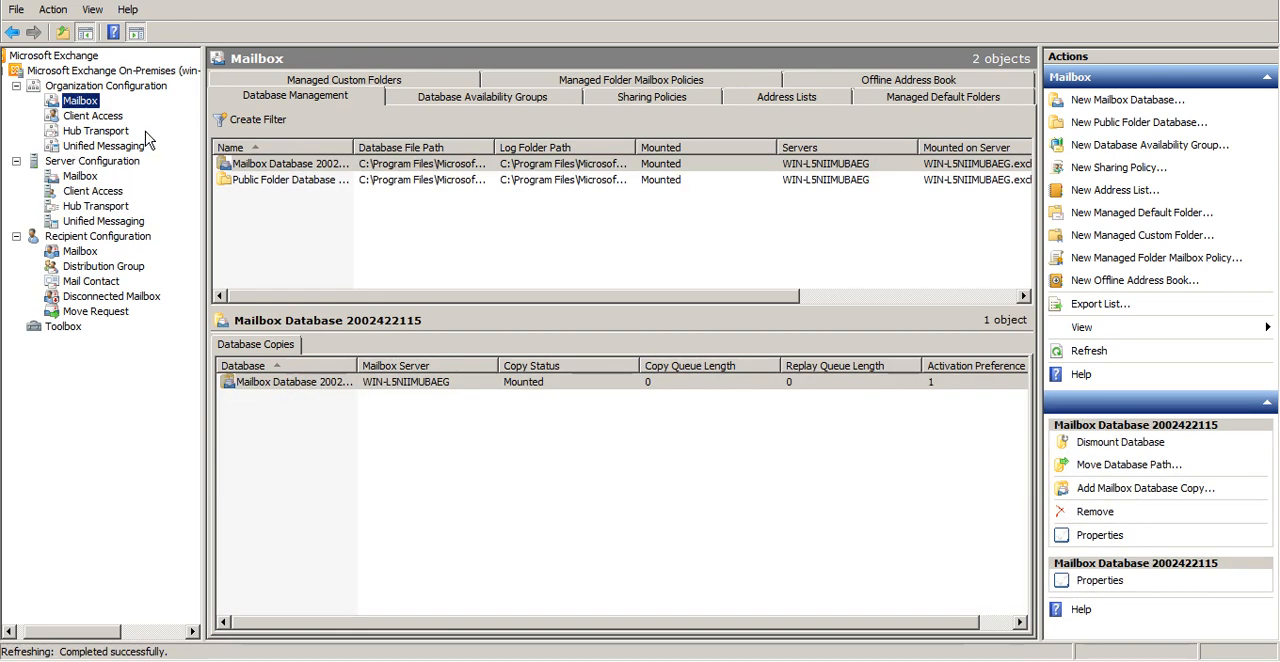
click(138, 163)
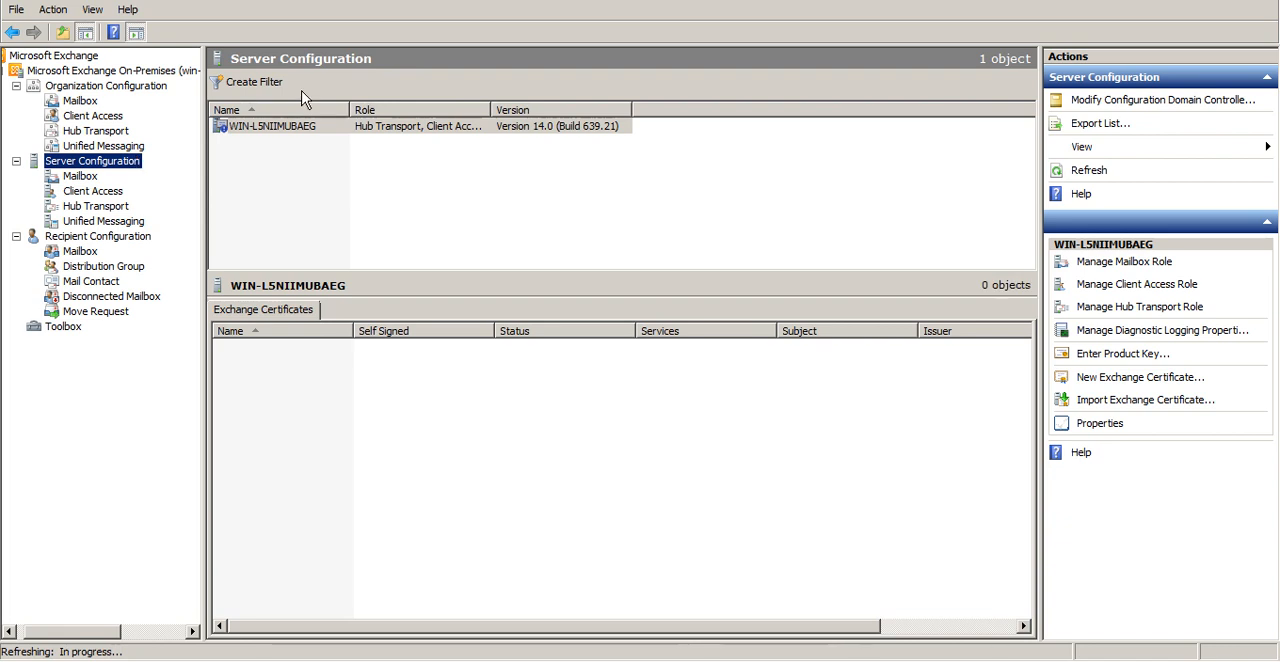
click(366, 134)
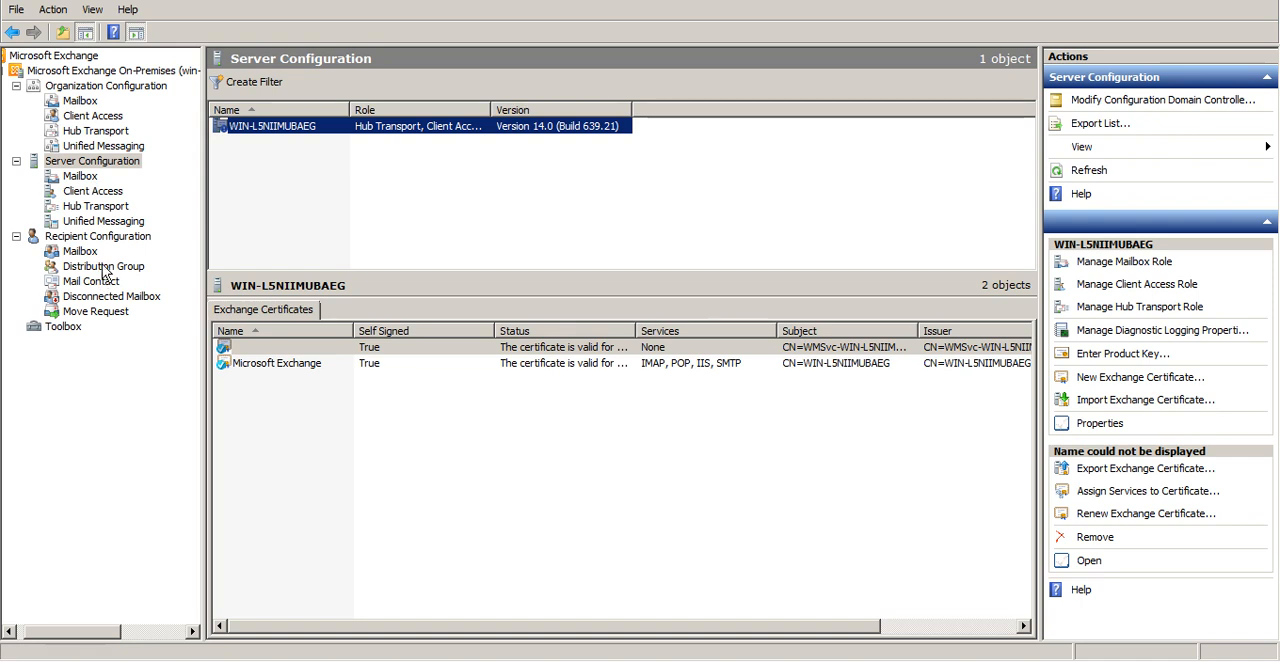
Compare the role nodes under Organization Configuration and Server Configuration, ending on the organization's Client Access mailbox policies
click(136, 165)
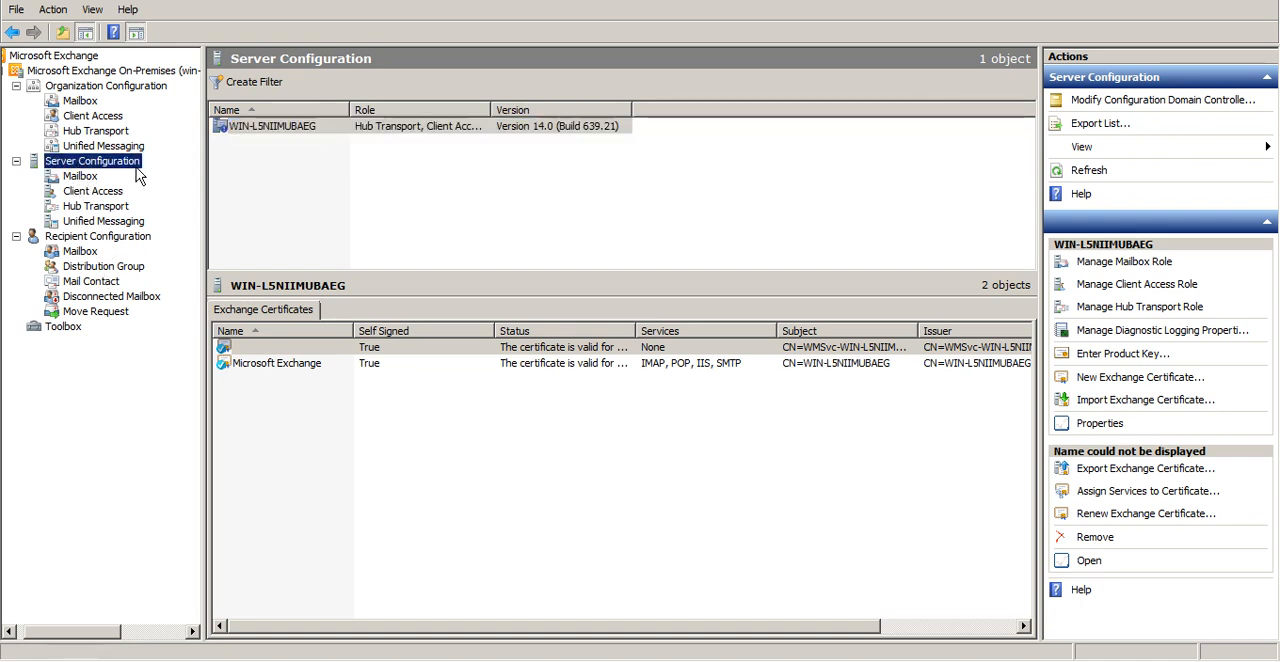
key(Up)
key(Up)
key(Up)
key(Up)
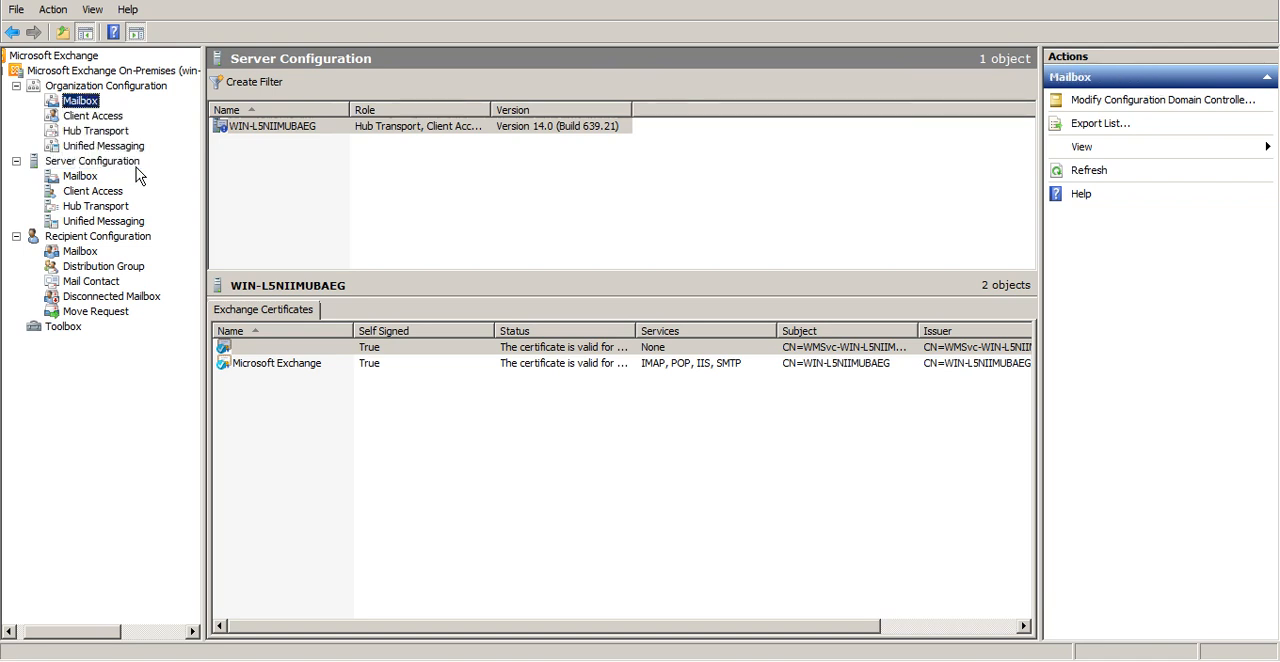
key(Down)
key(Down)
key(Down)
key(Down)
key(Down)
key(Down)
key(Down)
key(Down)
key(Down)
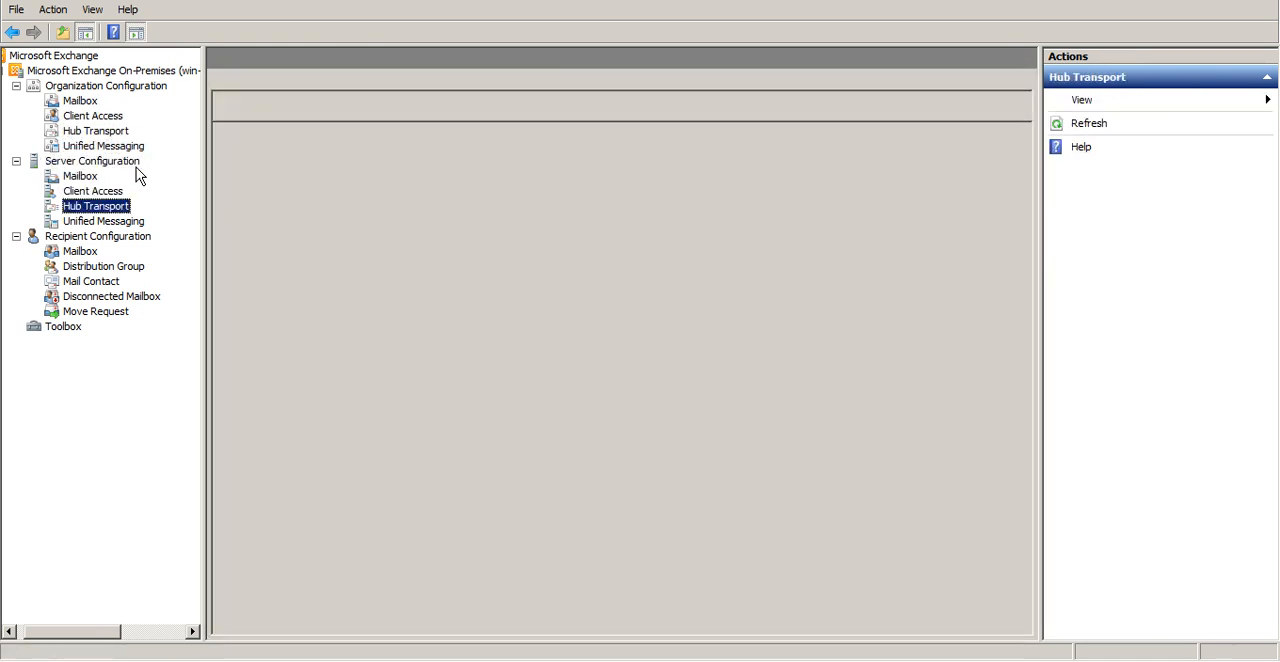
key(Up)
key(Up)
key(Up)
key(Up)
key(Up)
key(Up)
key(Up)
key(Up)
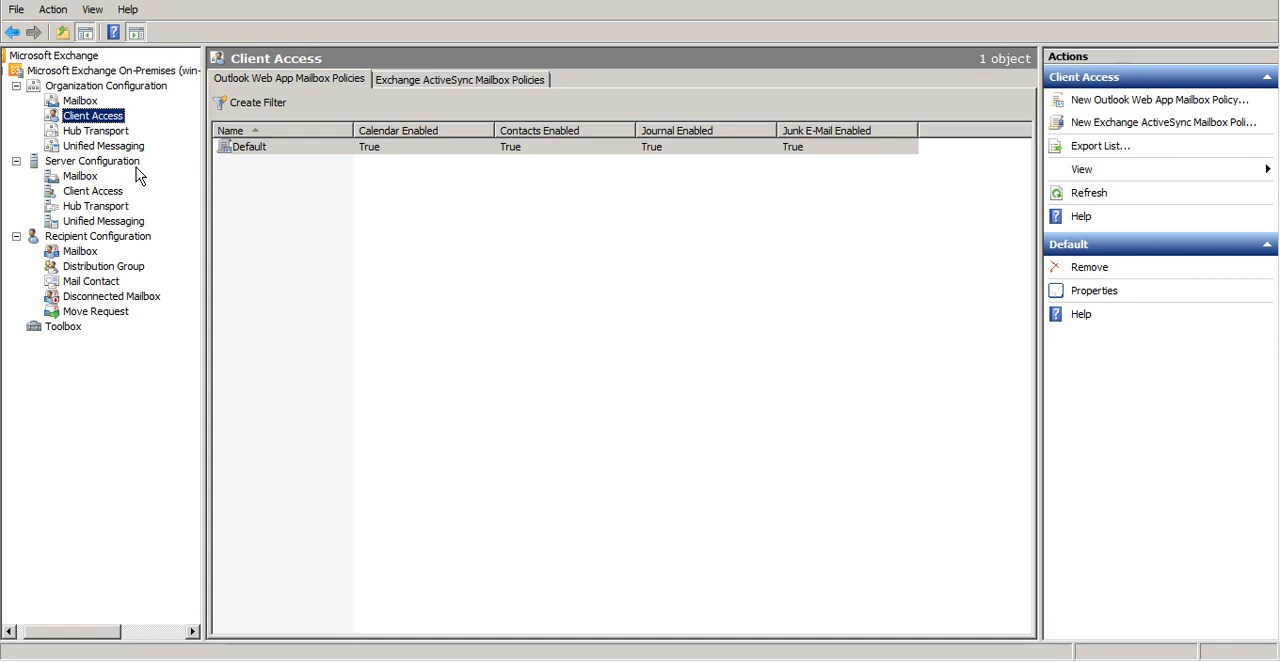
Examine the owa (Default Web Site) properties under Server Configuration's Client Access without changing them, and show Recipient Configuration
click(70, 178)
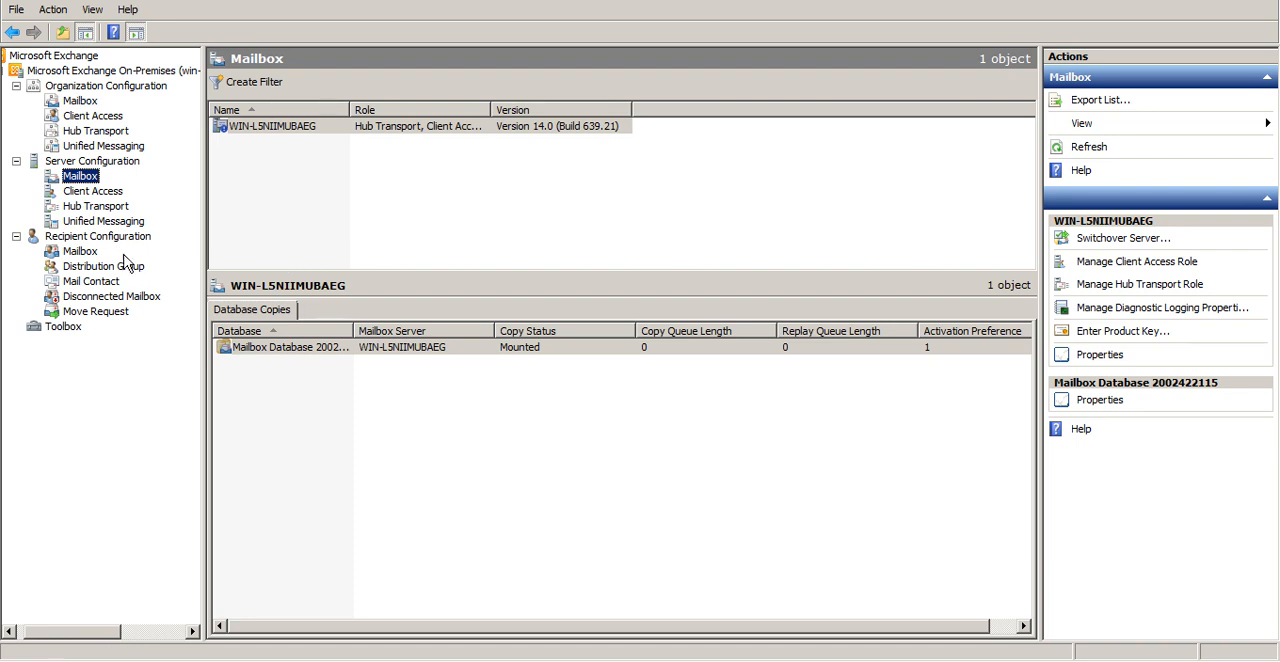
click(94, 191)
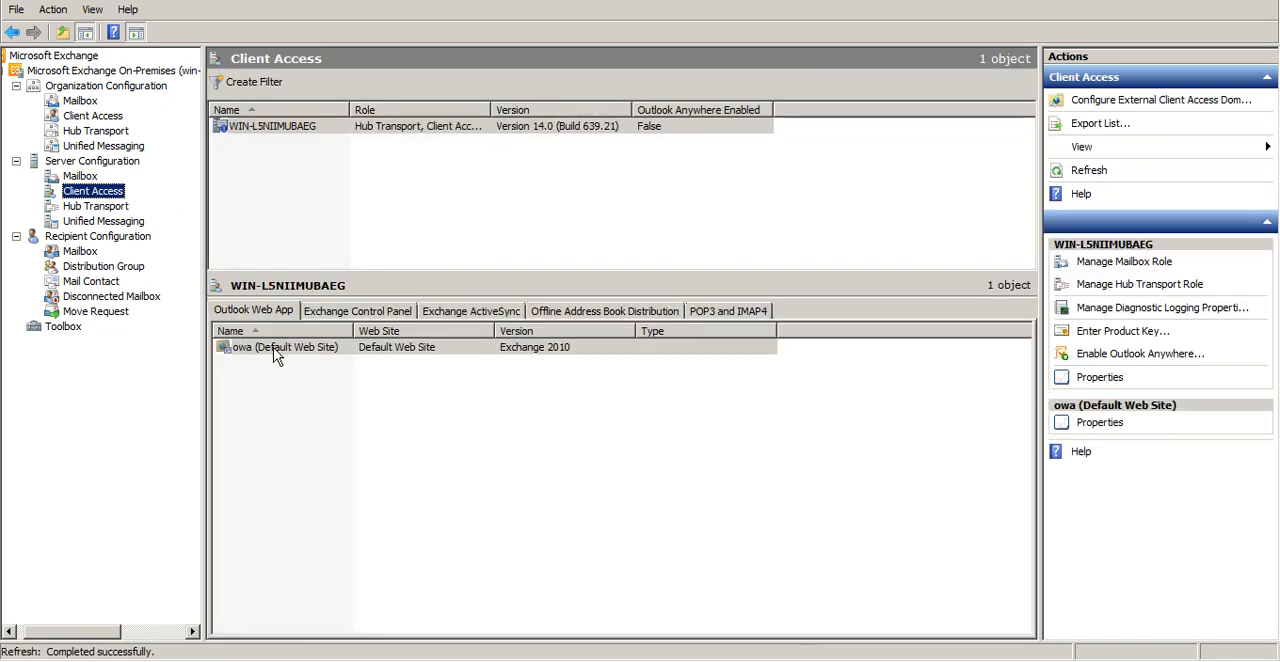
click(276, 352)
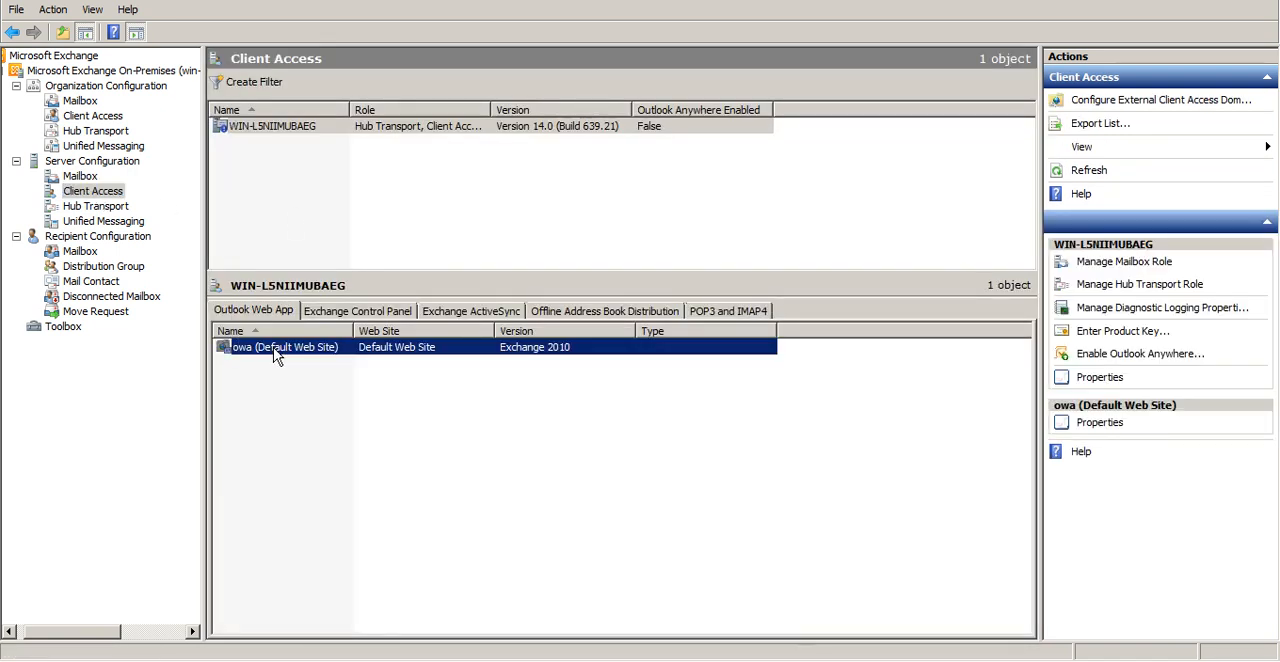
right_click(277, 351)
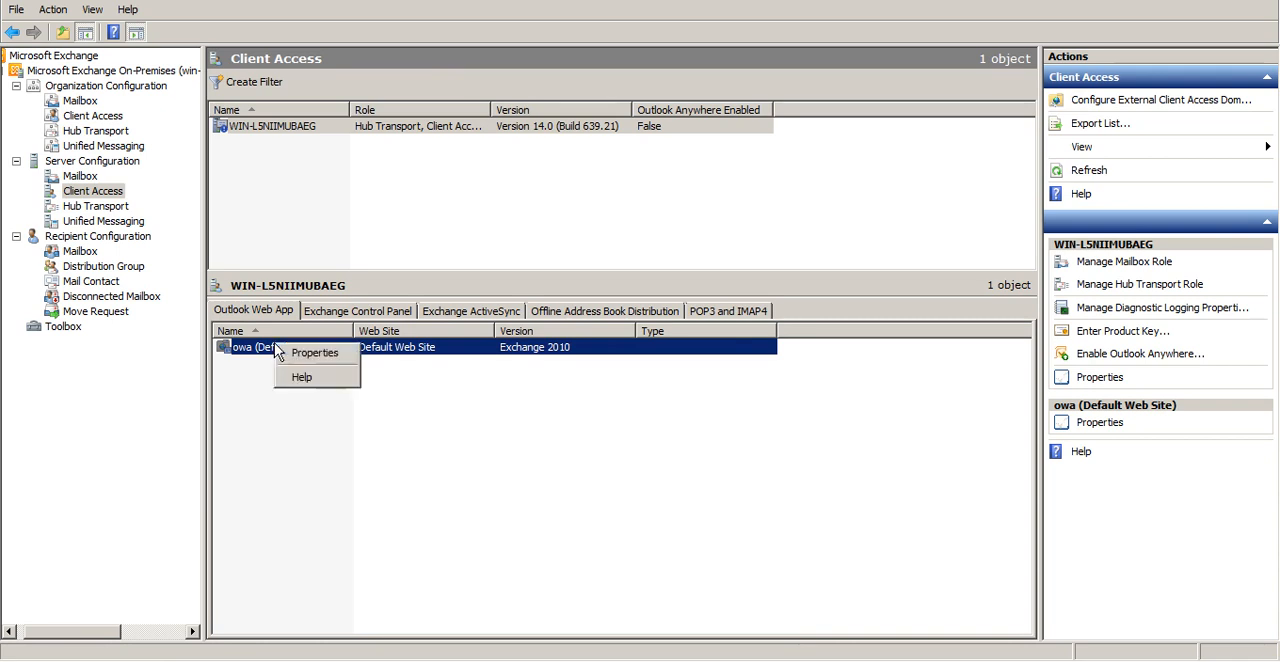
click(288, 356)
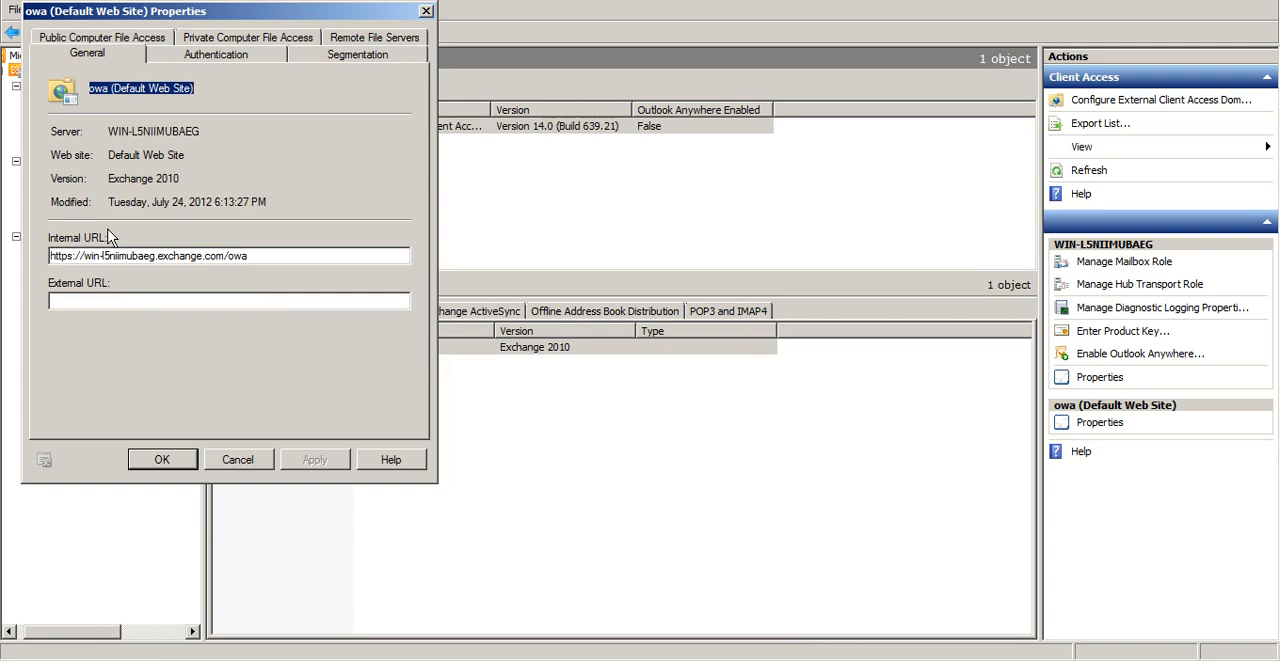
click(240, 460)
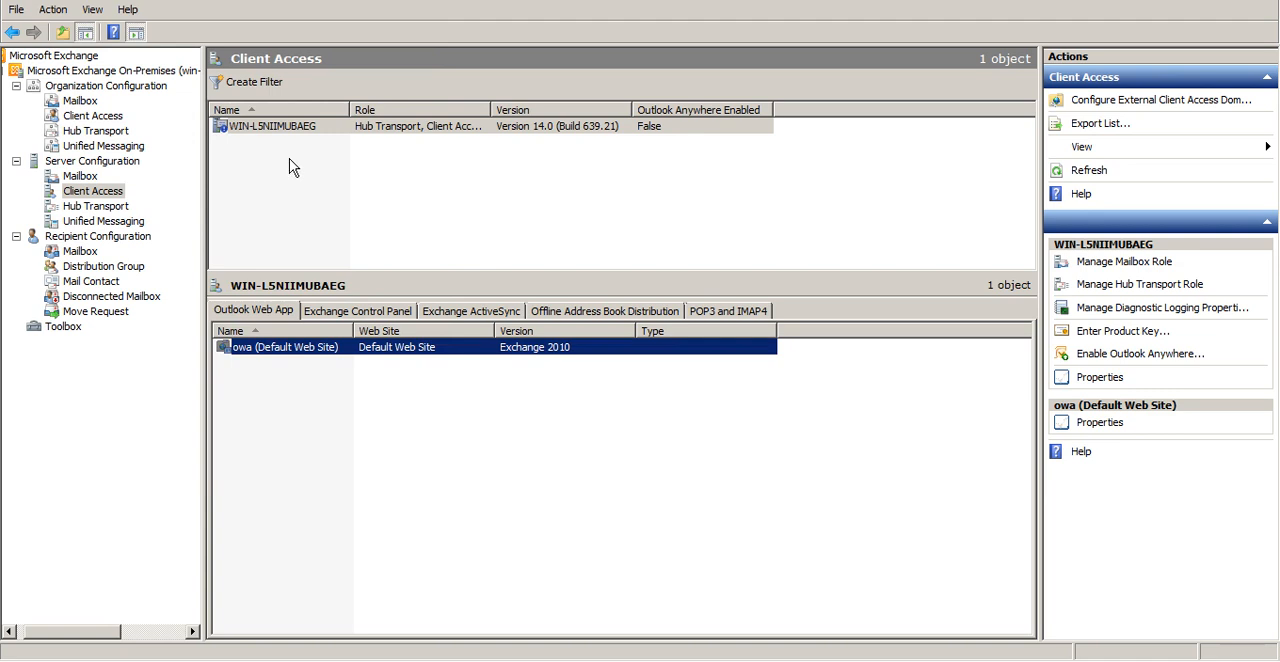
click(79, 241)
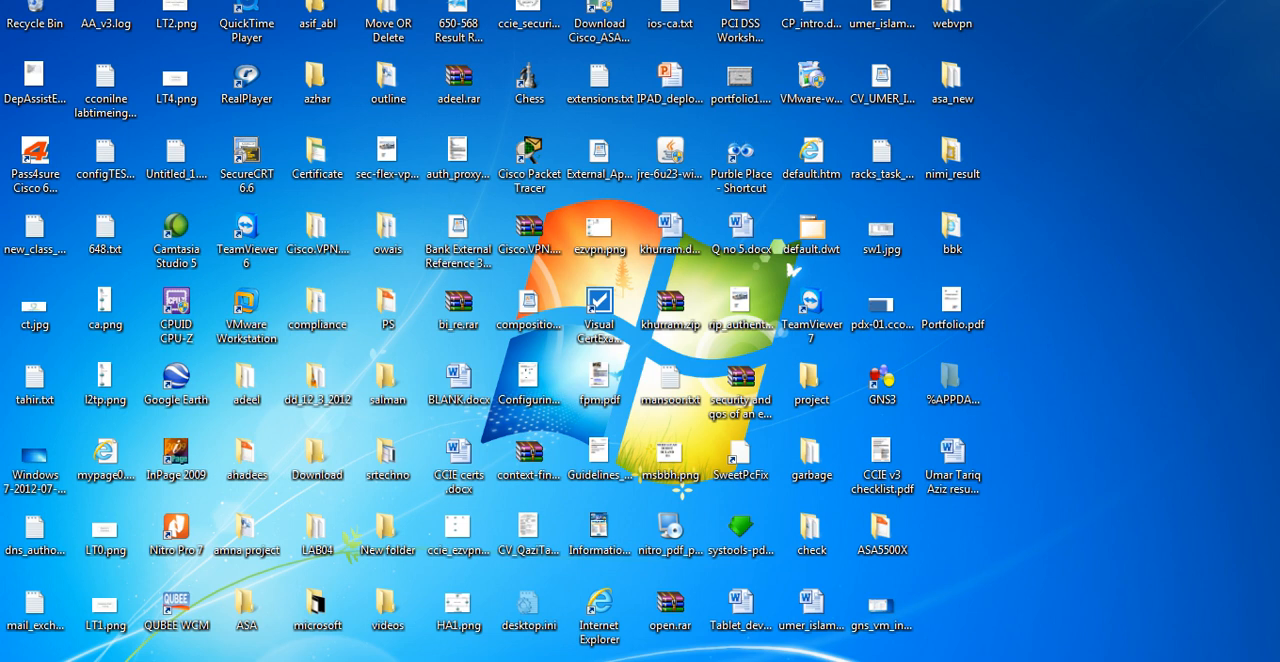
click(1050, 661)
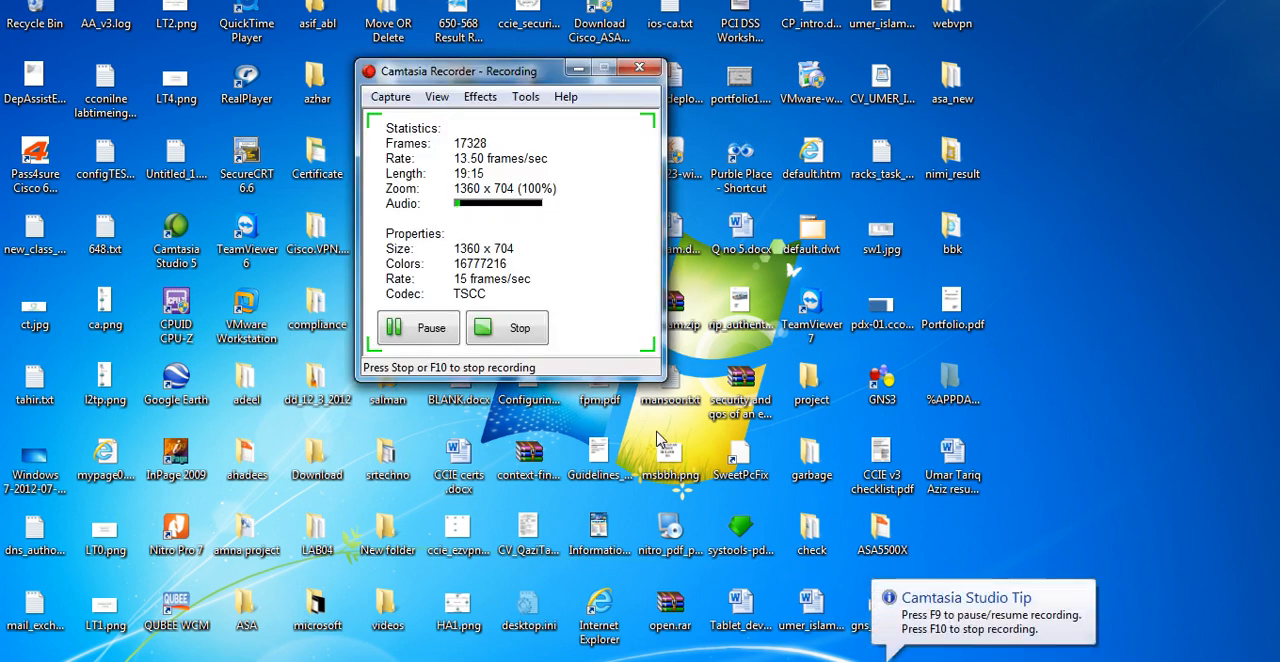
click(445, 337)
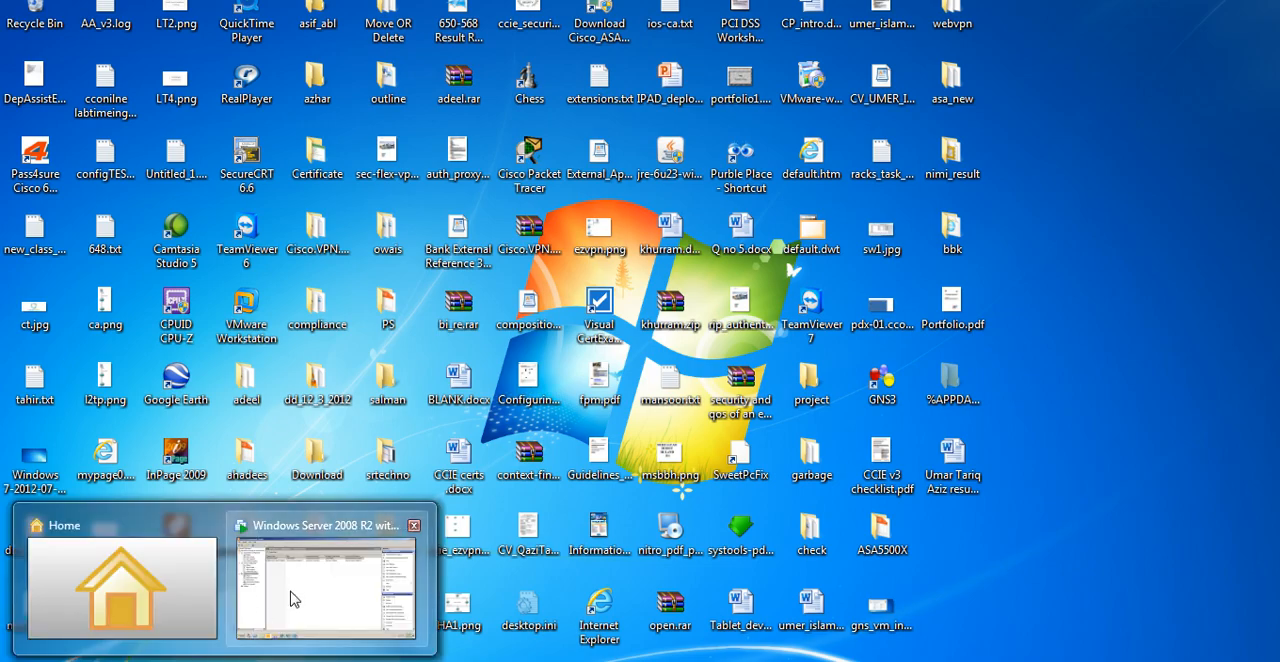
click(291, 594)
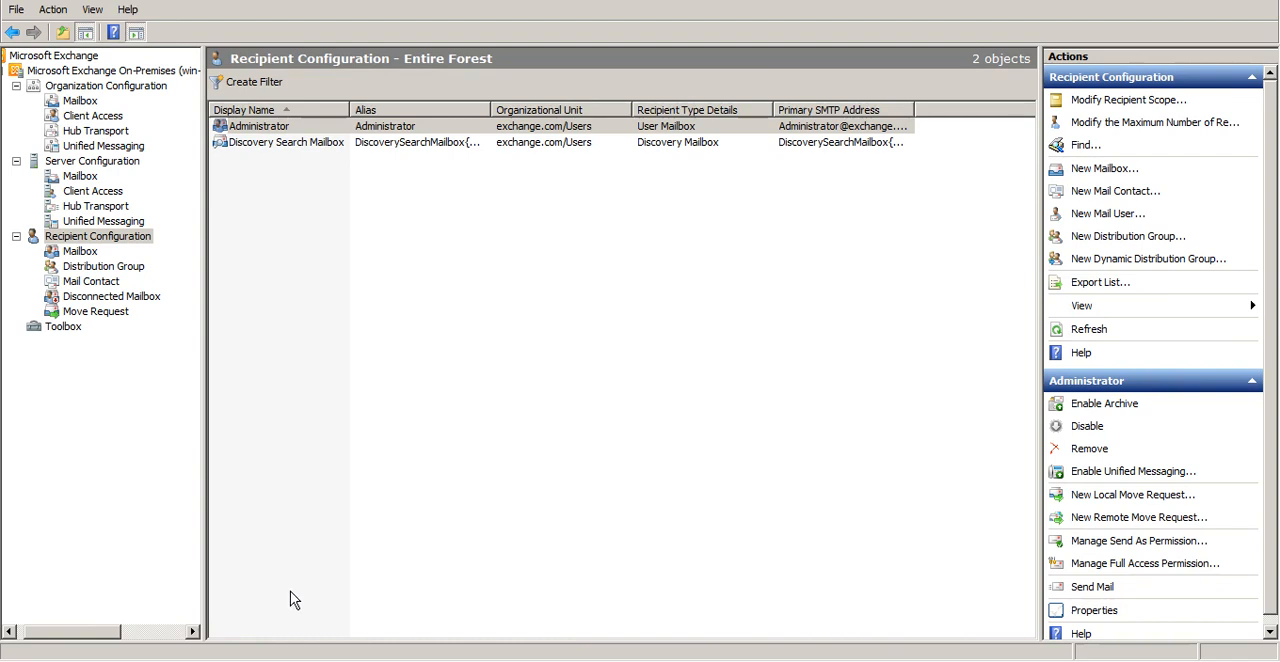
mouse_move(915, 1)
click(1111, 2)
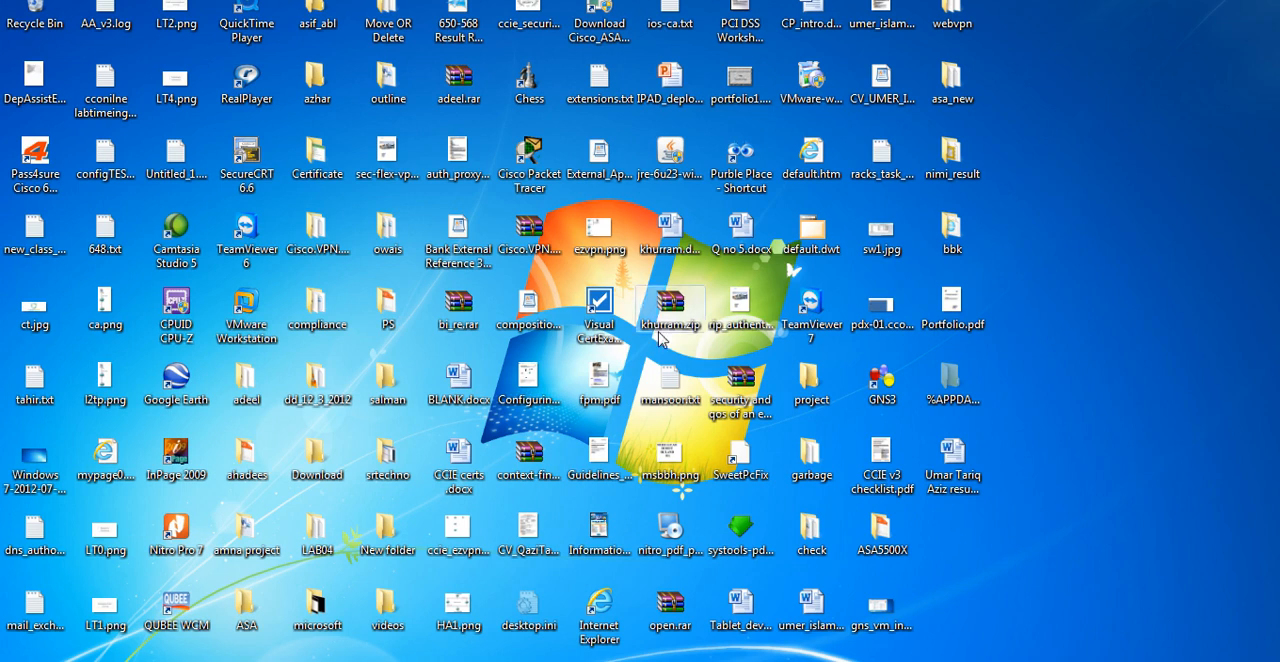
mouse_move(218, 652)
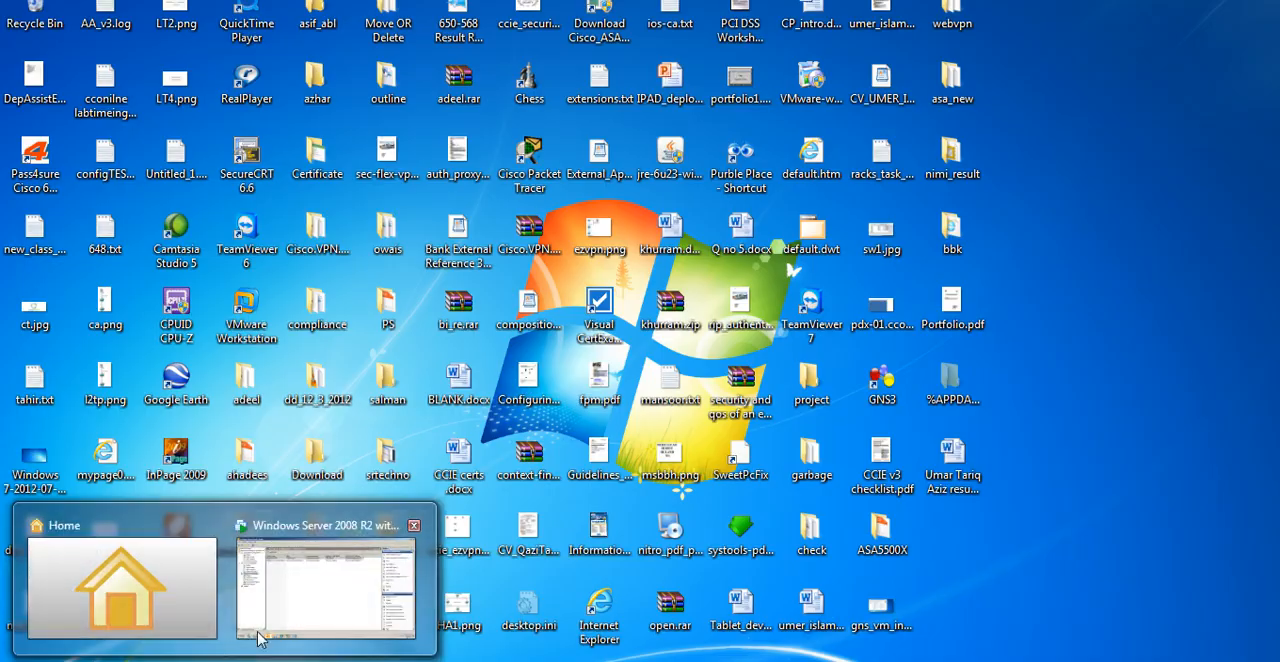
click(263, 638)
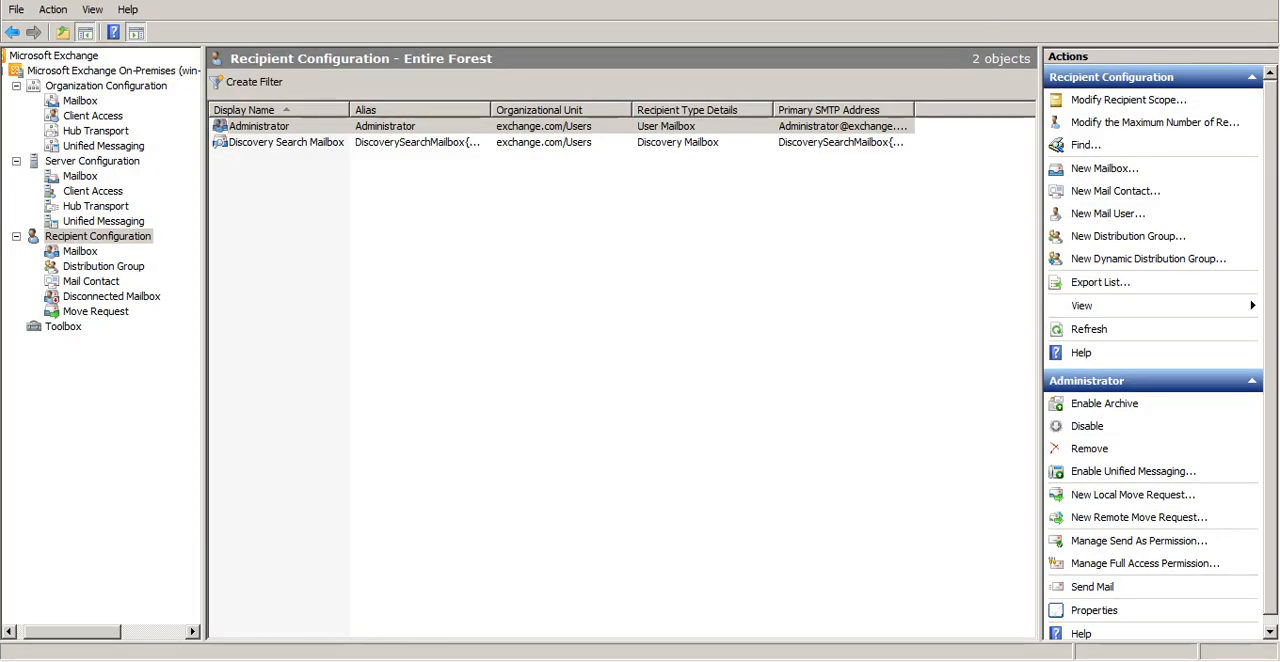
click(1232, 1)
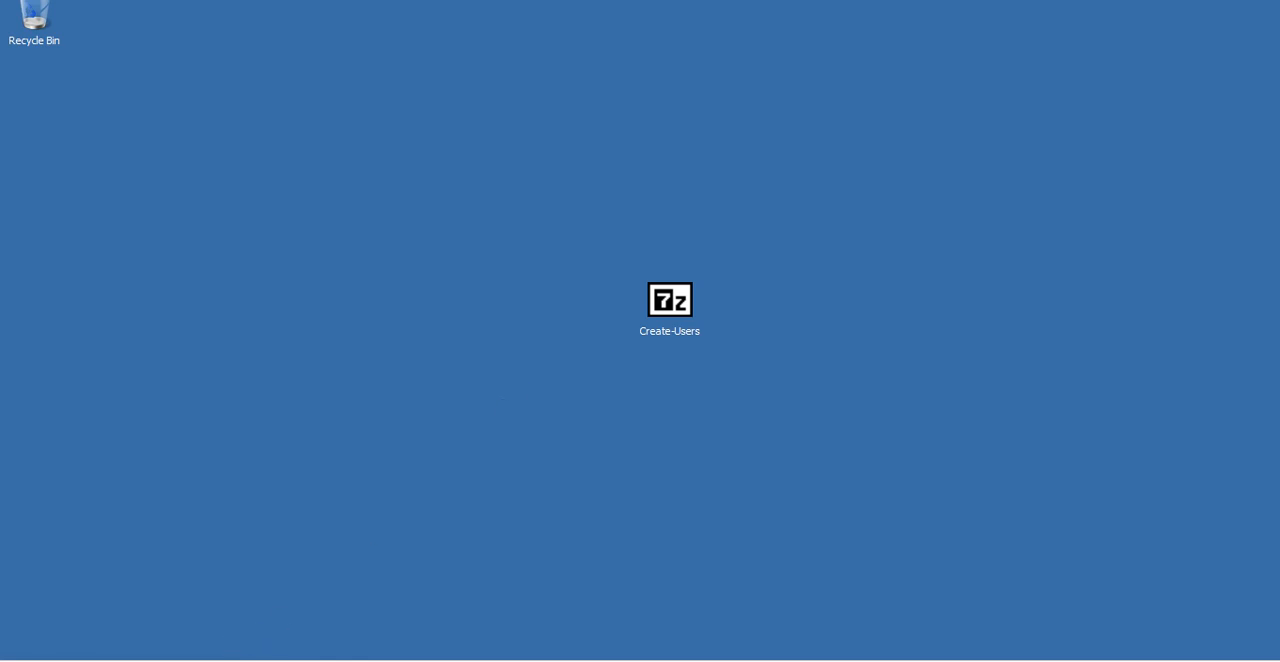
click(190, 660)
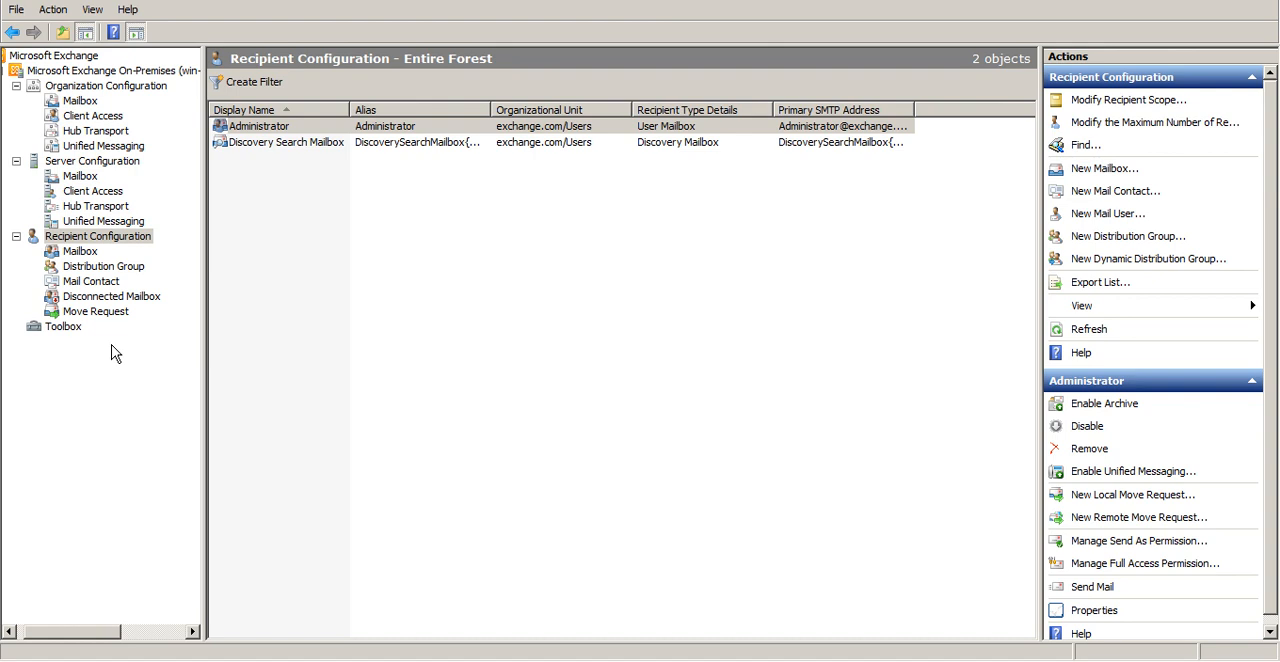
Go through Recipient Configuration and view the mailbox list for the entire forest
click(76, 236)
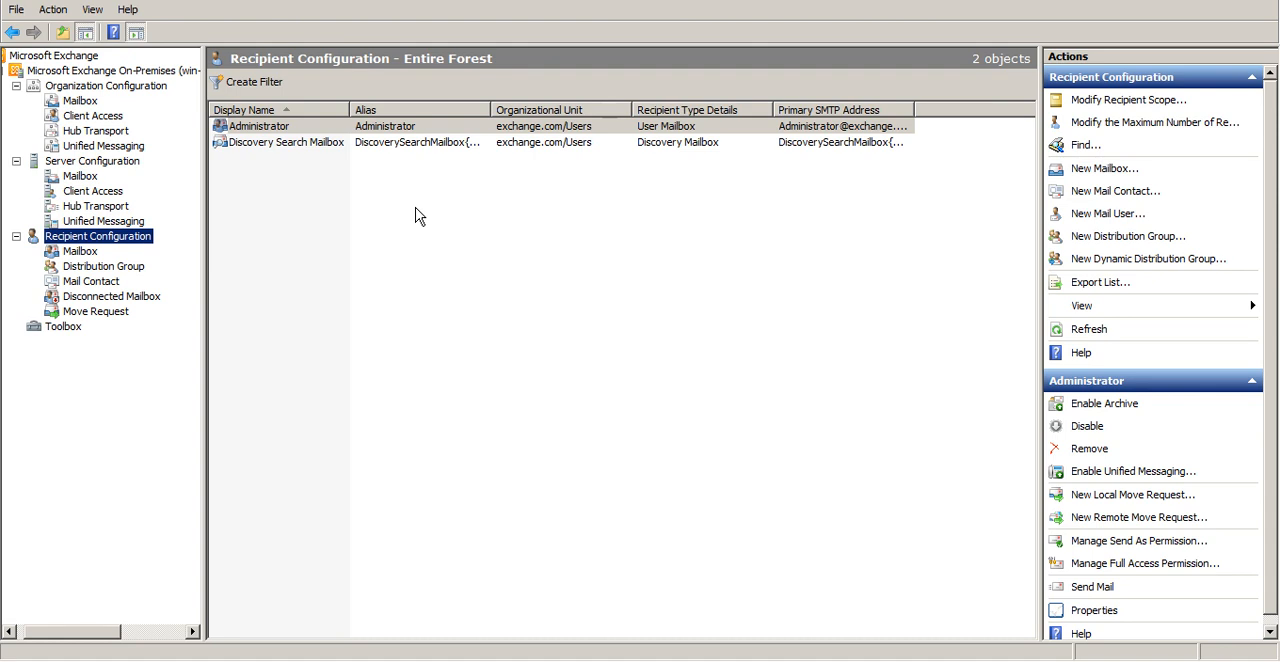
key(Down)
key(Down)
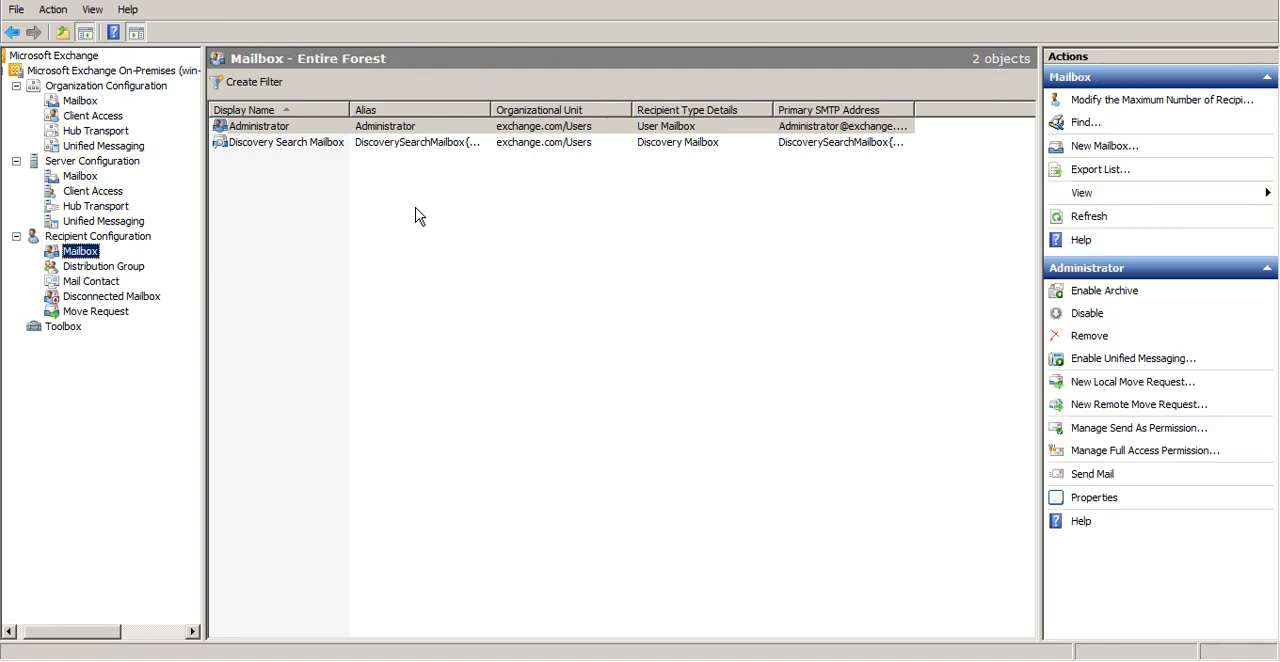
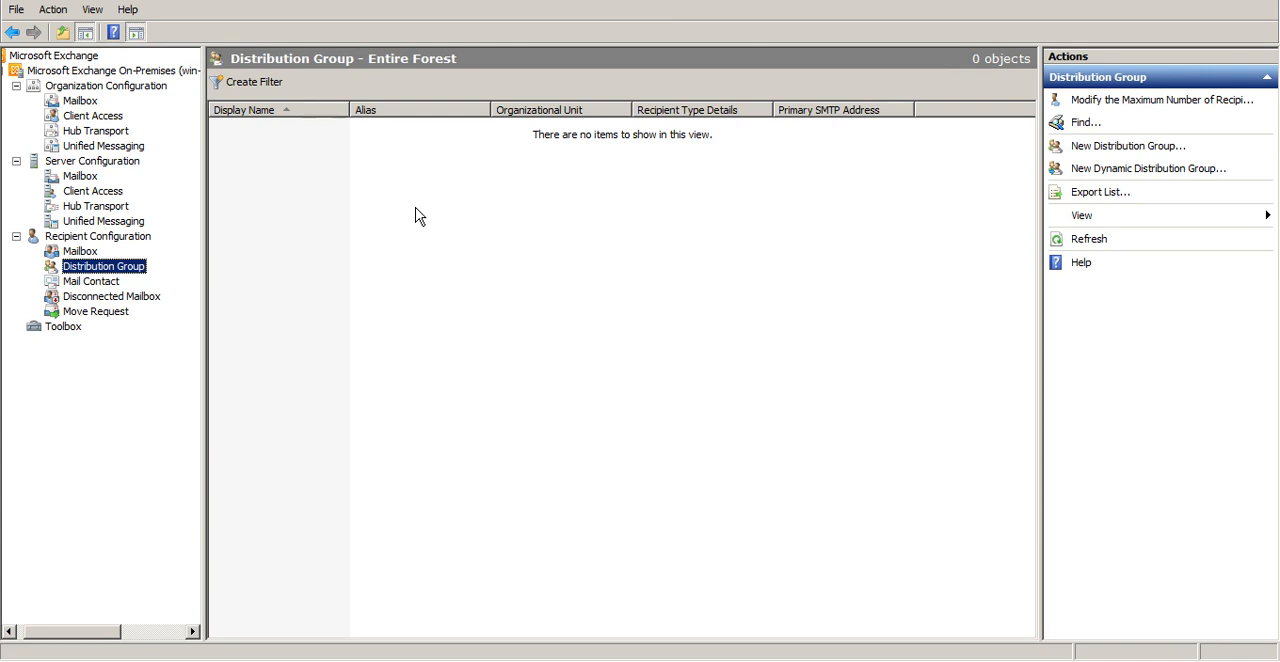
Go through the Mailbox, Distribution Group, Mail Contact, Disconnected Mailbox and Move Request nodes under Recipient Configuration
key(Down)
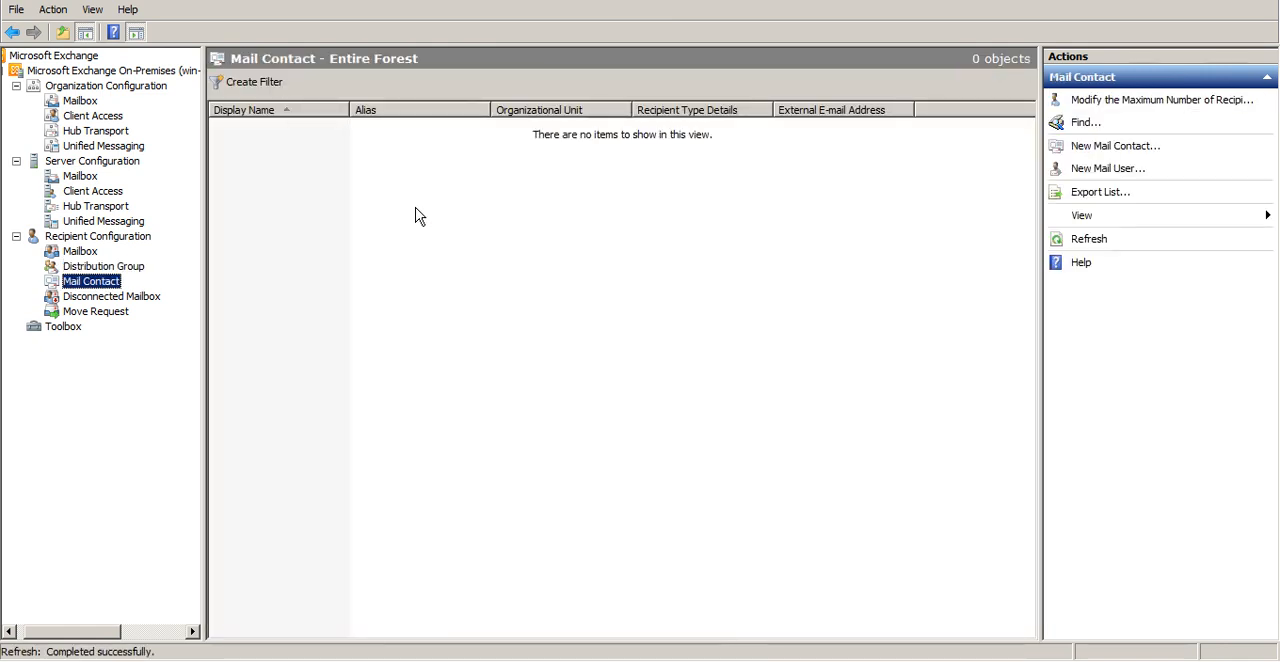
key(Down)
key(Down)
key(Up)
key(Down)
key(Up)
key(Up)
key(Up)
key(Up)
key(Down)
key(Down)
key(Down)
key(Down)
key(Up)
key(Up)
key(Up)
key(Up)
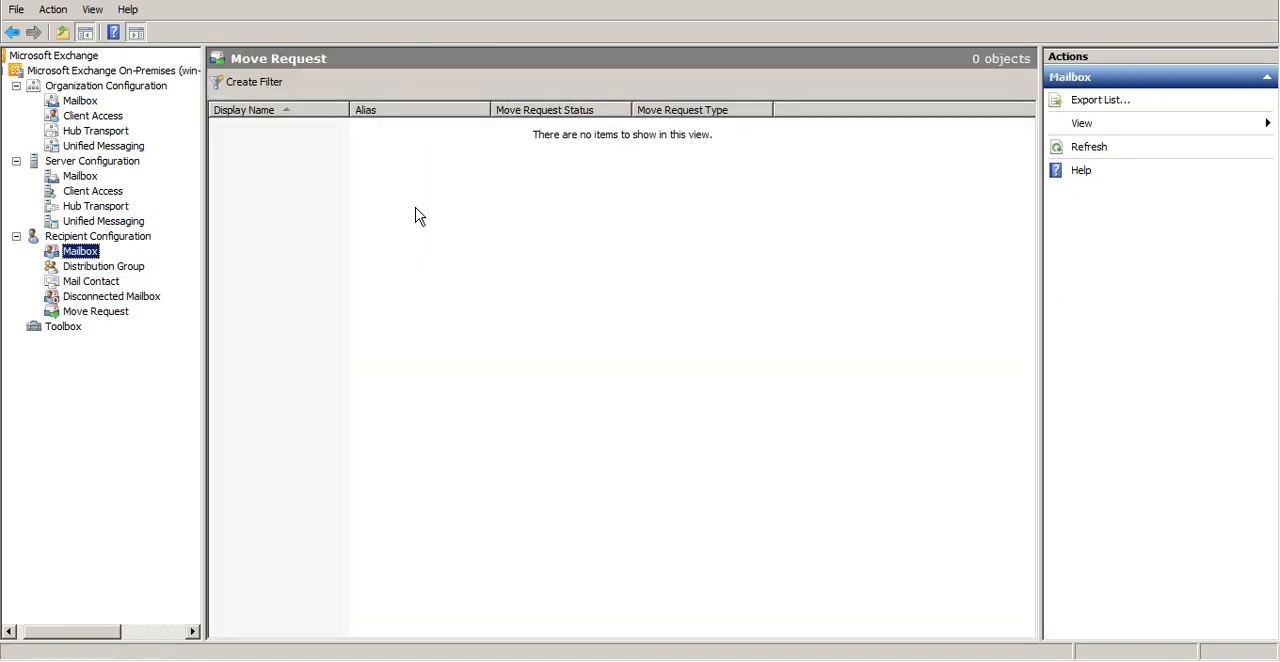
key(Down)
key(Down)
key(Down)
key(Down)
key(Up)
key(Up)
key(Up)
key(Up)
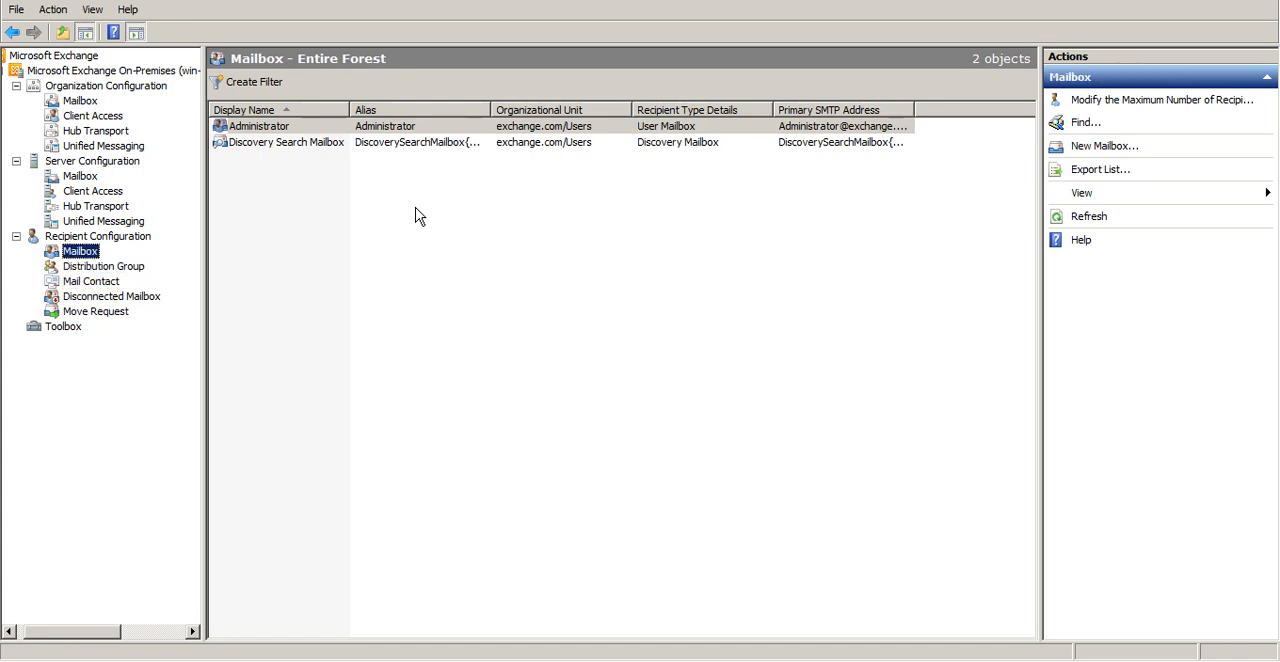
key(Down)
key(Down)
key(Down)
key(Down)
key(Up)
key(Up)
key(Up)
key(Up)
key(Down)
key(Down)
key(Down)
key(Up)
key(Up)
key(Up)
key(Up)
key(Down)
key(Down)
key(Down)
key(Down)
key(Down)
key(Up)
key(Up)
key(Up)
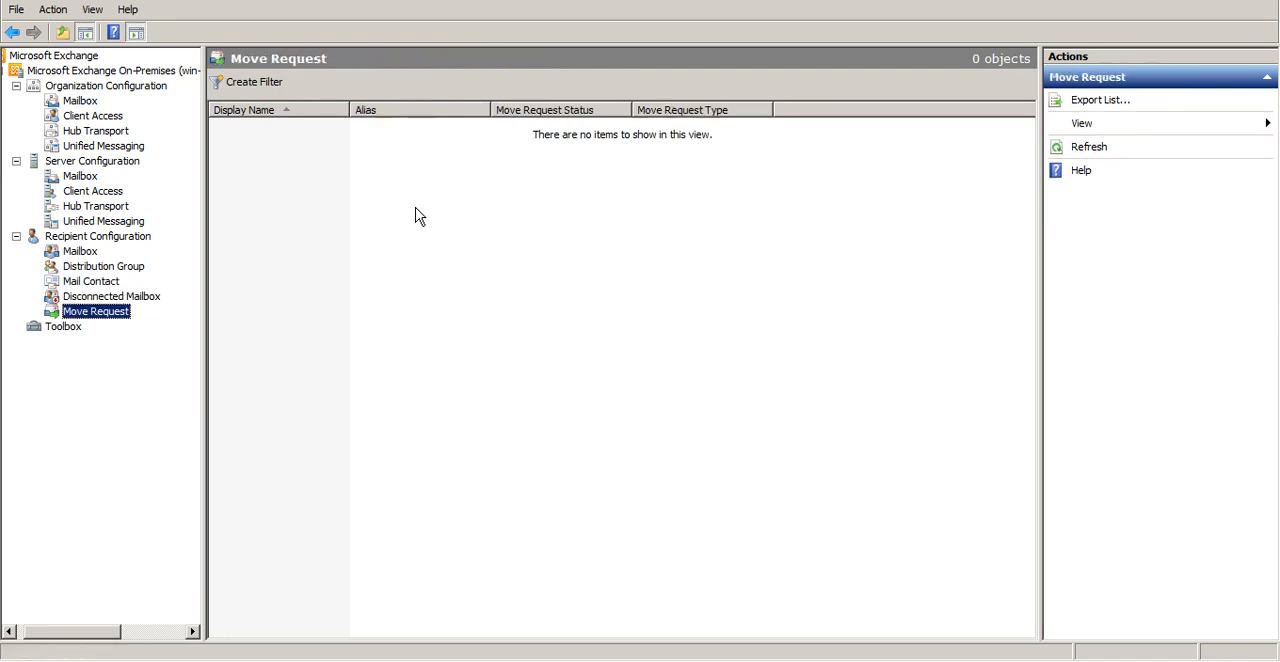
key(Up)
key(Up)
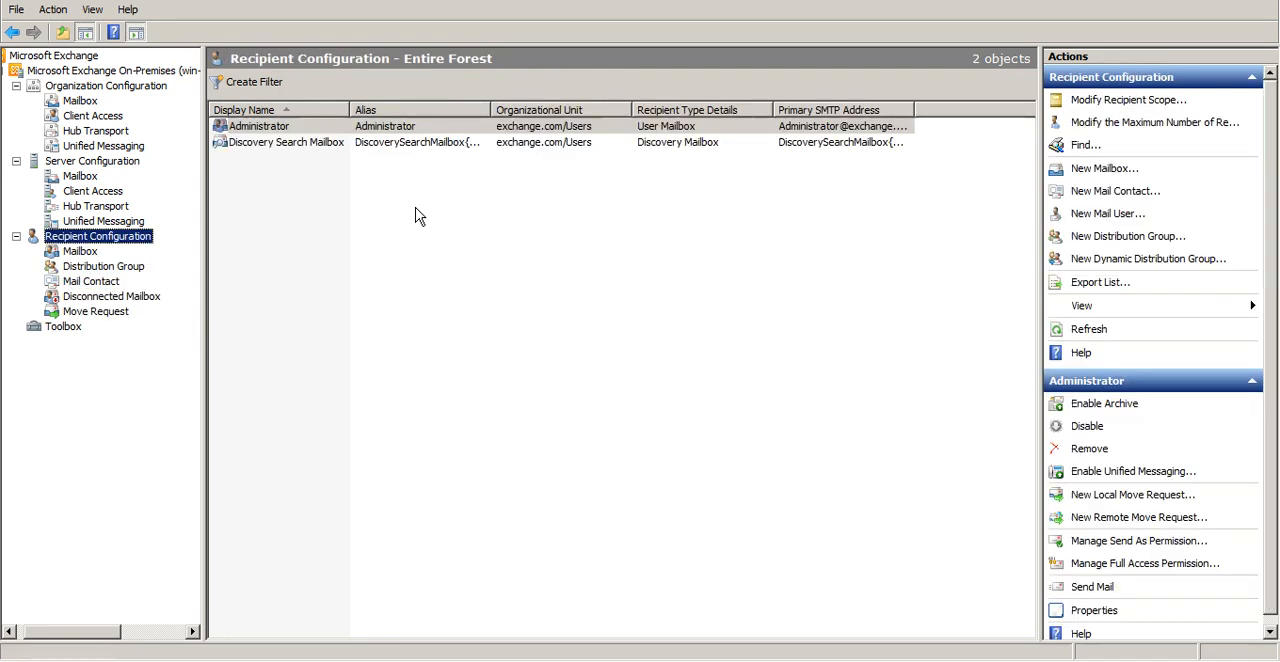
key(Down)
Collapse Organization Configuration and Server Configuration in the console tree, and show Recipient Configuration for the entire forest
key(Down)
key(Down)
key(Down)
key(Down)
key(Up)
key(Up)
key(Up)
key(Up)
key(Up)
key(Up)
key(Up)
key(Up)
key(Up)
key(Up)
key(Up)
key(Up)
key(Up)
key(Up)
key(Up)
key(Left)
key(Down)
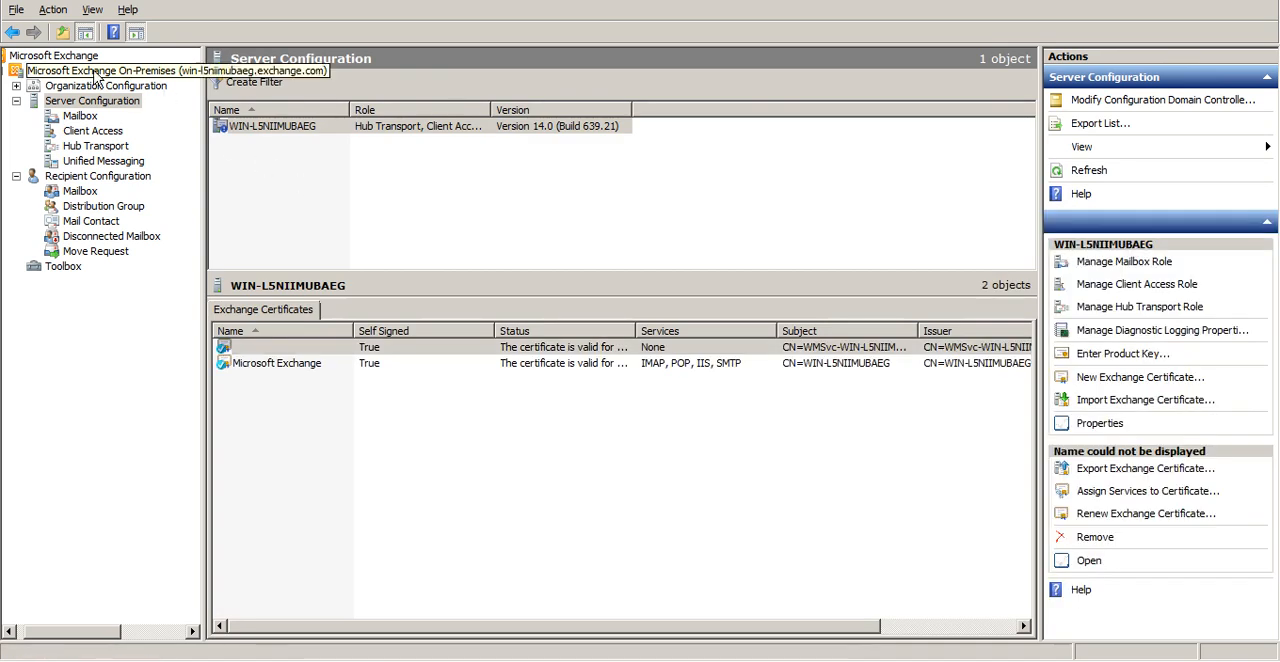
double_click(74, 104)
key(Down)
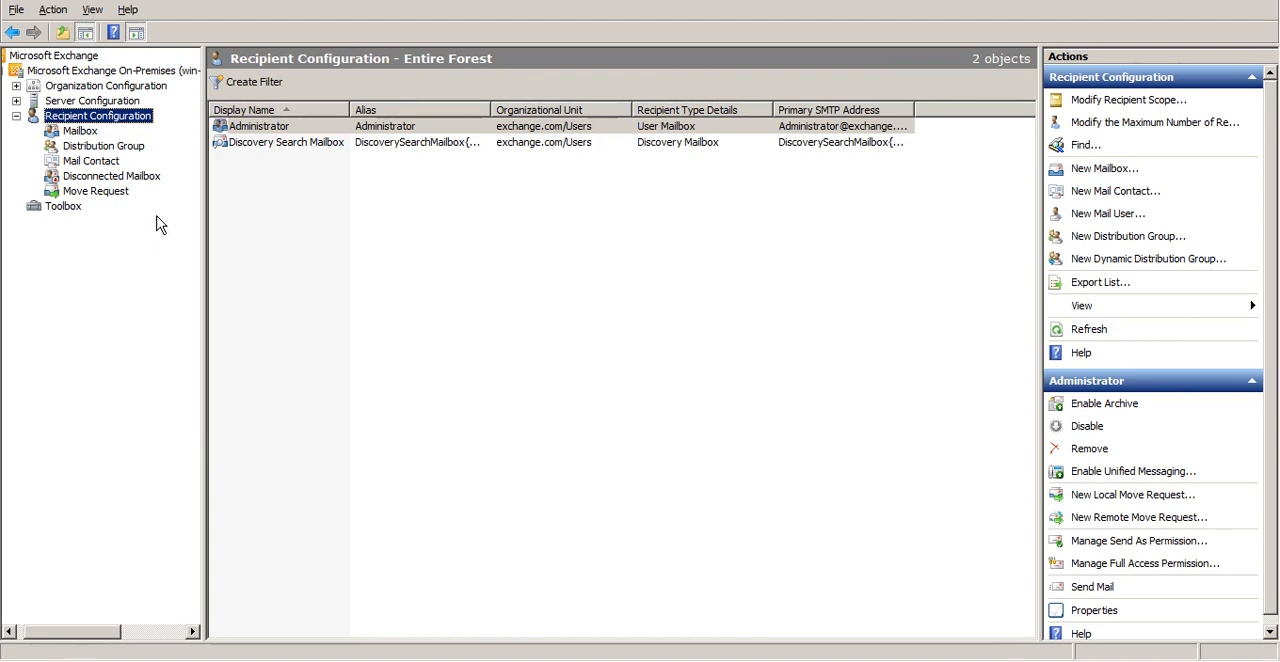
Show the Toolbox and look over its configuration management, mail flow and performance tools, ending on Best Practices Analyzer
click(74, 211)
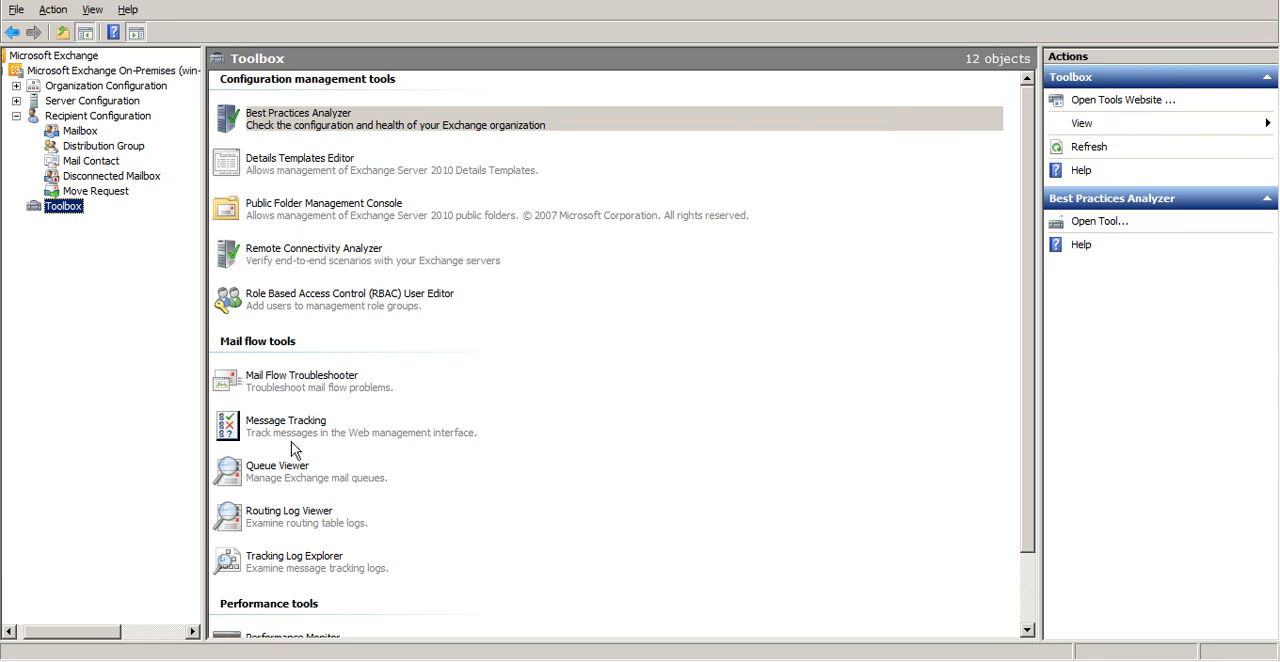
click(303, 134)
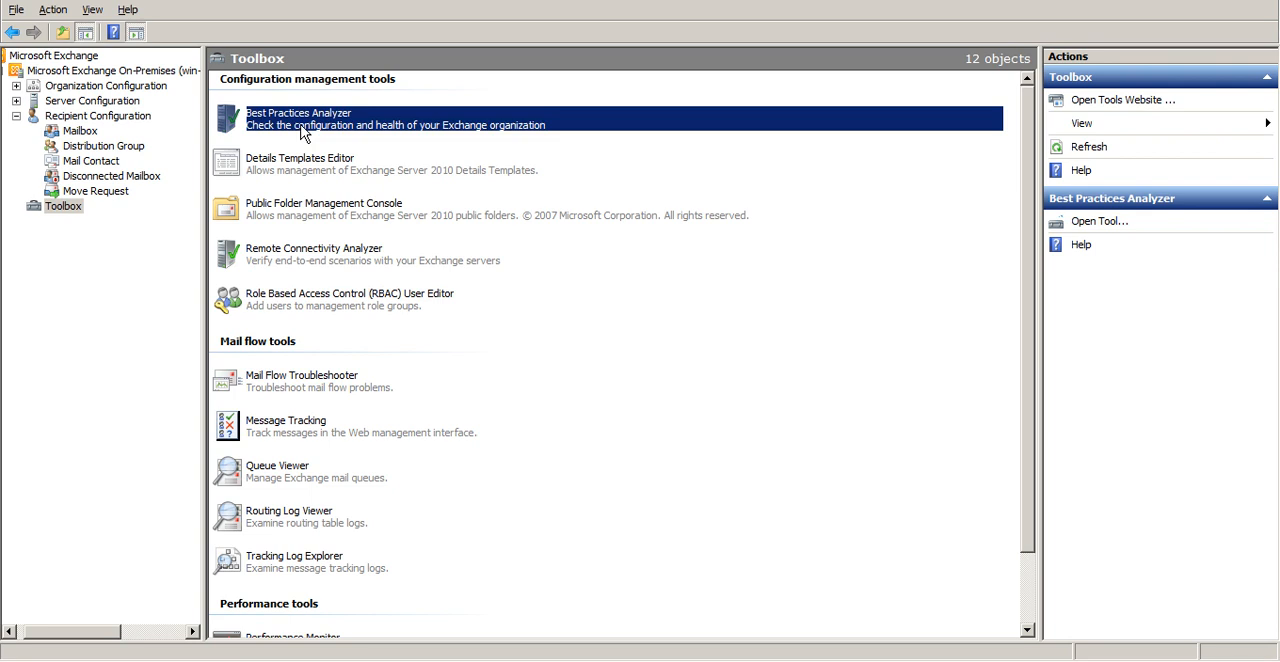
click(525, 332)
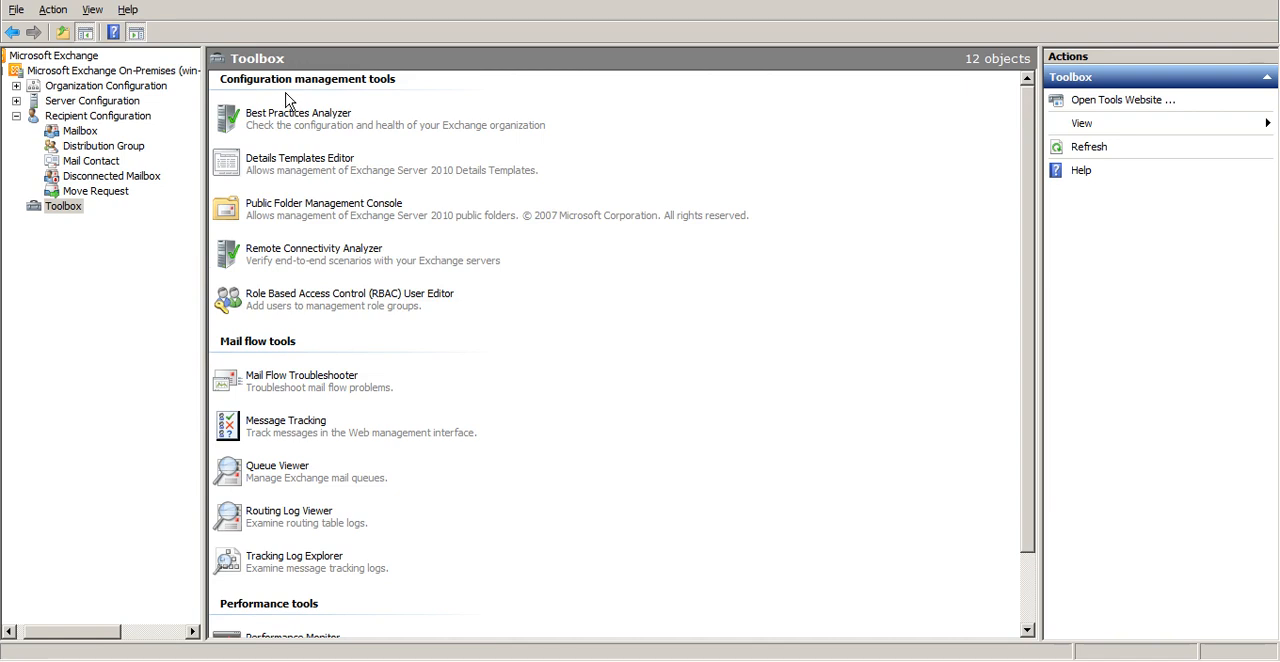
scroll(287, 100, down, 2)
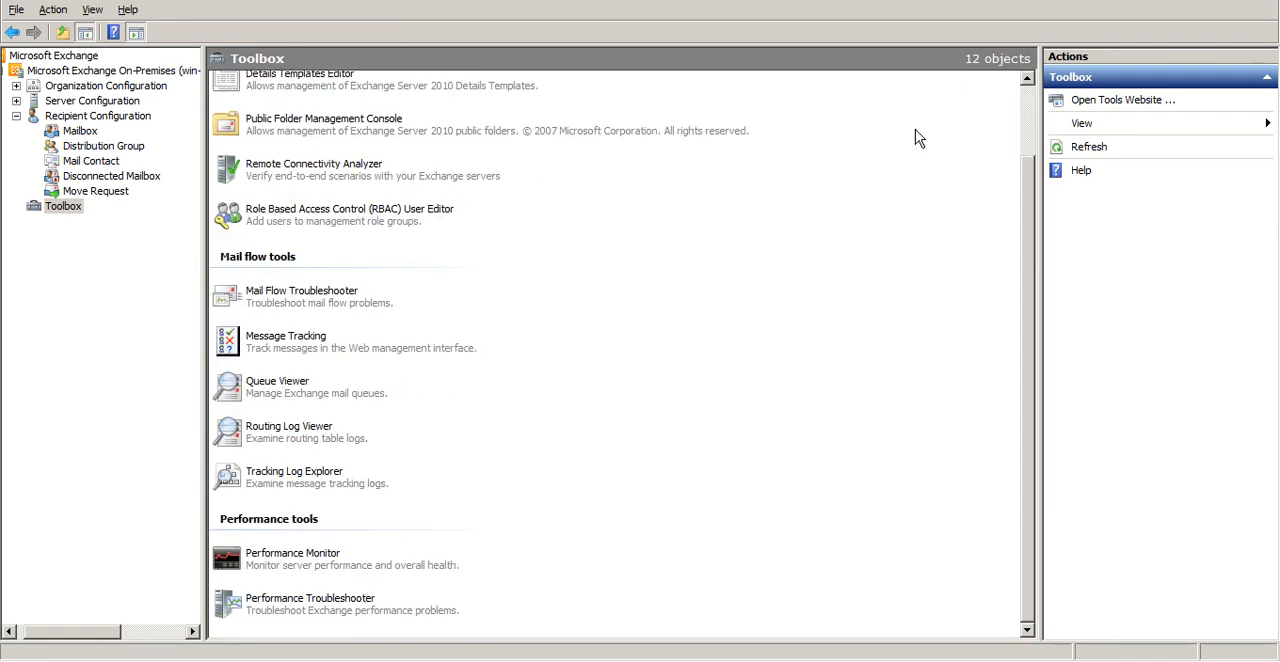
click(1030, 113)
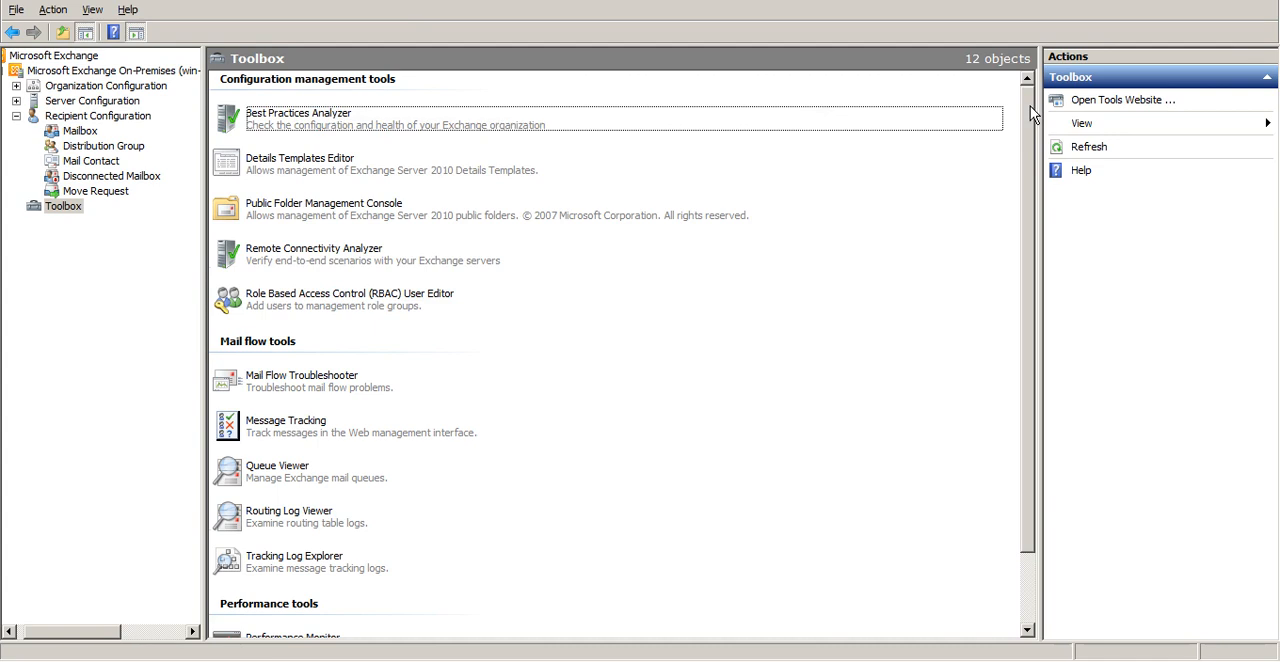
click(808, 127)
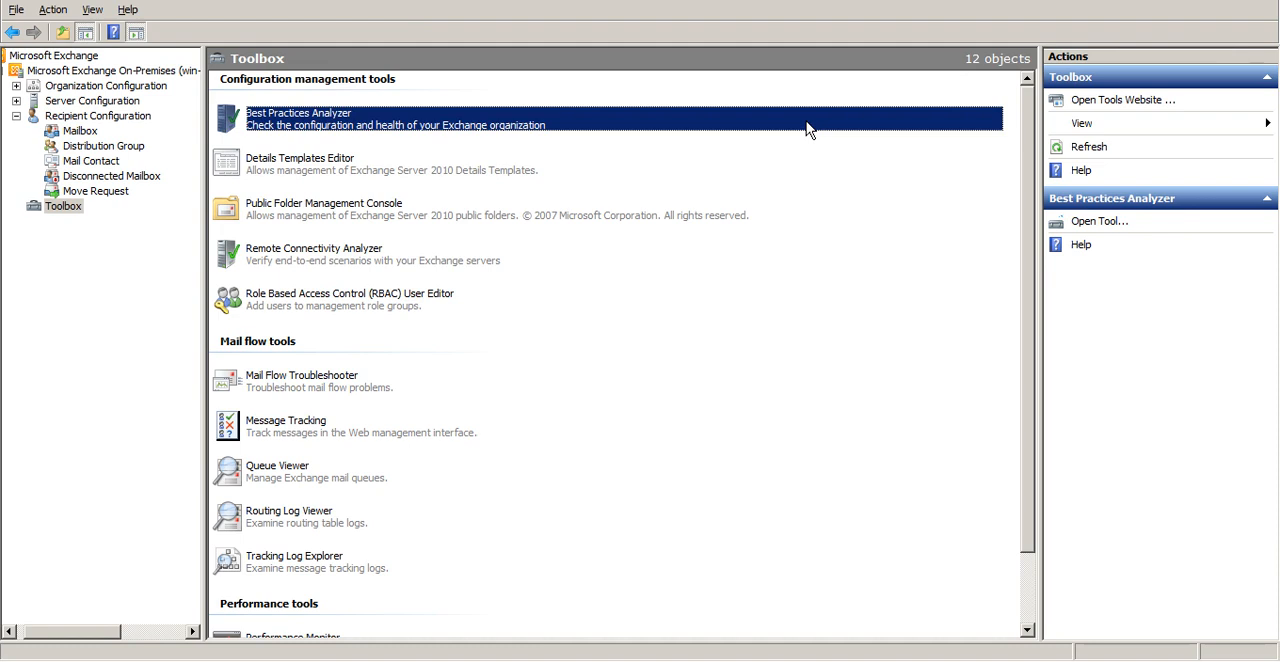
Go through the Toolbox's configuration management tools and mail flow tools, ending on Tracking Log Explorer
key(Down)
key(Down)
key(Down)
key(Down)
key(Down)
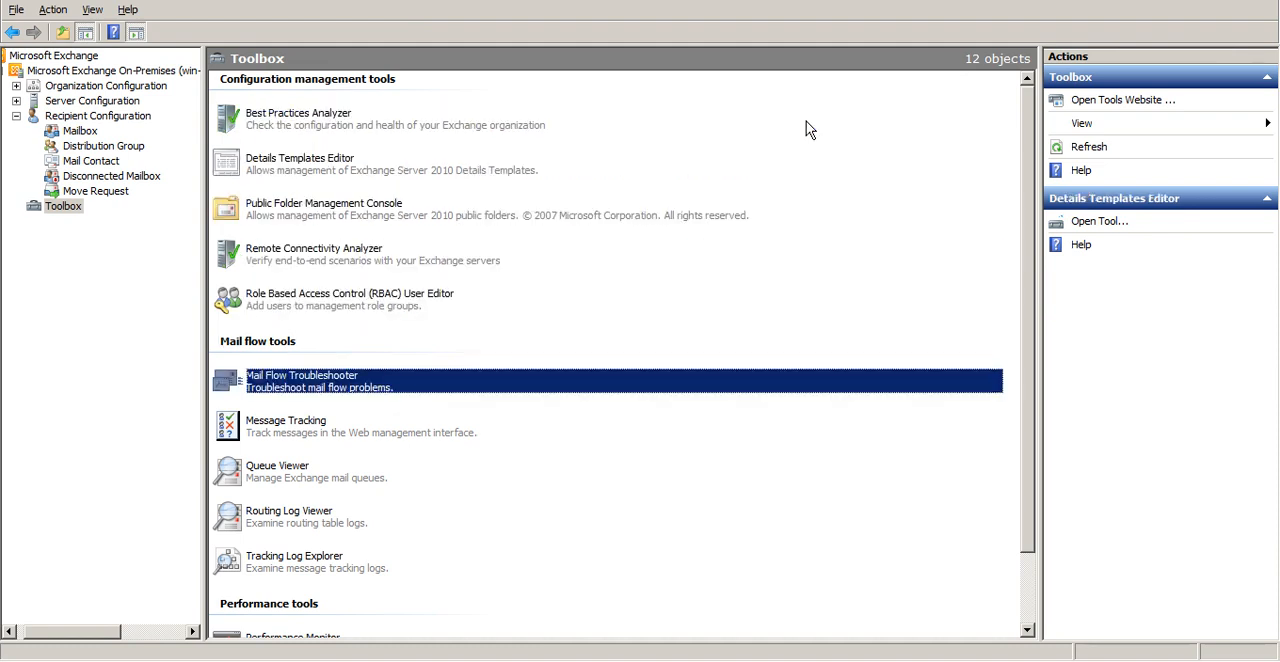
key(Down)
key(Down)
key(Up)
key(Up)
key(Up)
key(Up)
key(Up)
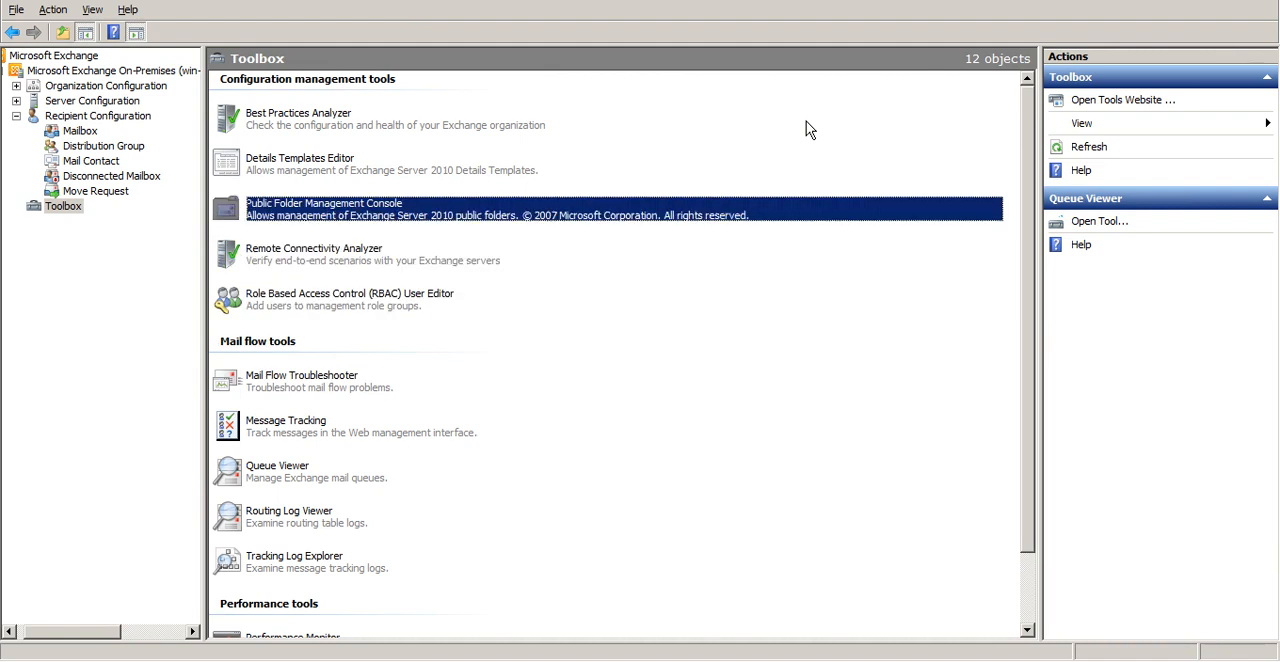
key(Down)
key(Down)
key(Down)
key(Up)
key(Up)
key(Up)
key(Up)
key(Up)
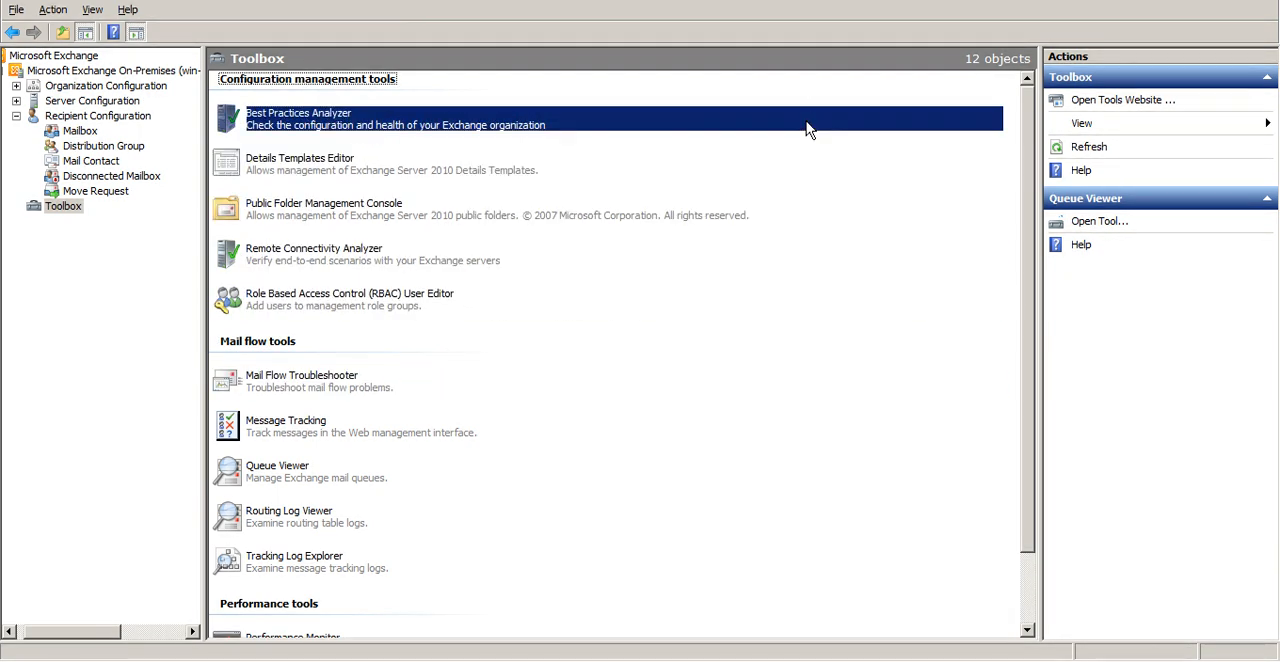
key(Down)
key(Down)
key(Down)
key(Down)
key(Down)
key(Down)
key(Down)
key(Down)
key(Down)
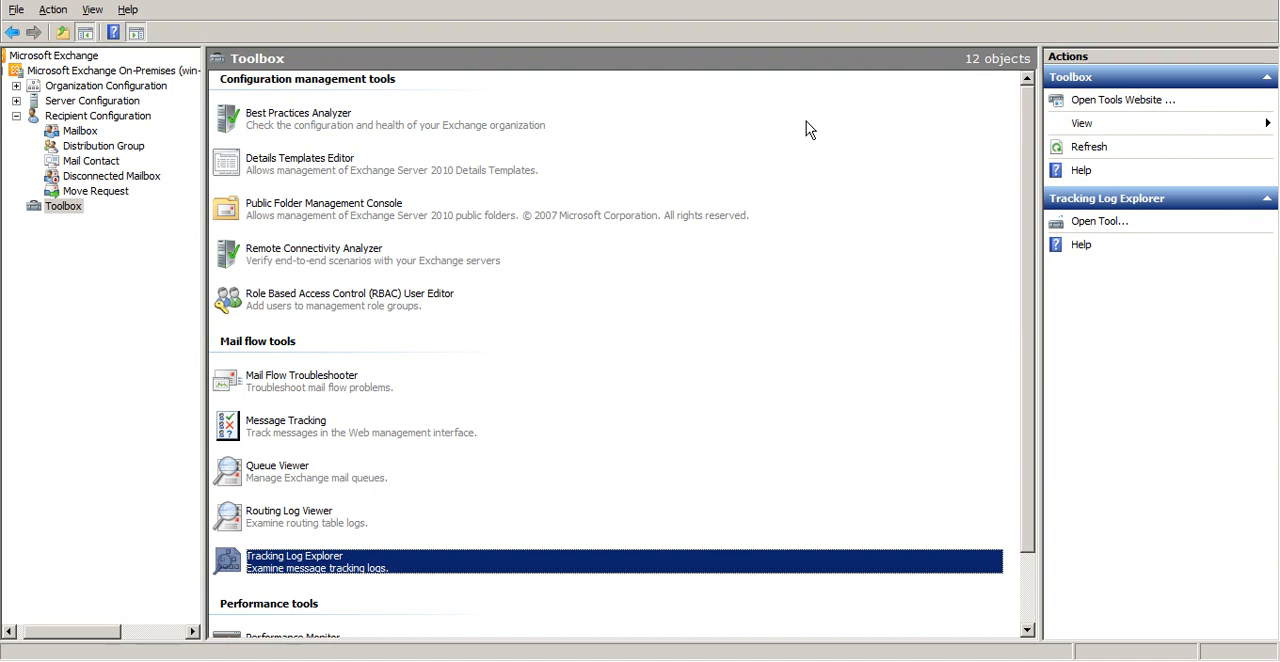
Examine Mail Flow Troubleshooter, Message Tracking and the other mail flow tools, along with Performance Monitor and Performance Troubleshooter
key(Up)
key(Up)
key(Up)
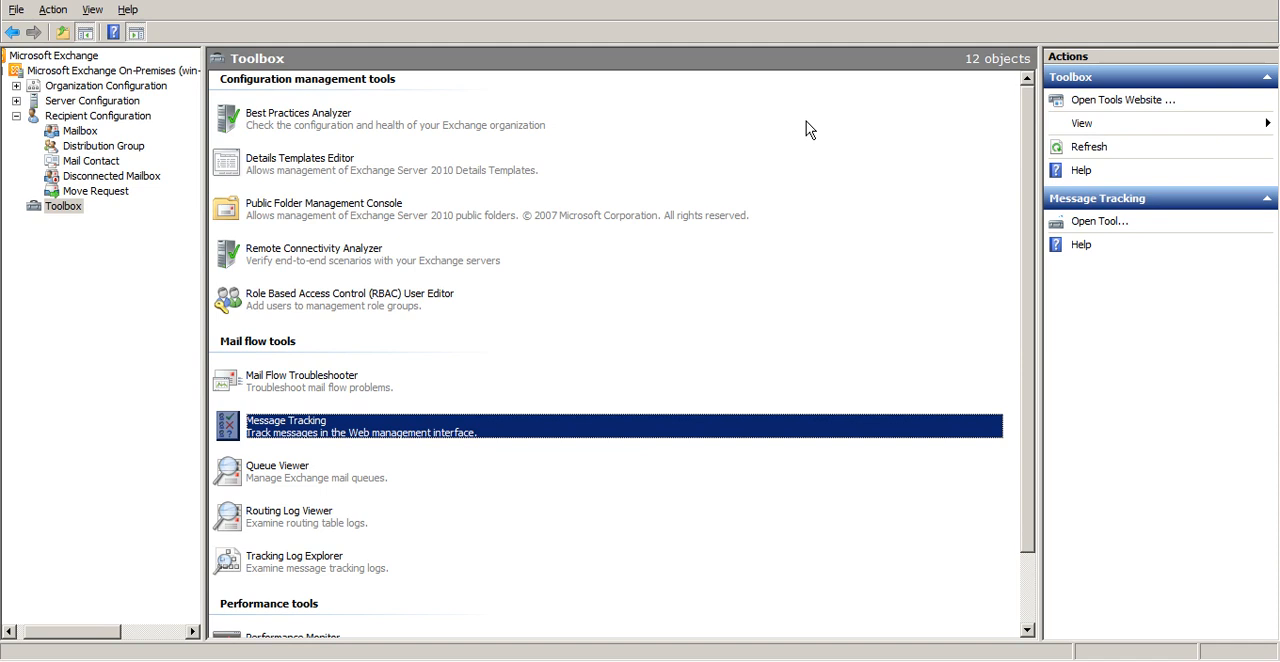
key(Up)
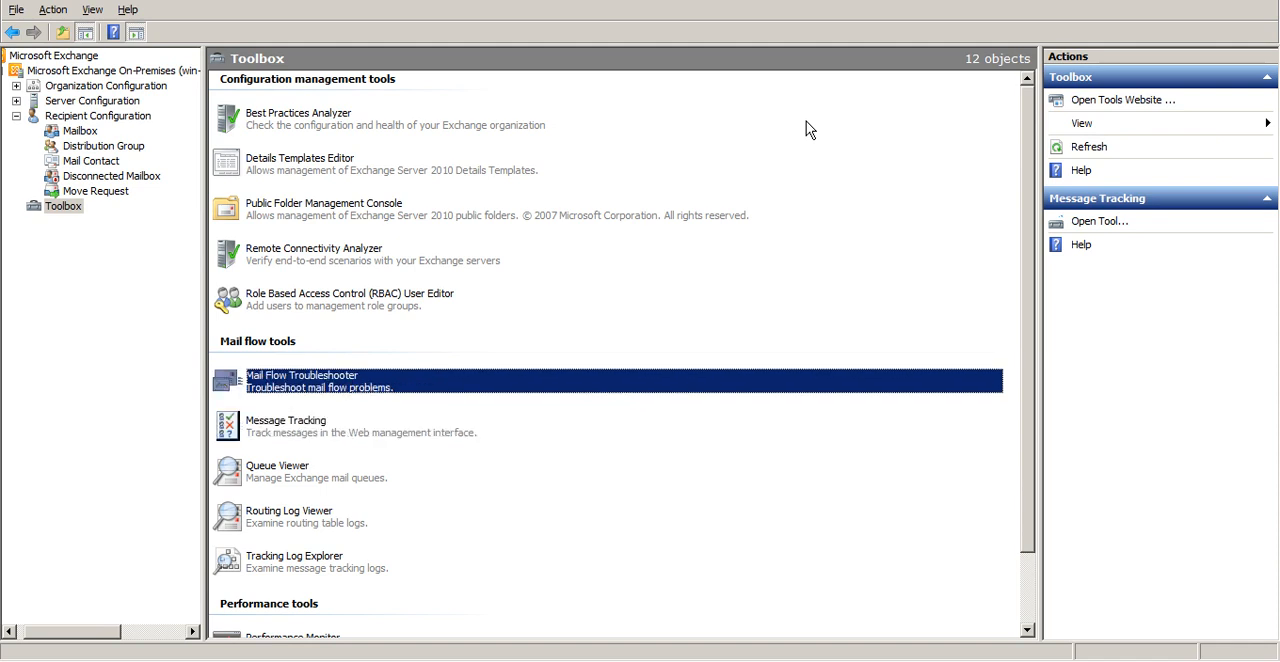
key(Down)
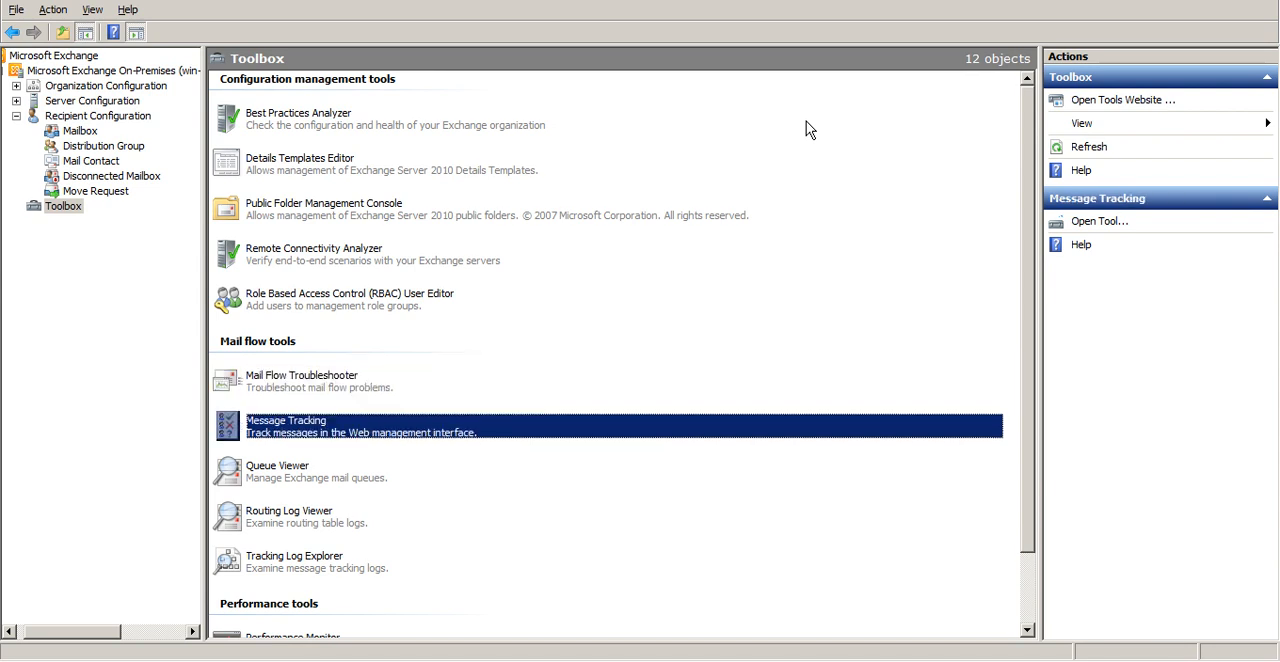
key(Up)
key(Down)
key(Down)
key(Down)
key(Down)
key(Up)
key(Up)
key(Down)
key(Down)
key(Down)
key(Down)
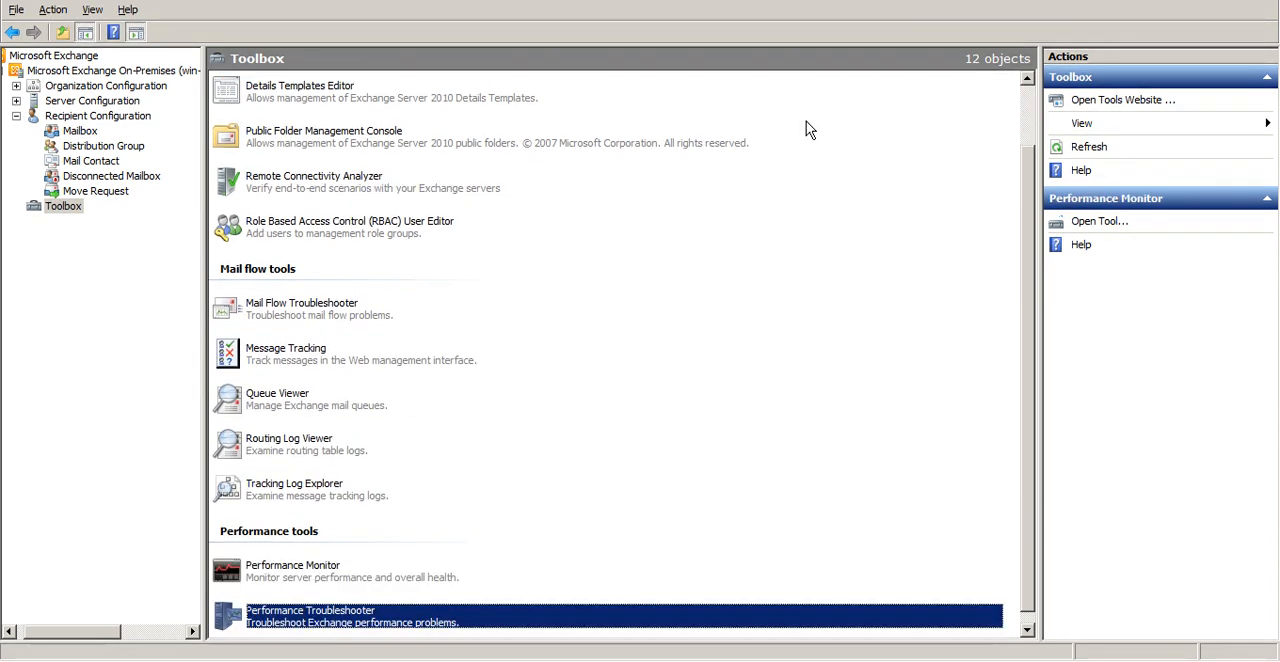
key(Up)
Open the Queue Viewer from the mail flow tools
key(Up)
key(Up)
key(Up)
key(Up)
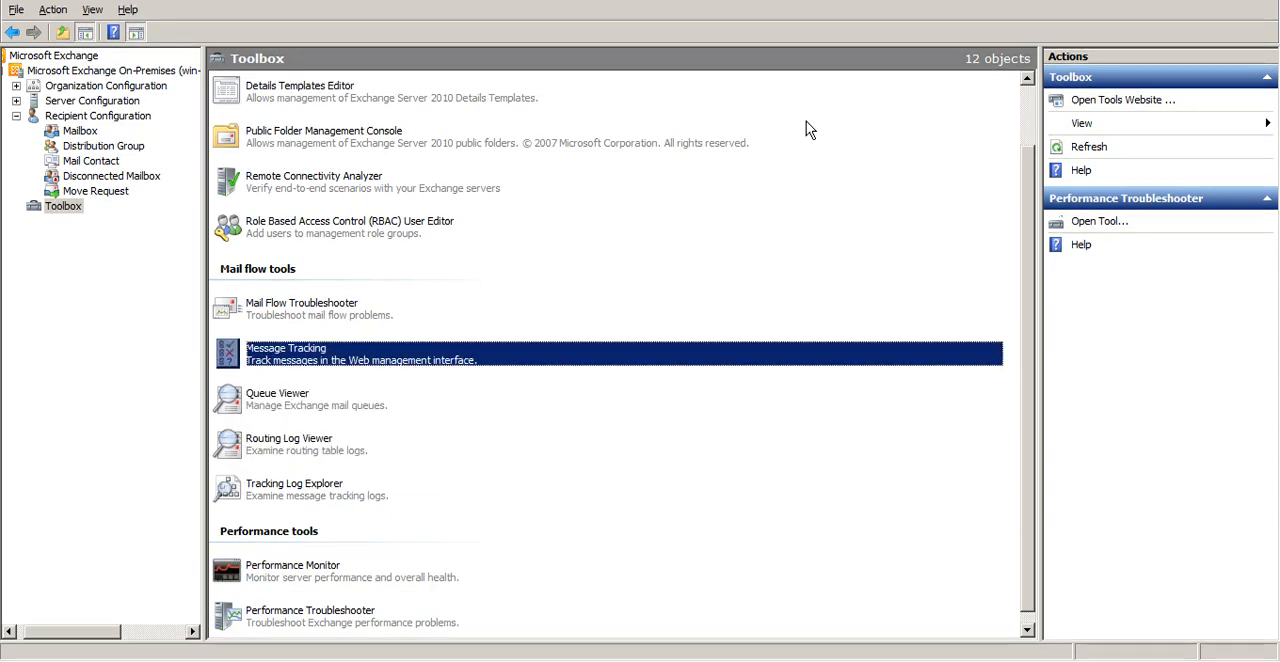
key(Down)
key(Down)
key(Up)
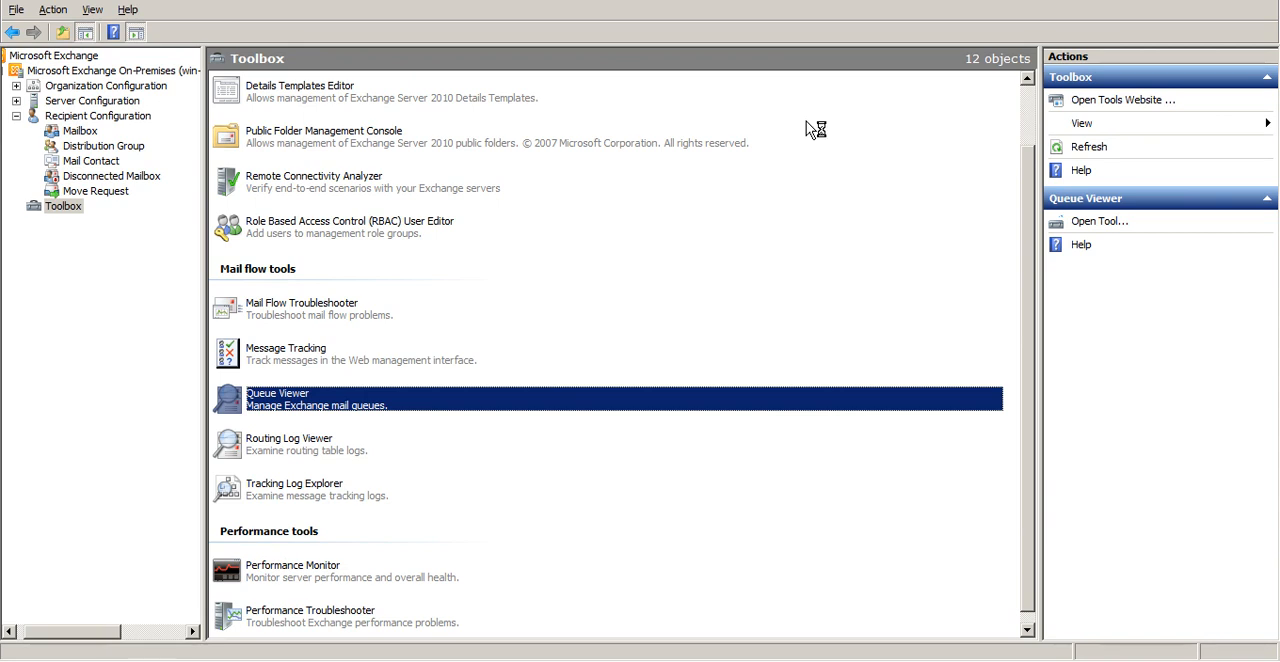
double_click(403, 402)
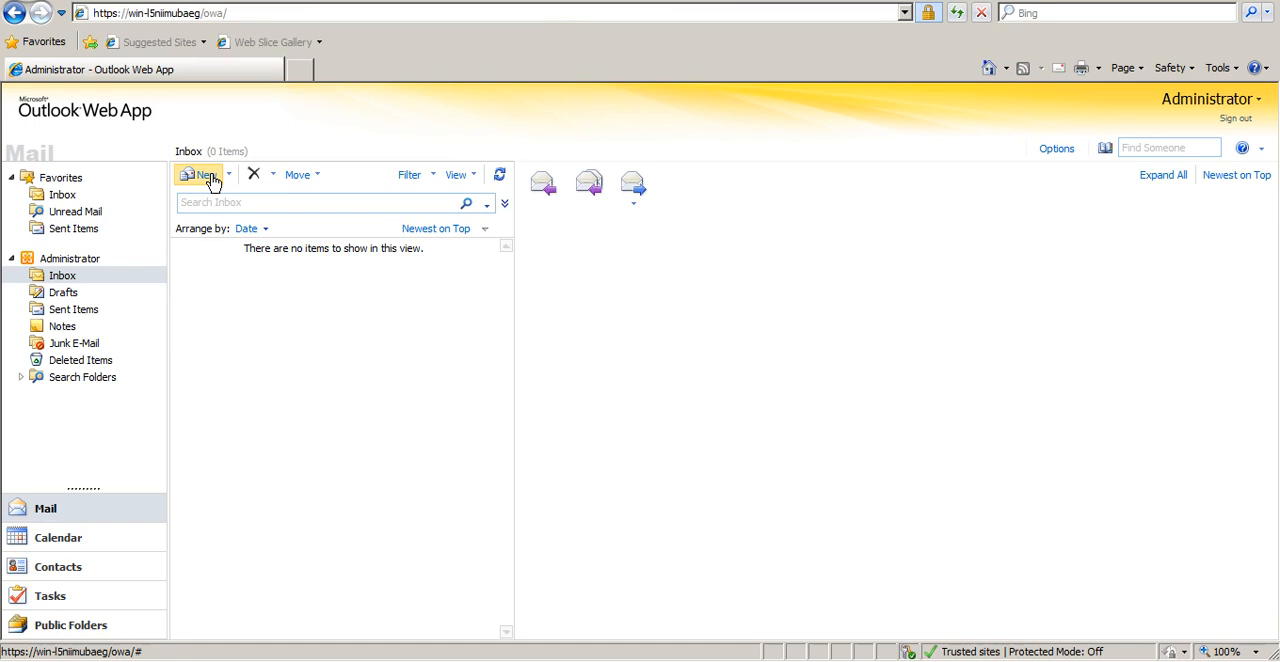
Switch to Outlook Web App, start a new message, dismiss the blocked-content warning and mark the message as high importance
click(205, 176)
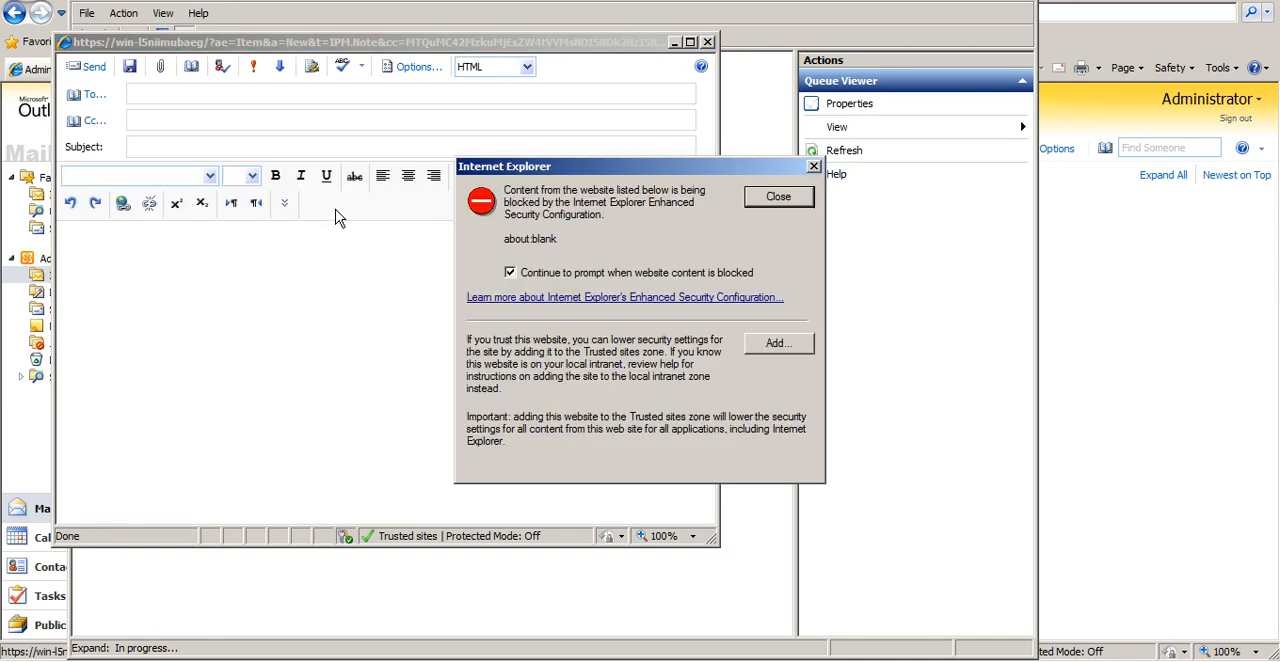
click(782, 204)
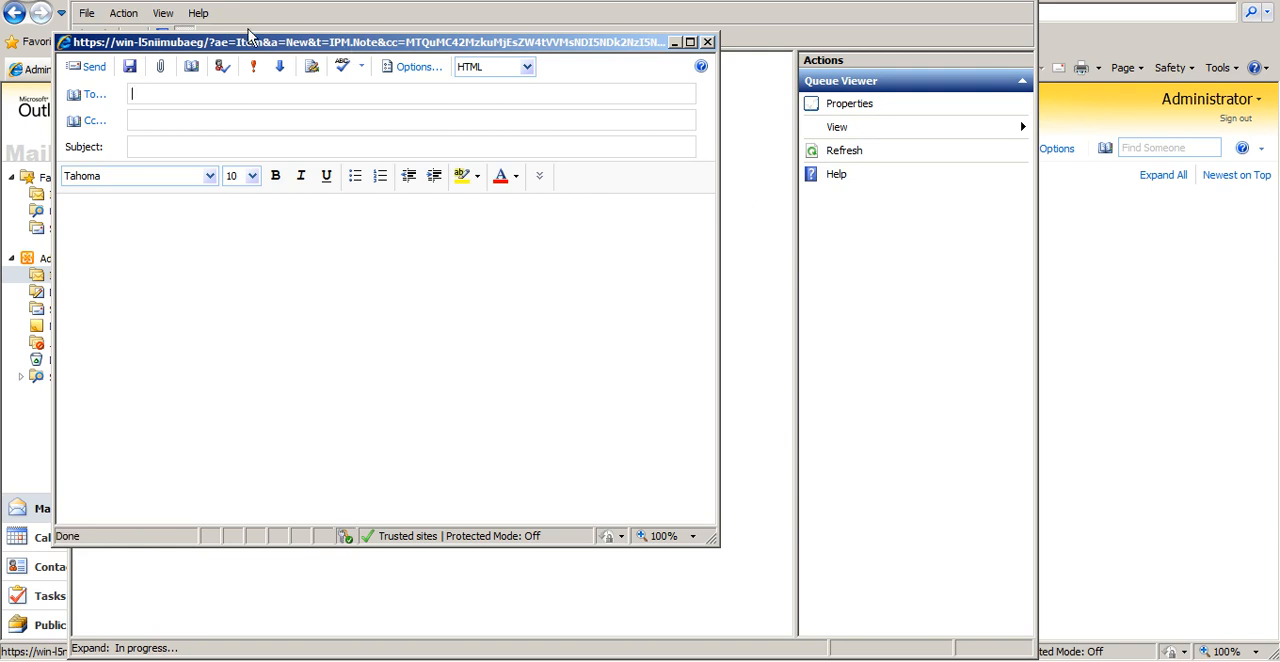
click(253, 66)
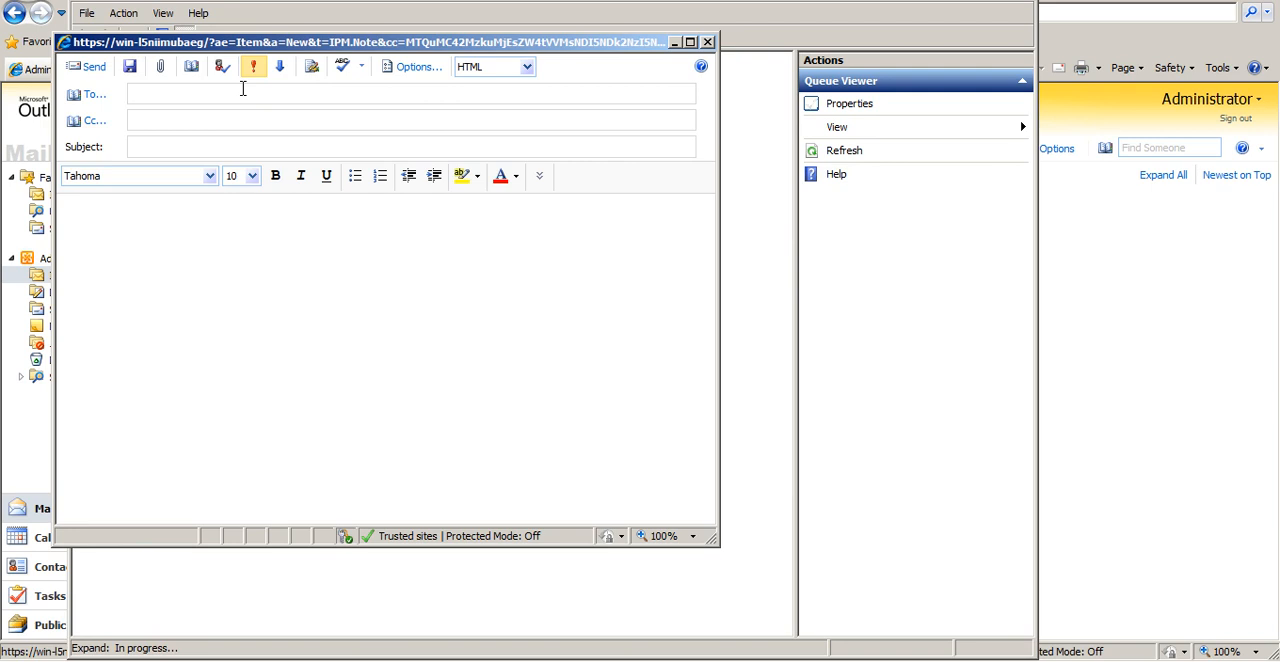
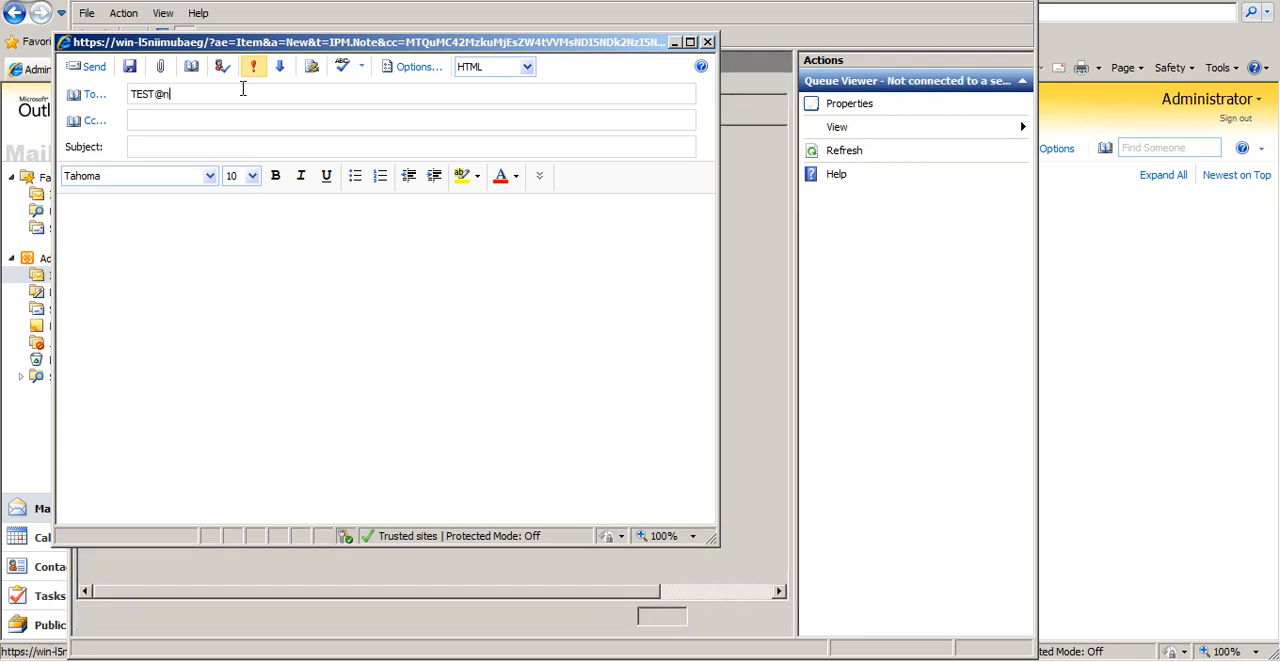
Enter the test recipient's e-mail address, set the subject to "test" and send the message
key(Tab)
key(Tab)
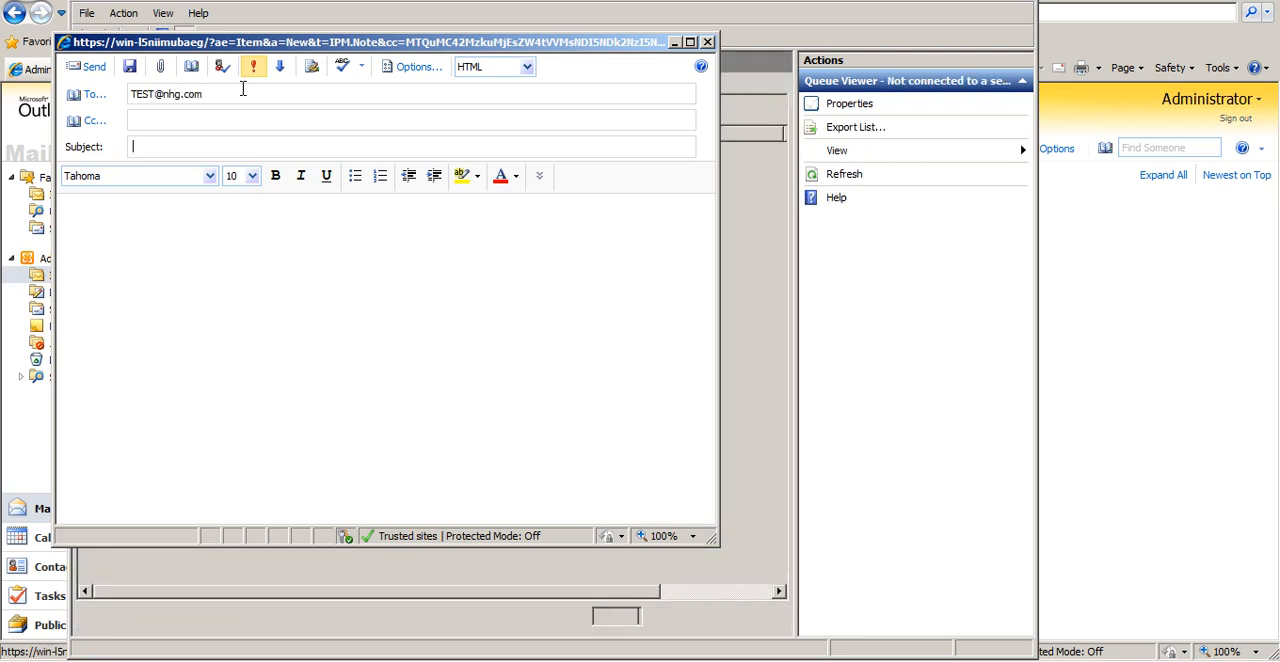
text(test)
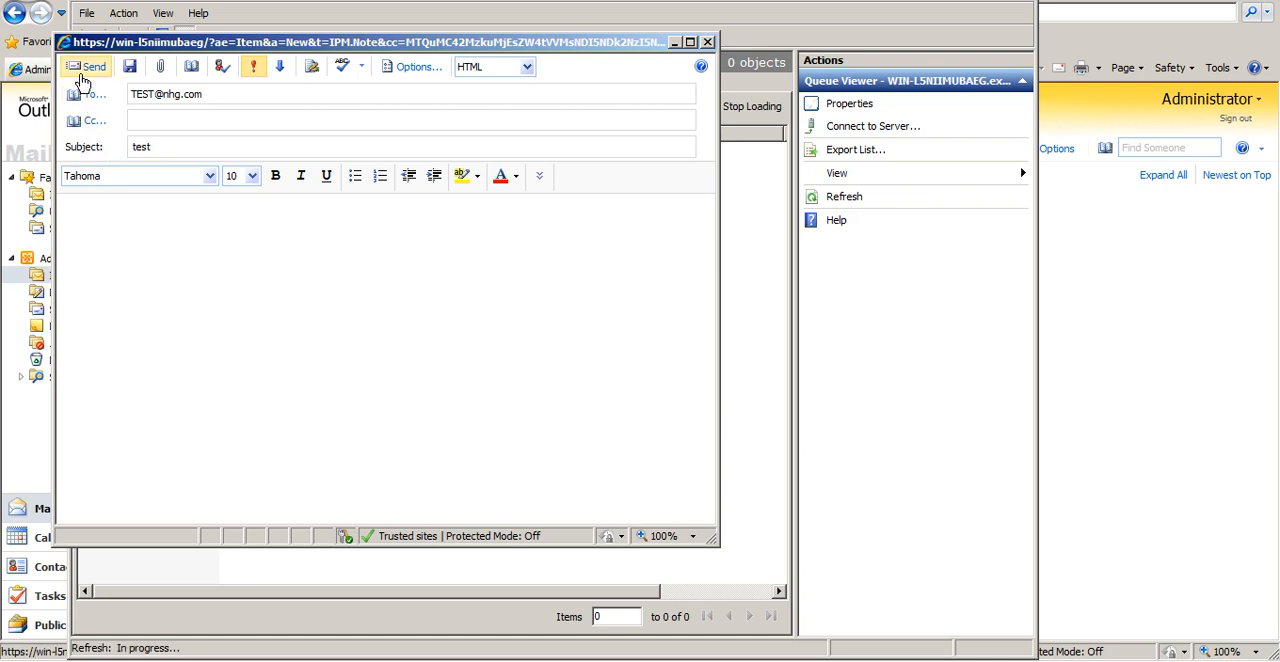
click(83, 72)
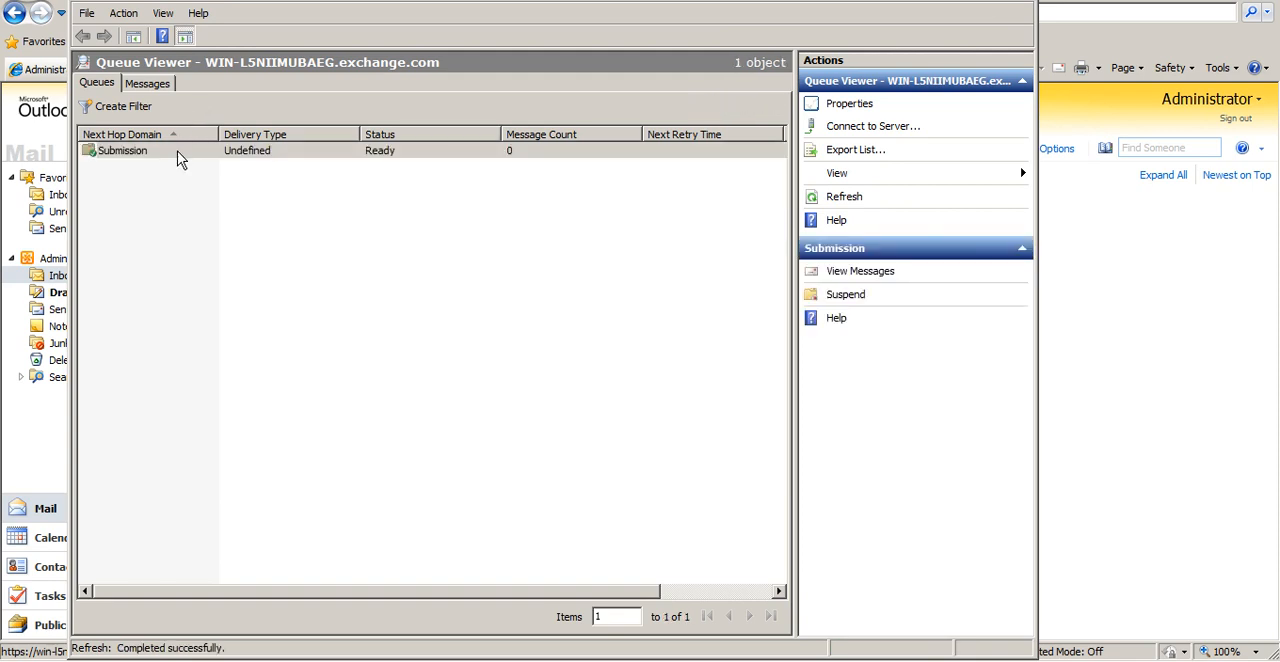
Switch to Queue Viewer, check the Submission queue and examine the details of the queued message with subject "test"
click(178, 157)
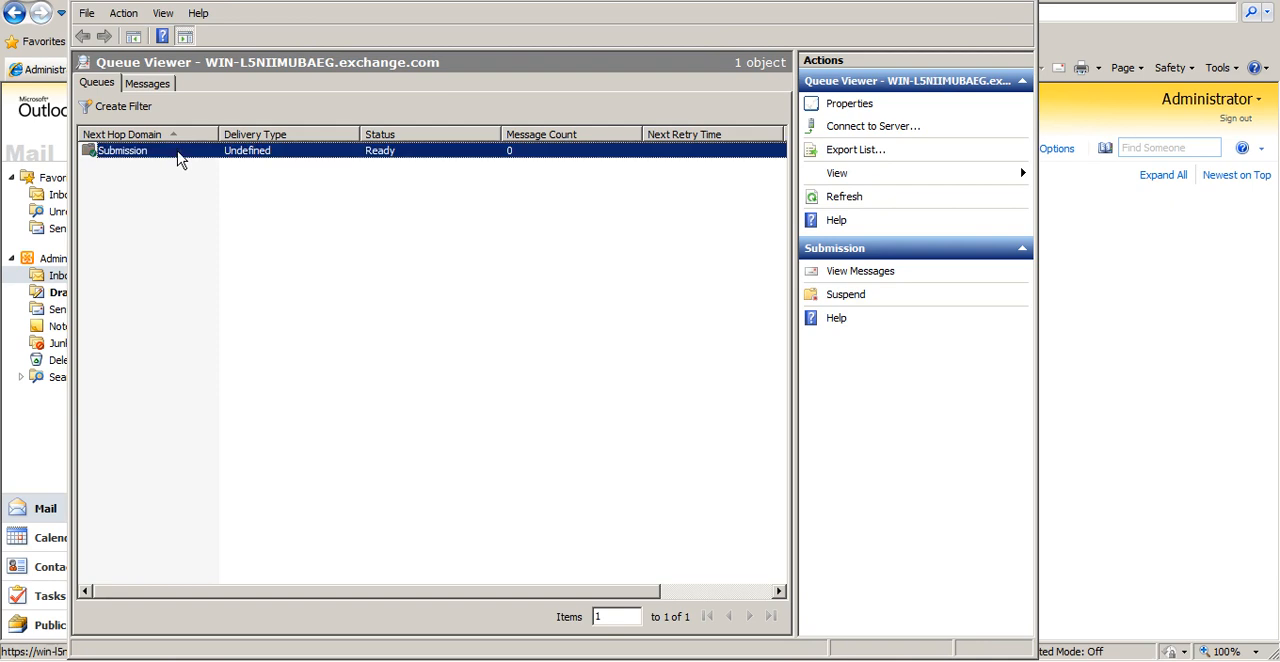
click(150, 88)
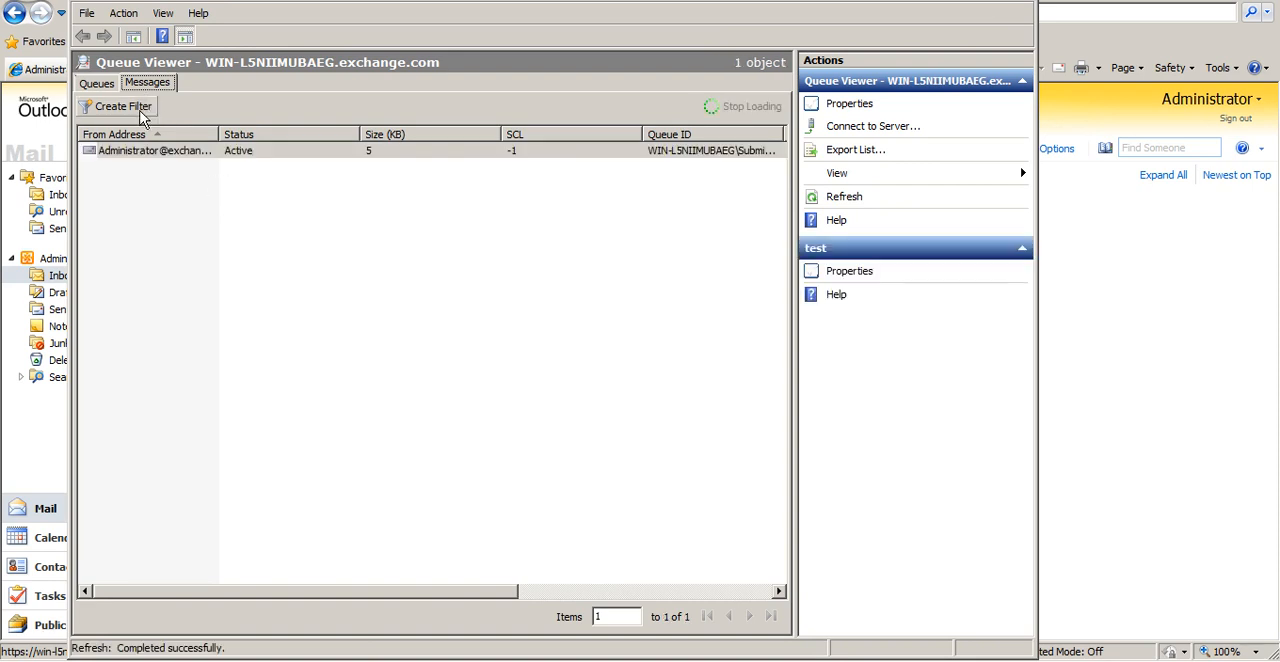
click(143, 152)
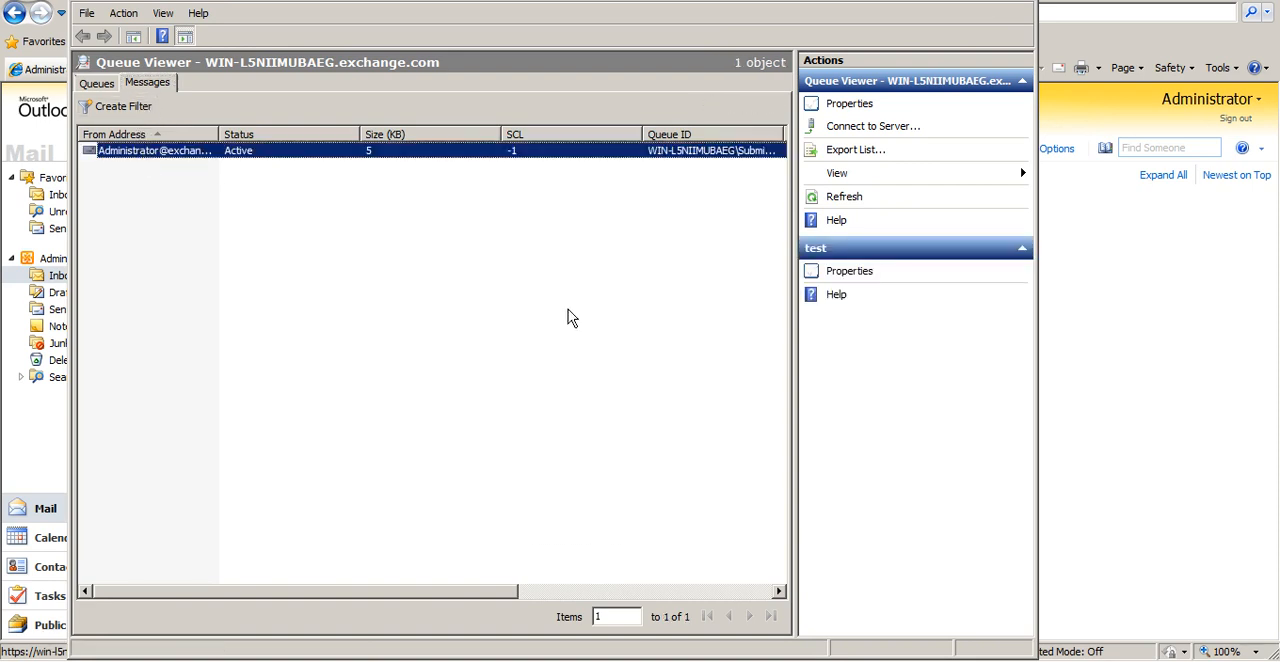
click(630, 591)
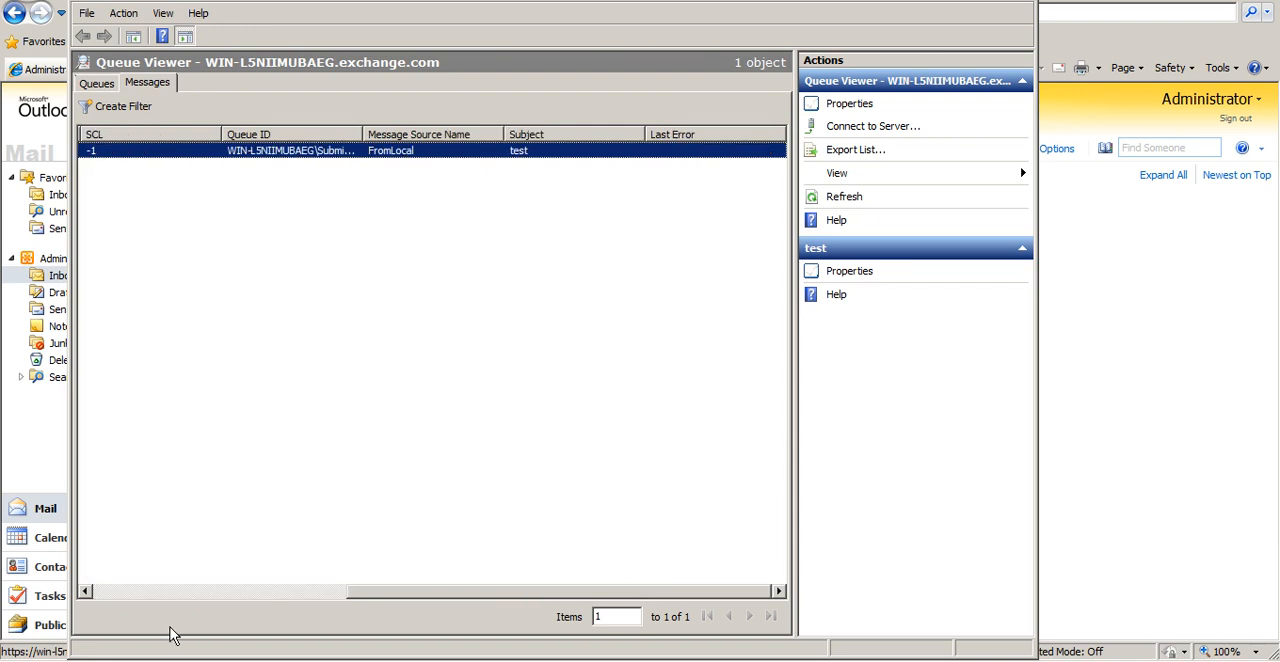
Check the general and recipient information in the queued "test" message's properties, then close the dialog
click(170, 592)
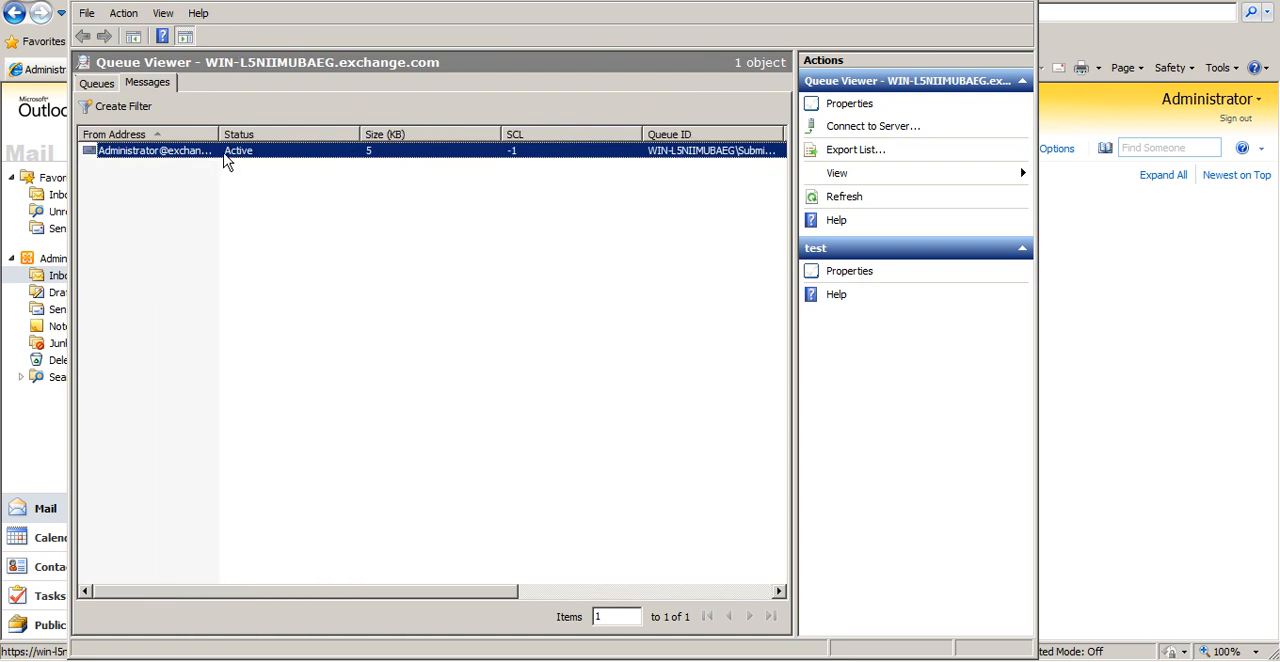
double_click(227, 163)
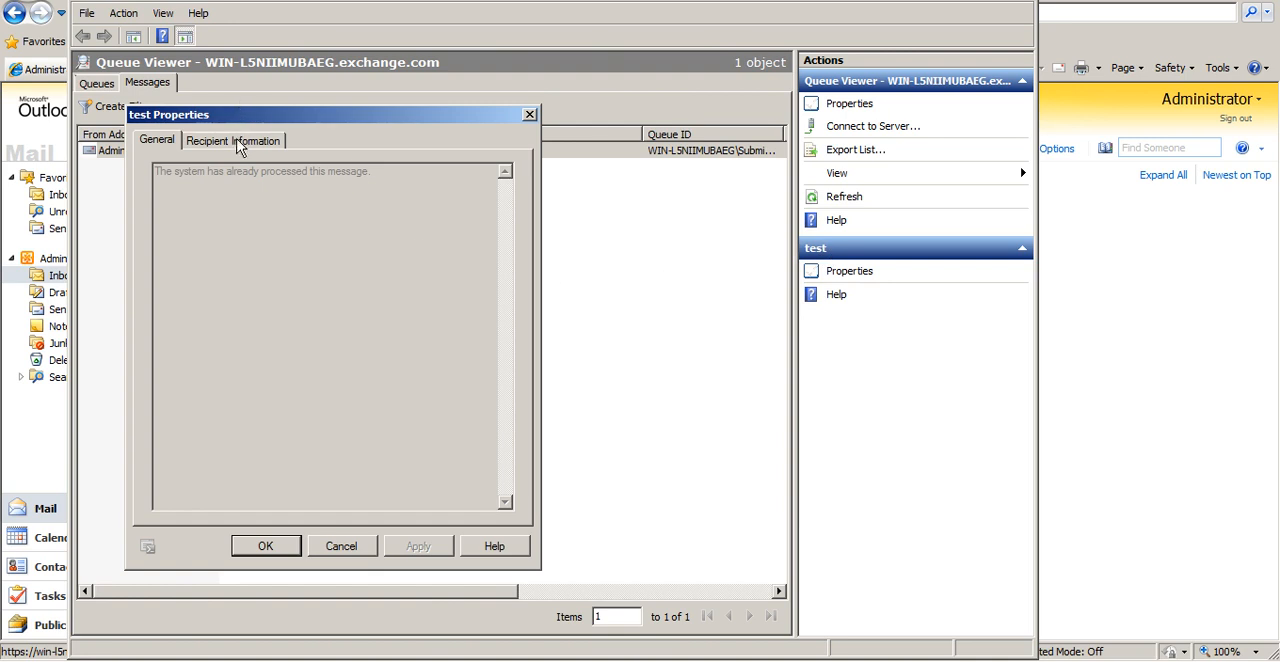
click(238, 141)
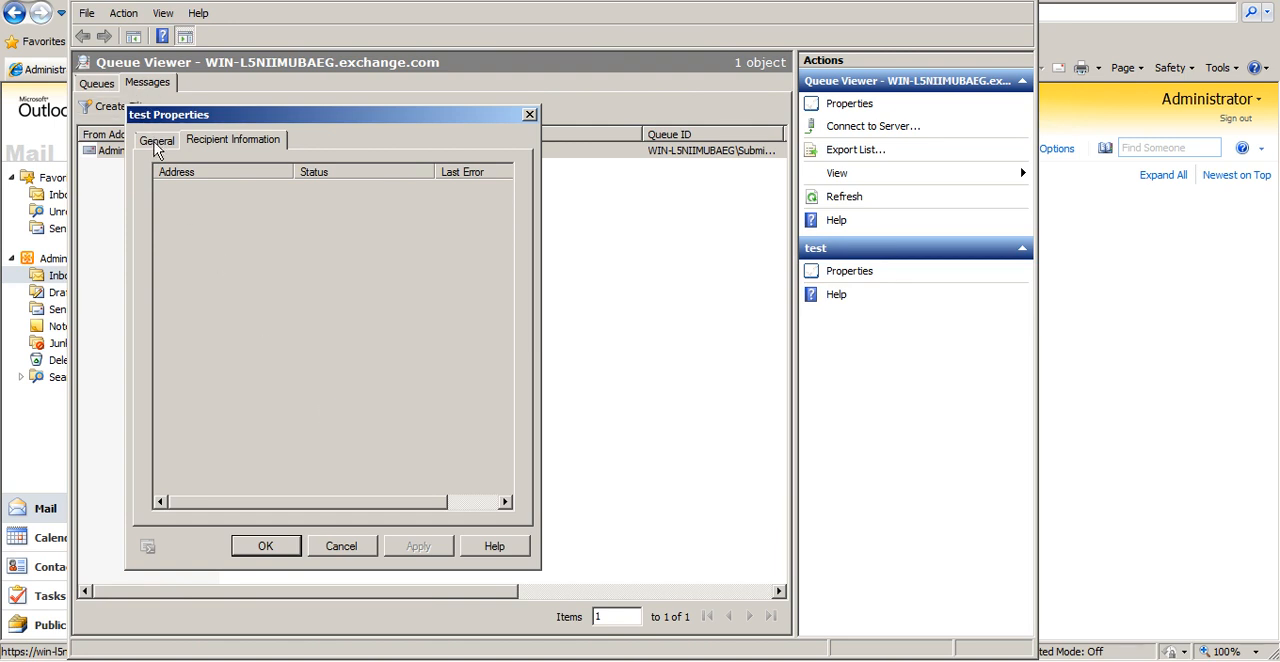
click(157, 143)
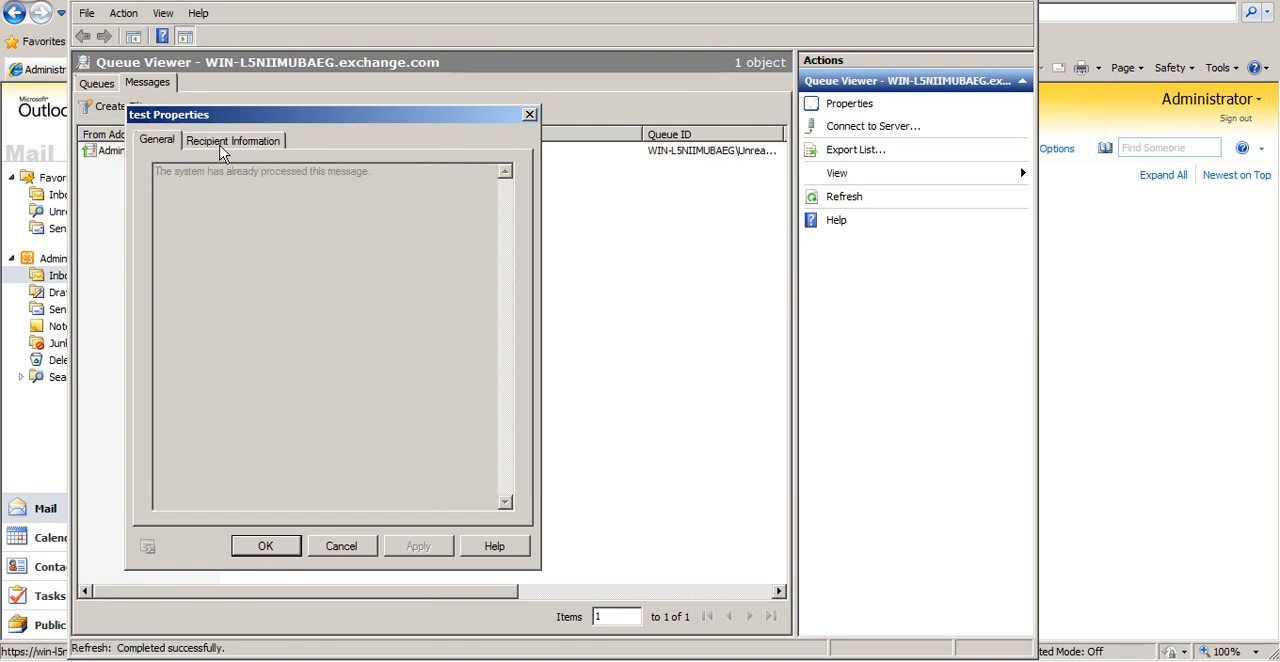
click(222, 145)
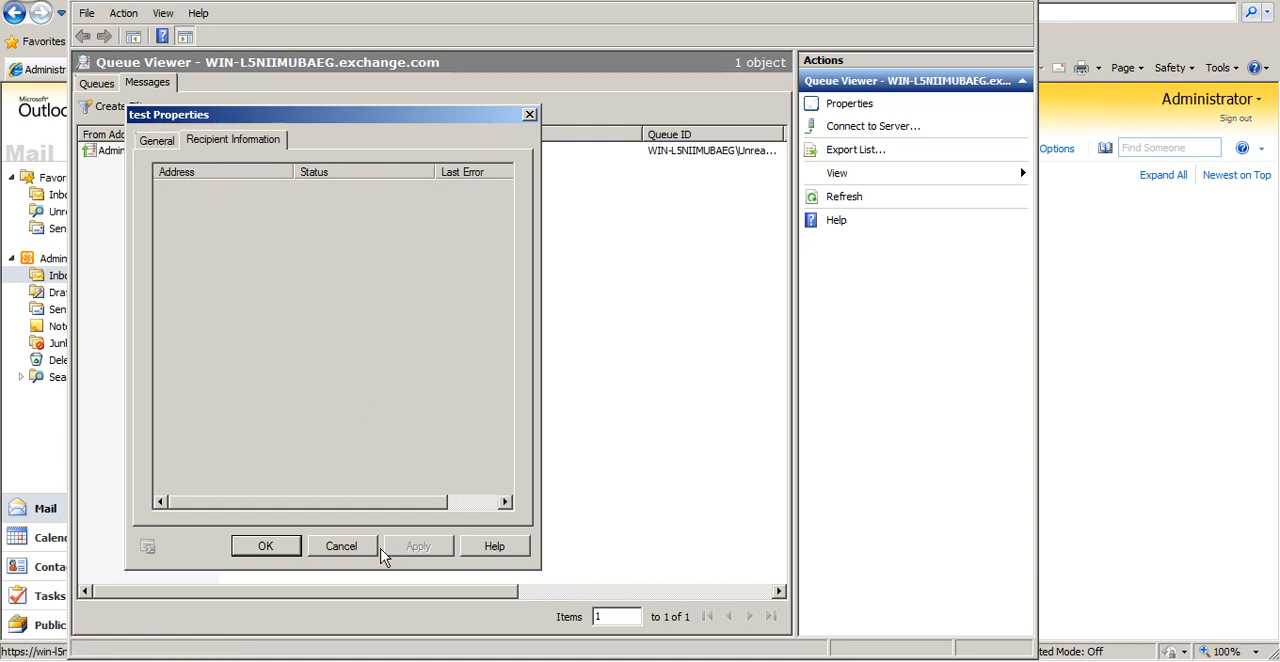
click(366, 550)
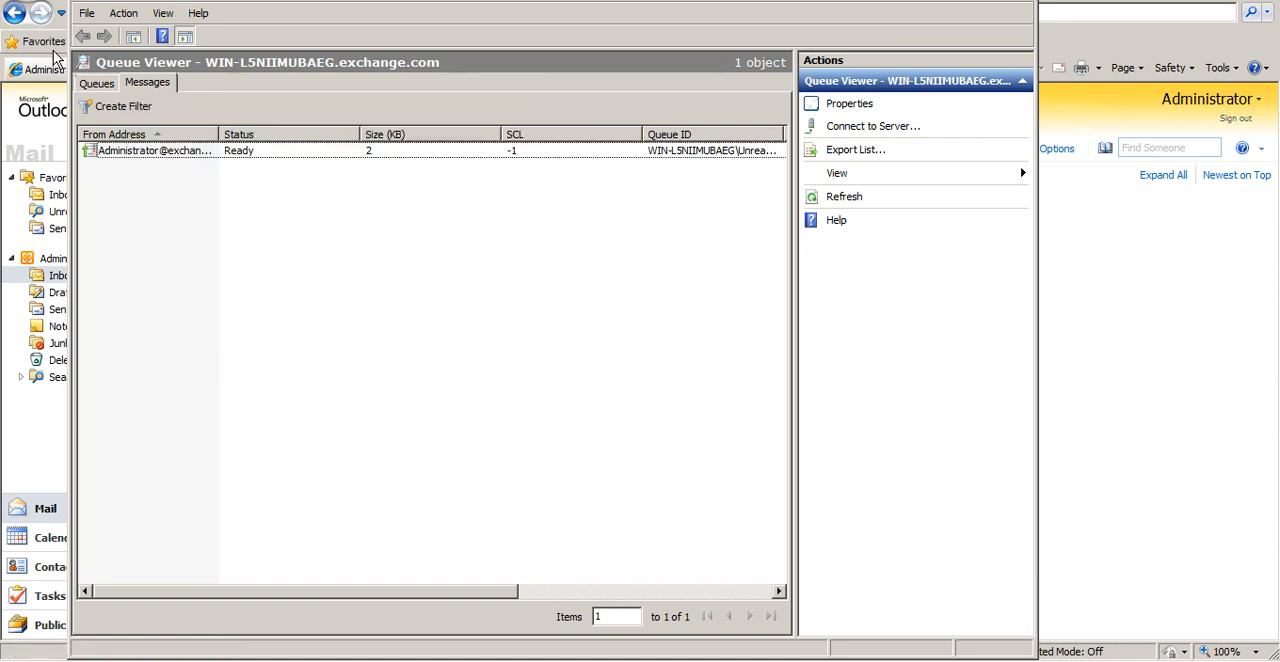
View the messages in the Submission queue and return to the list of all messages
click(96, 86)
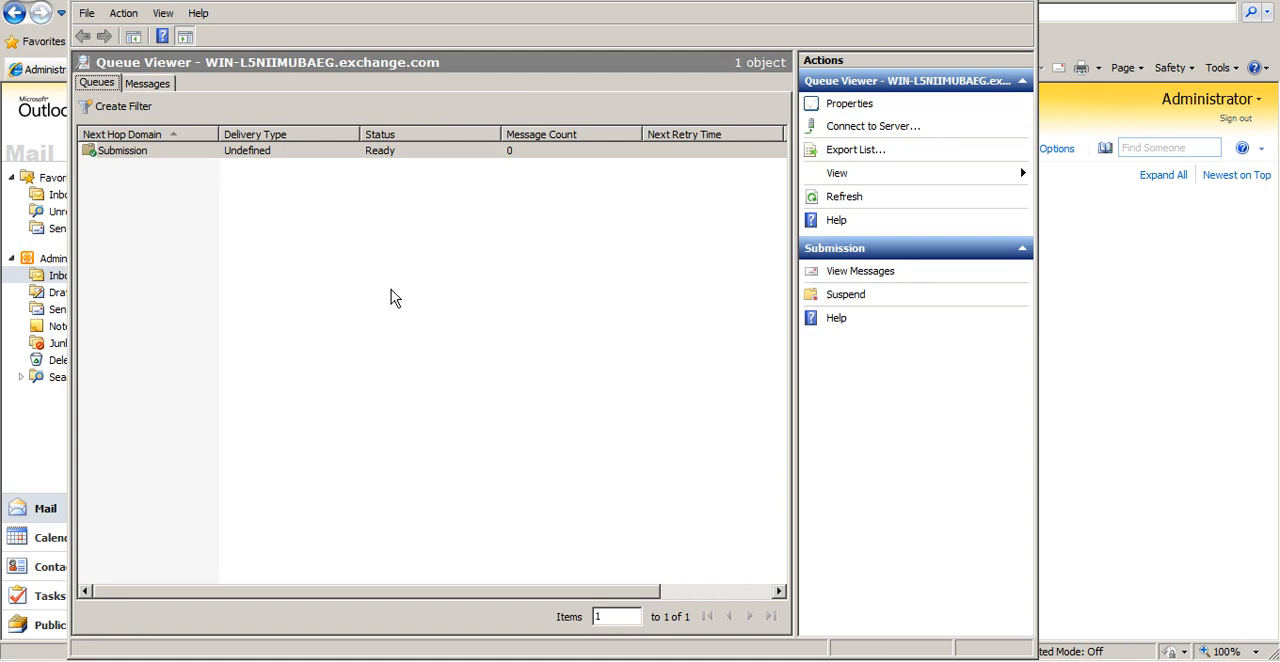
double_click(359, 158)
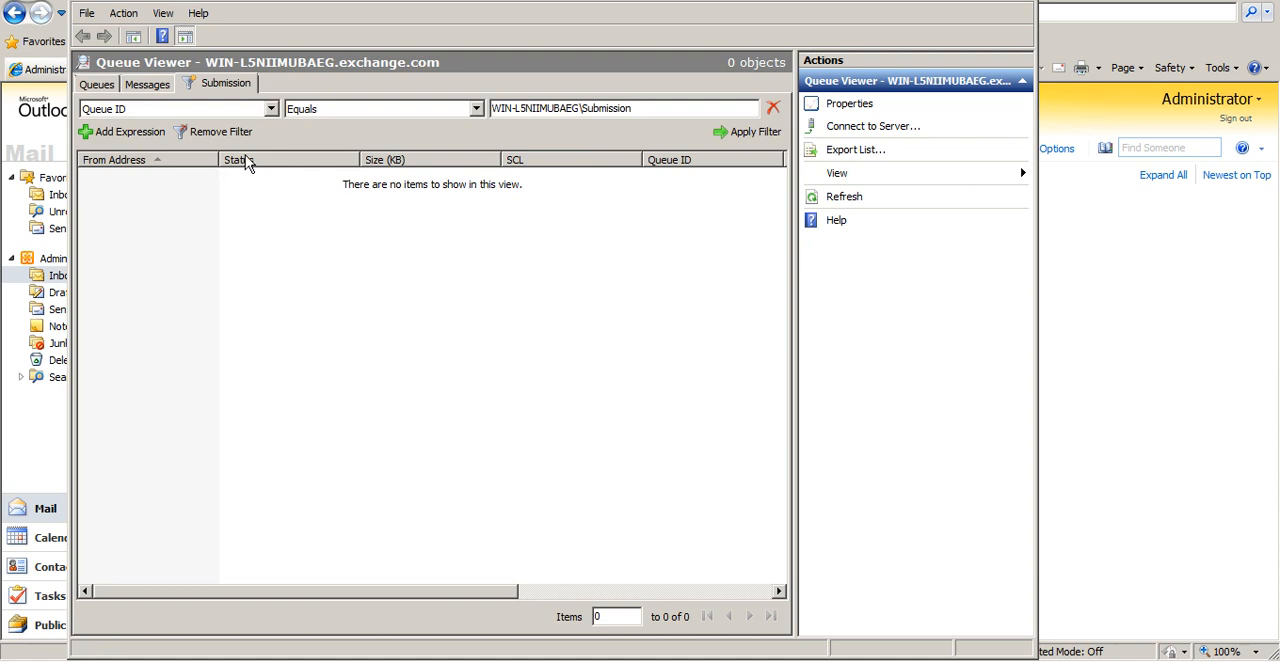
click(147, 85)
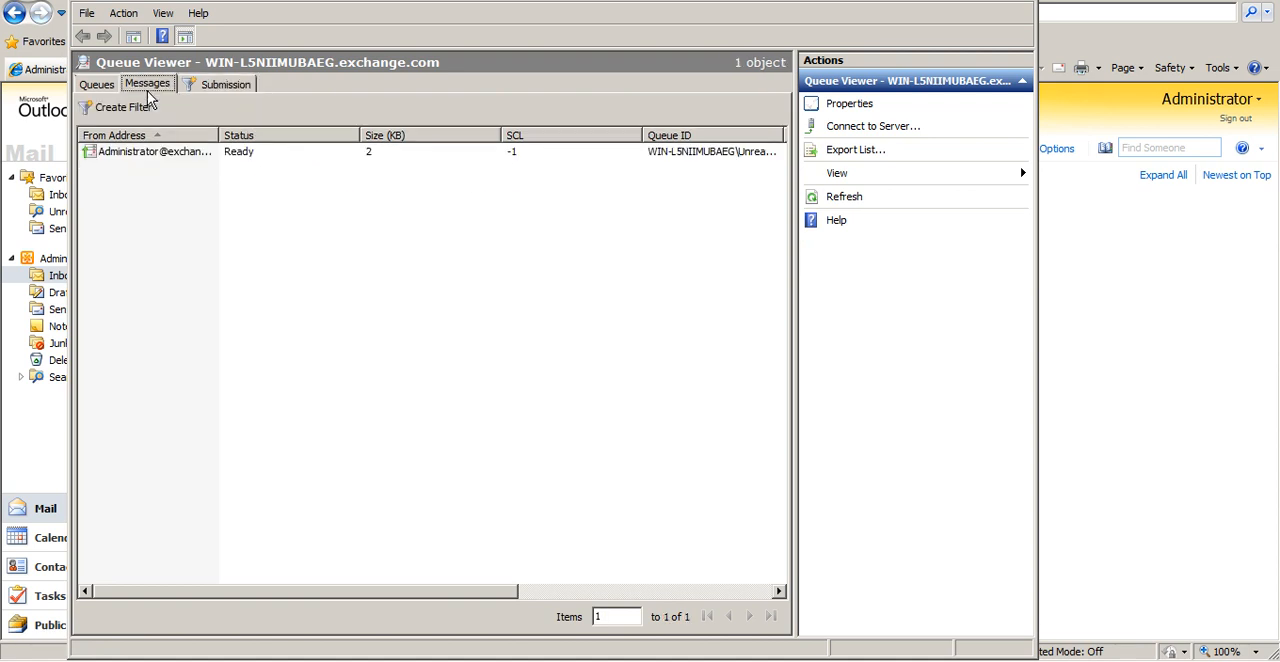
Reopen the properties of the "test" message, examine its error, queue ID and recipient details, and close them
click(247, 158)
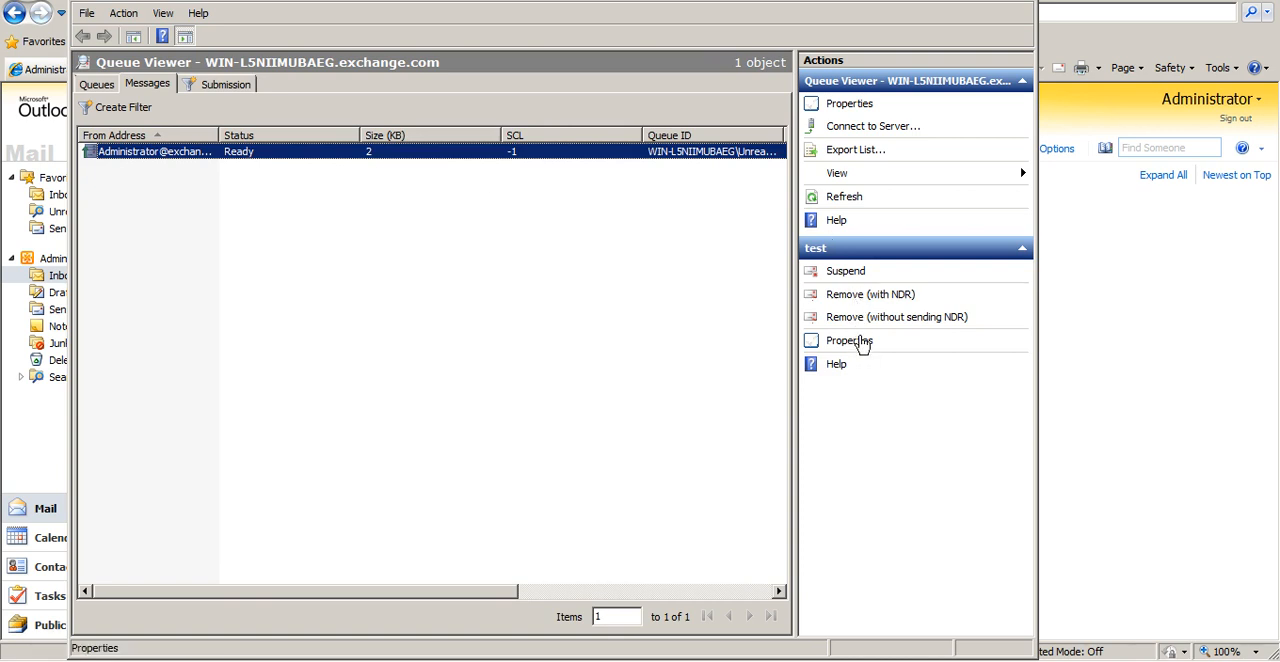
click(862, 342)
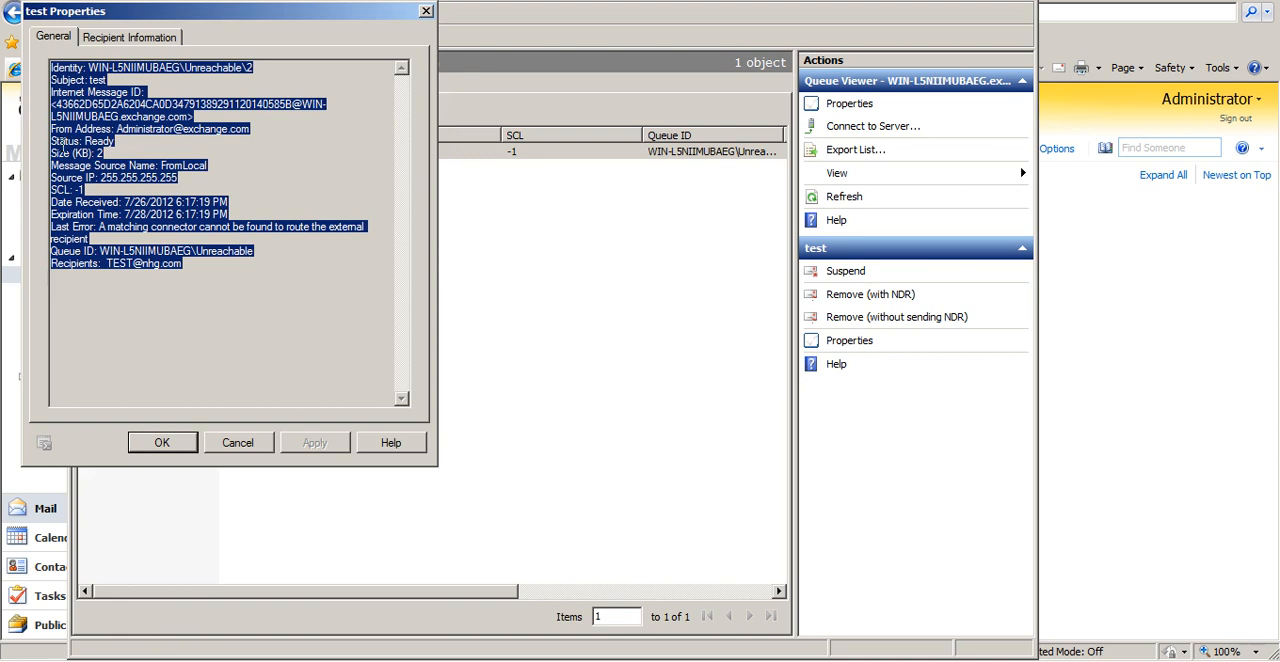
click(163, 300)
click(184, 264)
drag(184, 264, 93, 264)
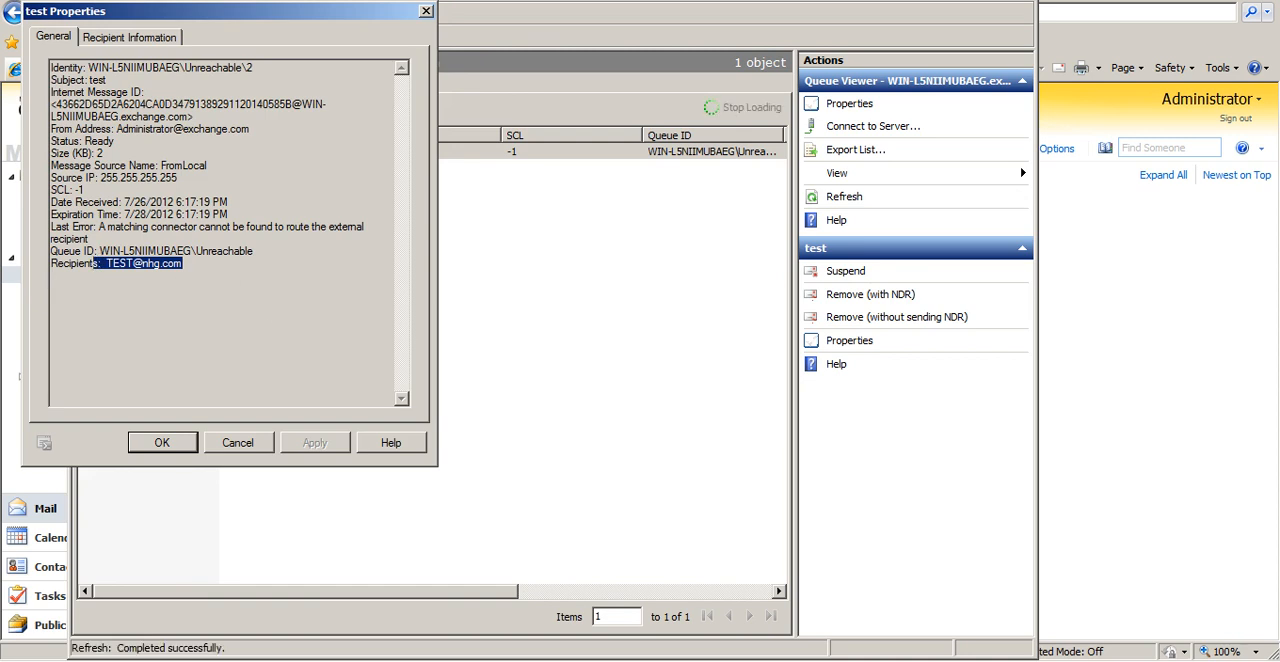
click(165, 36)
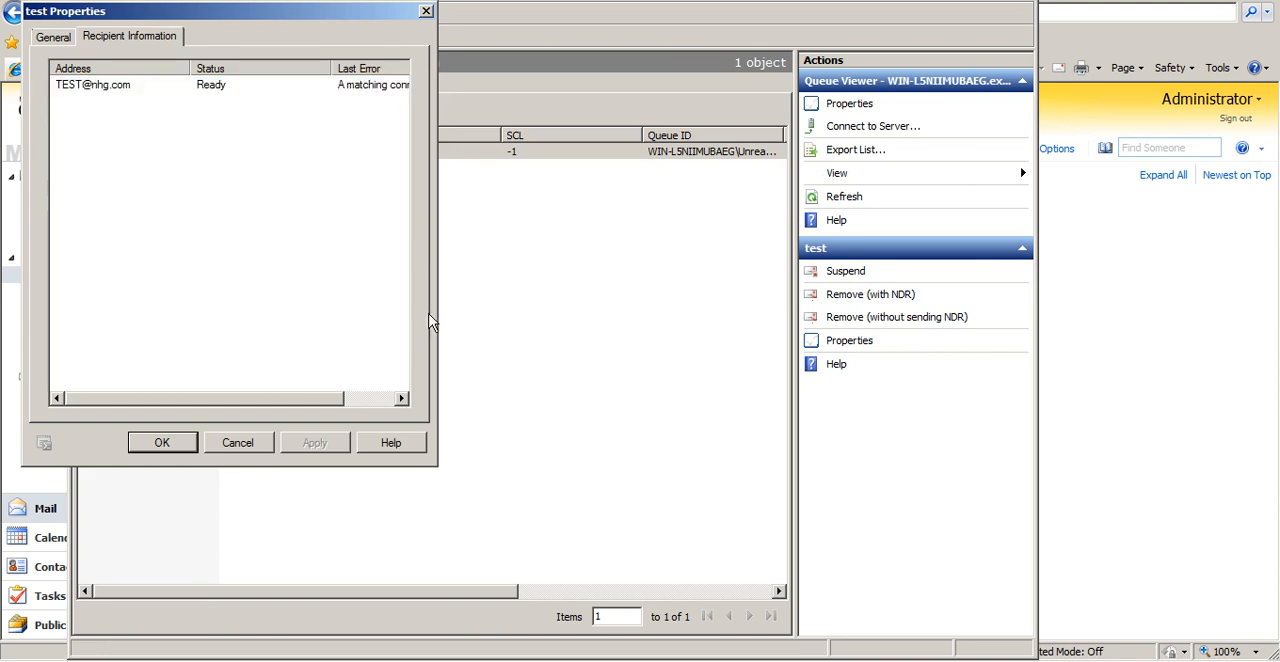
click(252, 443)
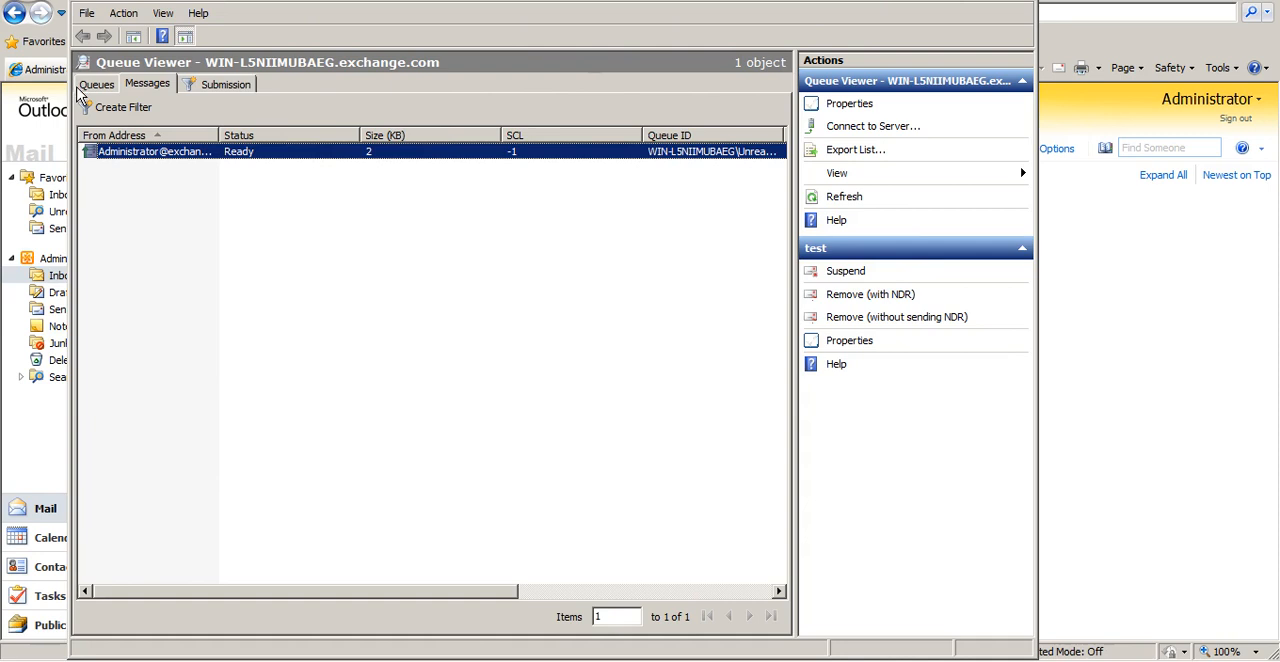
Review the list of queues with Queue Viewer maximized, then switch back to the Toolbox in the Exchange Management Console
click(82, 88)
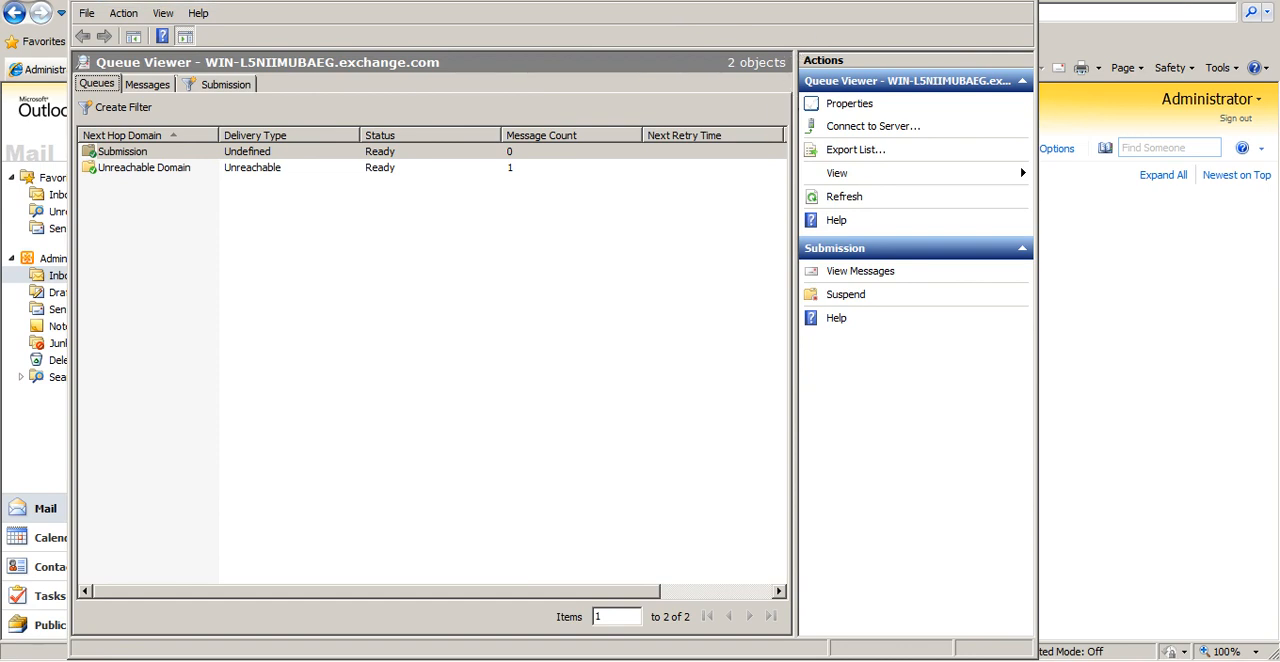
double_click(430, 1)
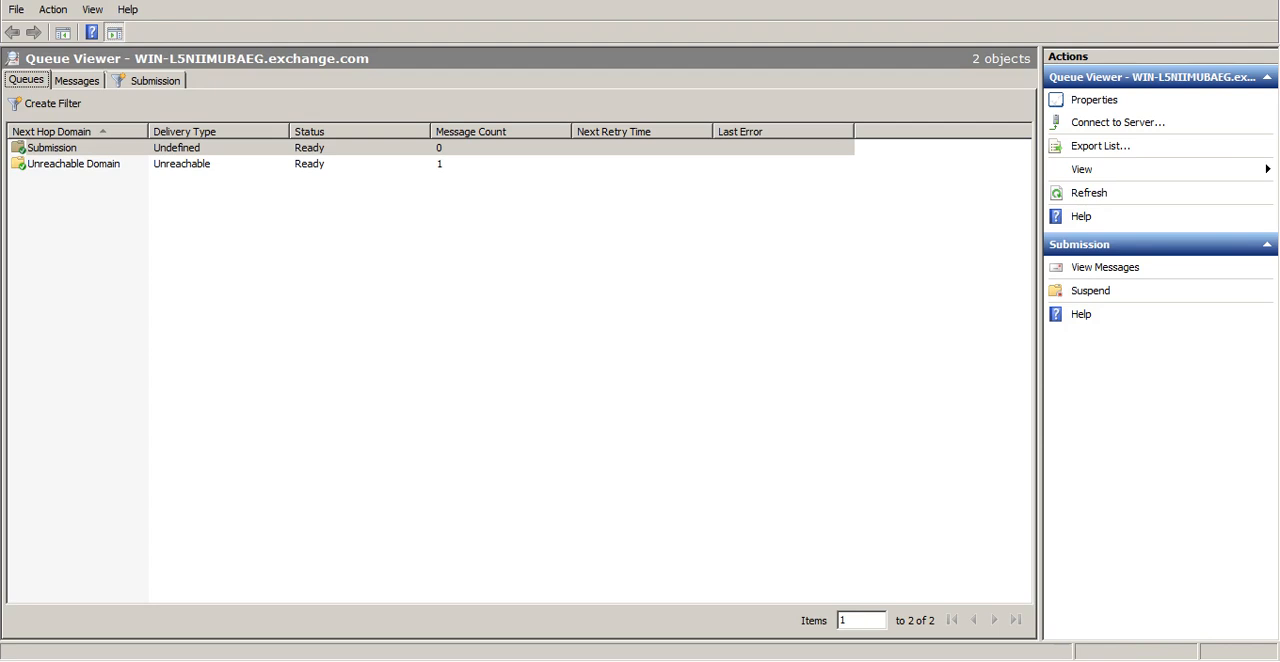
key(alt+Tab)
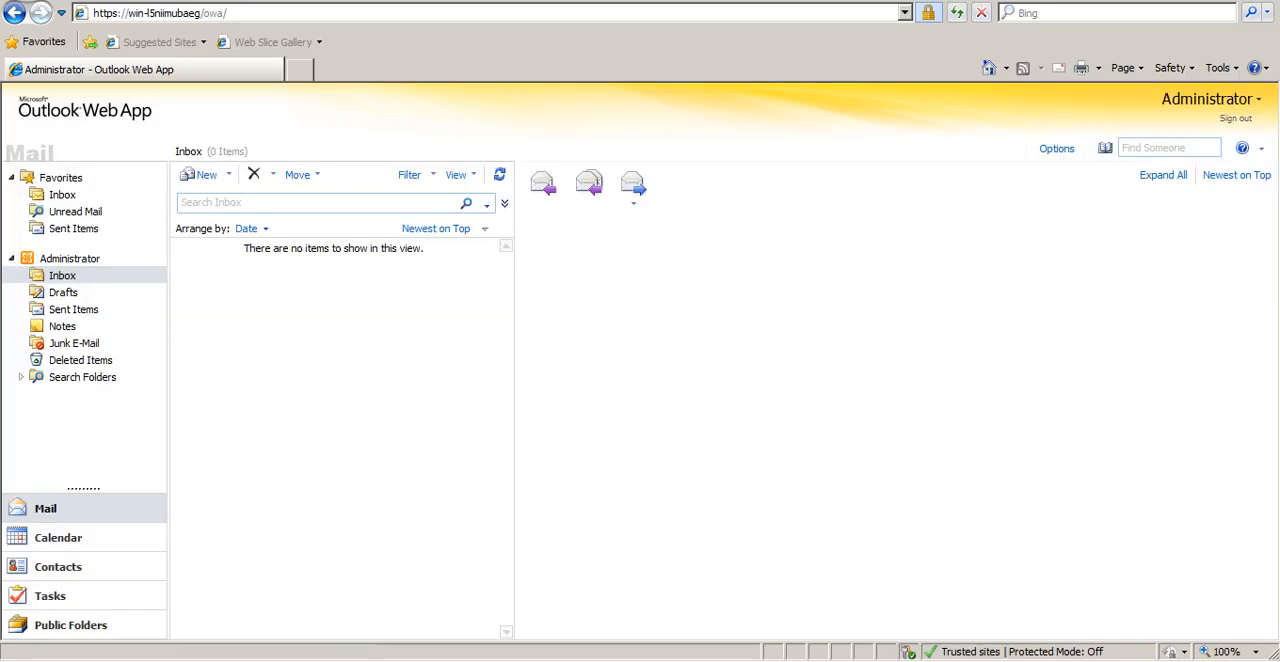
key(alt+Tab)
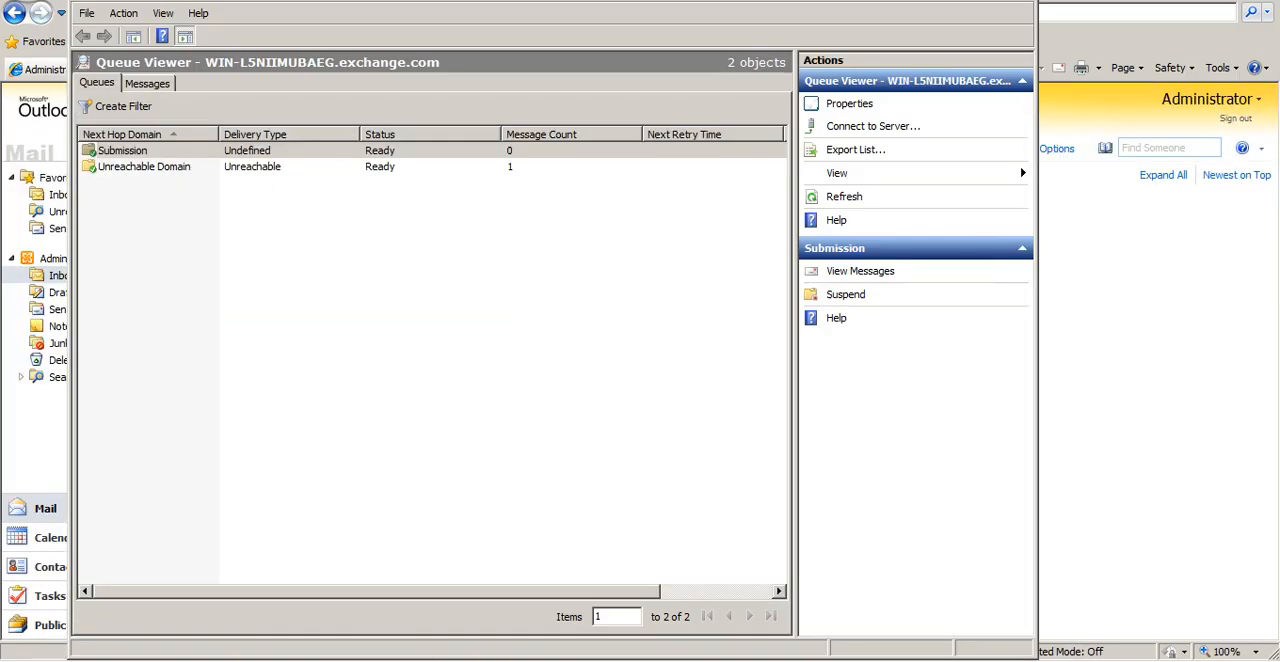
key(alt+Tab)
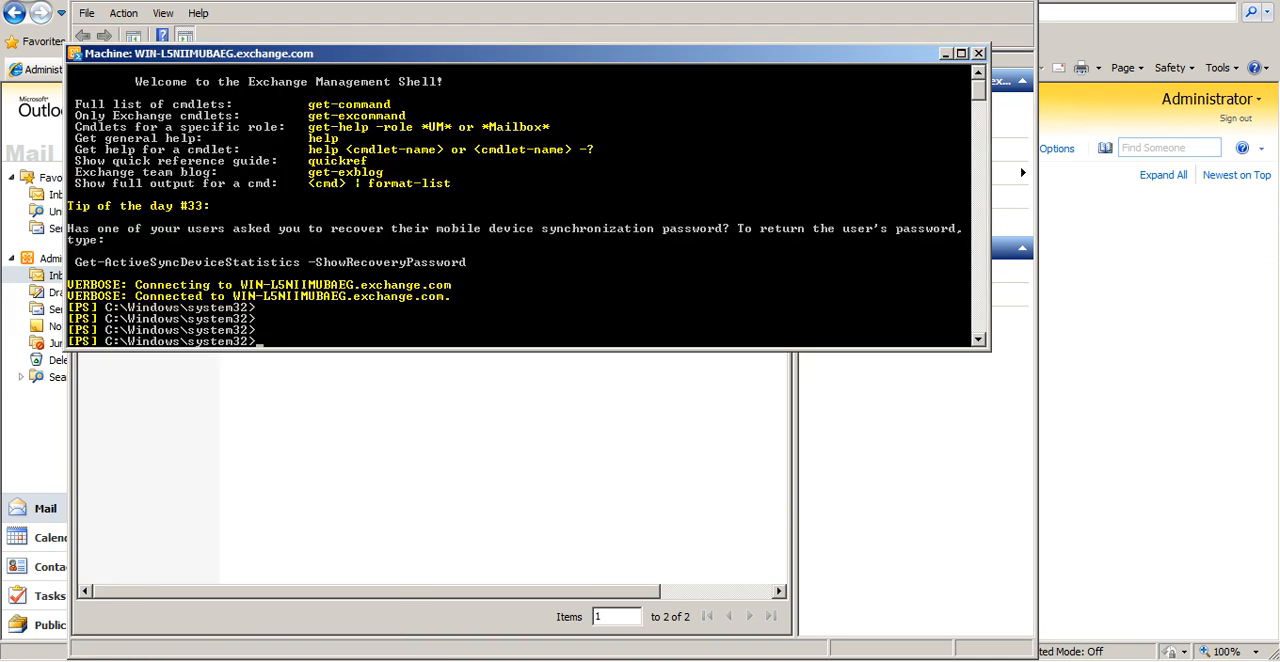
key(alt+Tab)
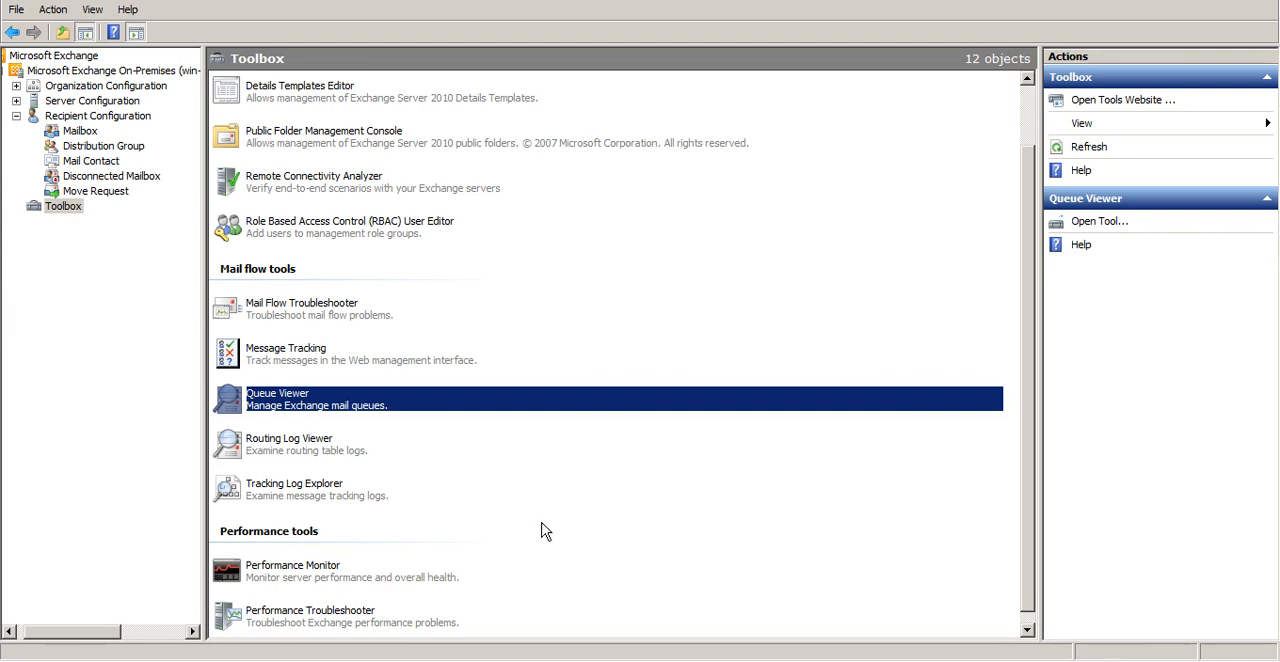
click(1031, 629)
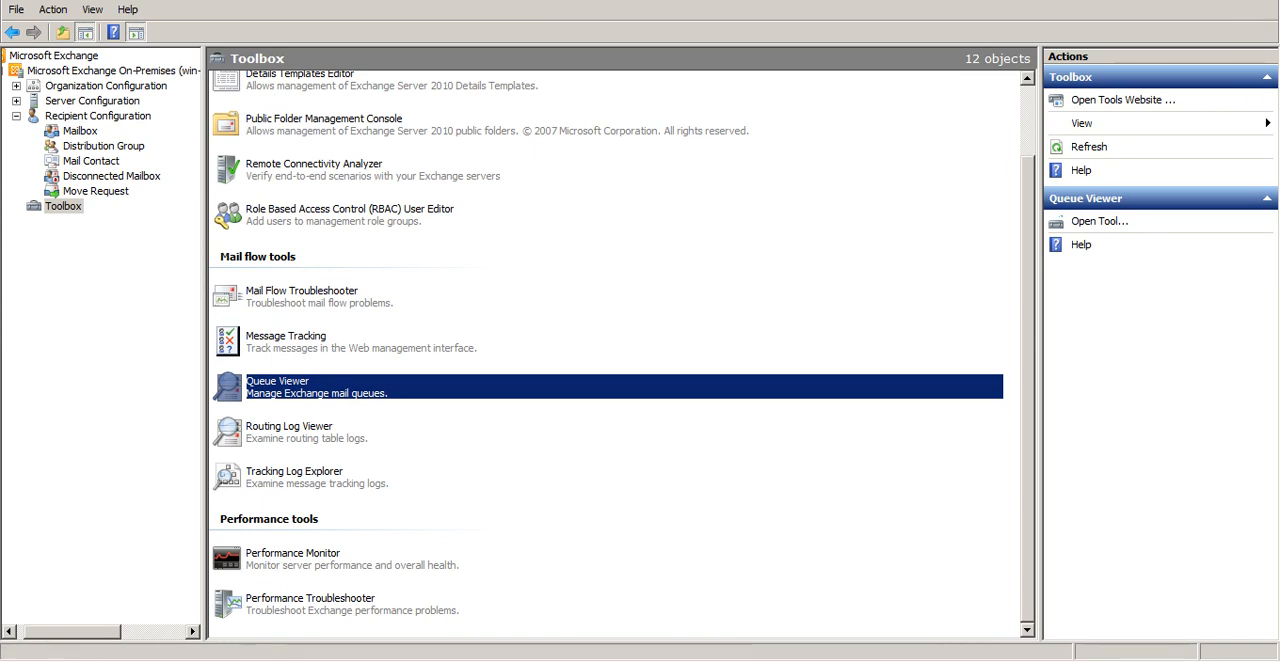
Search the server's programs for "ex" and bring up the Exchange Management Shell
click(15, 658)
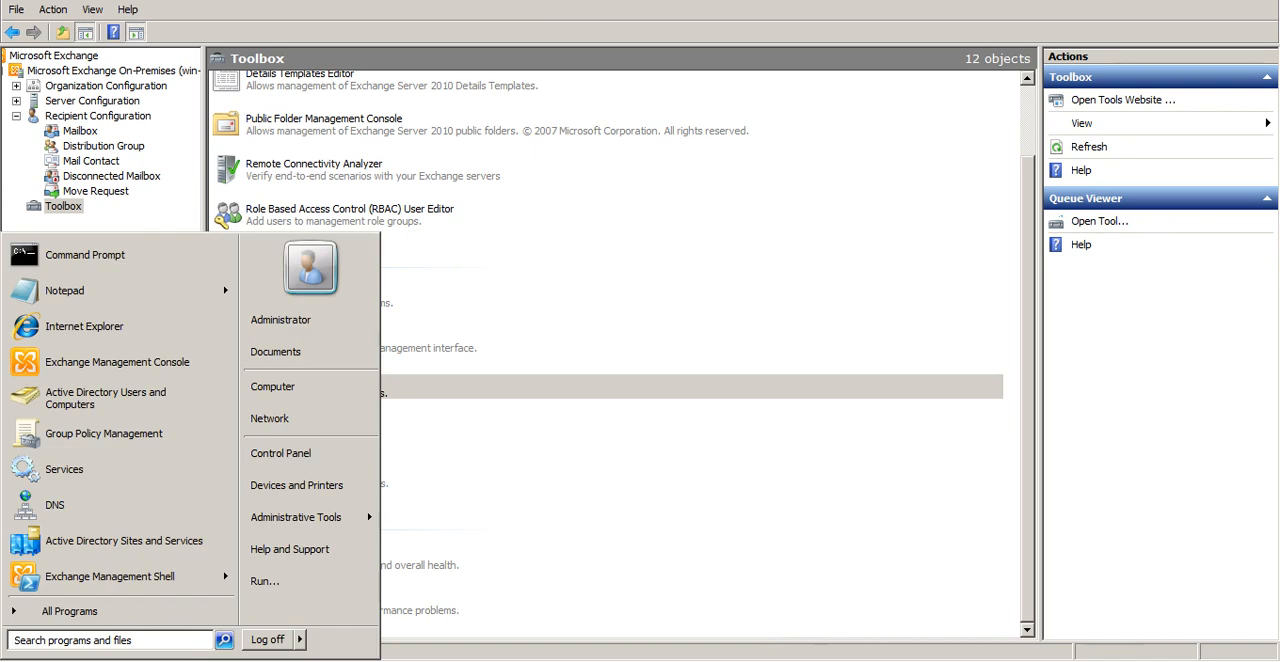
text(ex)
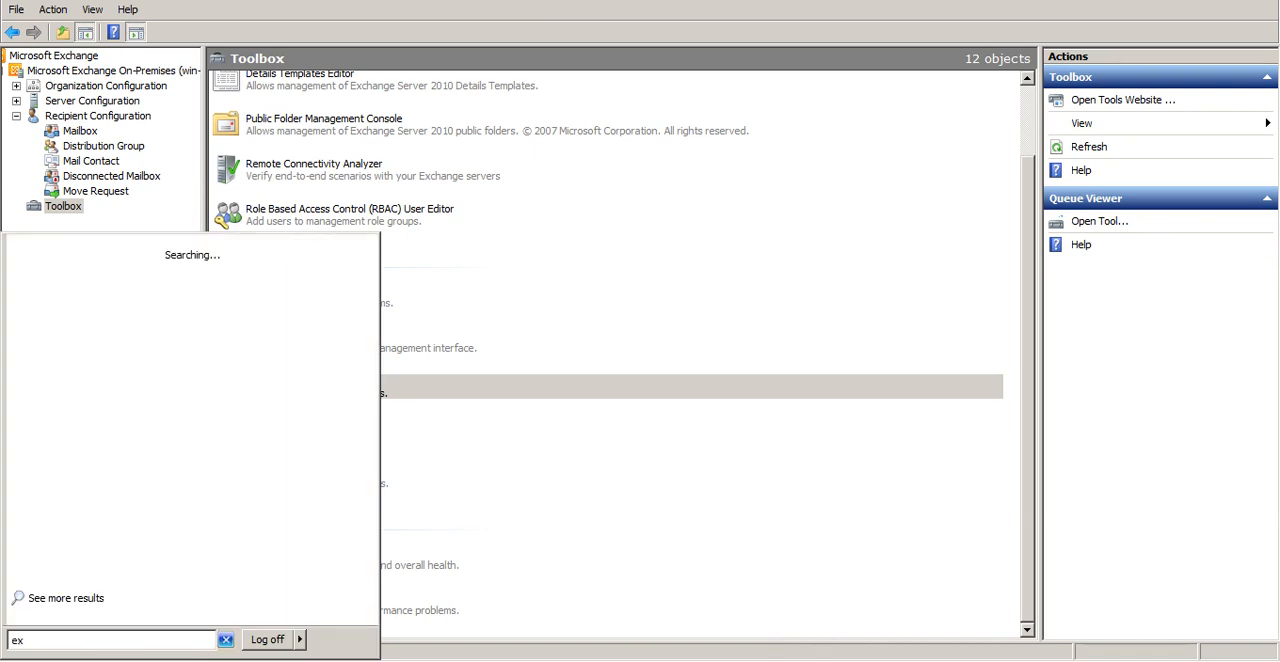
key(Down)
key(Down)
key(Down)
key(Return)
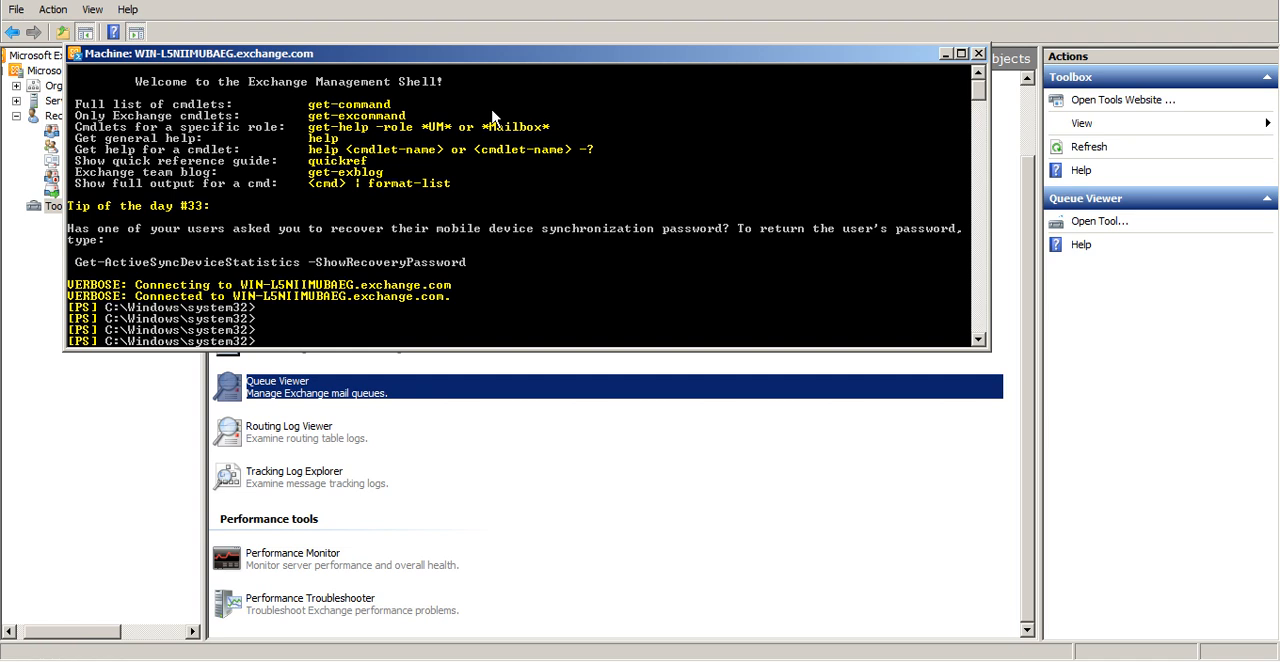
Start recording the shell session with the Start-Transcript cmdlet
text(star)
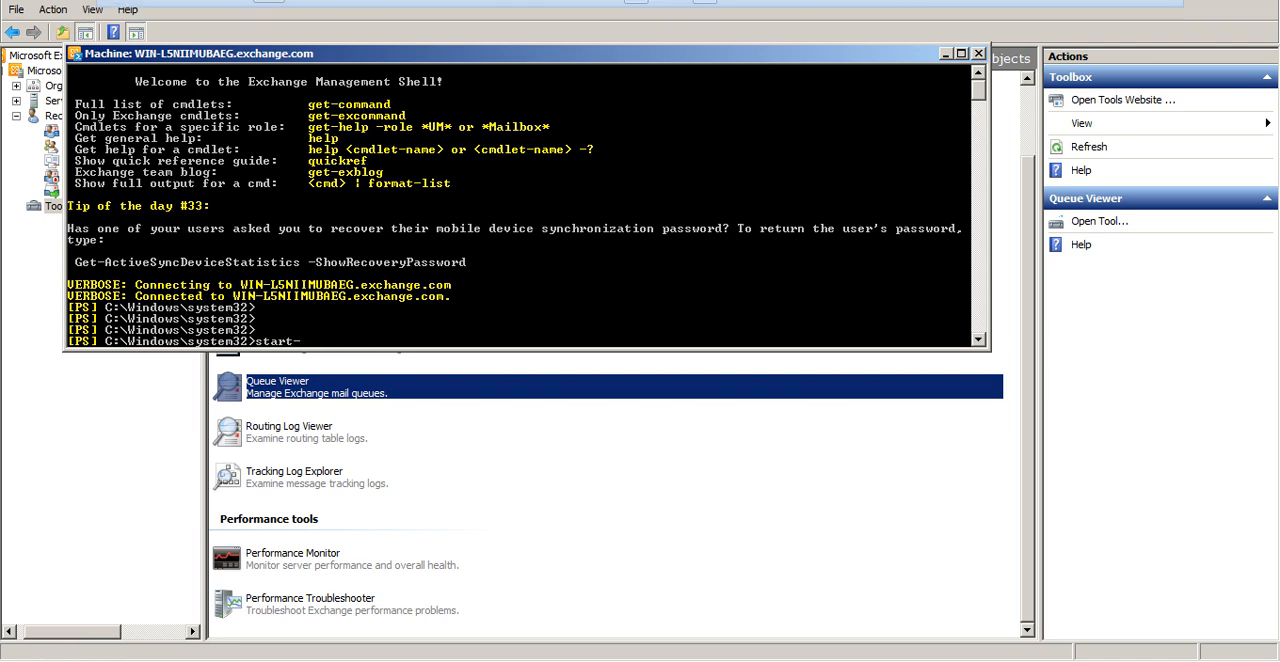
text(tra)
key(Tab)
key(Tab)
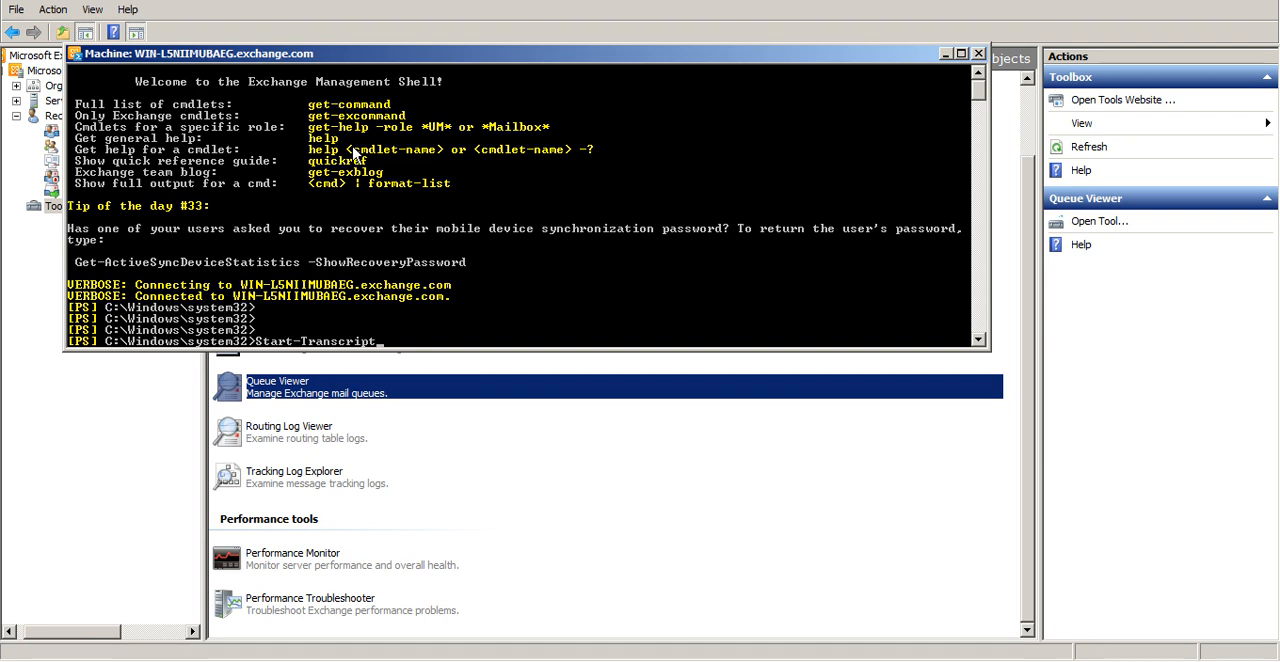
key(Return)
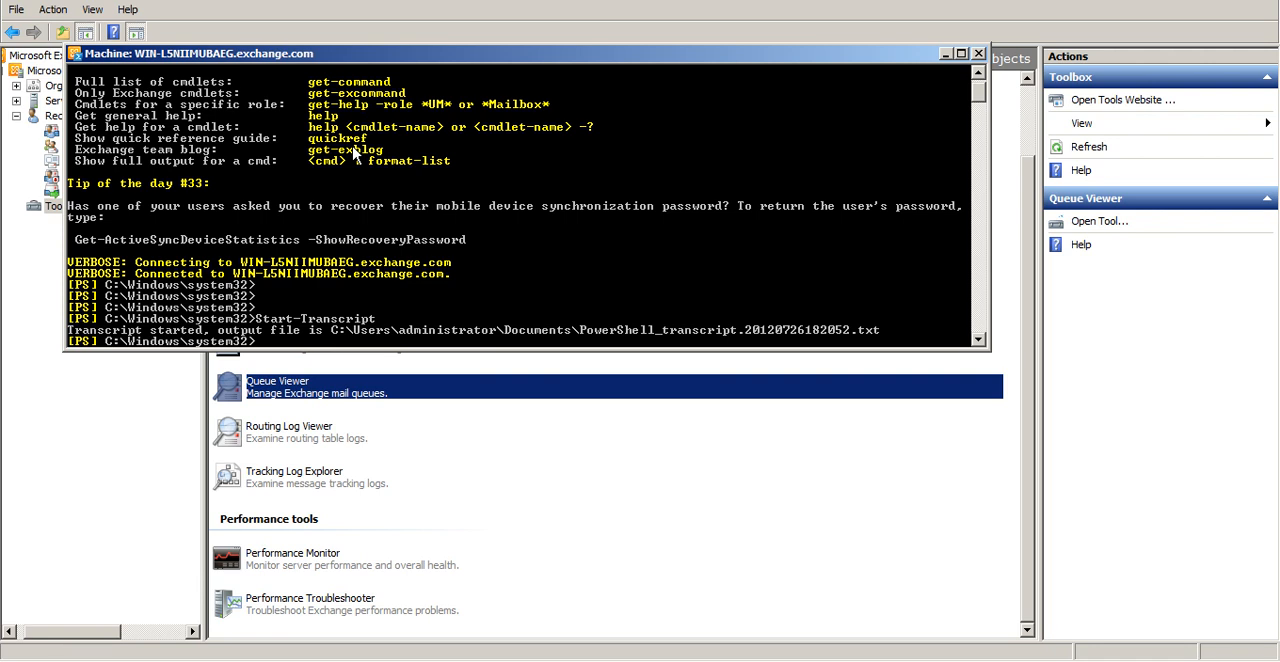
List all users in the Exchange Management Shell with get-user
text(get-user)
key(Return)
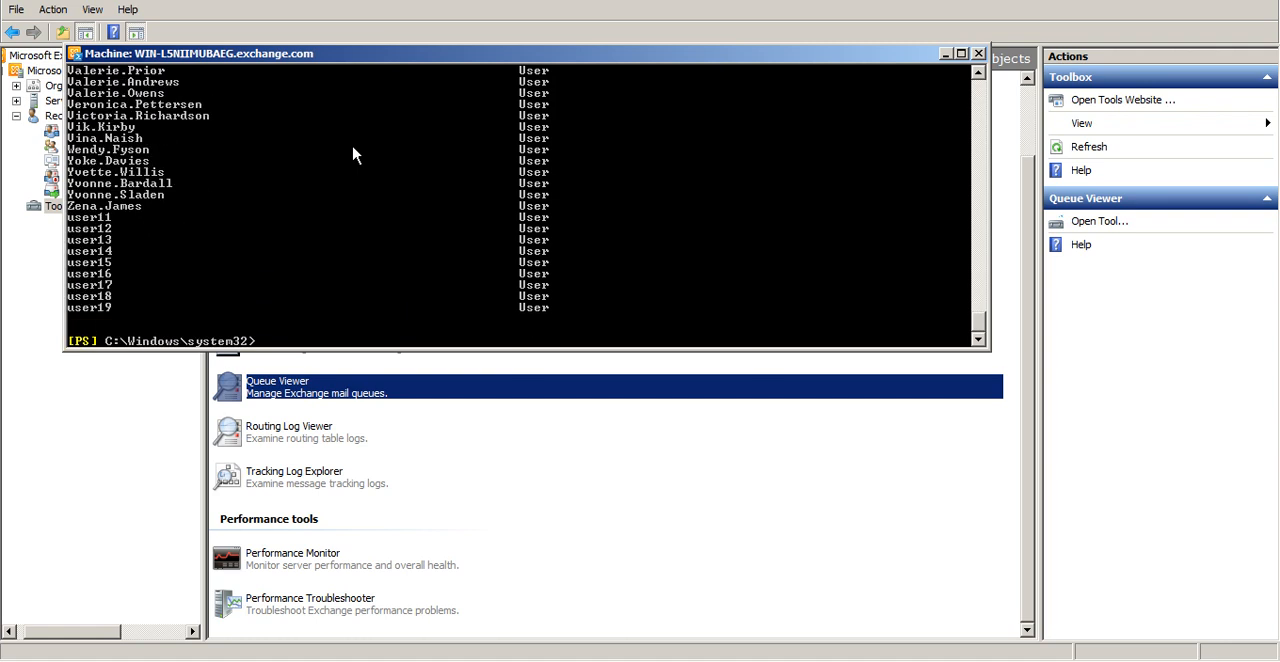
List the existing mailboxes in the Exchange Management Shell with get-mailbox
text(g)
key(BackSpace)
text(get-mailbox)
key(Return)
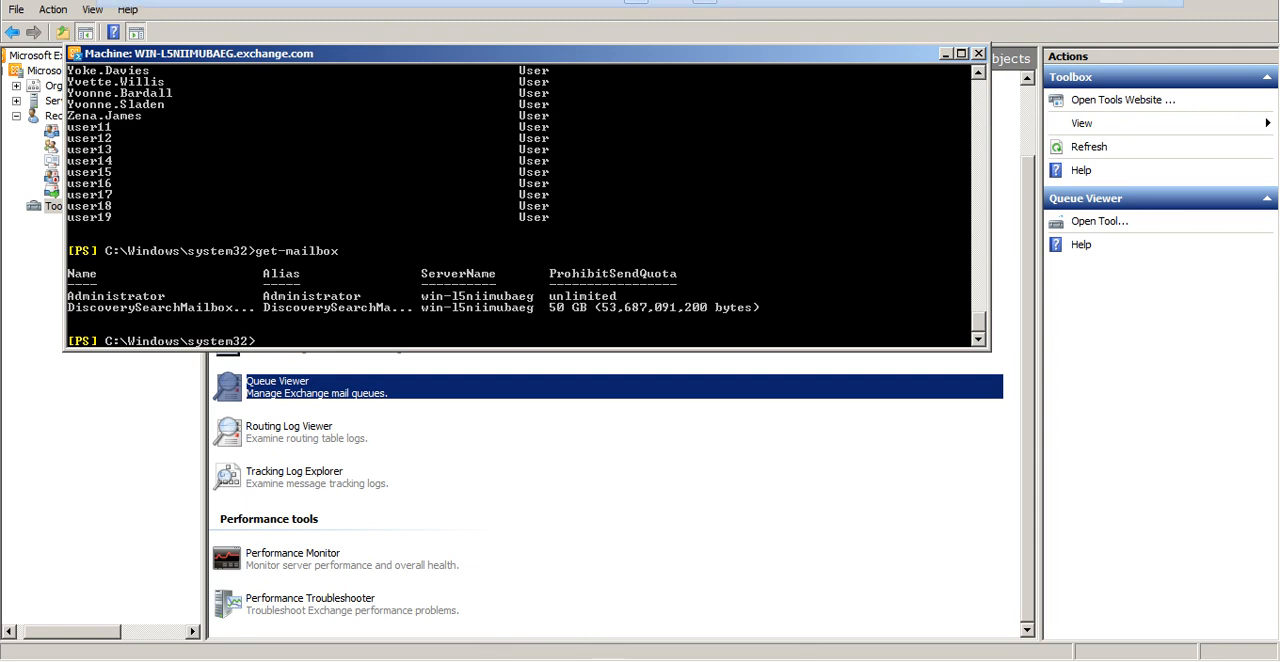
Search the host computer for "exchang" and view Exchange_2010_Course_Outline.pdf
click(1111, 2)
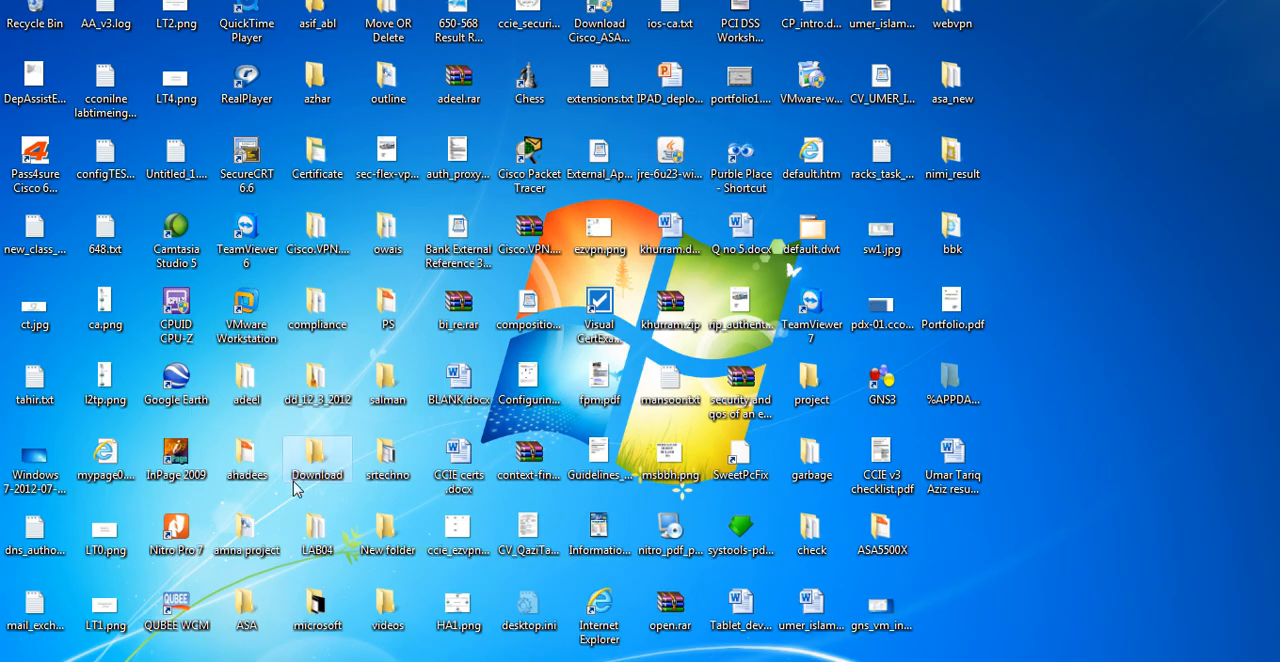
key(super)
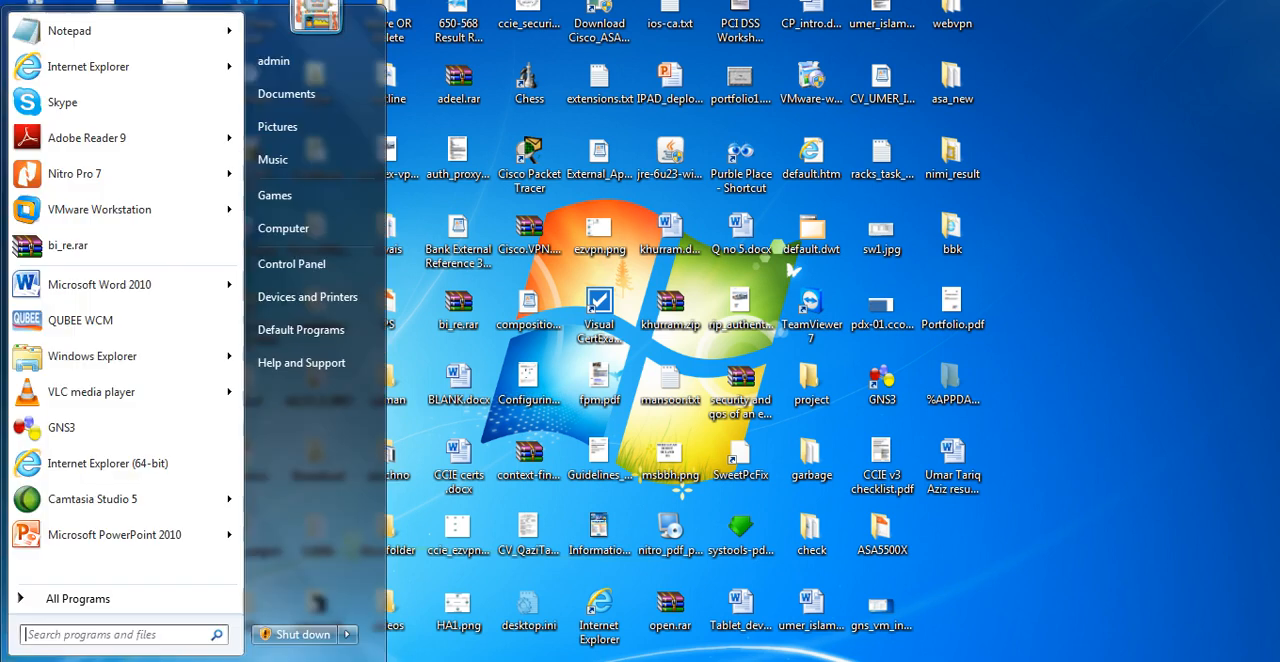
text(exchang)
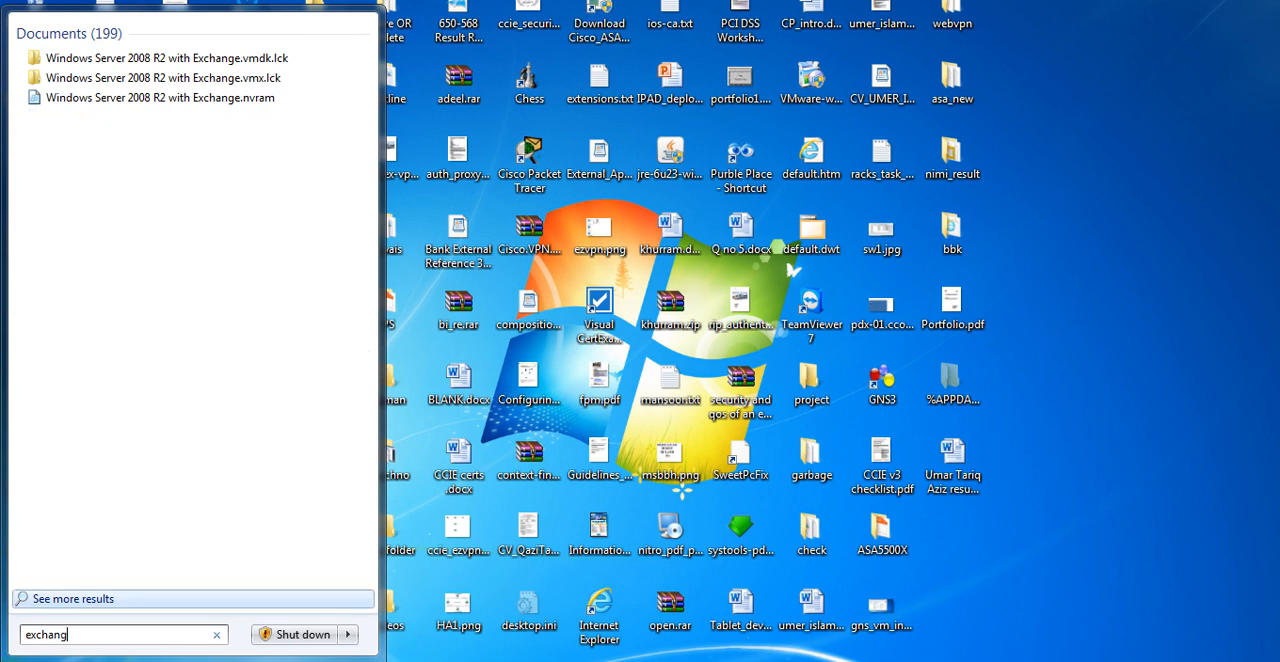
text(r)
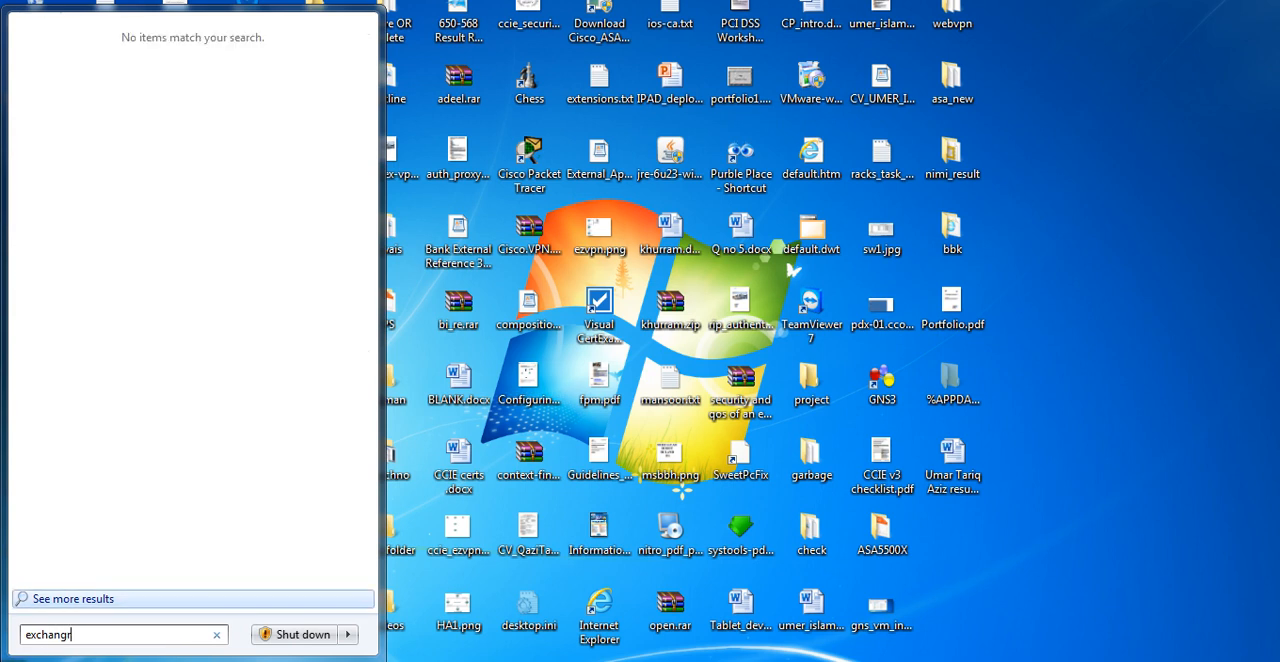
key(BackSpace)
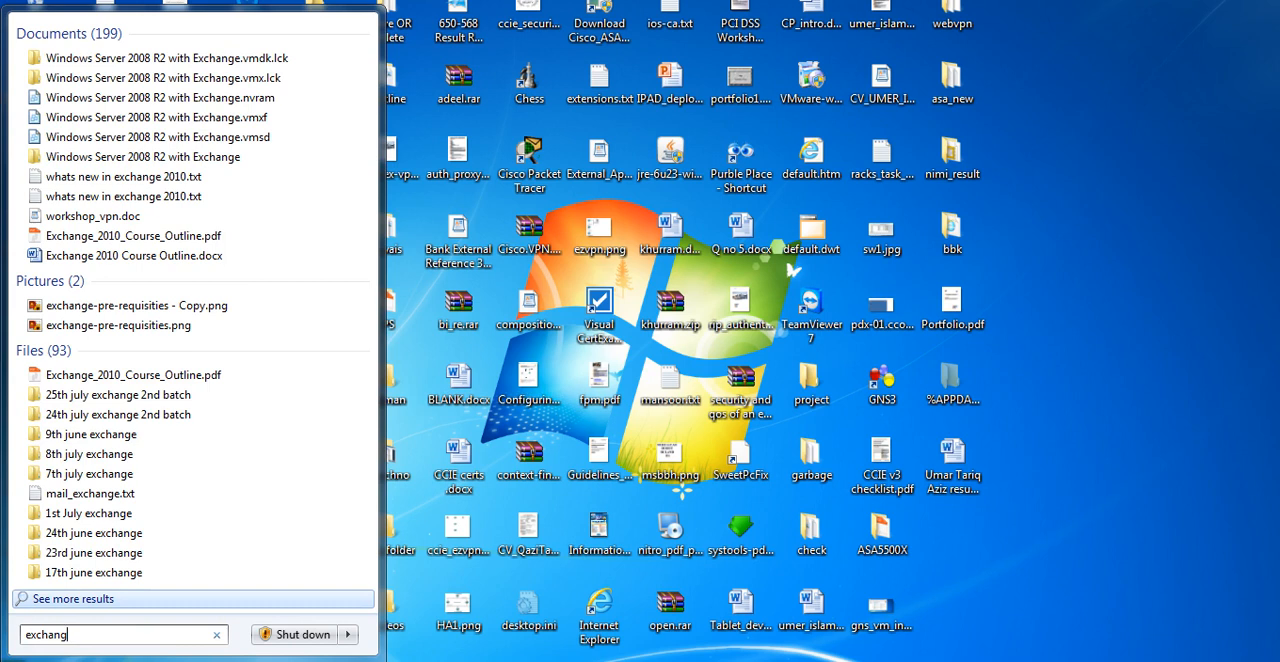
click(236, 244)
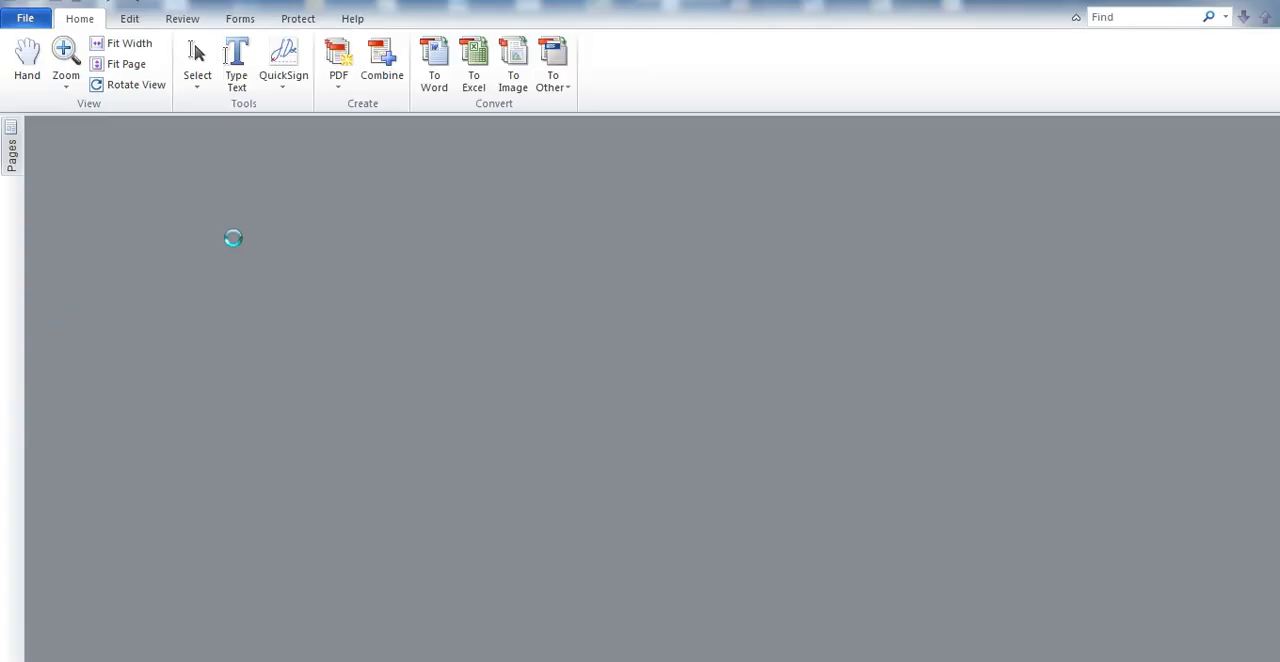
scroll(233, 238, down, 3)
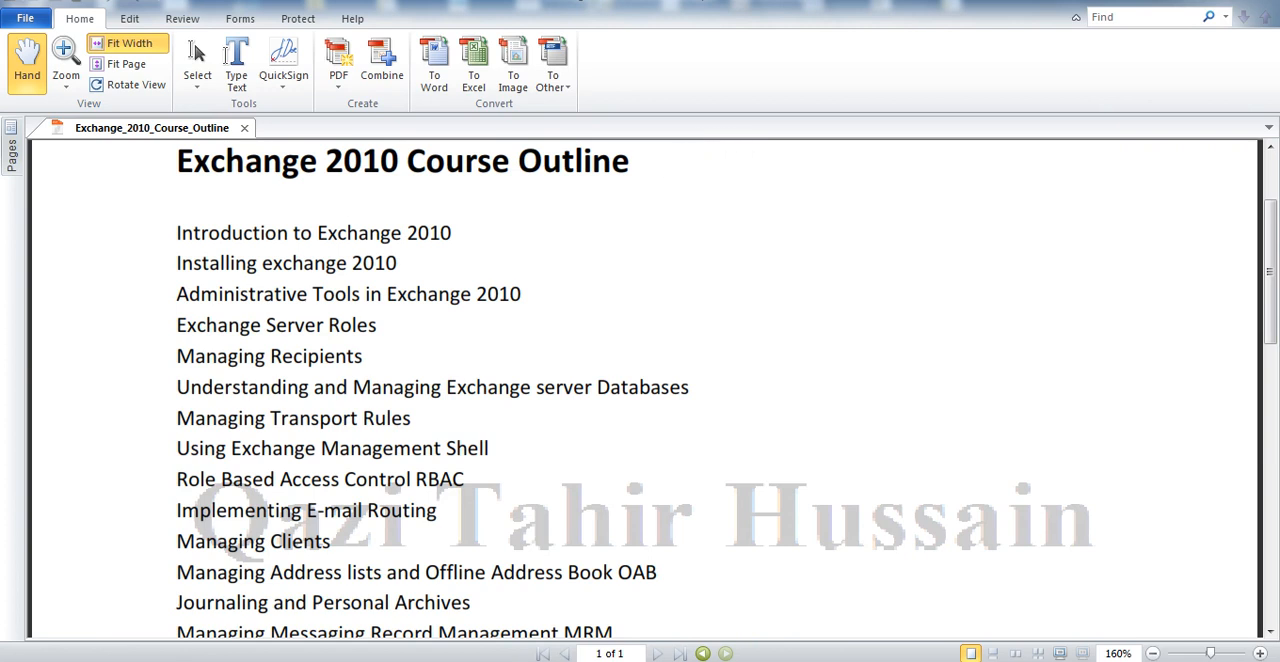
Switch back to the Windows Server virtual machine, bring up Active Directory Users and Computers and expand the exchange.com domain
key(super+d)
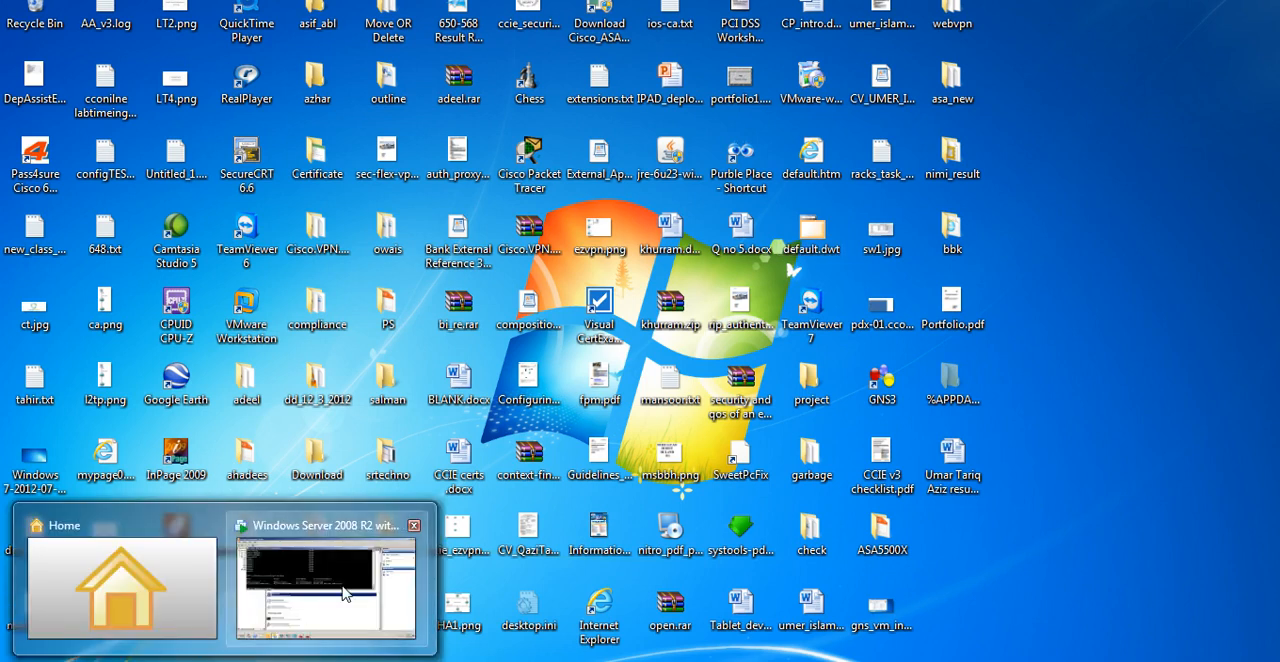
click(327, 608)
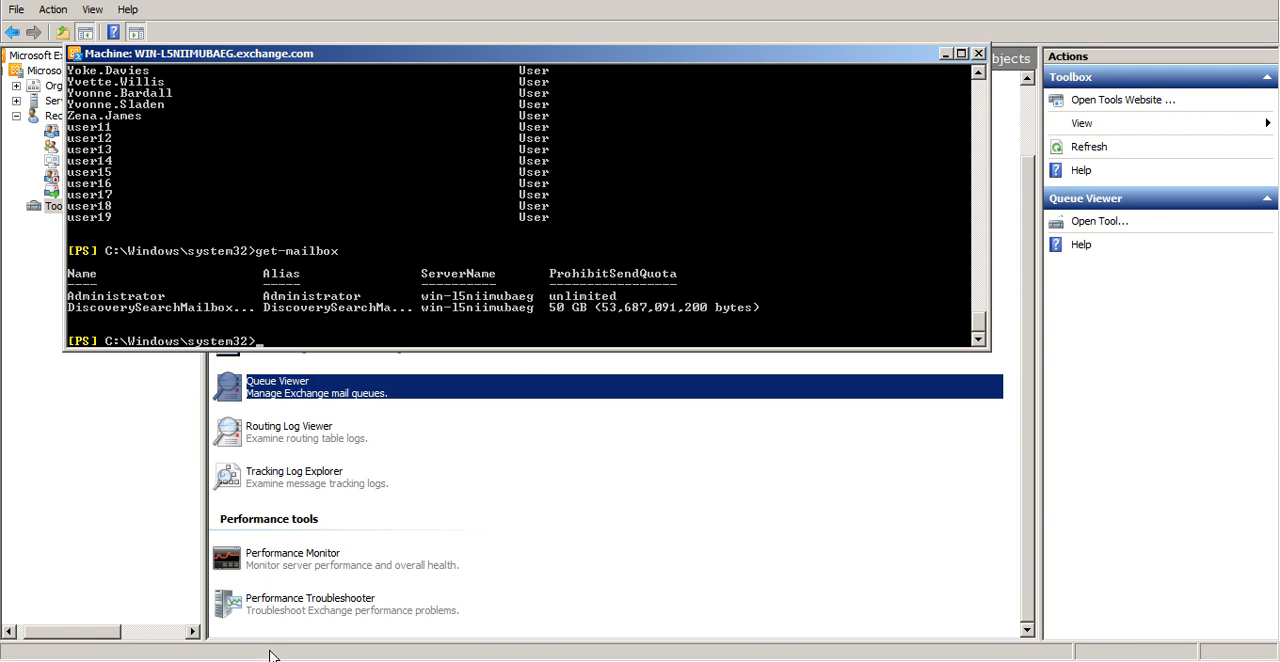
key(super)
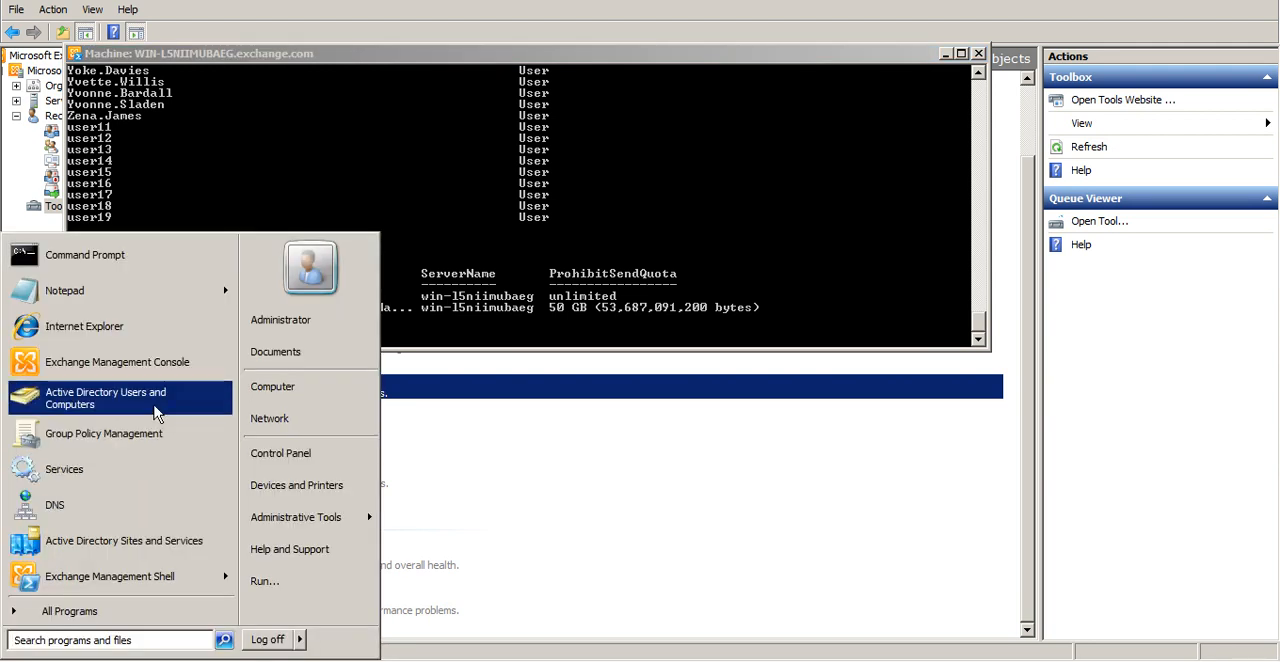
click(157, 413)
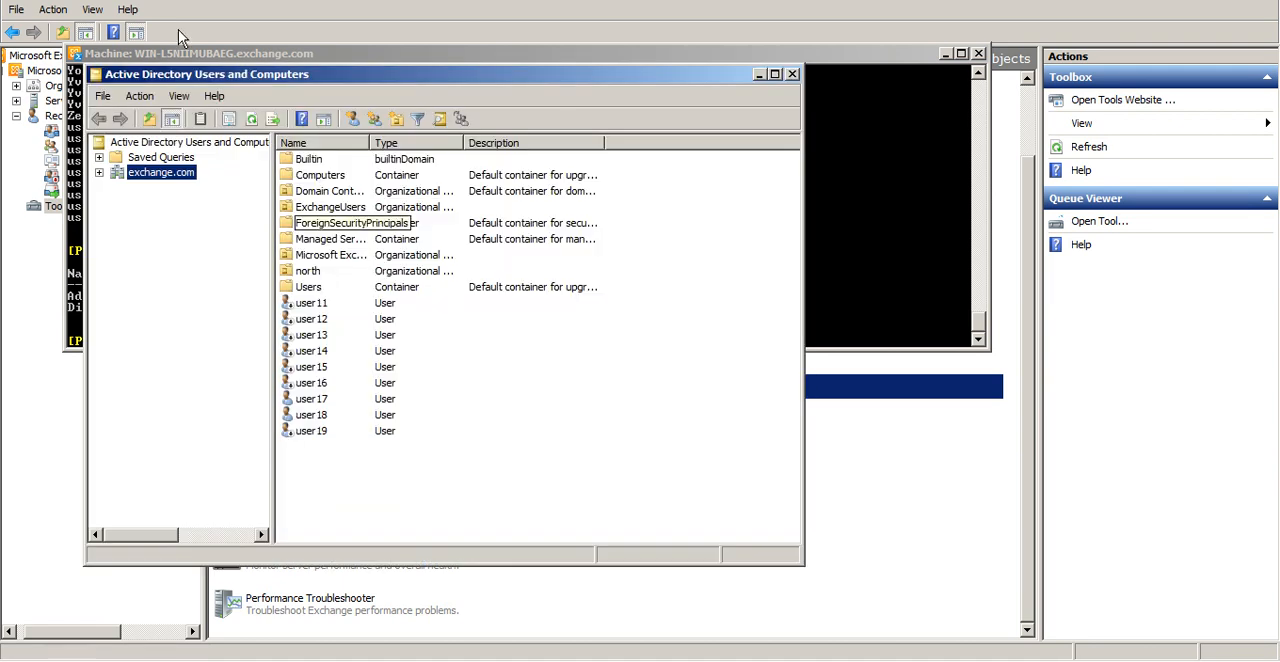
click(171, 173)
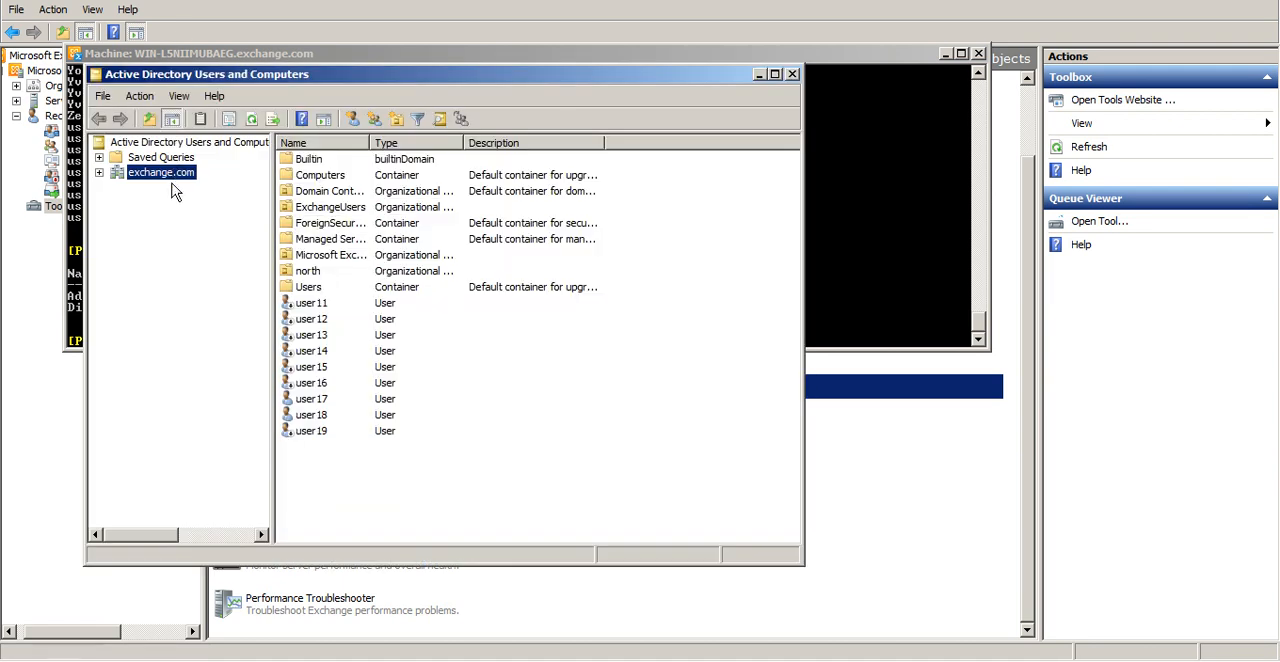
click(99, 173)
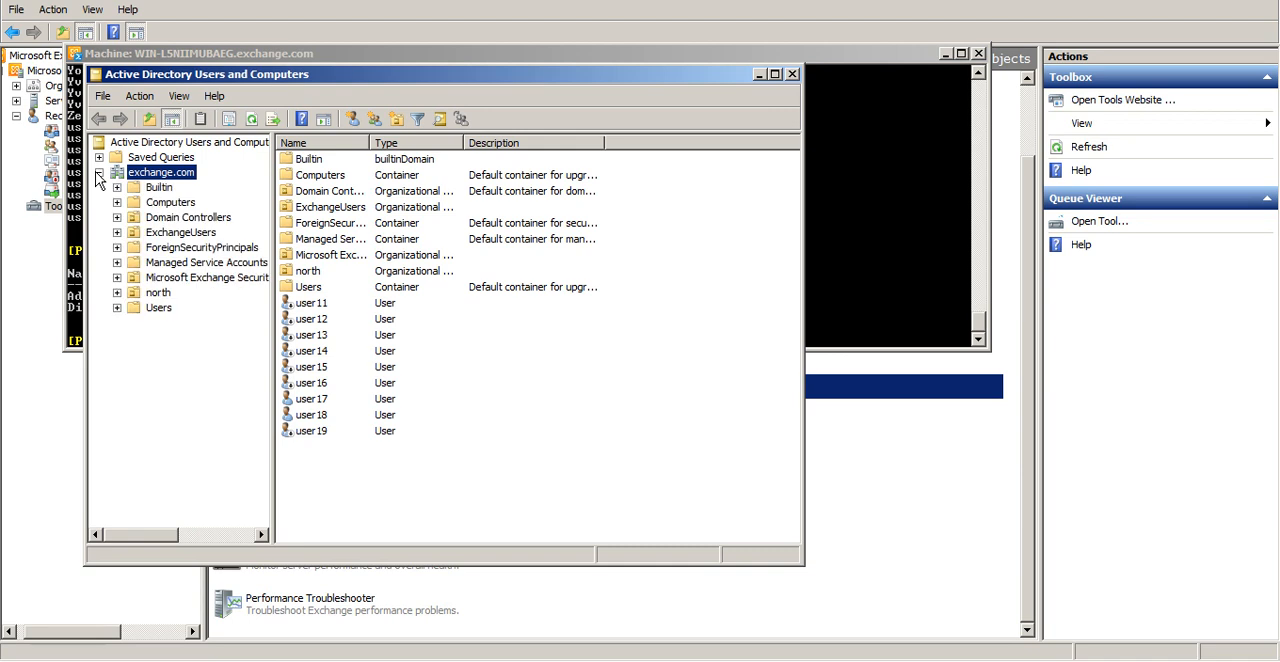
Create a new organizational unit named sales directly under the exchange.com domain
right_click(168, 177)
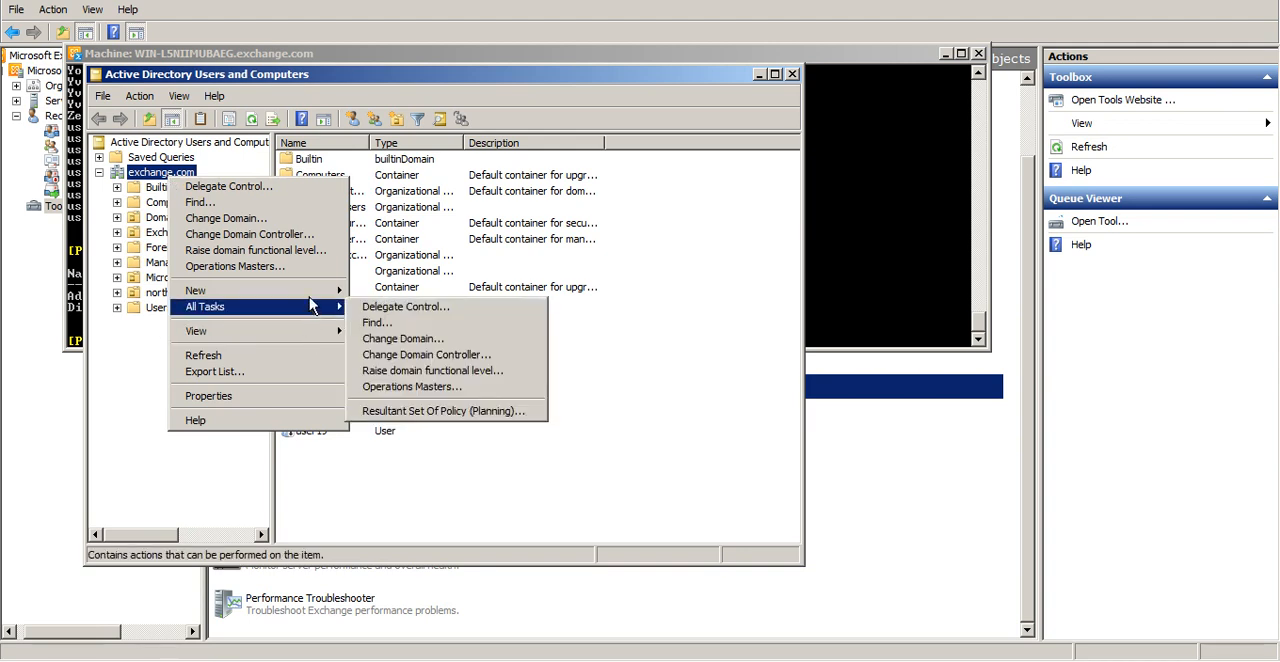
mouse_move(300, 290)
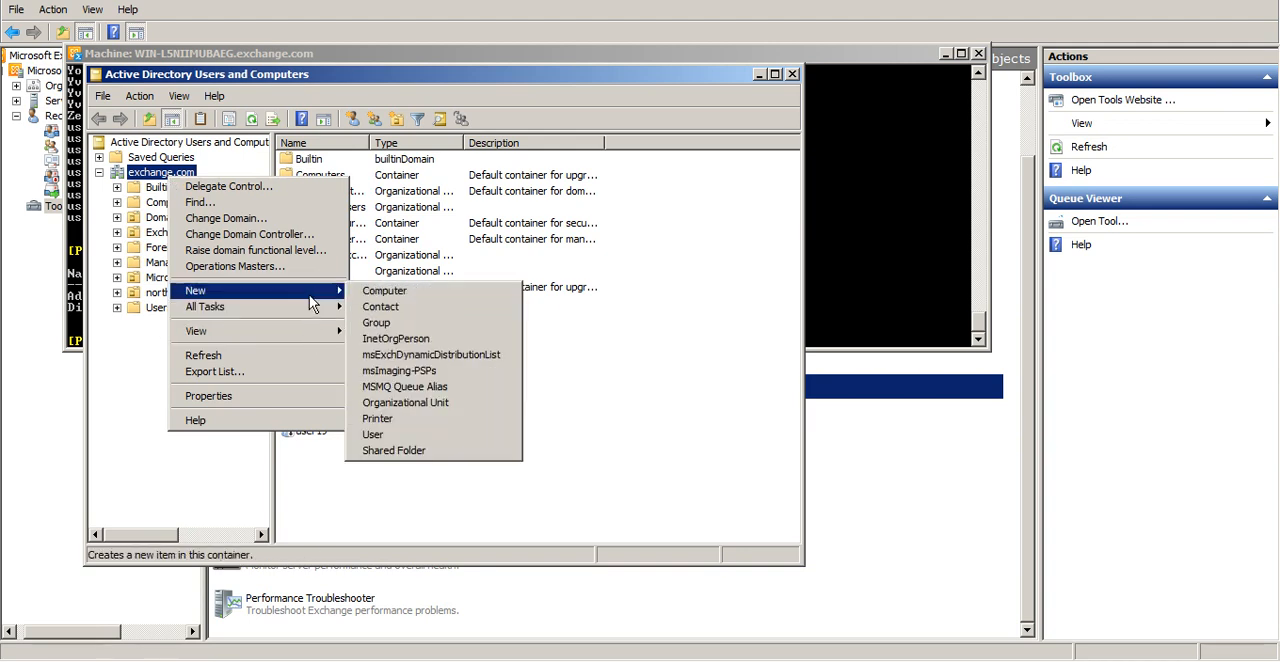
click(425, 402)
text(sales)
key(Return)
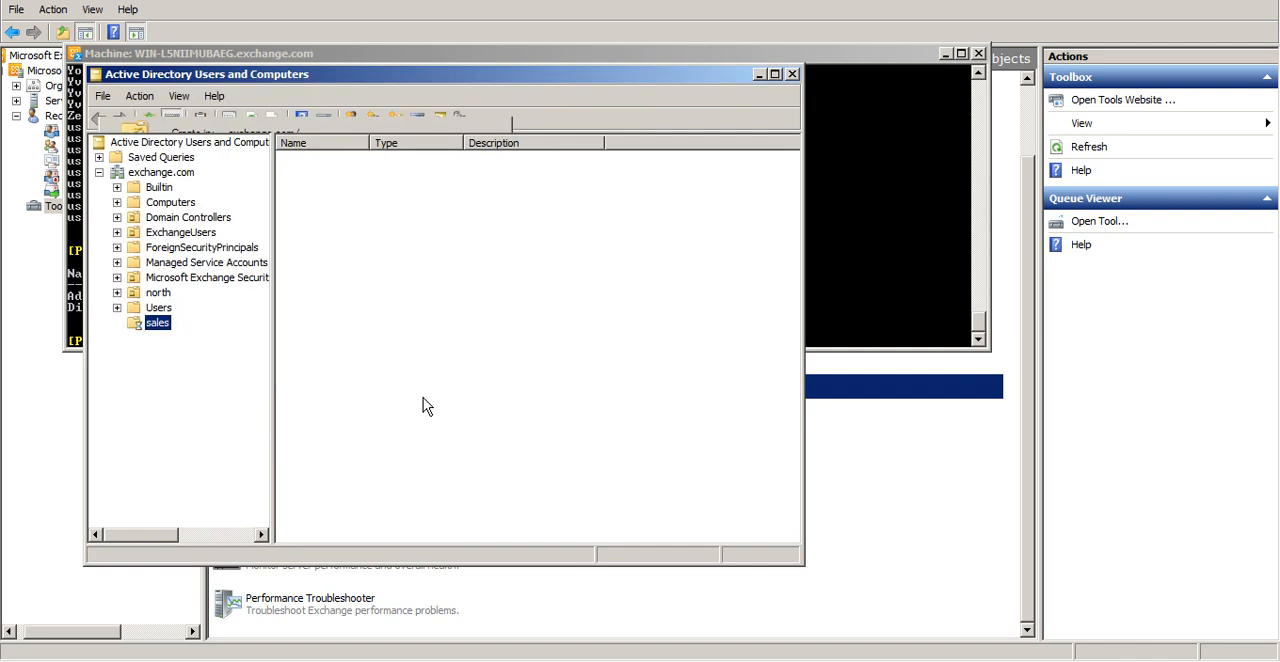
Move the fourth through twenty-third users of the ExchangeUsers organizational unit into the sales organizational unit
click(206, 236)
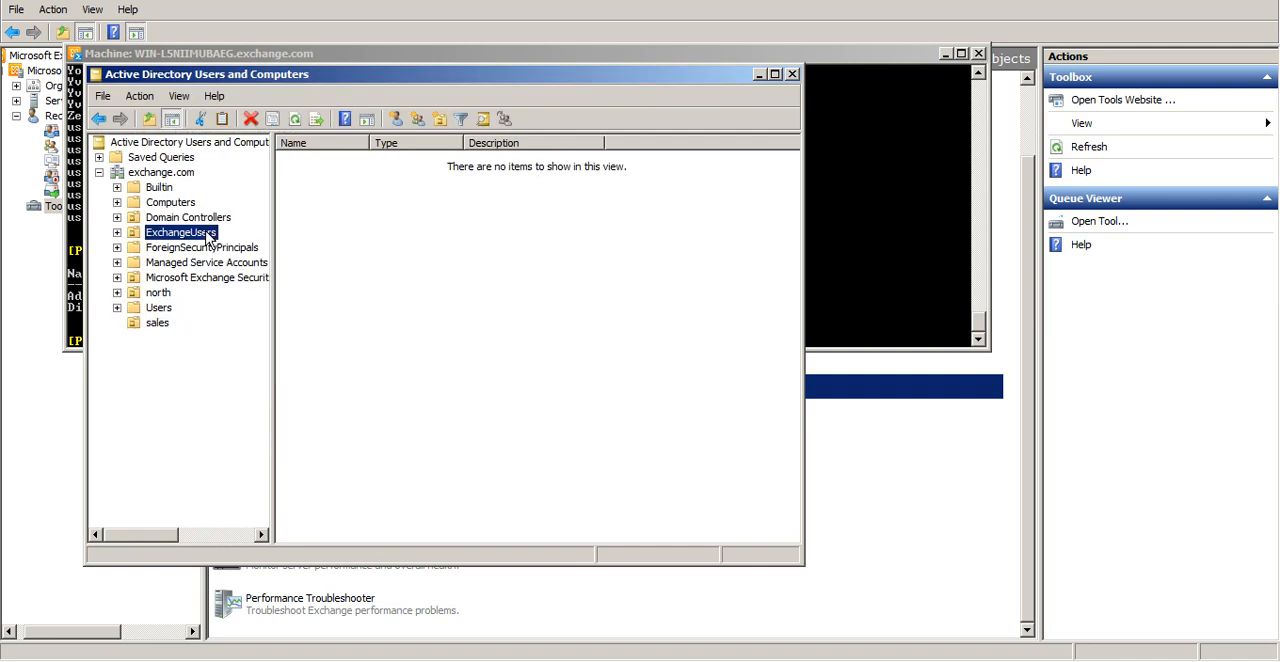
click(334, 208)
key(shift+Down)
key(shift+Down)
key(shift+Down)
key(shift+Down)
key(shift+Down)
key(shift+Down)
key(shift+Down)
key(shift+Down)
key(shift+Down)
key(shift+Down)
key(shift+Down)
key(shift+Down)
key(shift+Down)
key(shift+Down)
key(shift+Down)
key(shift+Down)
key(shift+Down)
key(shift+Down)
key(shift+Down)
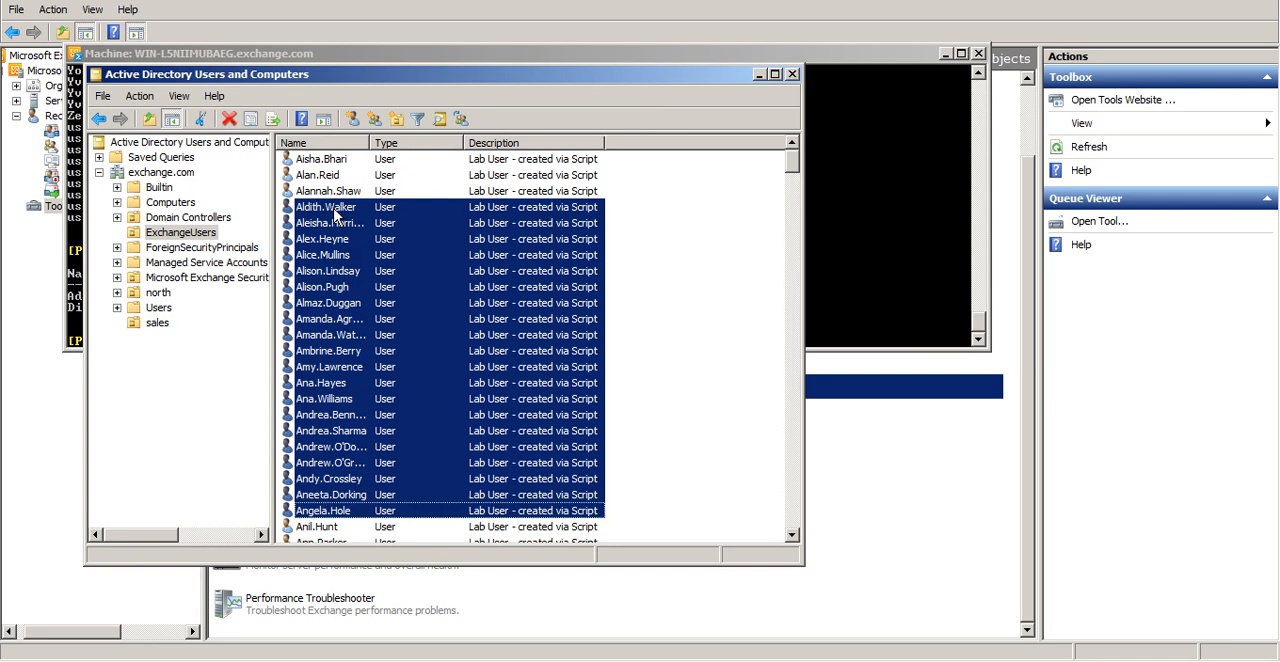
right_click(337, 214)
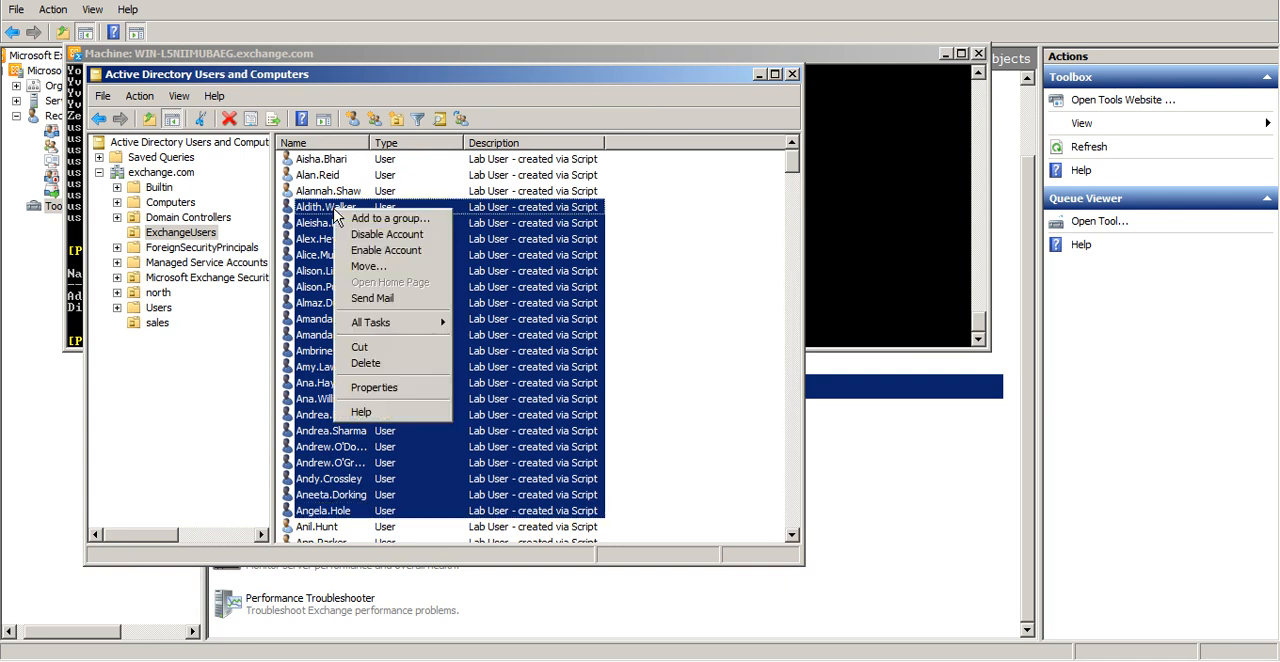
click(413, 268)
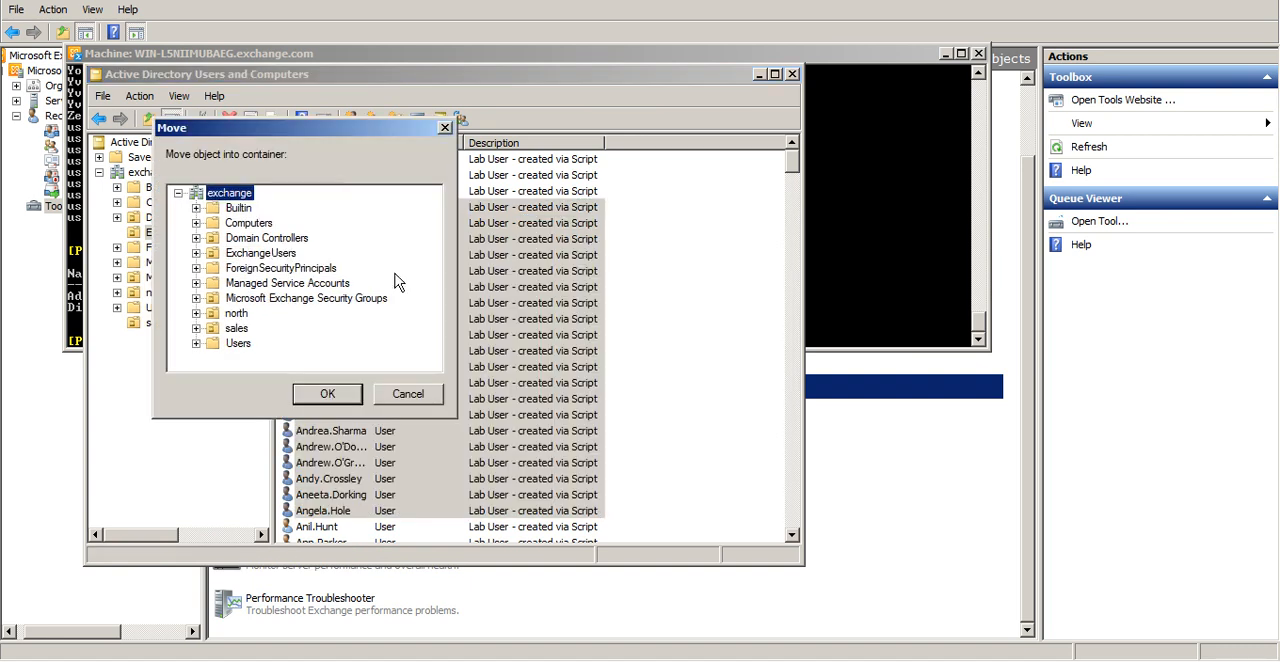
click(241, 330)
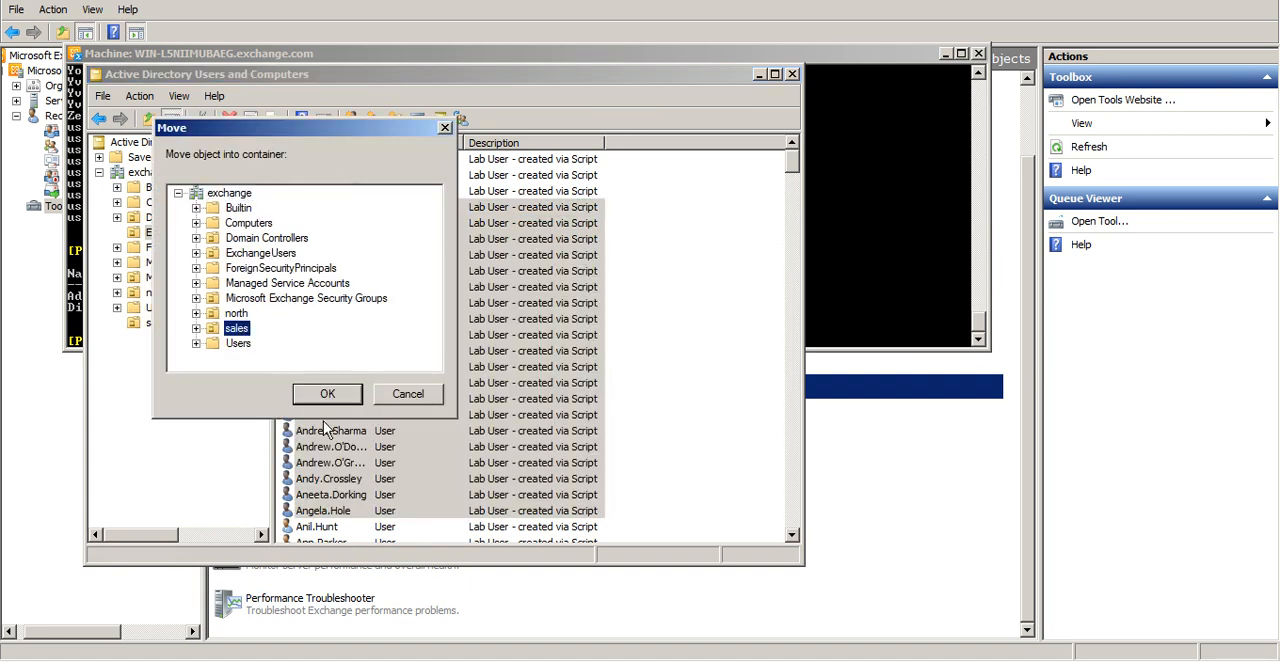
click(327, 394)
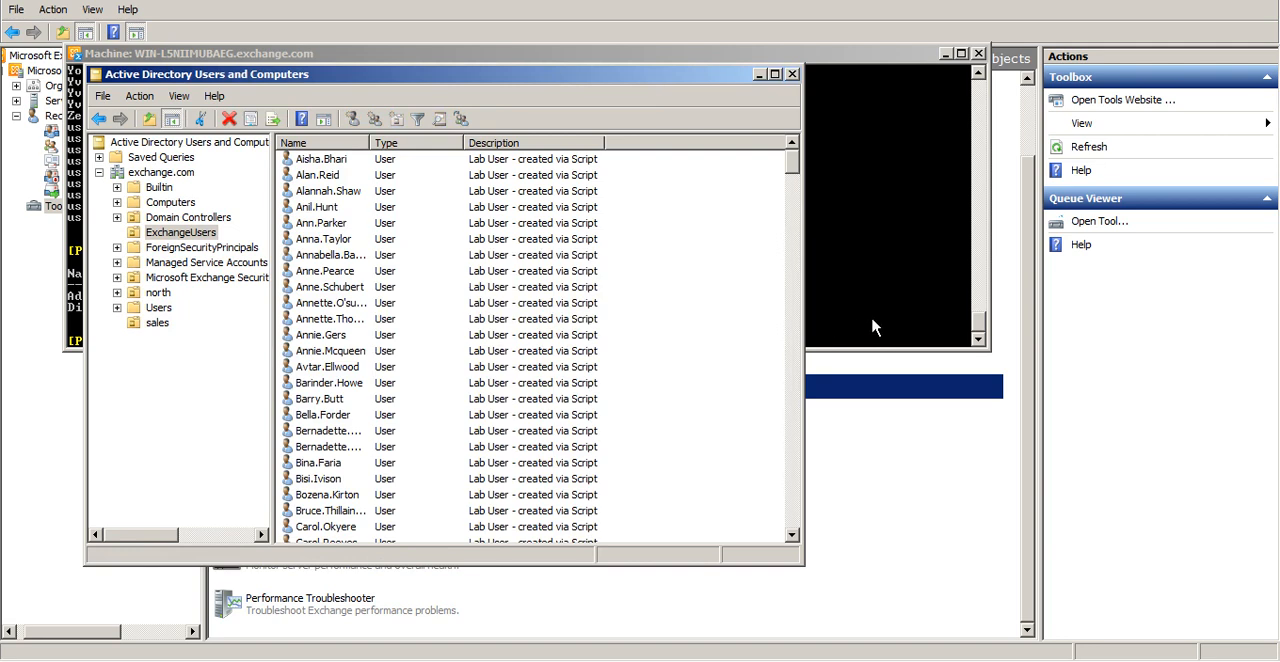
Try to list the users of the sales unit in the Exchange Management Shell with get-user -OrganizationalUnit sales
click(874, 327)
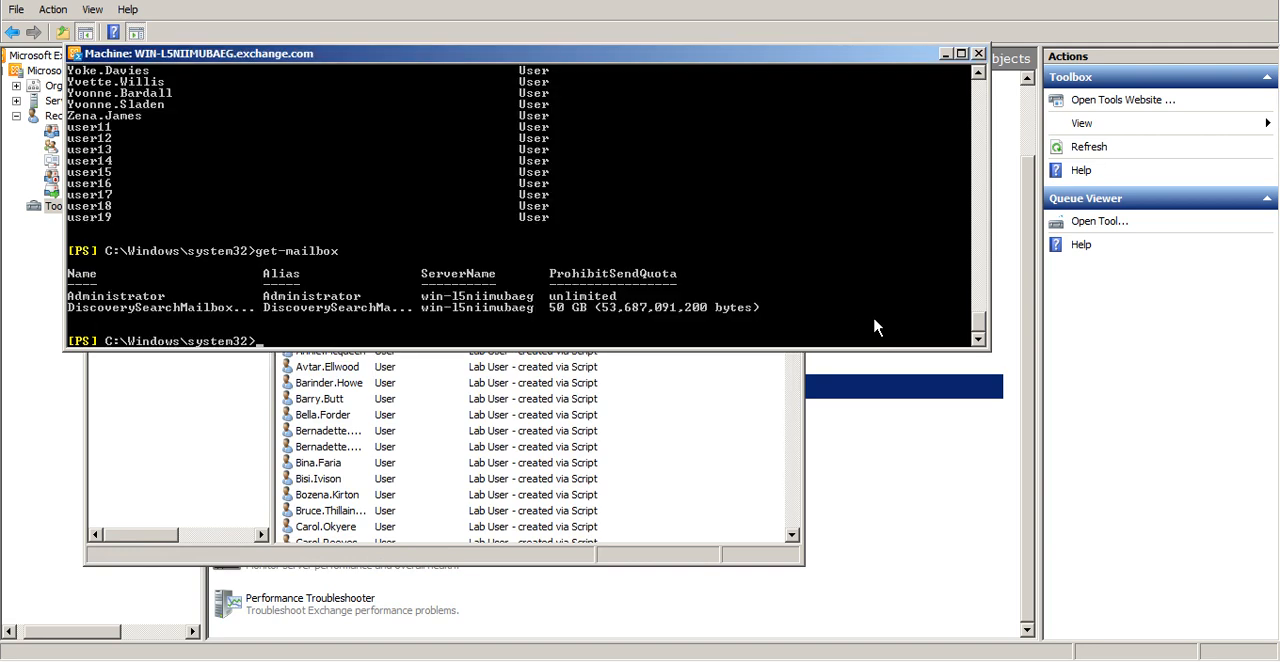
text(get-user -OrganizationalUnit sales |)
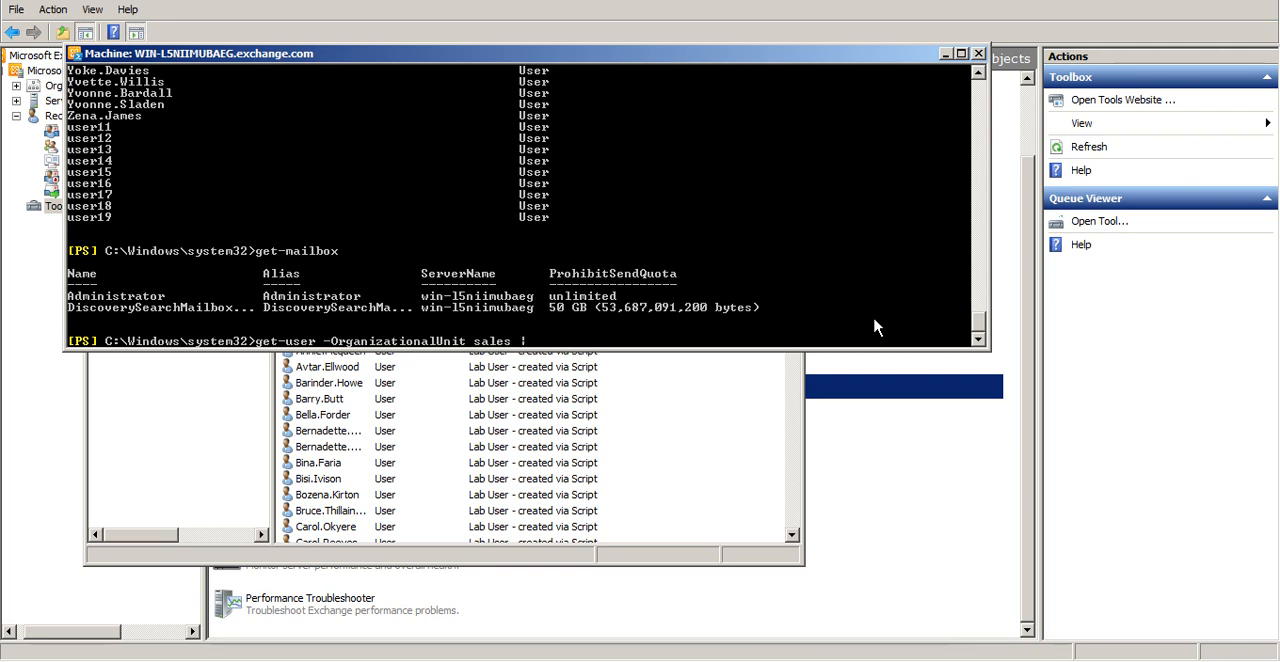
key(BackSpace)
key(Return)
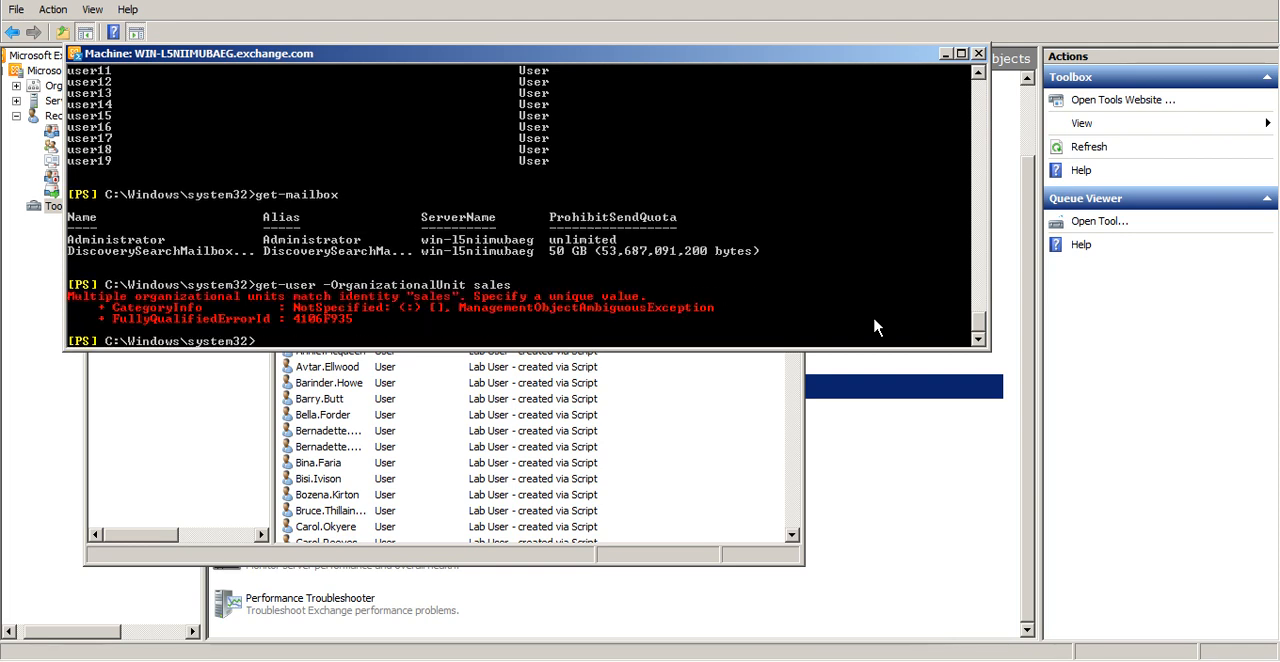
Try the get-user query again with quotation marks added to the unit name, as s"ales"
key(Up)
text(")
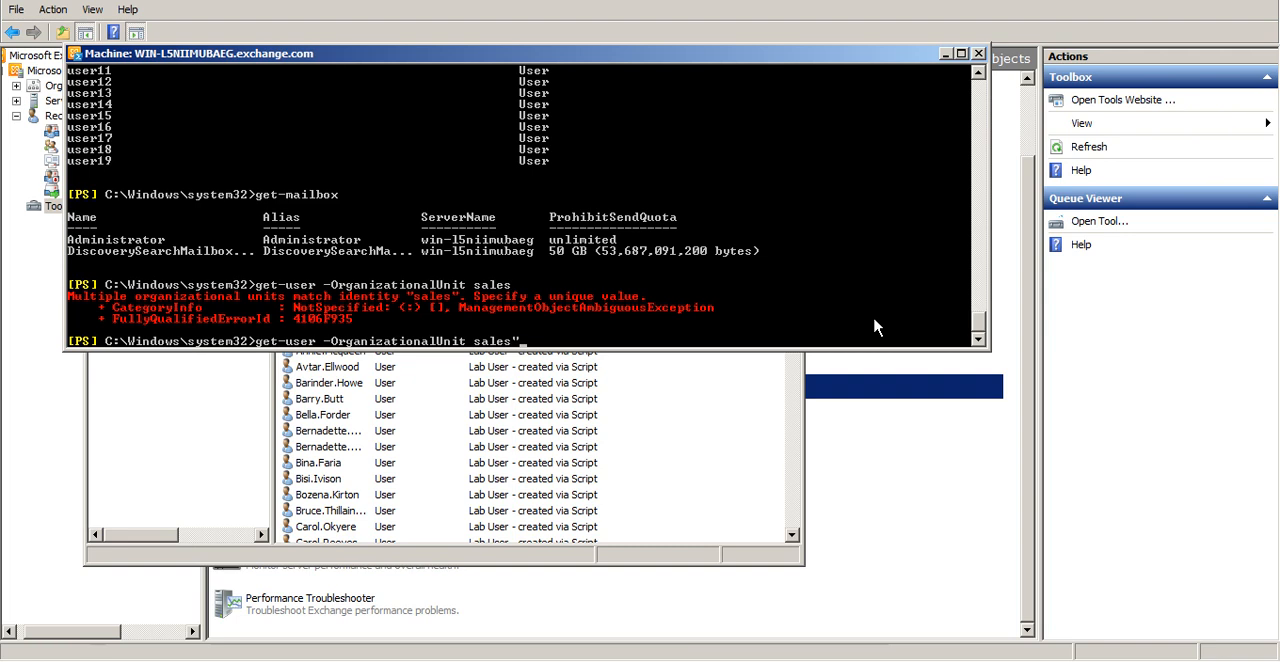
key(Left)
text(")
key(Return)
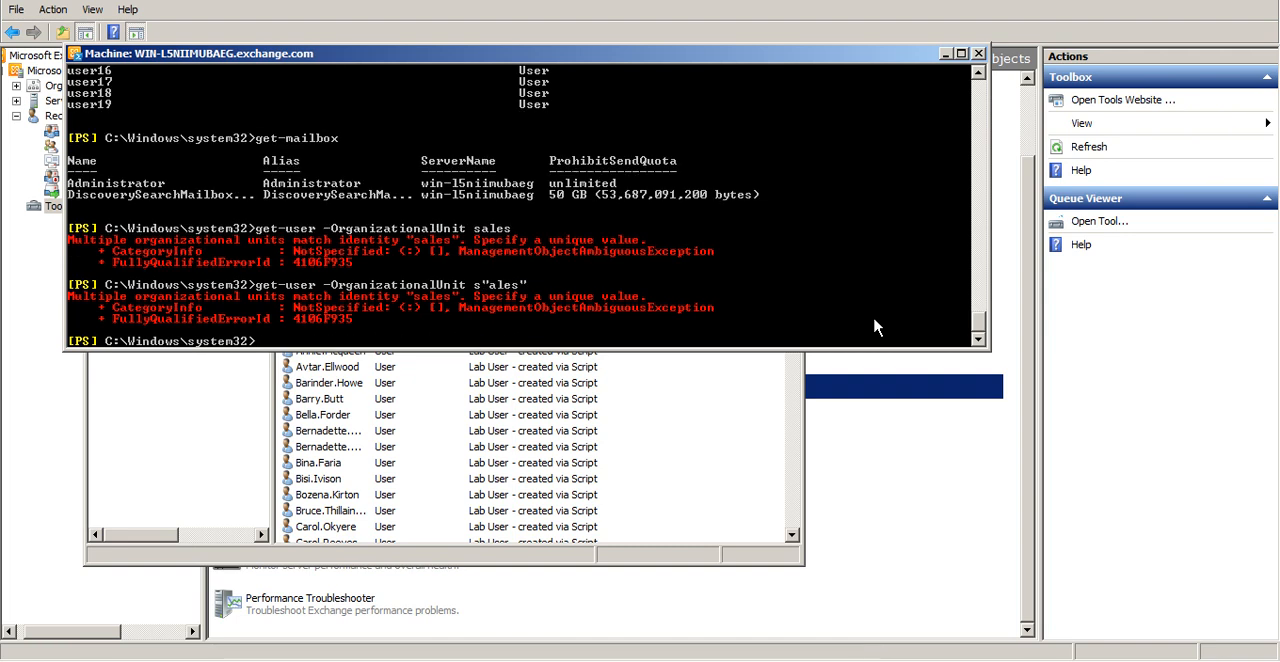
Try the query with get-users as the cmdlet and s"ales" as the organizational unit
key(Up)
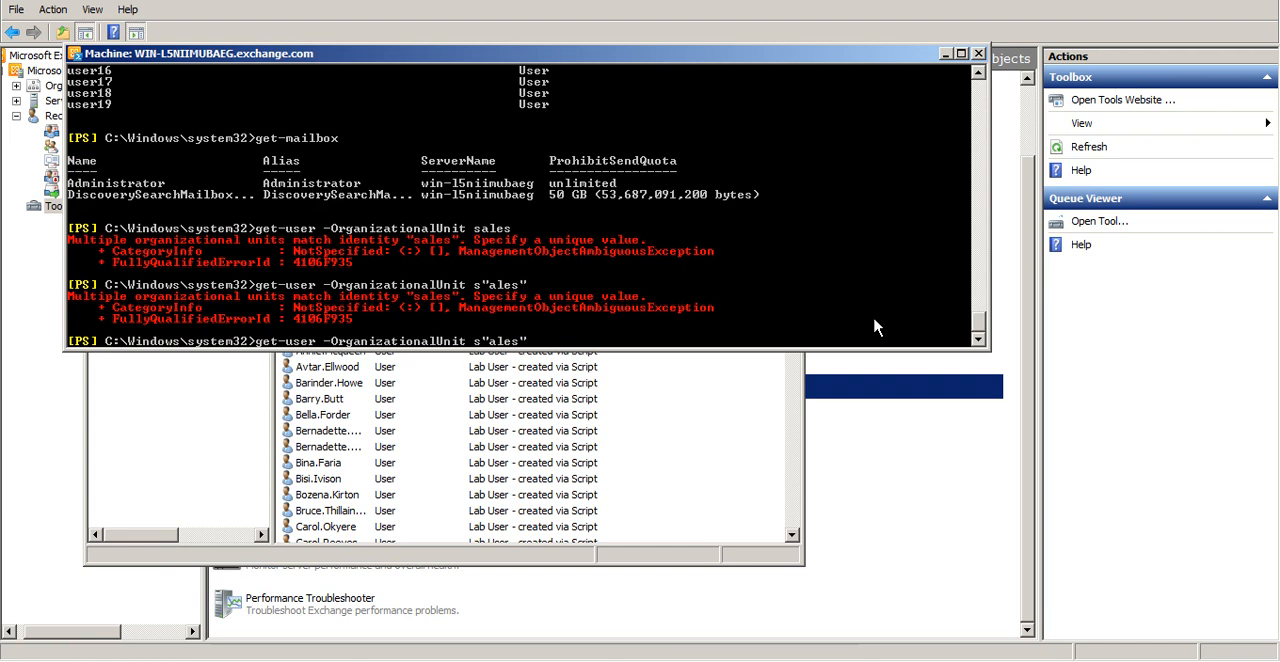
text(s)
key(Return)
Remove the quotation marks from the unit name and try get-users -OrganizationalUnit sales
key(Up)
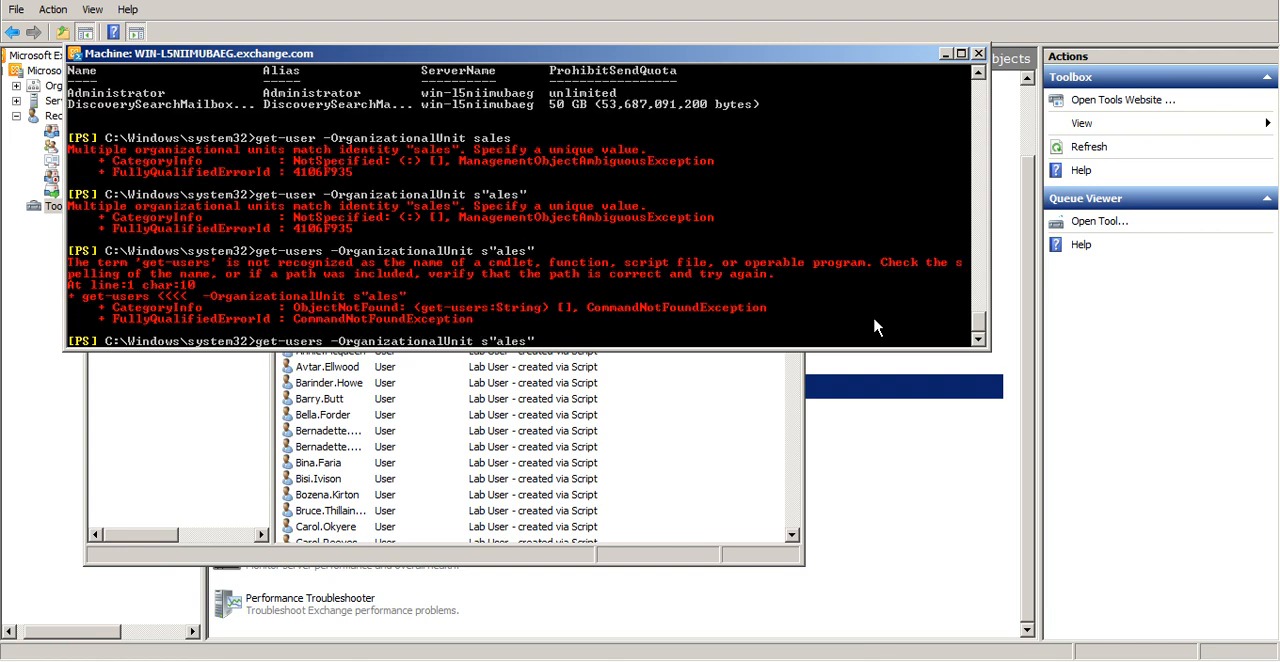
key(BackSpace)
key(Left)
key(Left)
key(BackSpace)
key(Return)
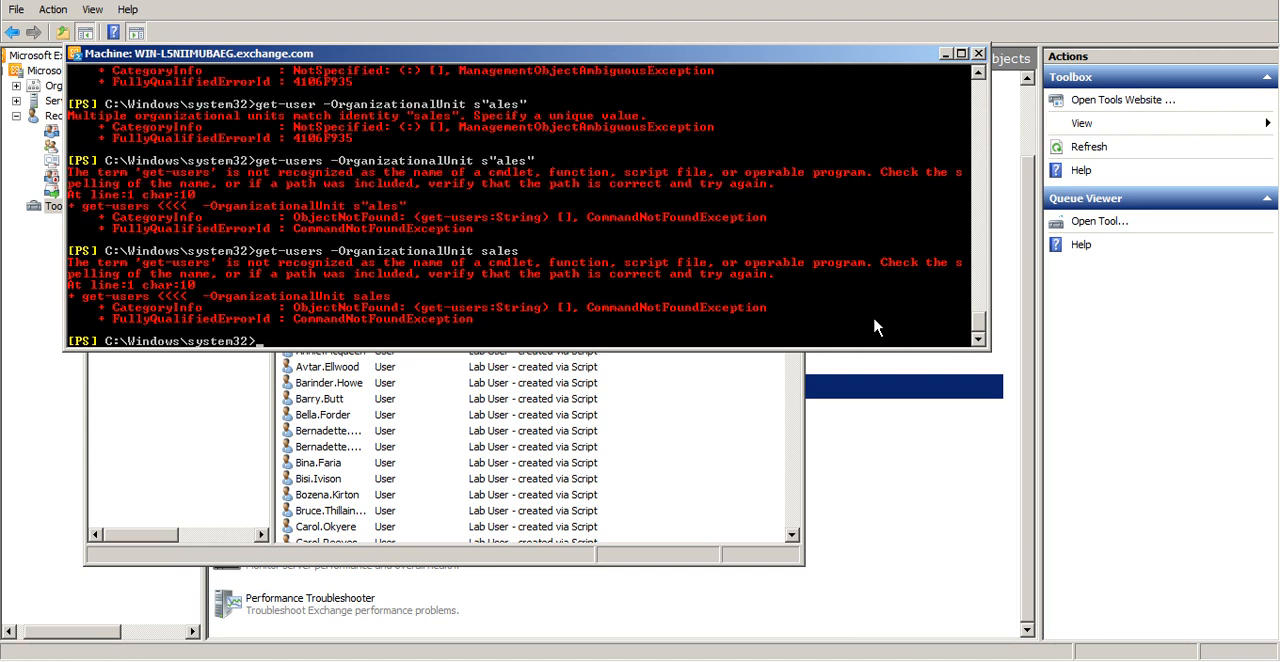
Put the full unit name in quotation marks and try get-users -OrganizationalUnit "sales"
key(Up)
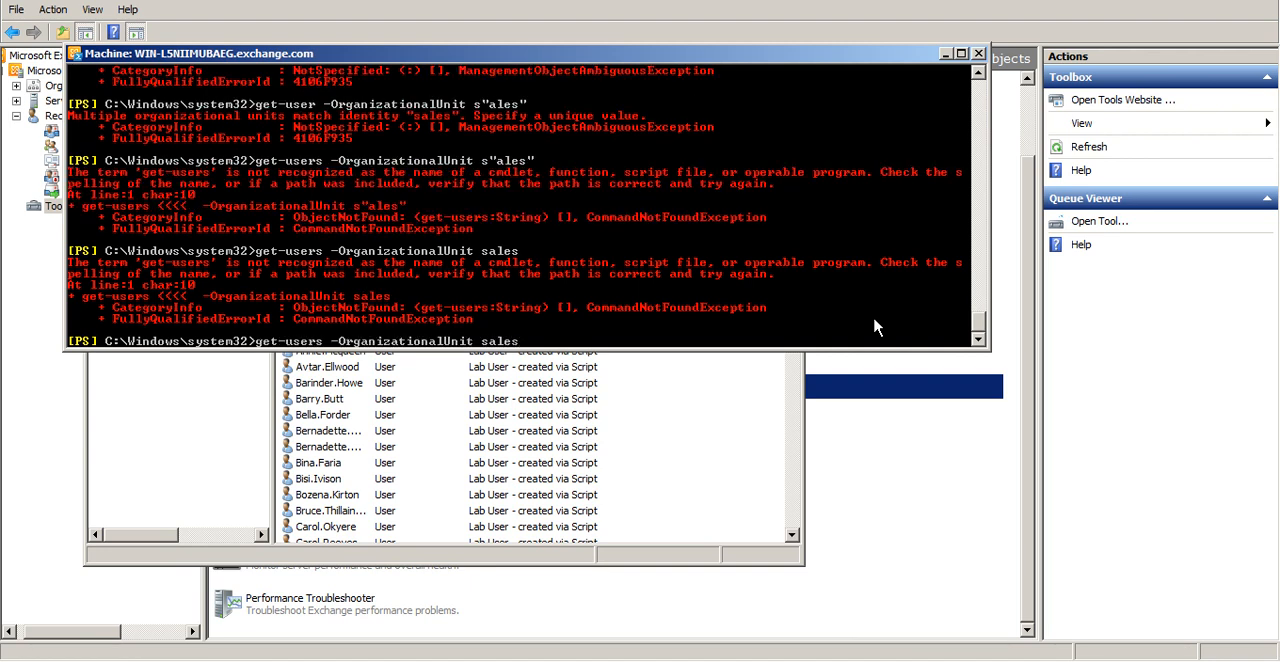
text(")
key(Left)
text(")
key(BackSpace)
text(")
key(Return)
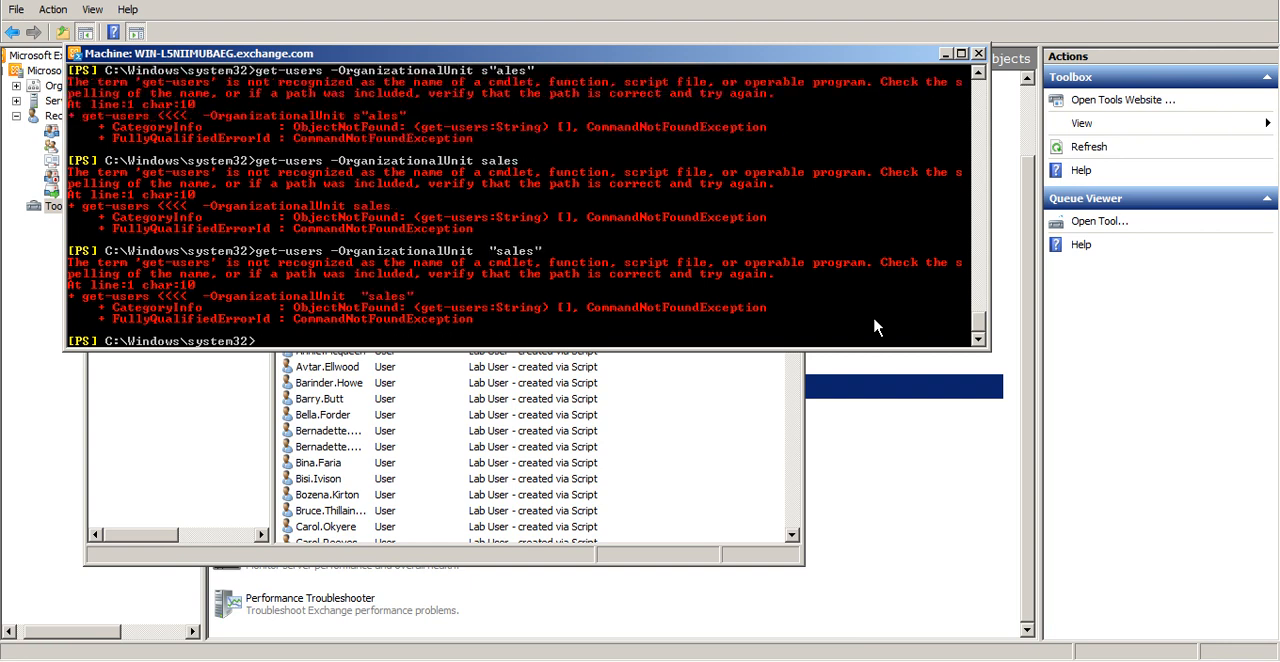
Rewrite the query with the Get-User cmdlet and try Get-User -OrganizationalUnit sale
key(Up)
key(BackSpace)
key(BackSpace)
key(BackSpace)
key(BackSpace)
key(BackSpace)
key(BackSpace)
key(BackSpace)
key(BackSpace)
key(BackSpace)
key(BackSpace)
key(BackSpace)
key(BackSpace)
key(BackSpace)
key(BackSpace)
key(BackSpace)
key(BackSpace)
key(BackSpace)
key(BackSpace)
key(BackSpace)
key(BackSpace)
key(BackSpace)
key(BackSpace)
key(BackSpace)
key(BackSpace)
key(BackSpace)
key(BackSpace)
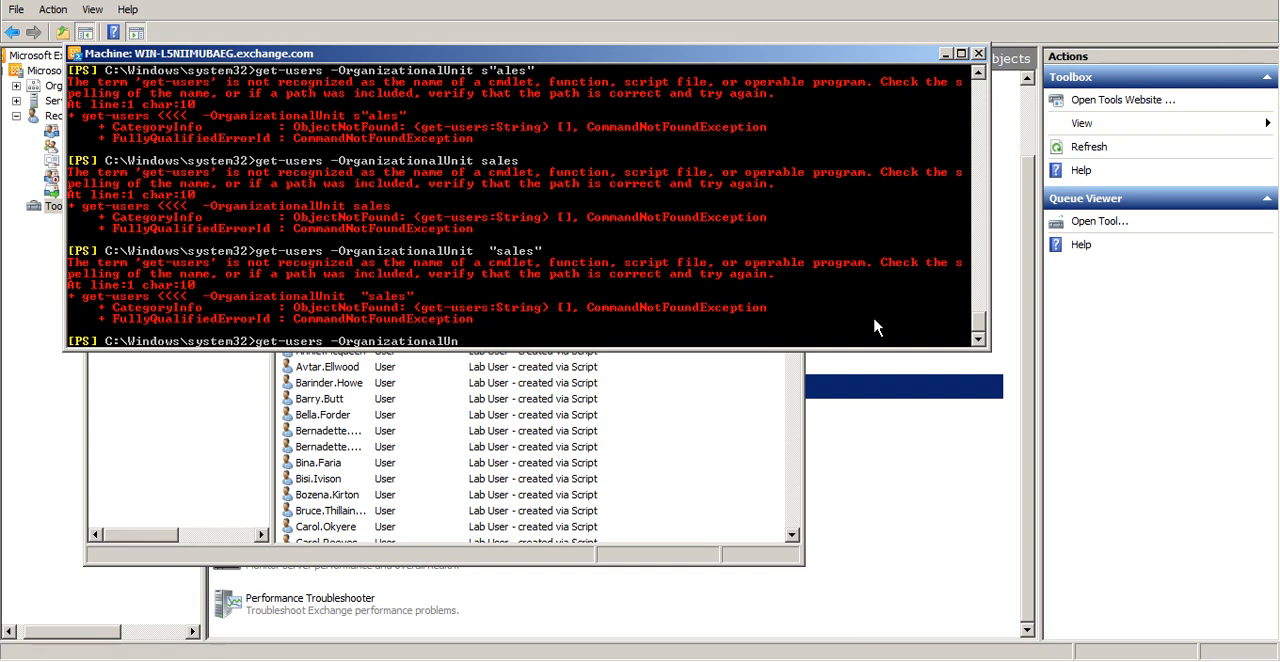
key(BackSpace)
key(Tab)
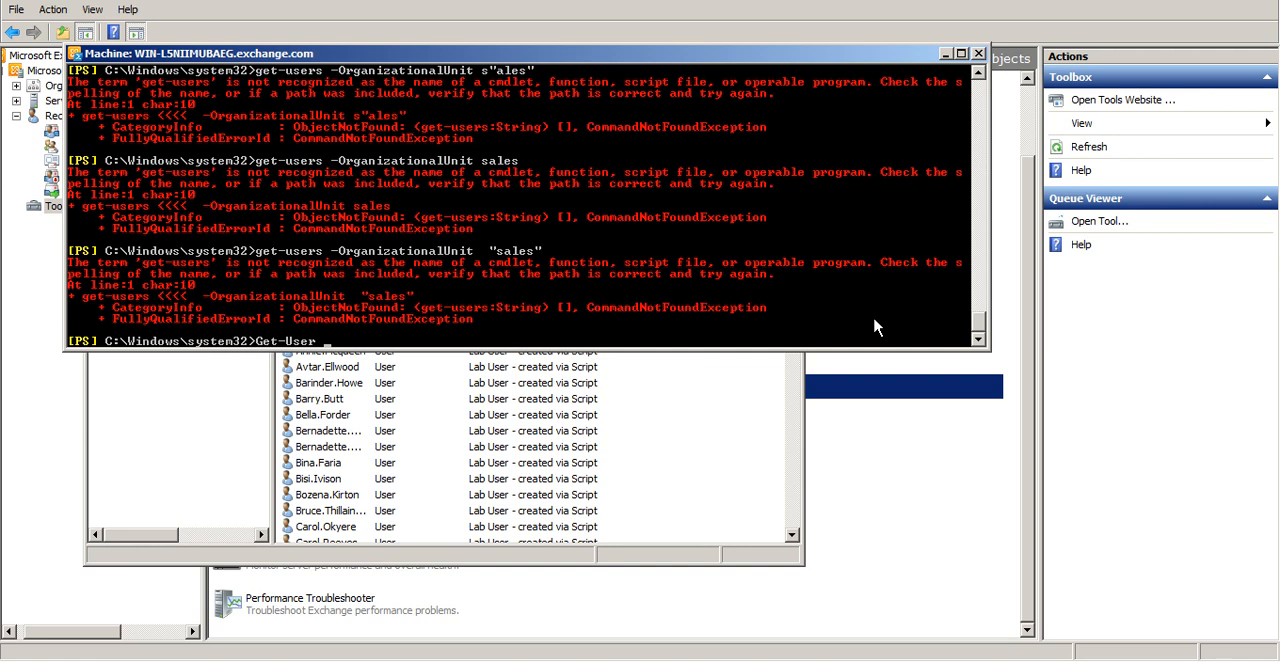
text(-Orga)
key(Tab)
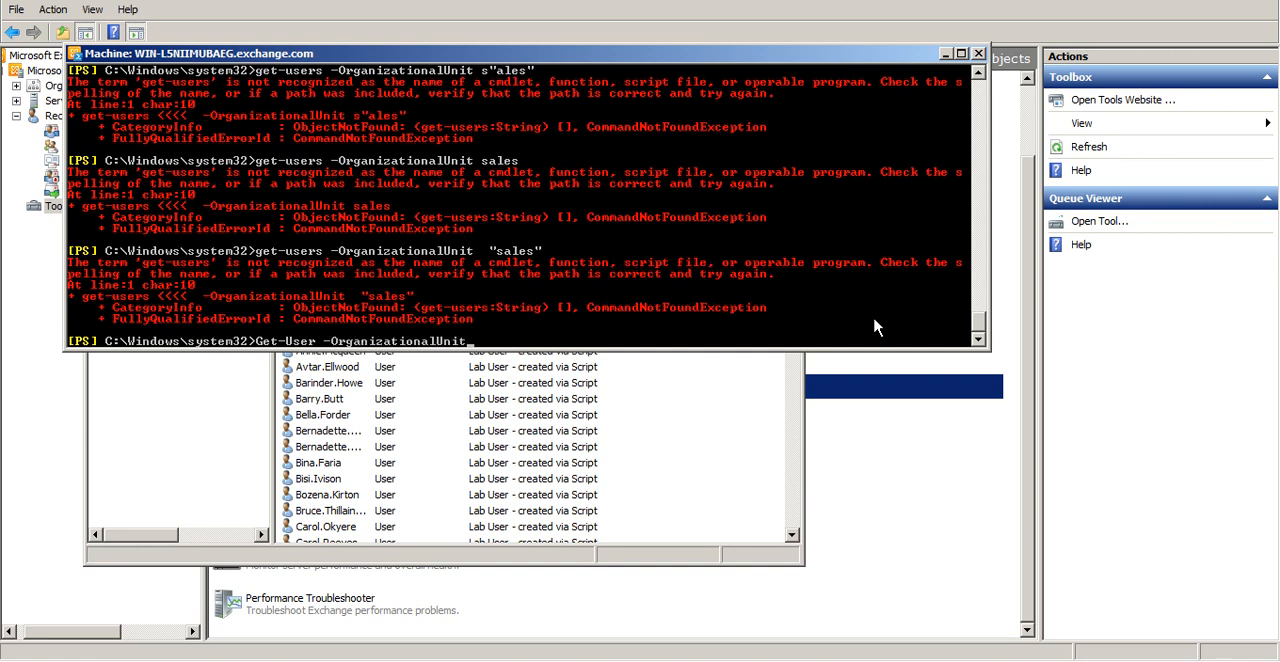
click(227, 454)
key(alt+Tab)
text(ale)
key(Return)
Change the cmdlet to Get-Users and try the query with sale as the organizational unit
key(Up)
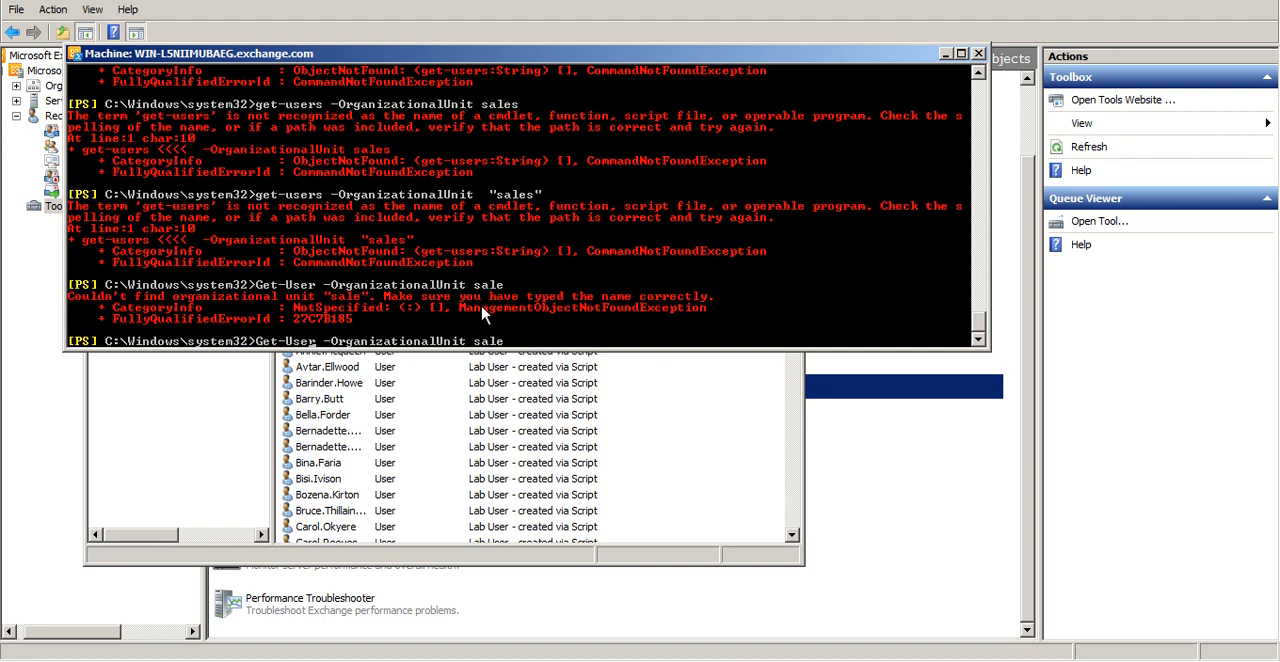
text(s)
key(Return)
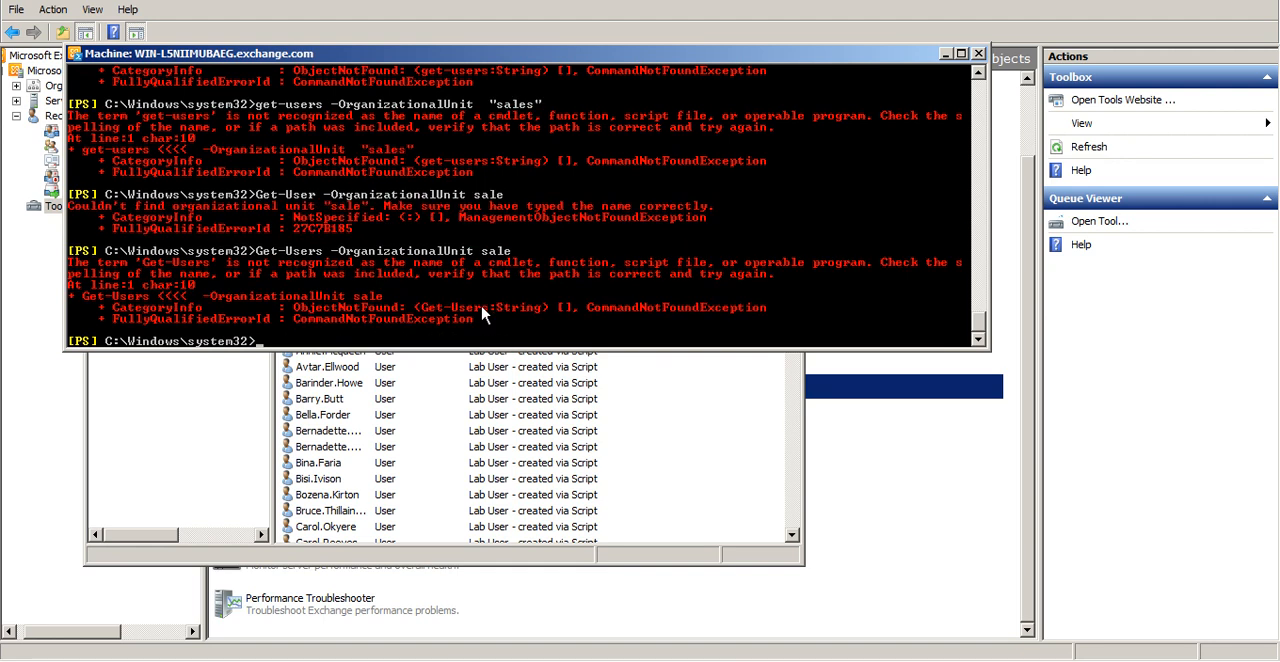
Check the sales unit in Active Directory Users and Computers and try Get-Users -OrganizationalUnit sales in the Management Shell
key(Up)
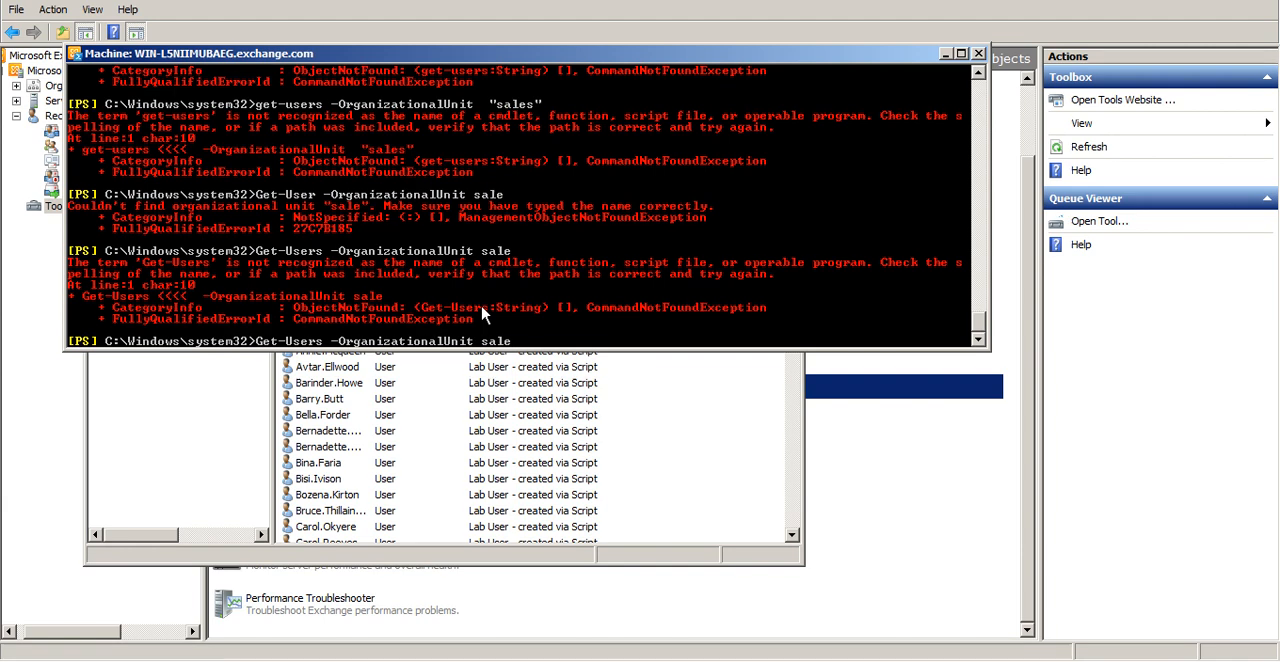
click(143, 448)
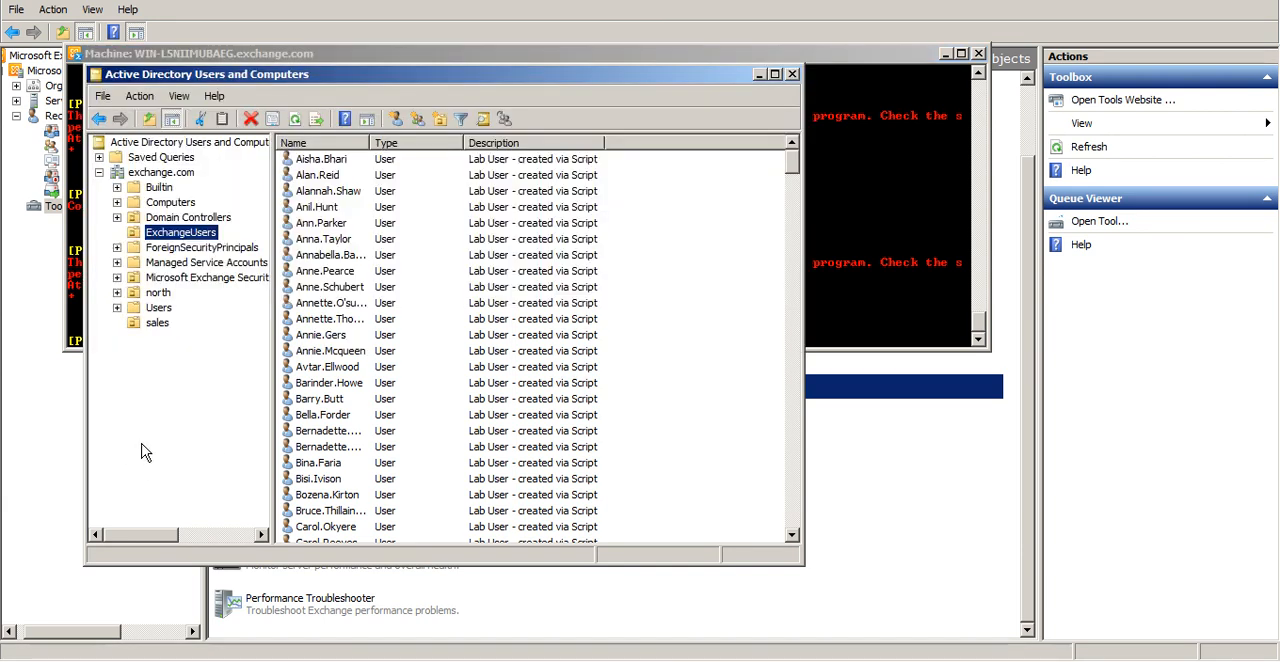
click(164, 323)
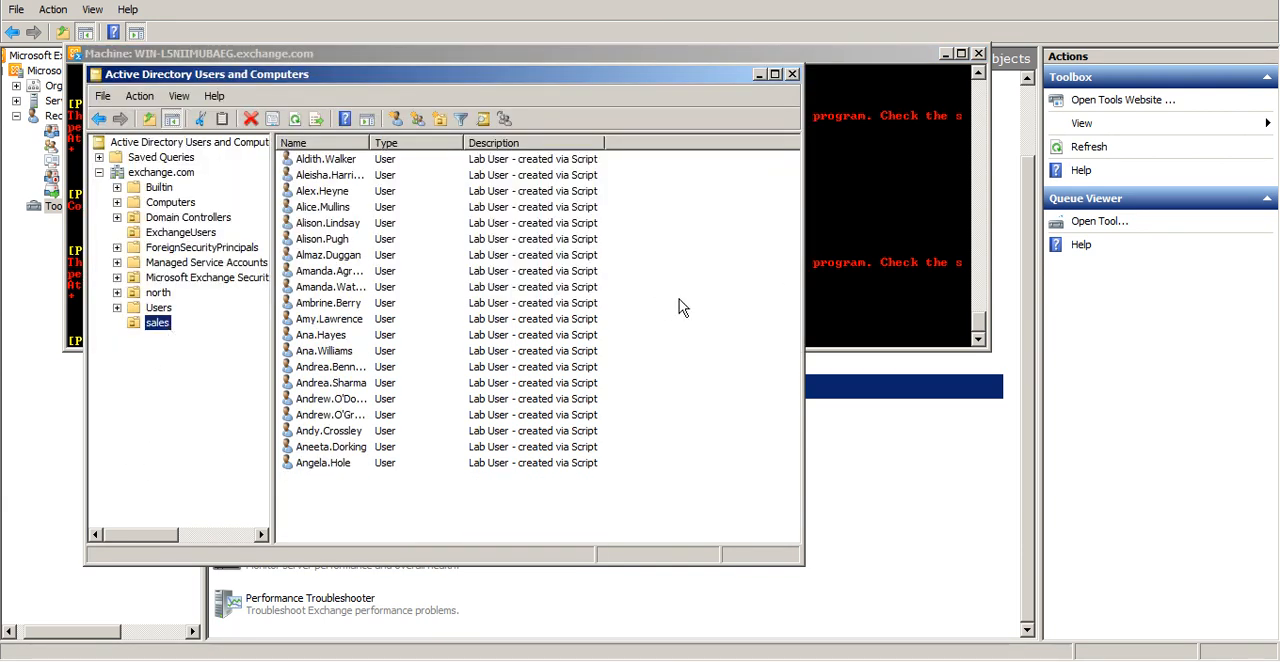
key(alt+Tab)
text(s)
key(Return)
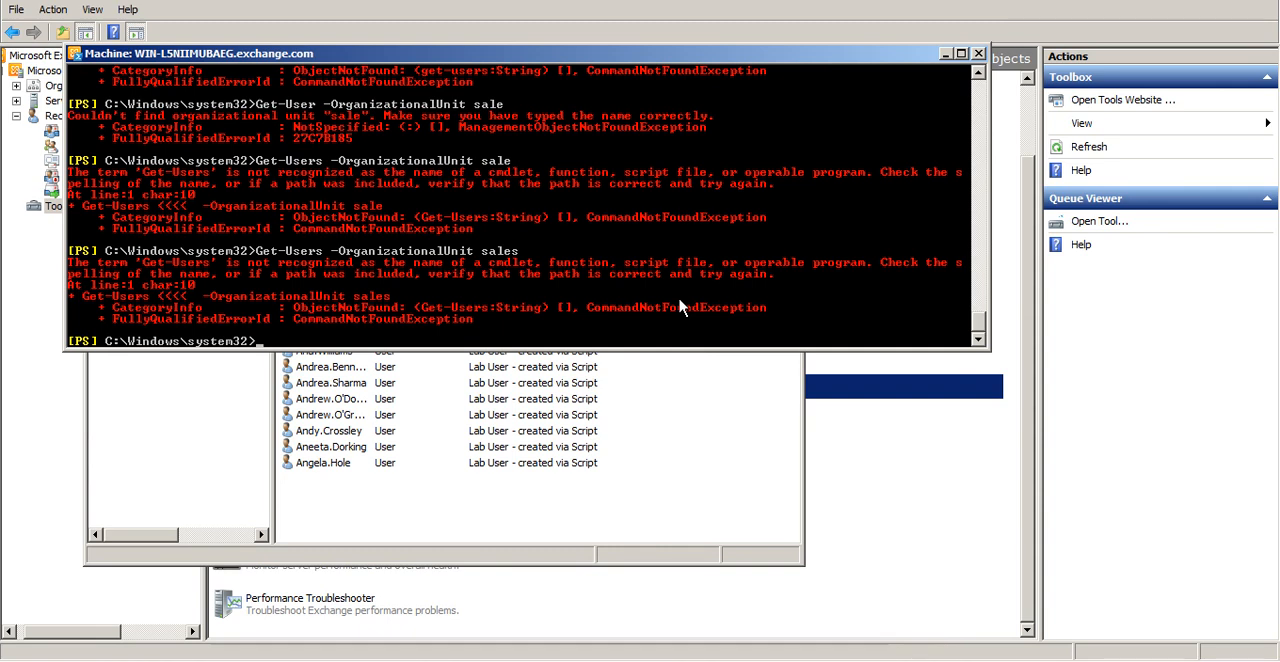
Put the unit name in quotation marks and try Get-Users -OrganizationalUnit "sales"
key(Up)
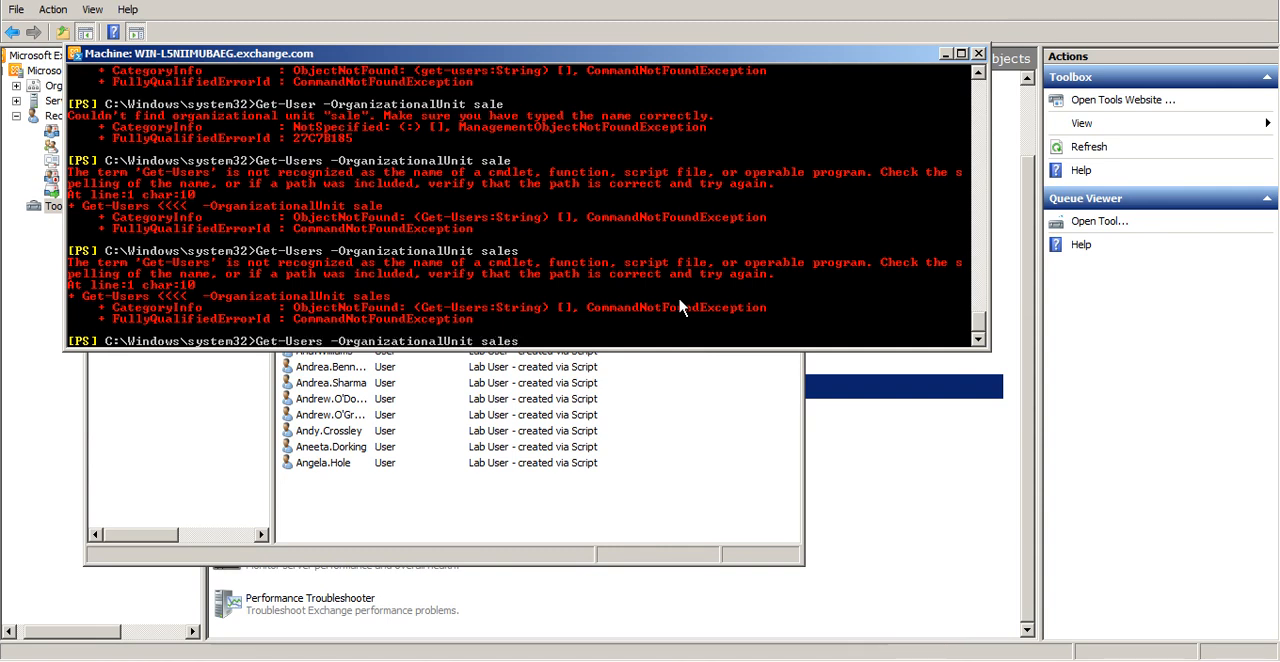
text(")
key(Left)
key(Left)
key(Left)
key(Left)
key(Left)
key(Left)
text(")
key(Return)
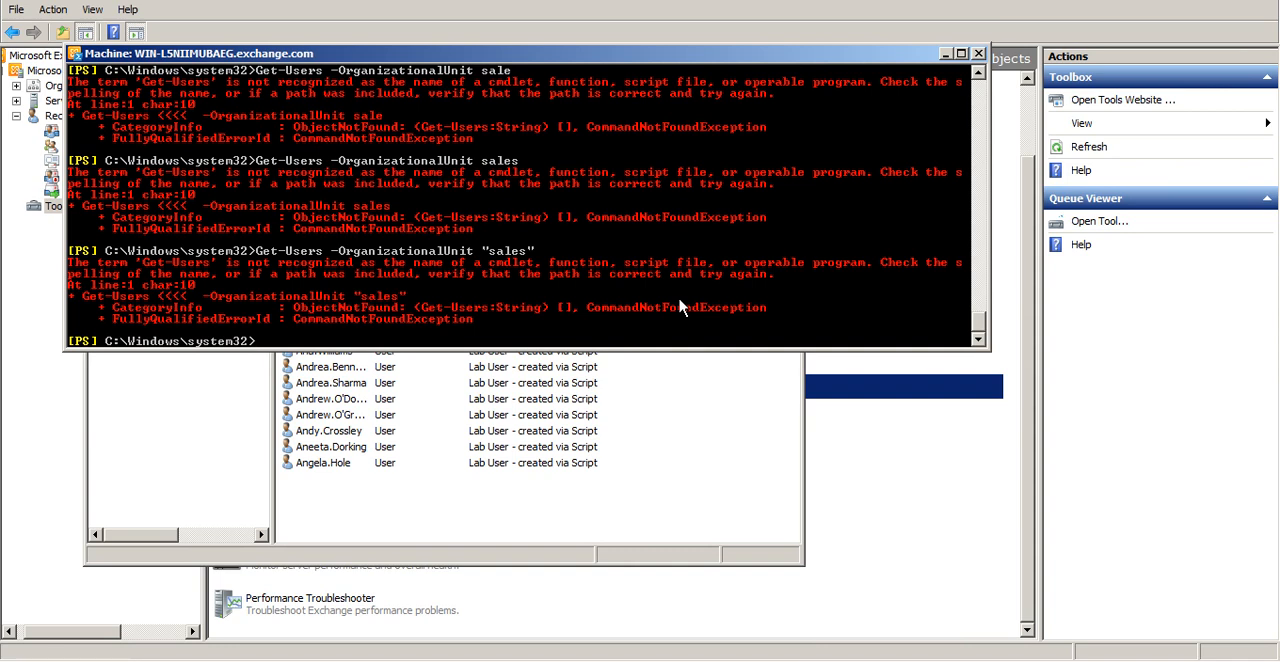
Replace the query with get-help Get-Users and try the help lookup twice
key(alt+Tab)
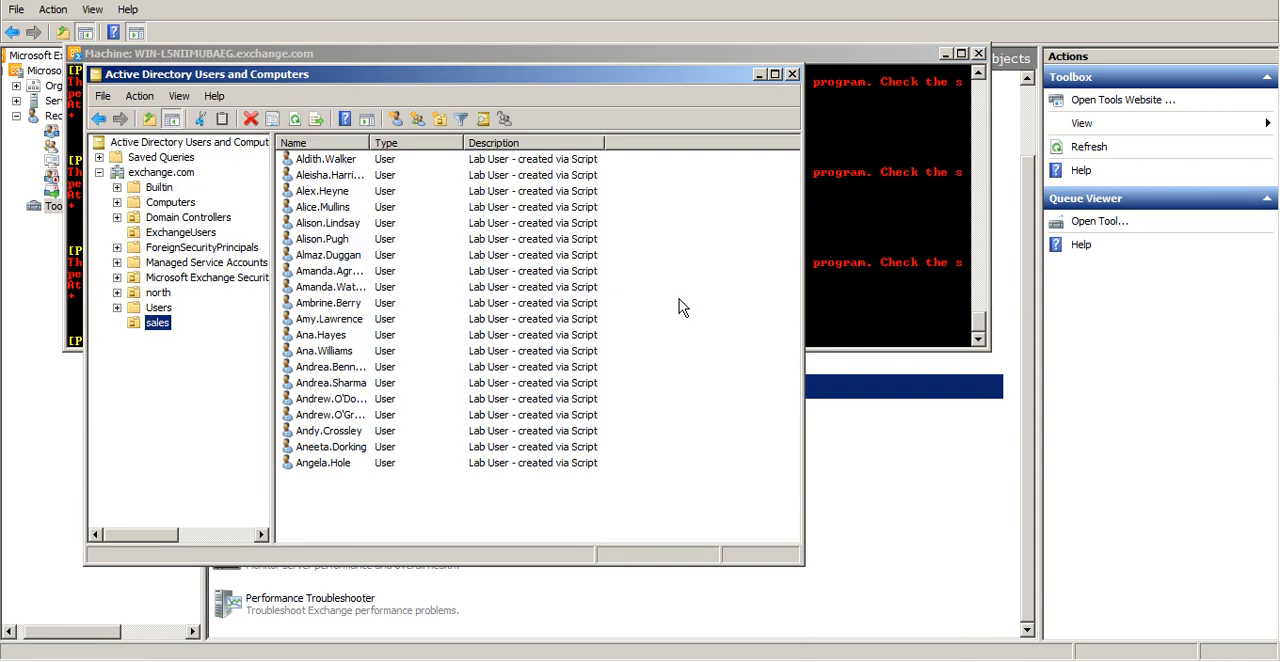
key(alt+Tab)
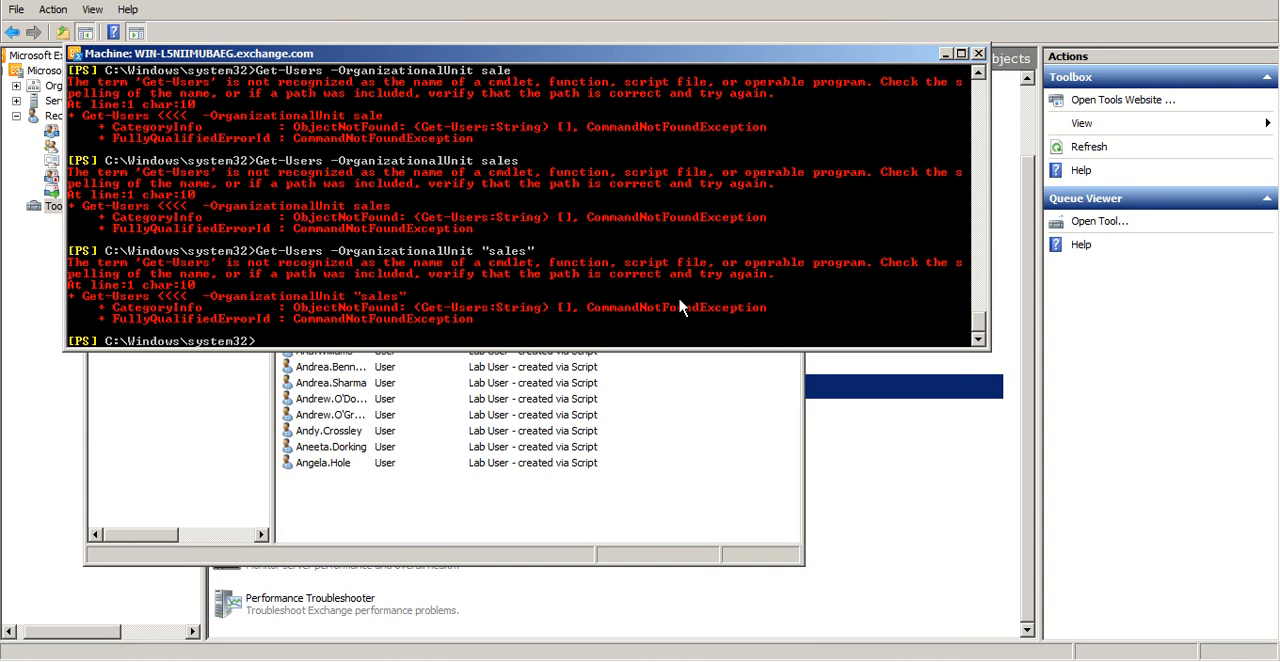
key(Up)
key(BackSpace)
key(BackSpace)
key(BackSpace)
key(BackSpace)
key(BackSpace)
key(BackSpace)
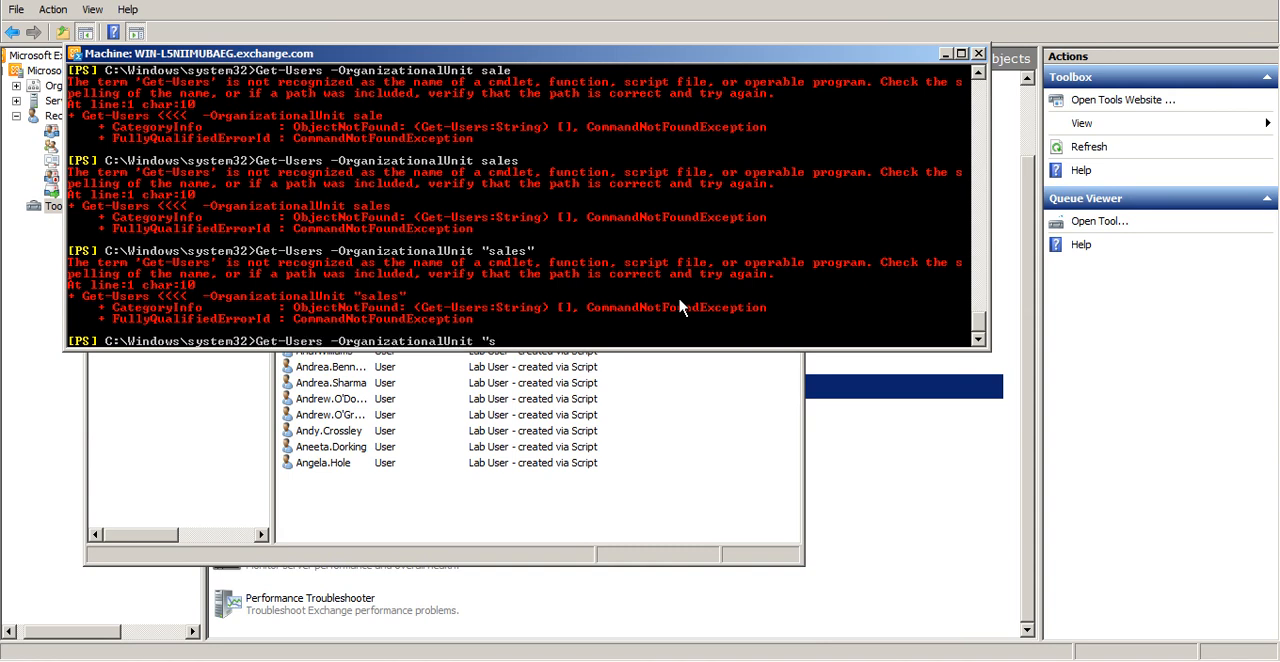
key(BackSpace)
key(BackSpace)
key(BackSpace)
key(BackSpace)
key(BackSpace)
key(BackSpace)
key(BackSpace)
key(BackSpace)
key(BackSpace)
key(BackSpace)
key(BackSpace)
key(BackSpace)
key(BackSpace)
key(BackSpace)
key(BackSpace)
key(BackSpace)
key(BackSpace)
key(BackSpace)
key(BackSpace)
key(BackSpace)
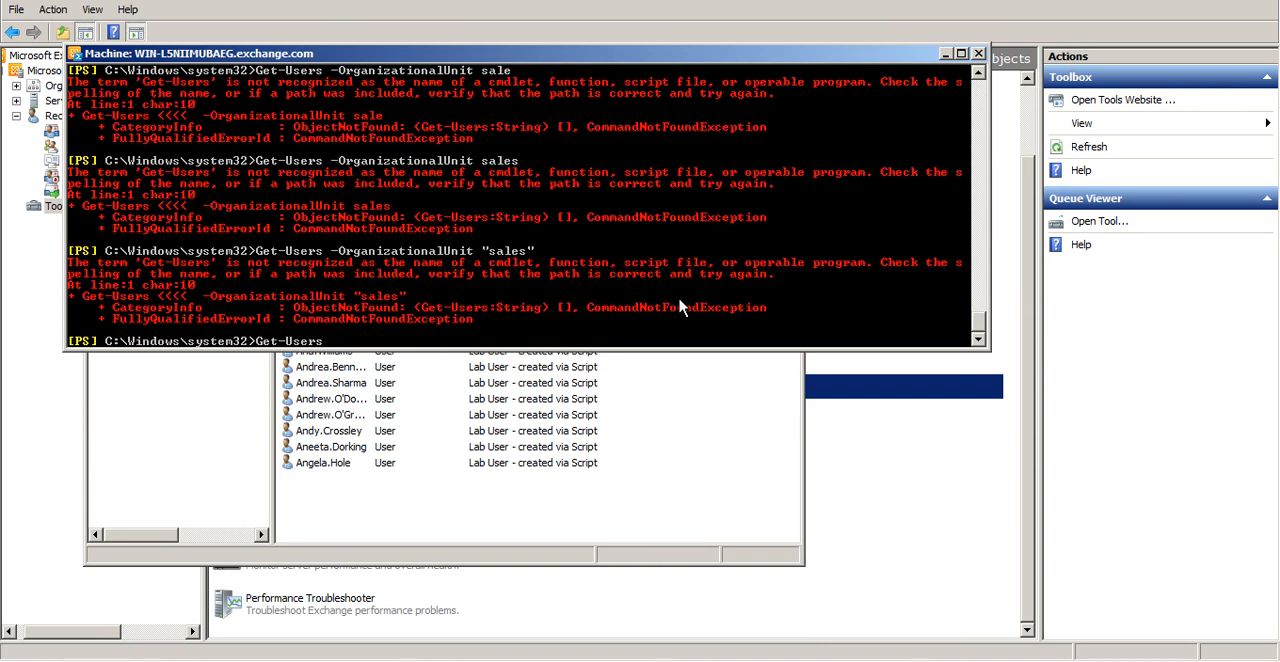
key(Home)
text(get-help)
key(Return)
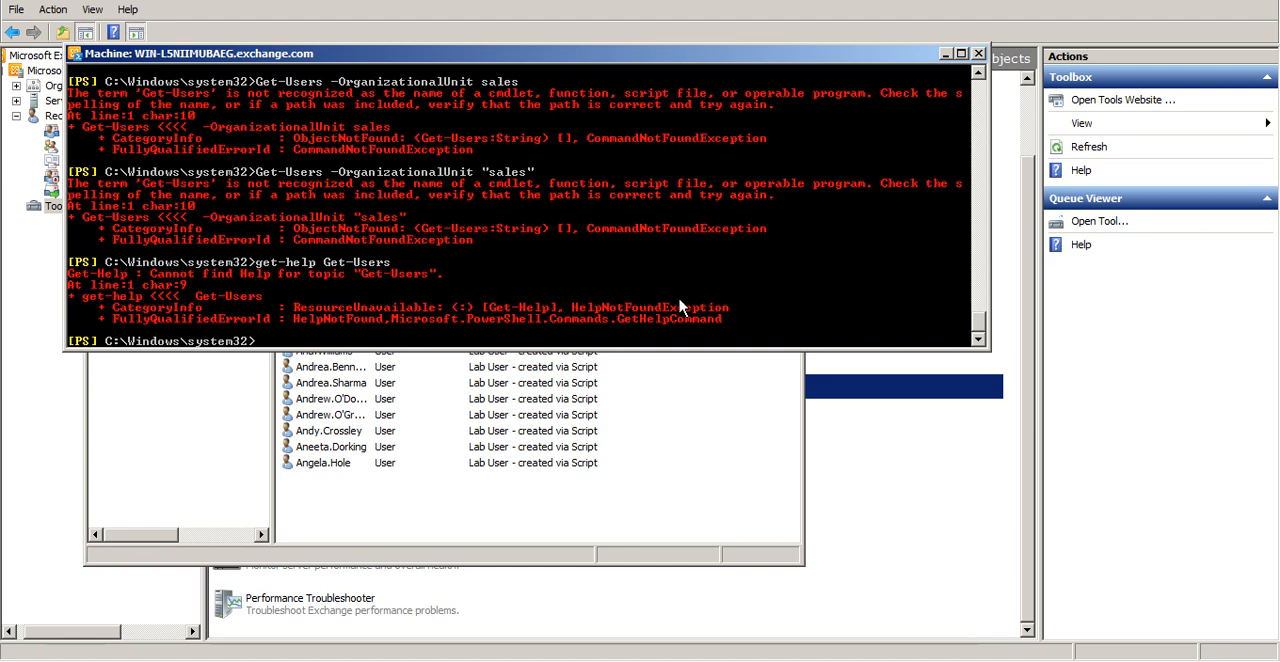
key(Up)
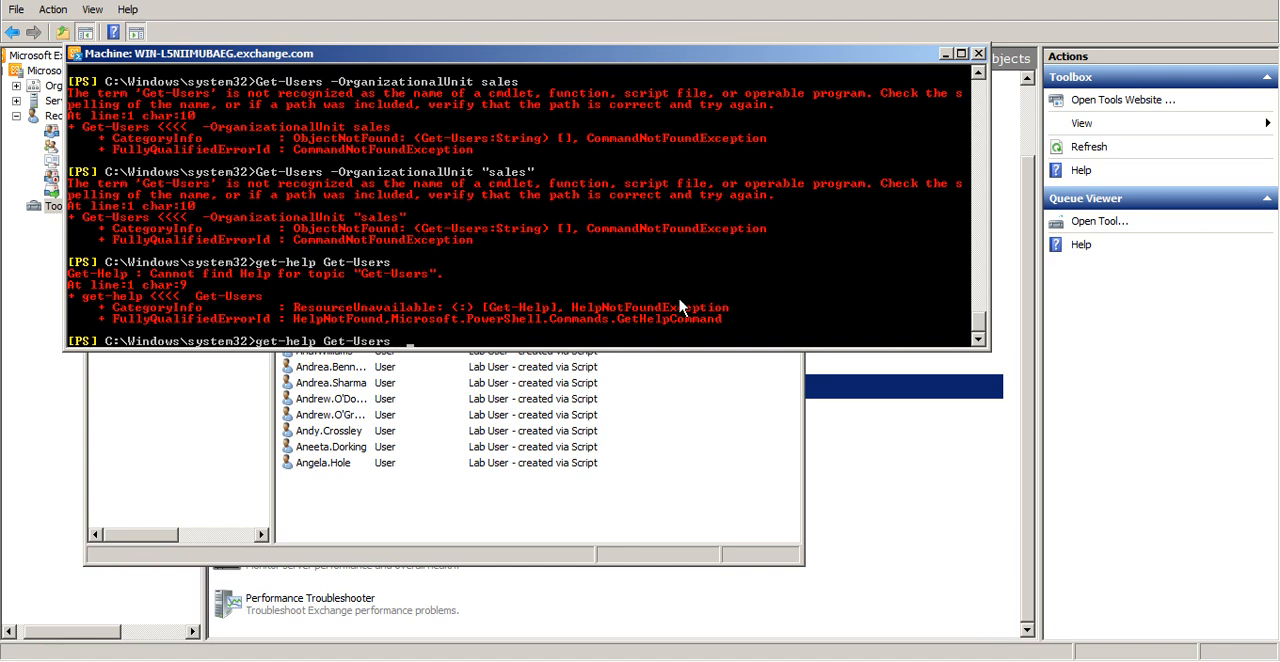
key(Return)
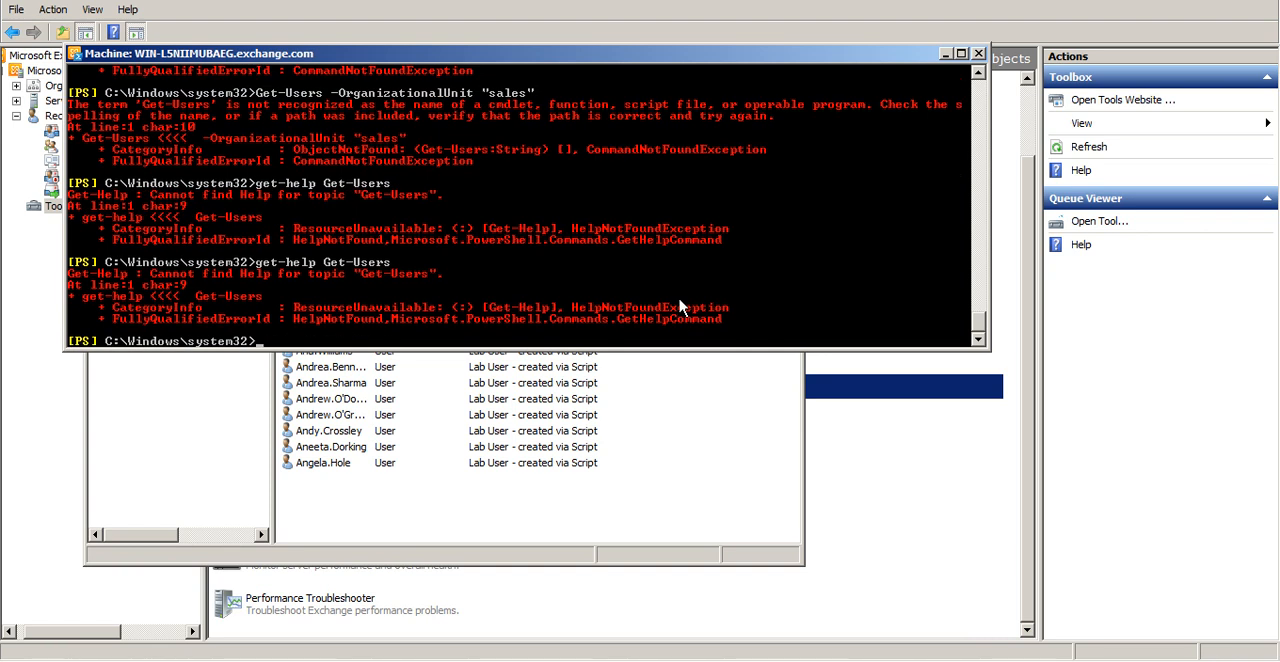
Try get-users without parameters and rerun it as get-user to list the users
text(get-users)
key(Return)
key(Return)
key(Up)
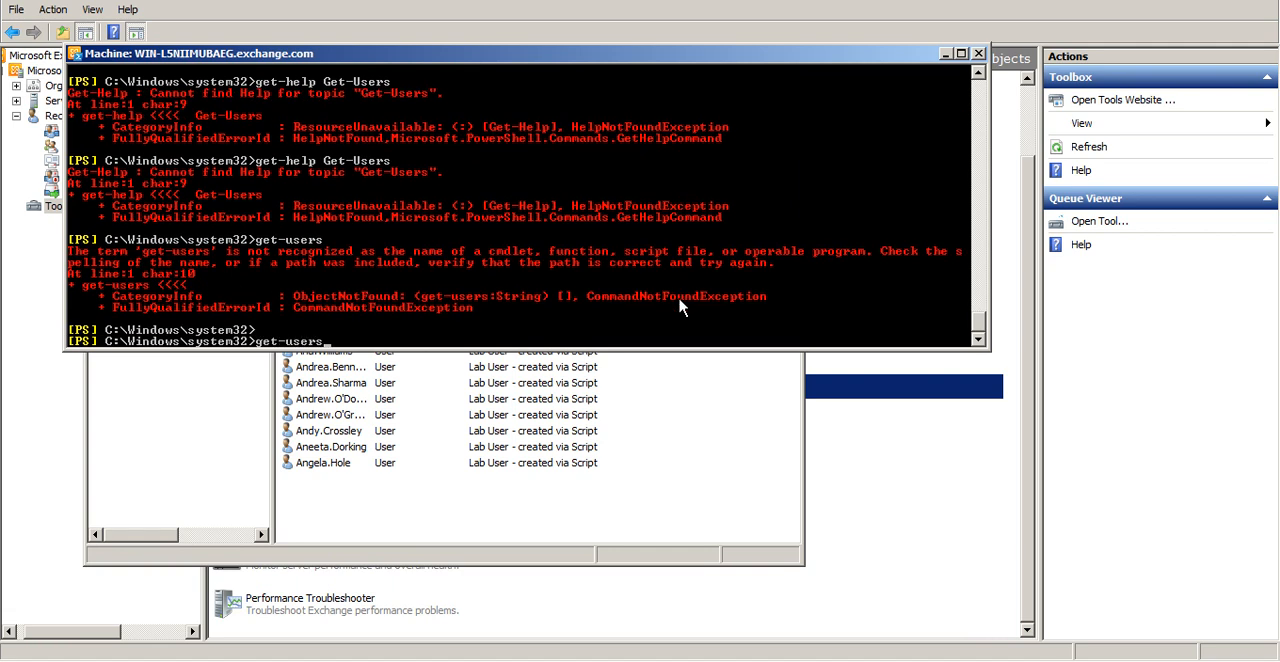
key(Return)
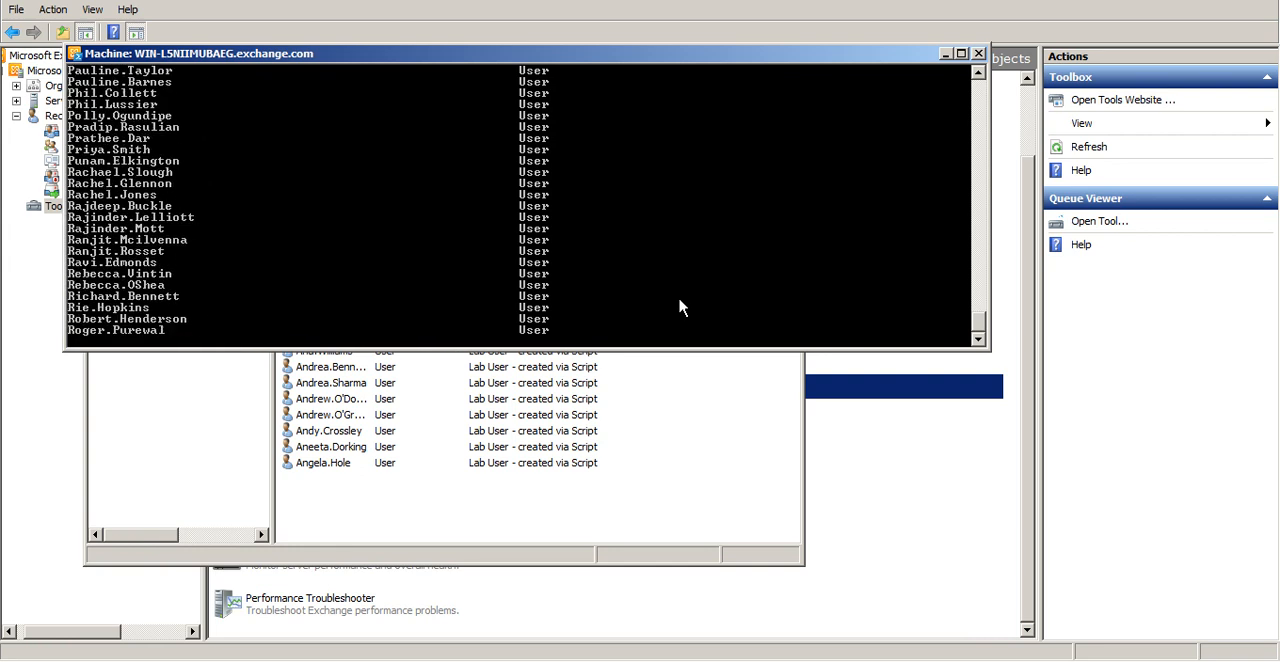
Recall the earlier organizational unit query, correct the cmdlet to Get-User, and try Get-User -OrganizationalUnit sales
key(Up)
key(Up)
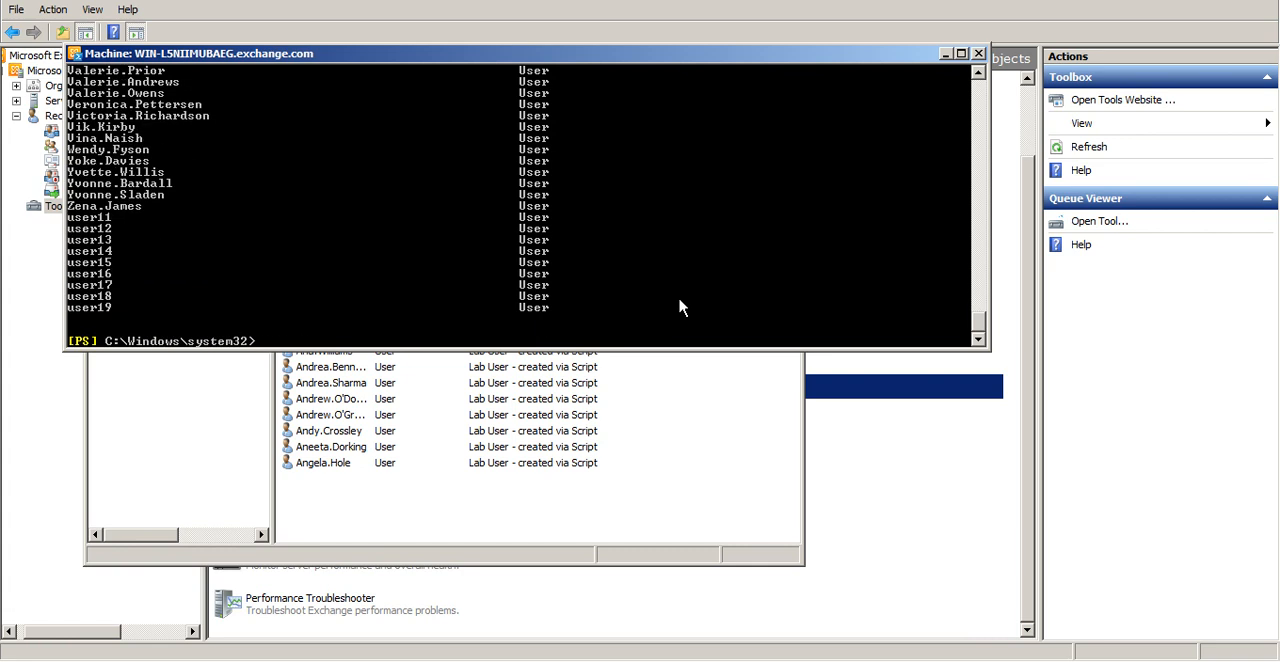
key(Up)
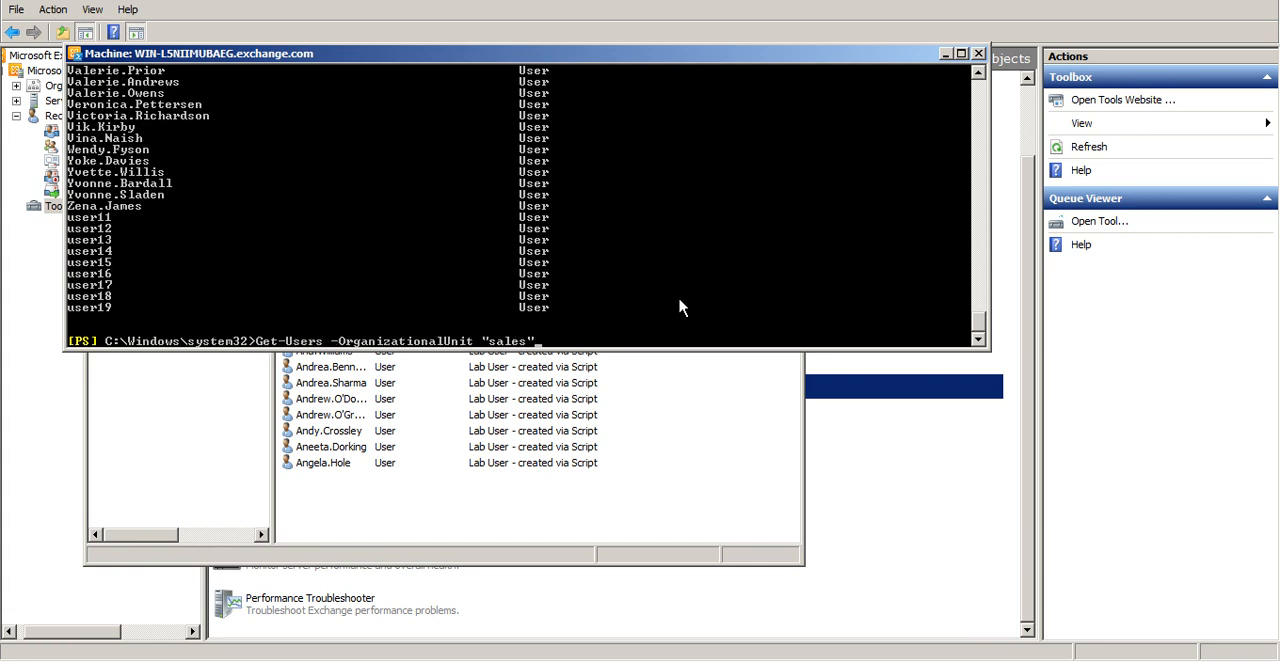
key(Up)
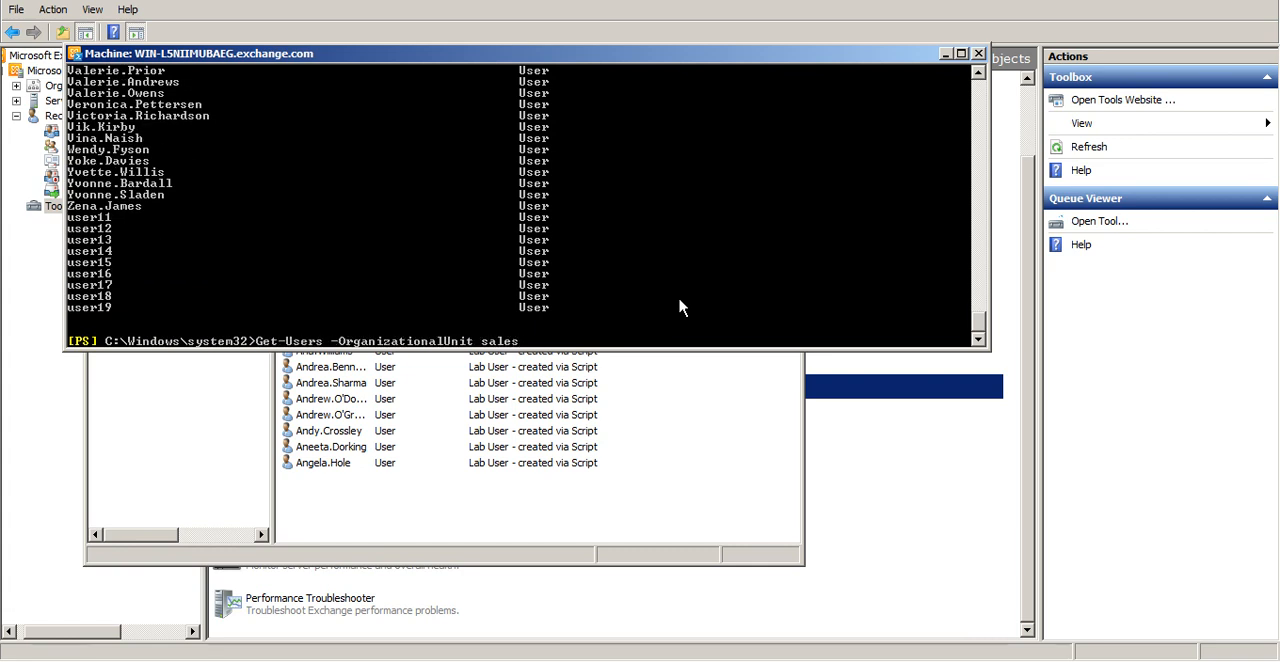
key(ctrl+Left)
key(ctrl+Left)
key(Left)
key(BackSpace)
key(Return)
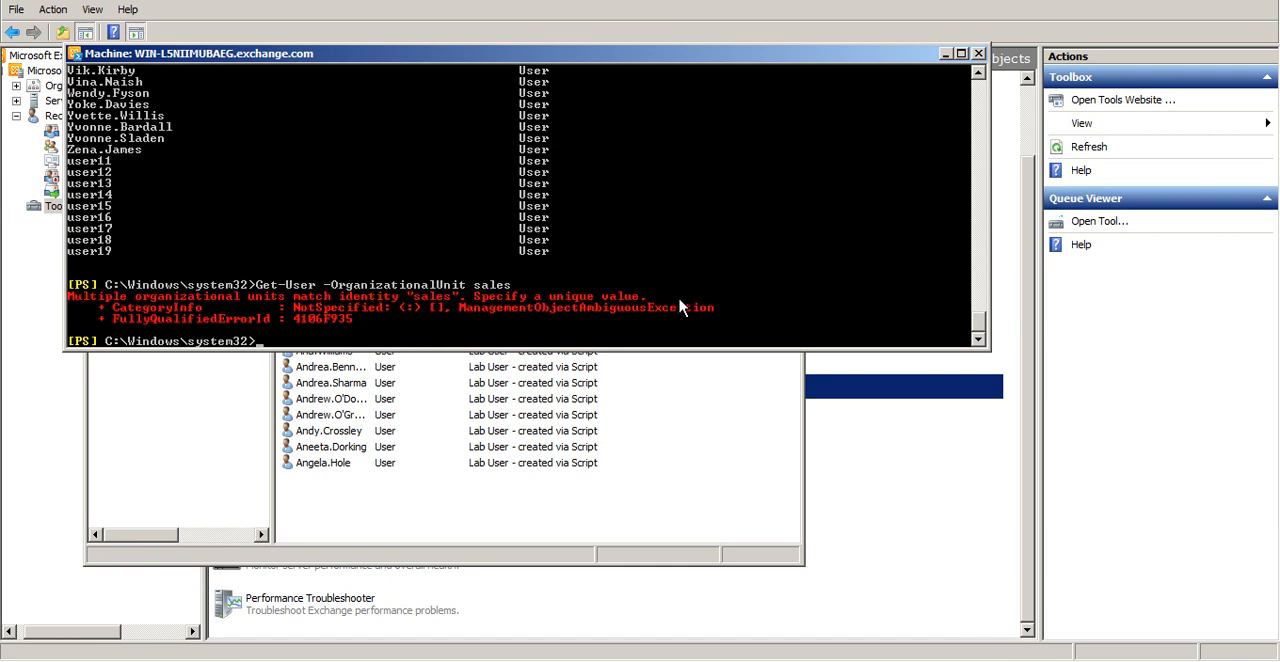
Add quotation marks around the unit name and try Get-User -OrganizationalUnit "sales"
key(Up)
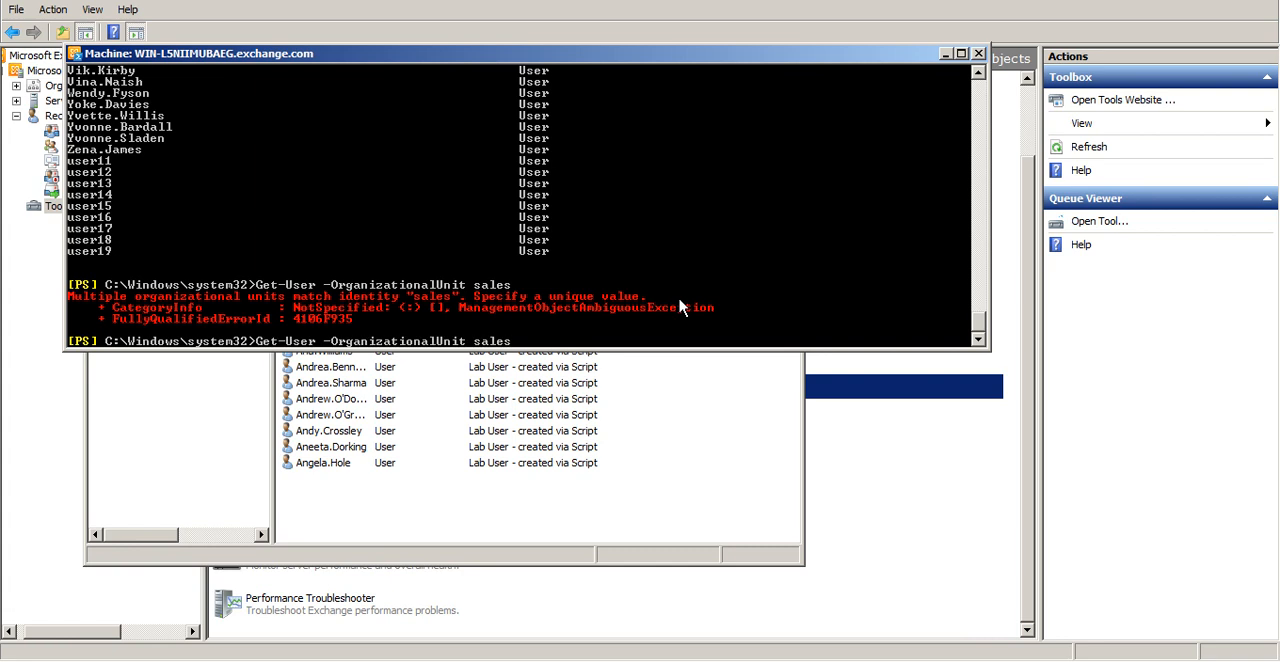
text(")
key(Left)
key(Left)
key(Left)
key(Left)
key(Left)
text(")
key(Return)
Display the help for the get-user cmdlet with get-help get-user
text(get-help)
key(BackSpace)
key(BackSpace)
key(BackSpace)
key(BackSpace)
key(BackSpace)
text(-help)
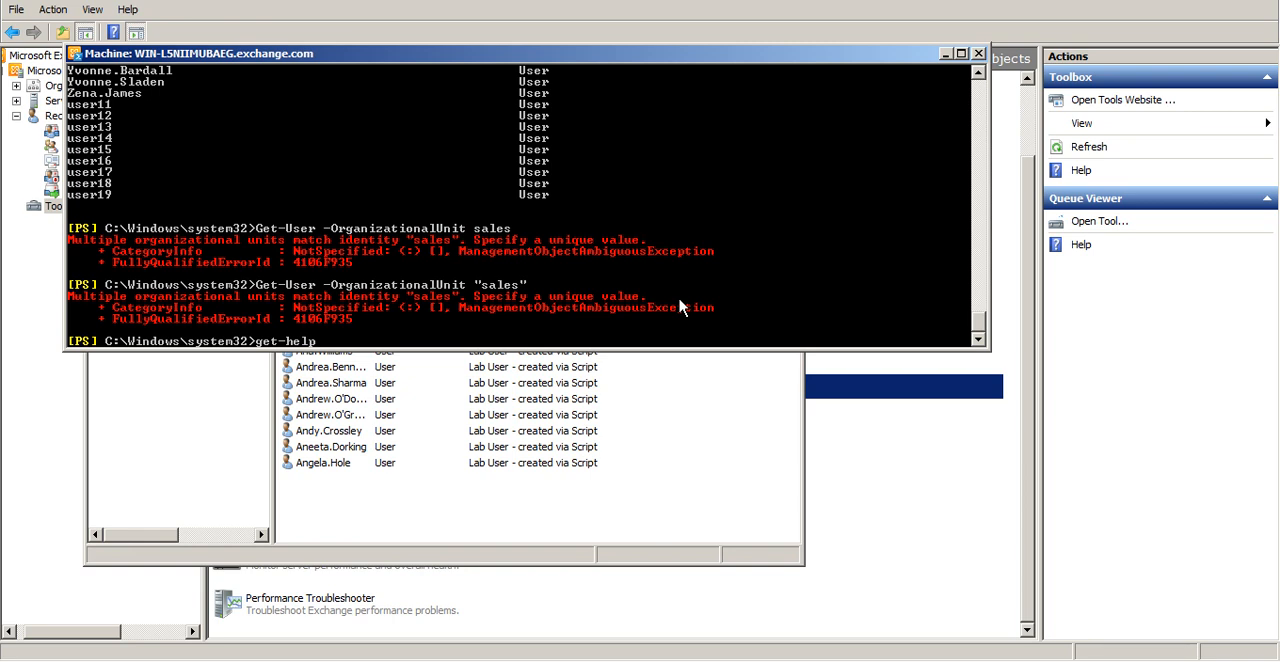
text(get-user)
key(Return)
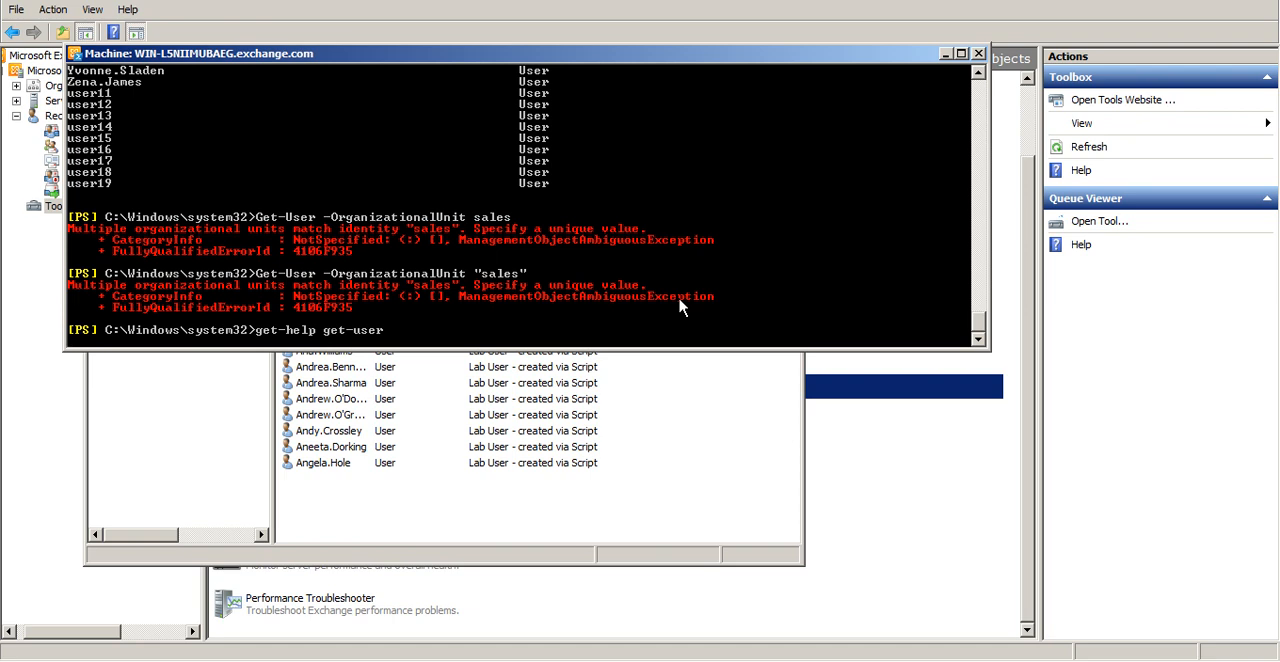
key(Return)
Switch to Active Directory Users and Computers and view the contents of the exchange.com domain
key(alt+Tab)
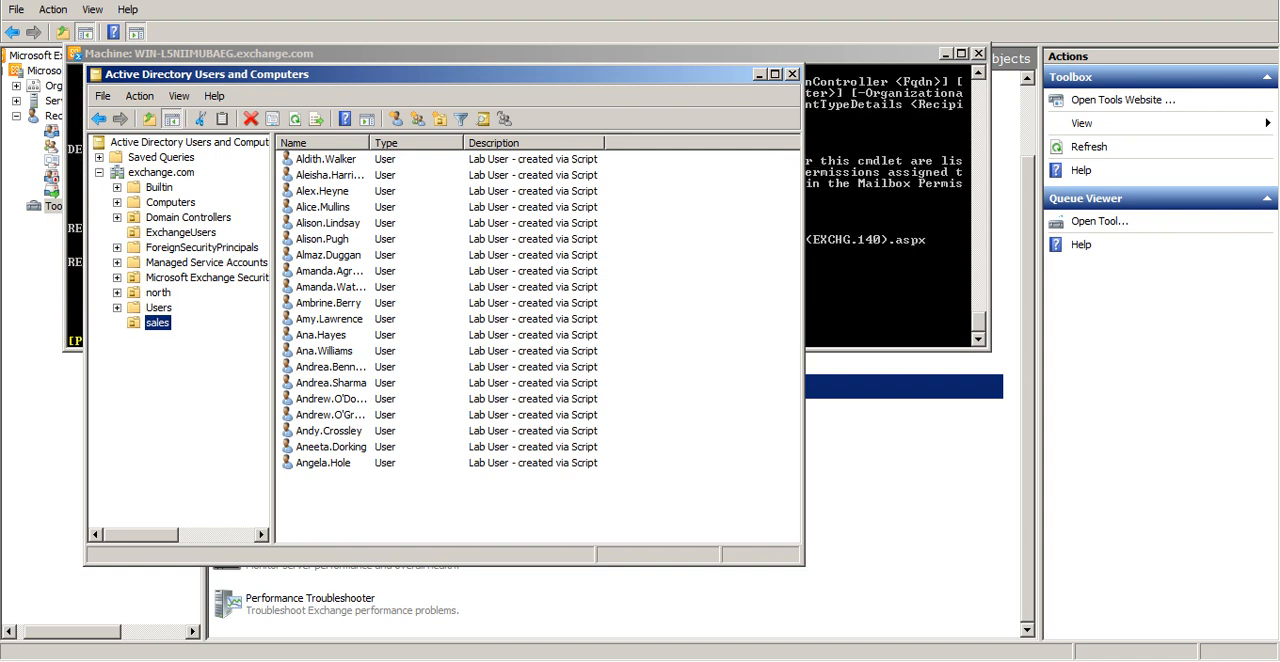
click(183, 175)
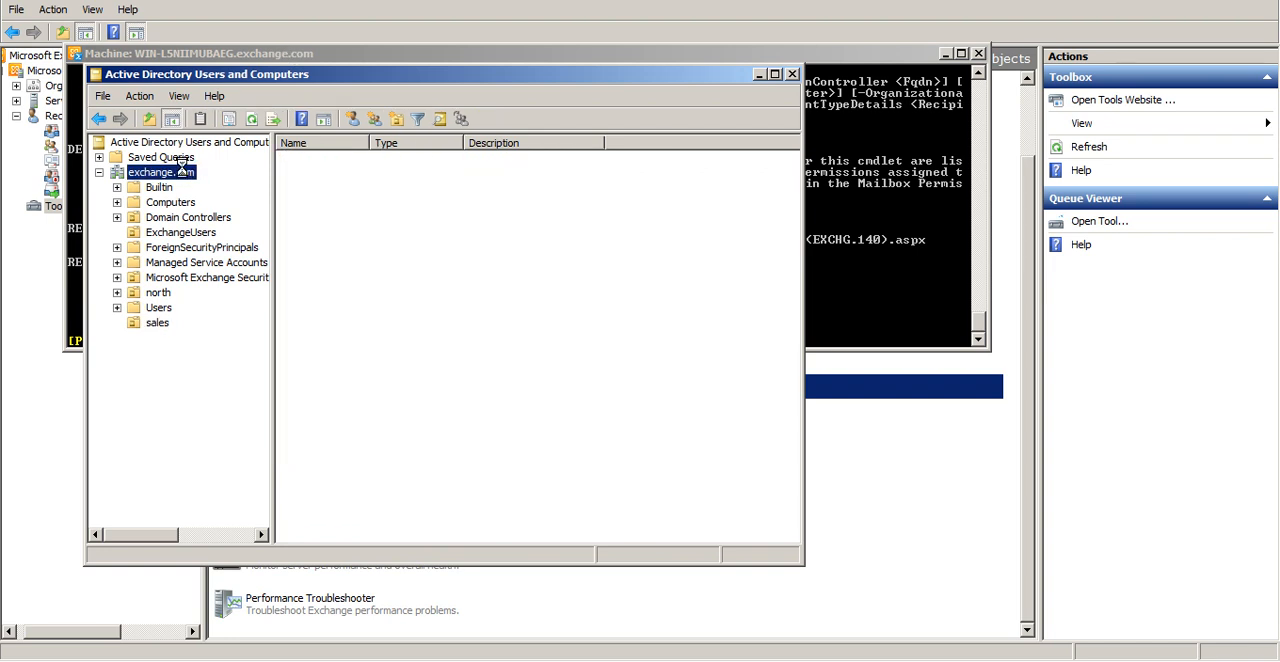
Return to the Management Shell and display the usage examples with get-help get-user -examples
click(938, 220)
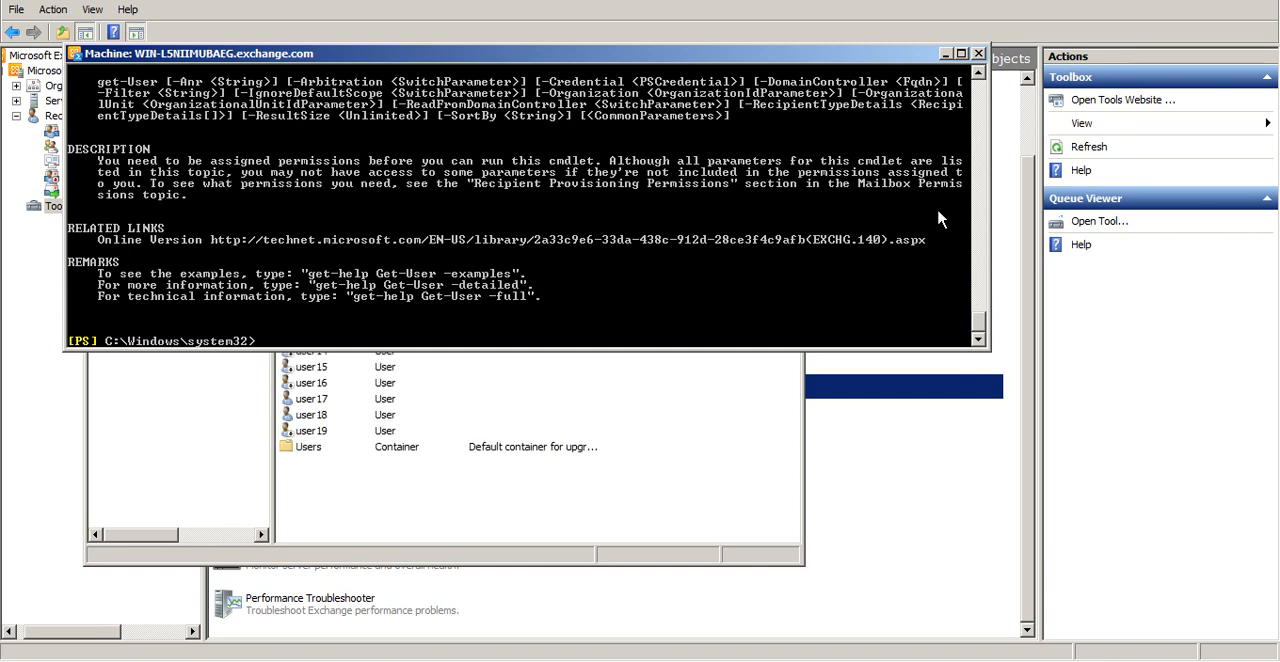
text(get-help get-user -e)
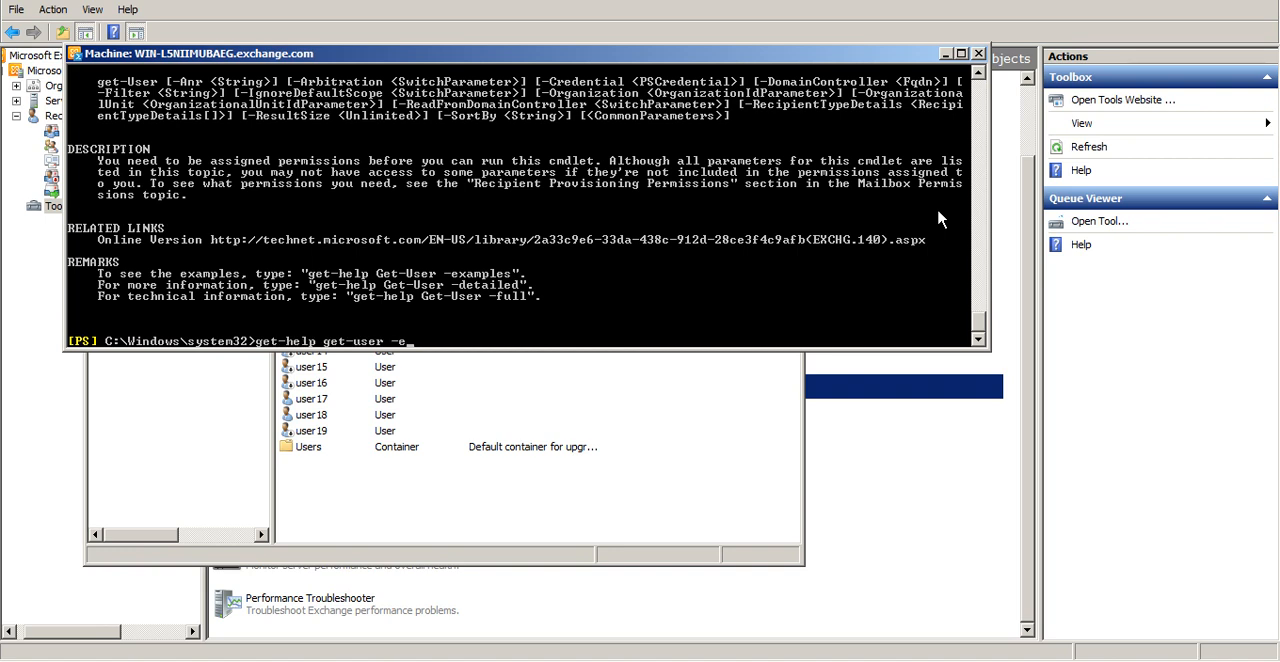
text(xamples)
key(Return)
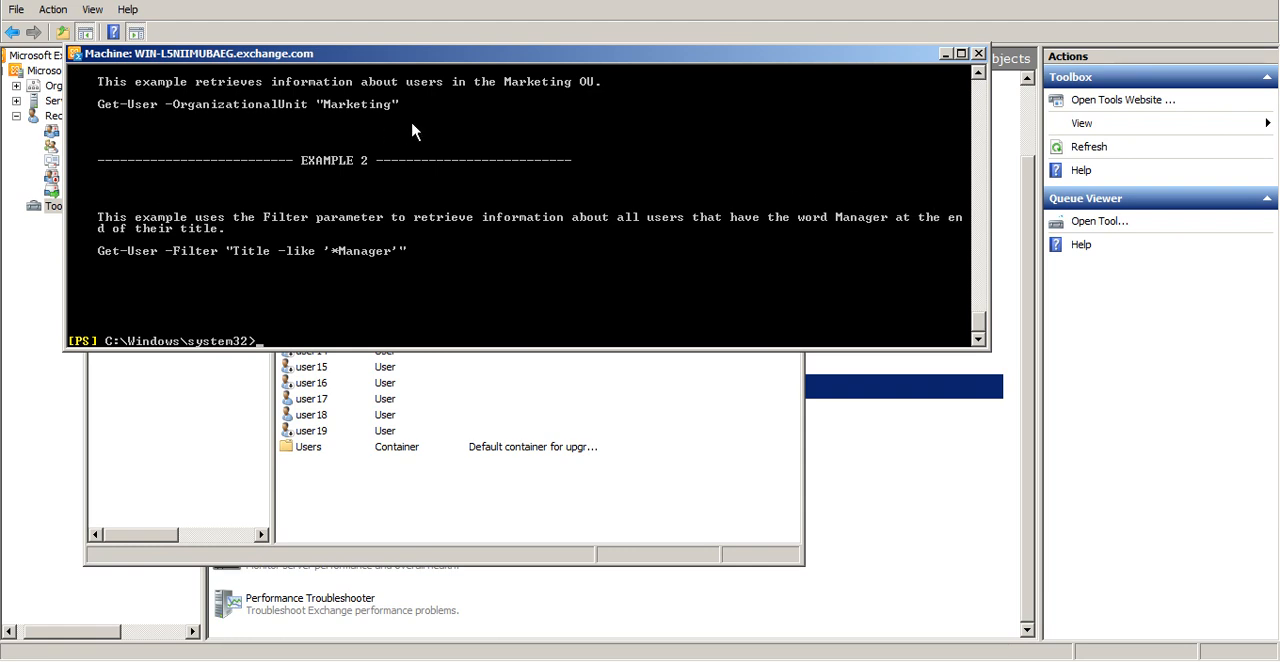
Retry Get-User -OrganizationalUnit "sales" following the syntax of the help example
text(Get-User -OrganizationalUnit "sales")
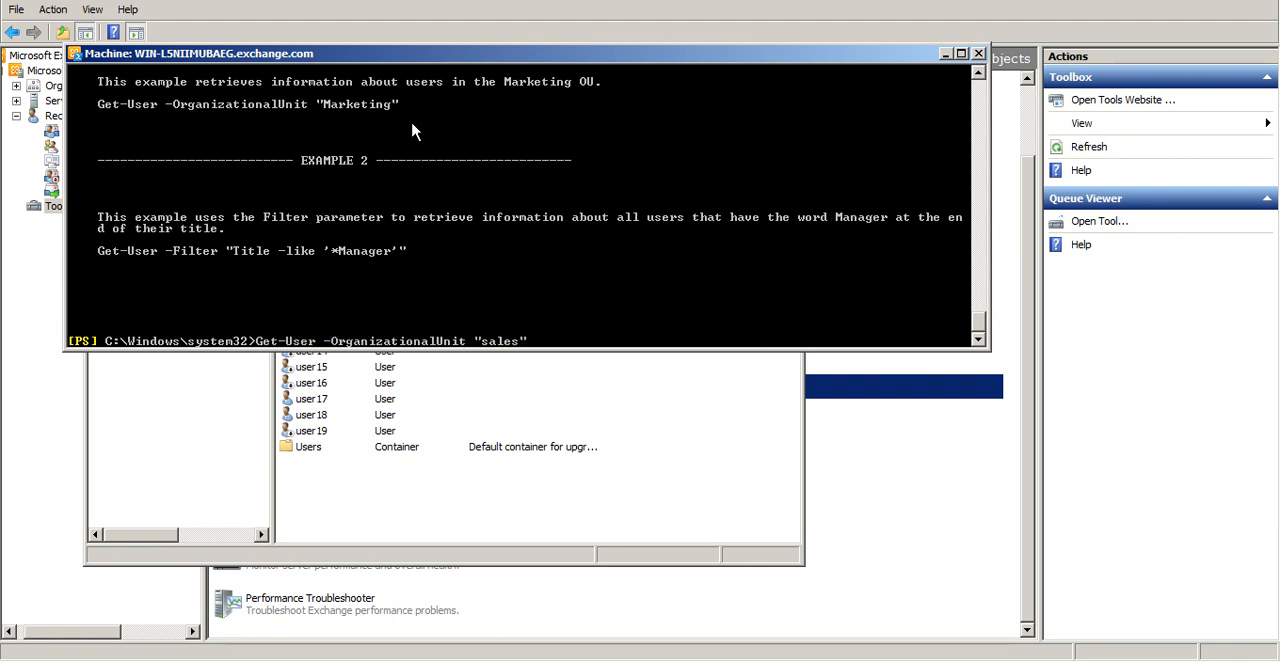
key(Return)
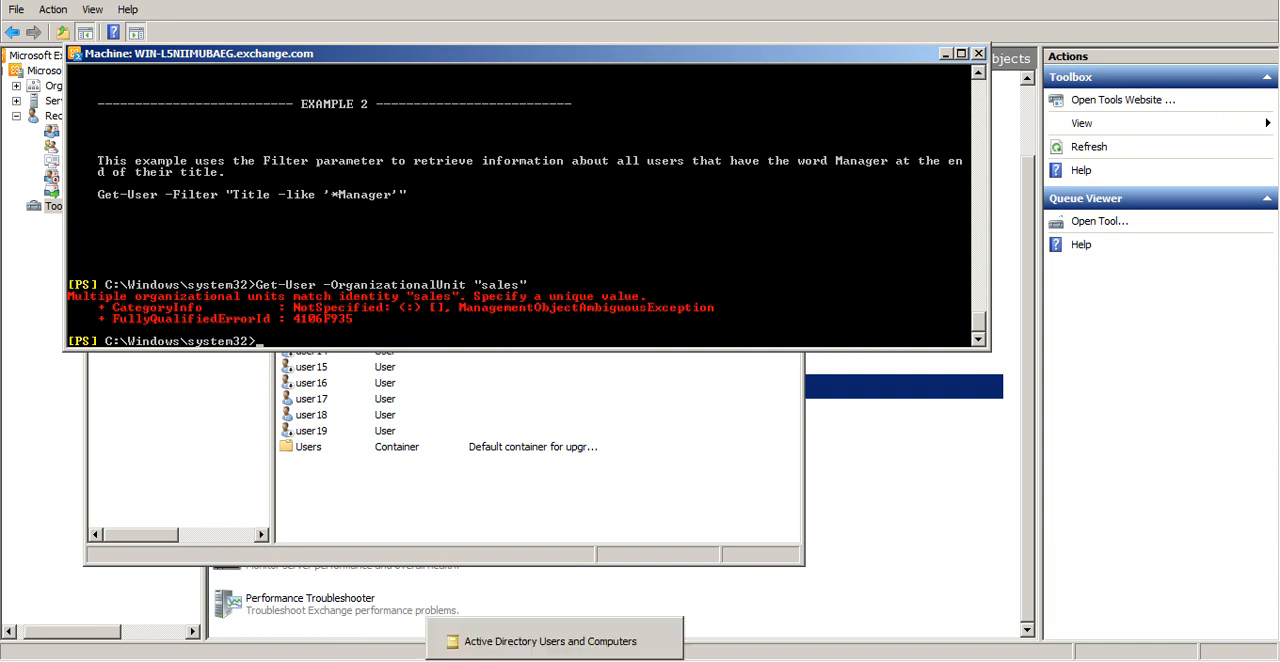
Switch to Active Directory Users and Computers and create an organizational unit named marketing directly under the exchange.com domain
click(540, 657)
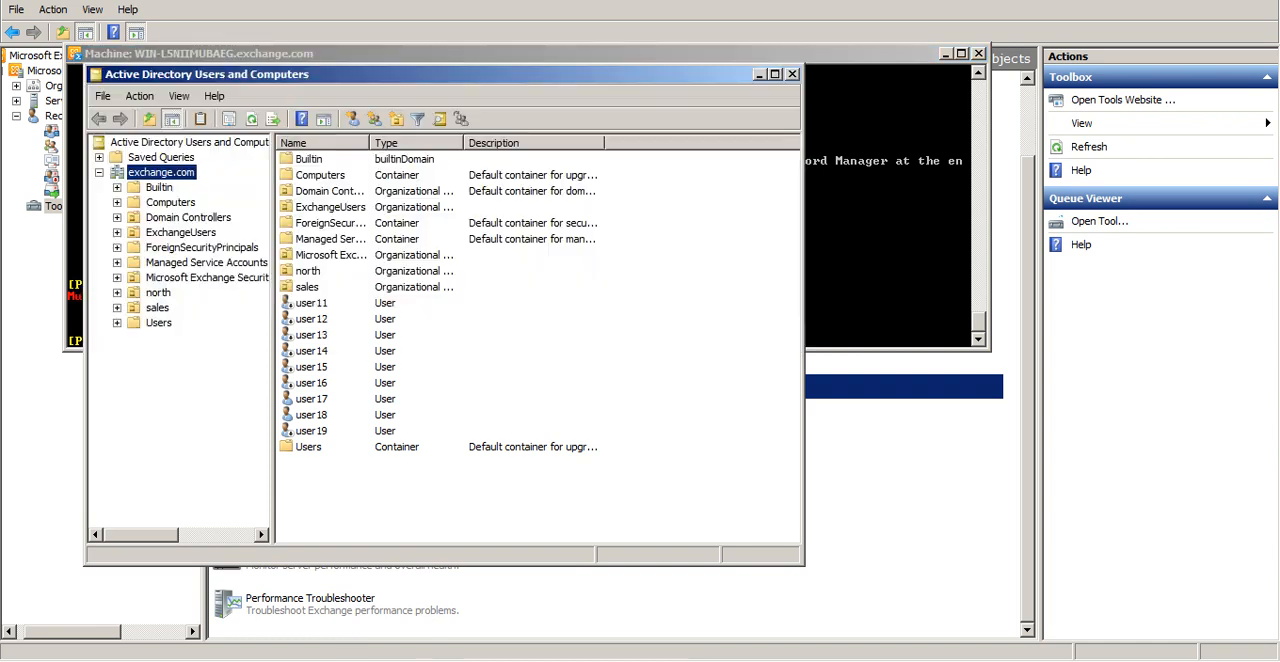
right_click(185, 177)
mouse_move(340, 282)
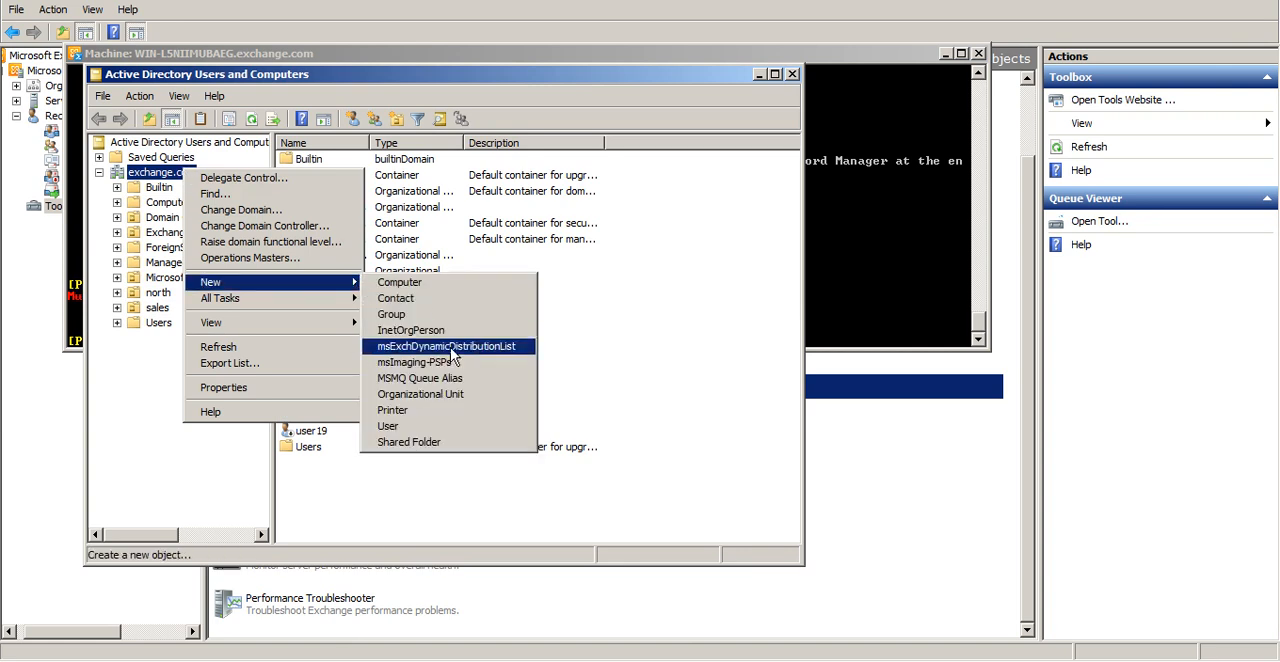
click(452, 395)
text(marketin)
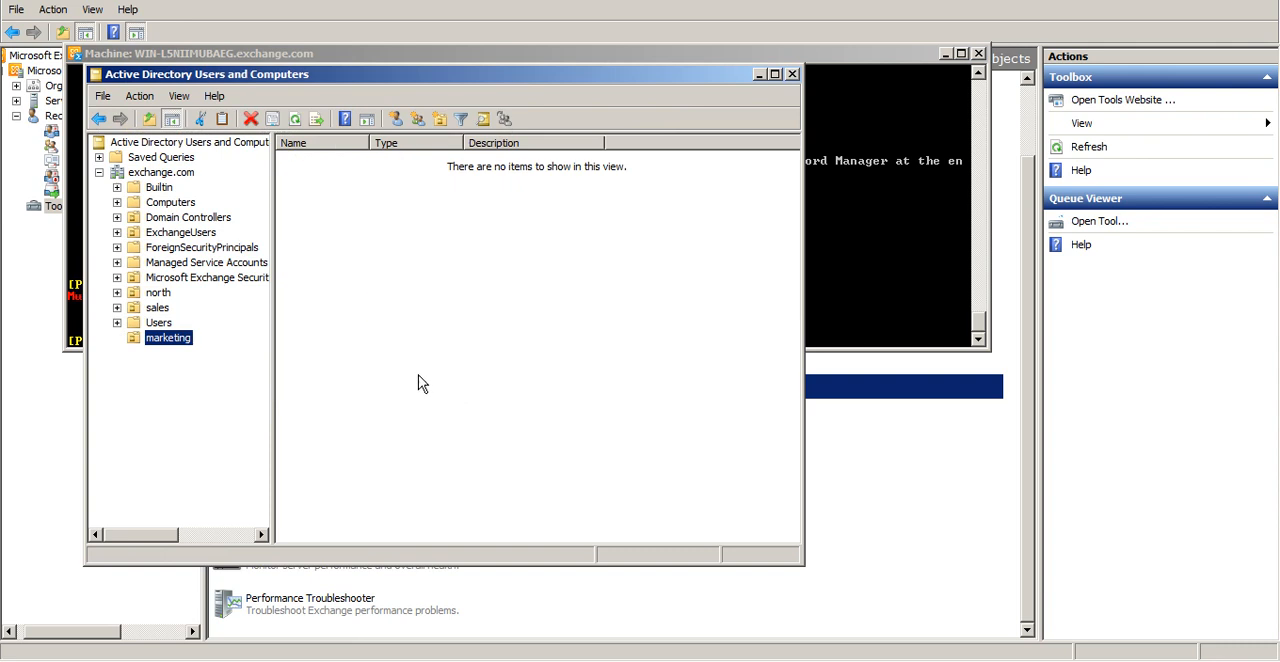
Move the sixth to ninth and the last six users of the top-level sales organizational unit into marketing and view marketing's contents
click(156, 310)
click(293, 240)
key(shift+Down)
key(shift+Down)
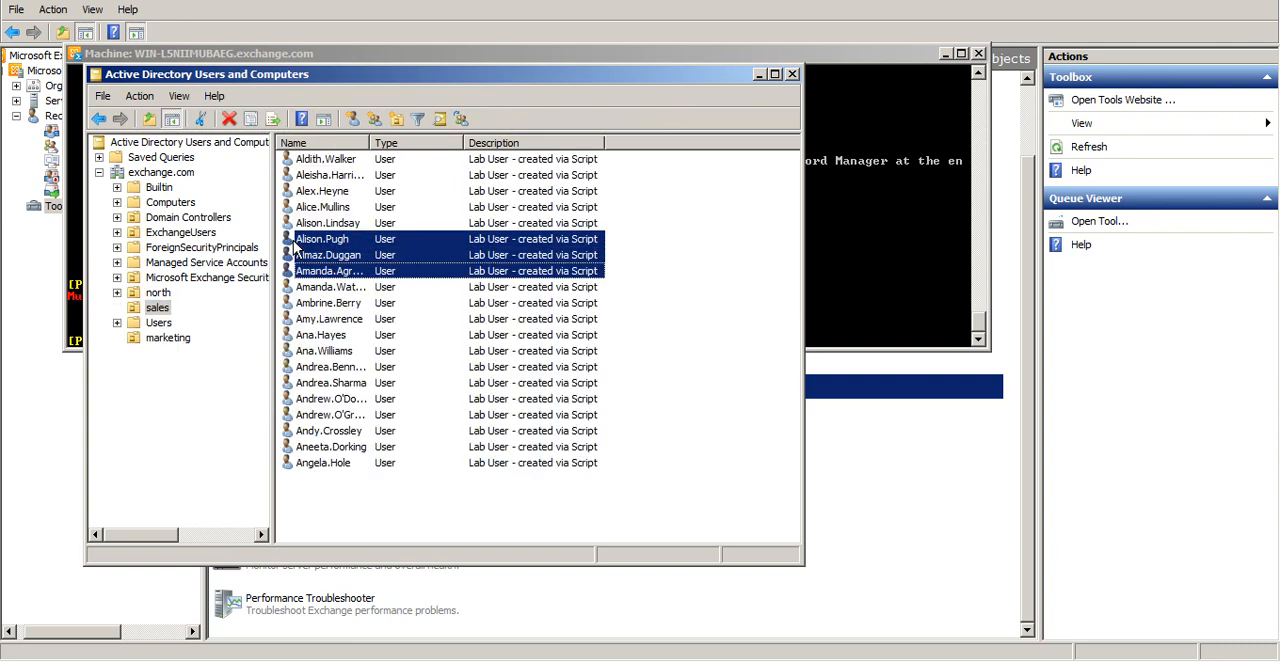
shift+click(397, 467)
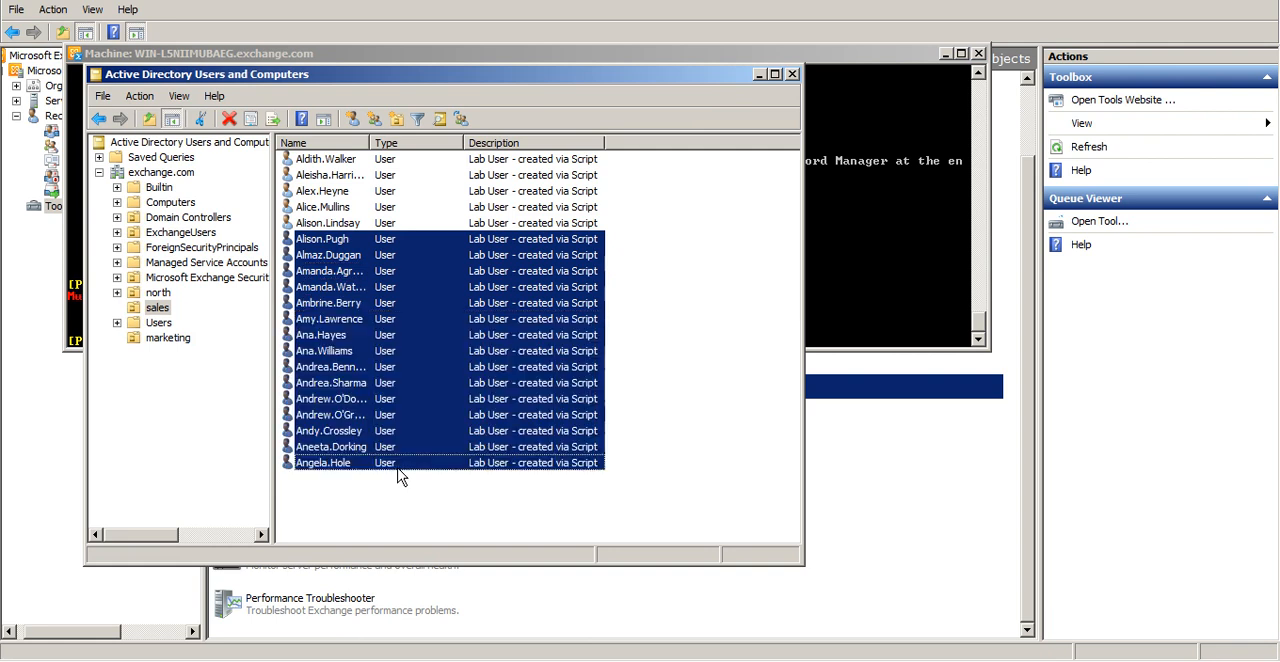
ctrl+click(411, 313)
ctrl+click(411, 313)
key(ctrl+Down)
key(ctrl+Down)
key(ctrl+Down)
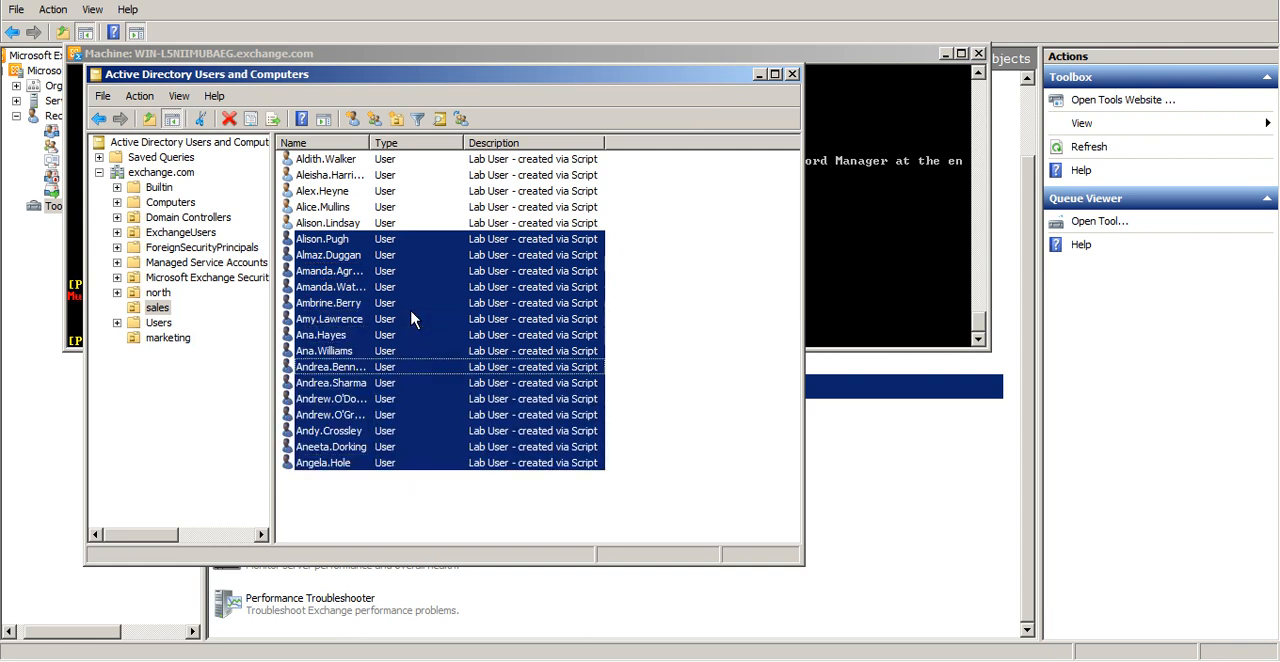
key(ctrl+space)
key(ctrl+Up)
key(ctrl+space)
key(ctrl+Up)
key(ctrl+space)
key(ctrl+Up)
key(ctrl+space)
key(ctrl+Up)
key(ctrl+space)
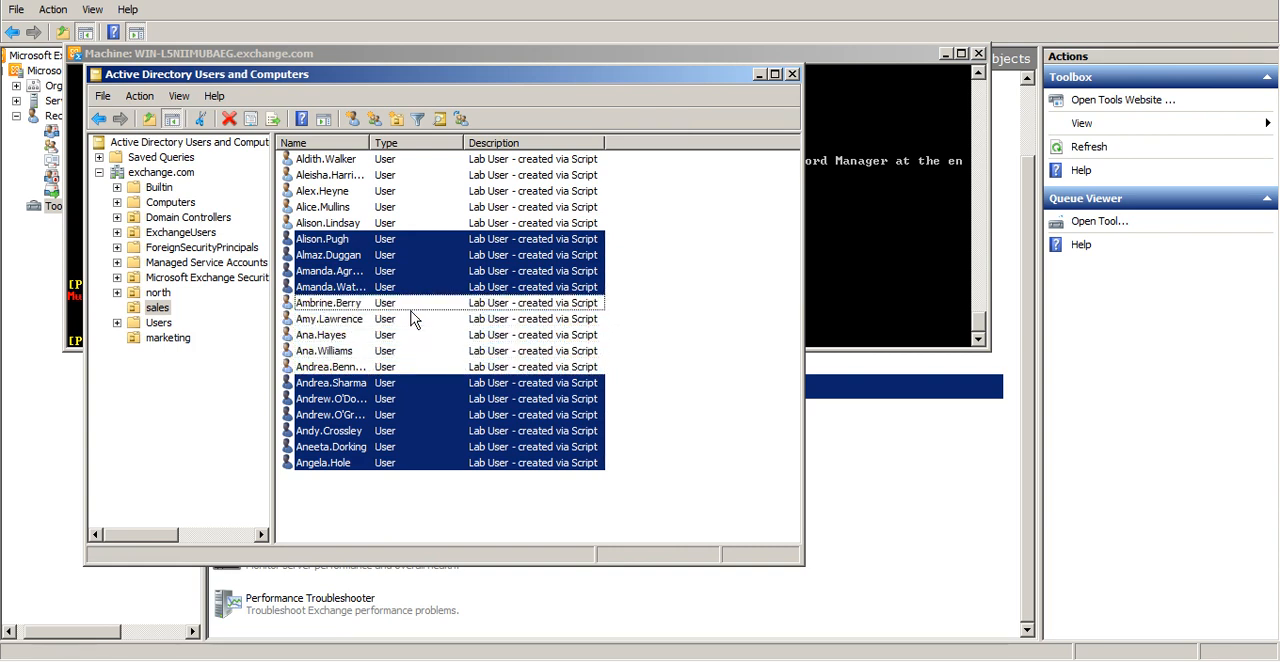
right_click(430, 247)
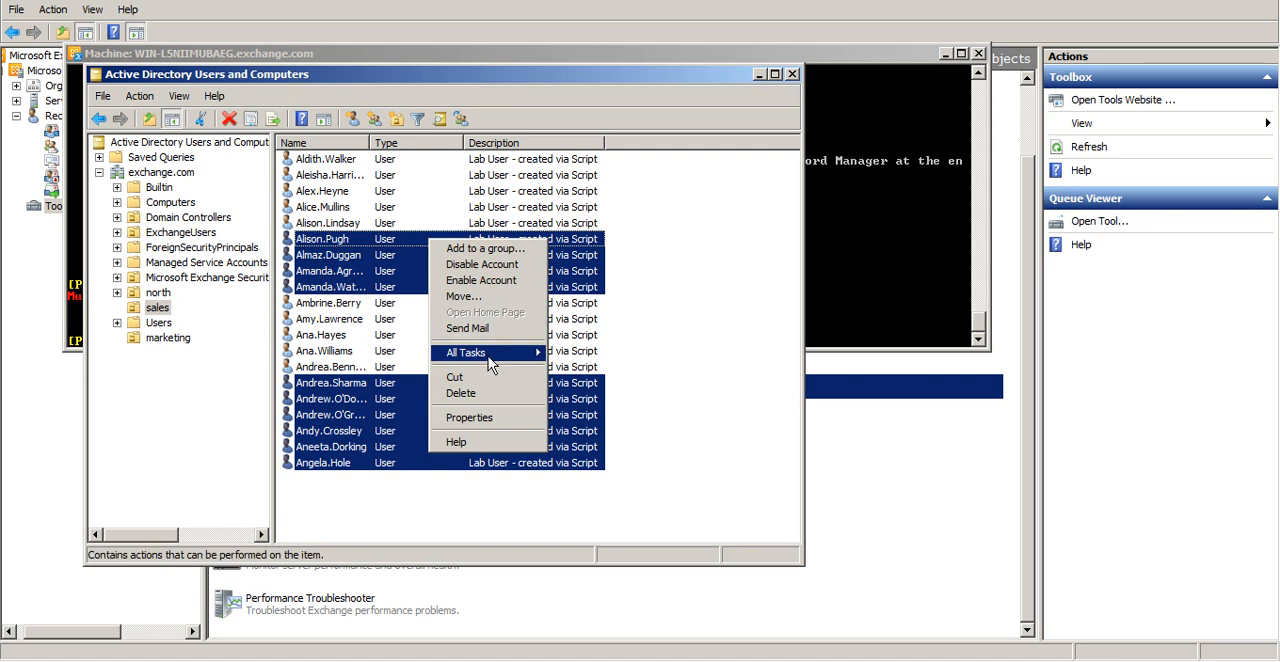
click(483, 300)
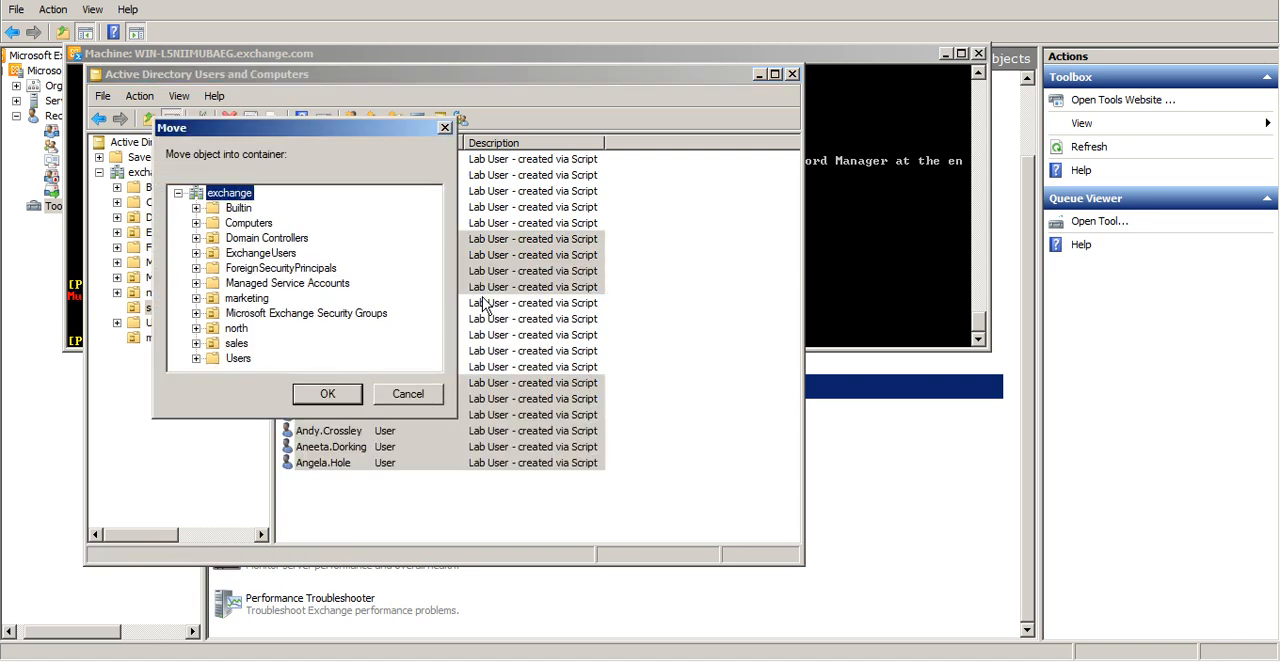
click(247, 298)
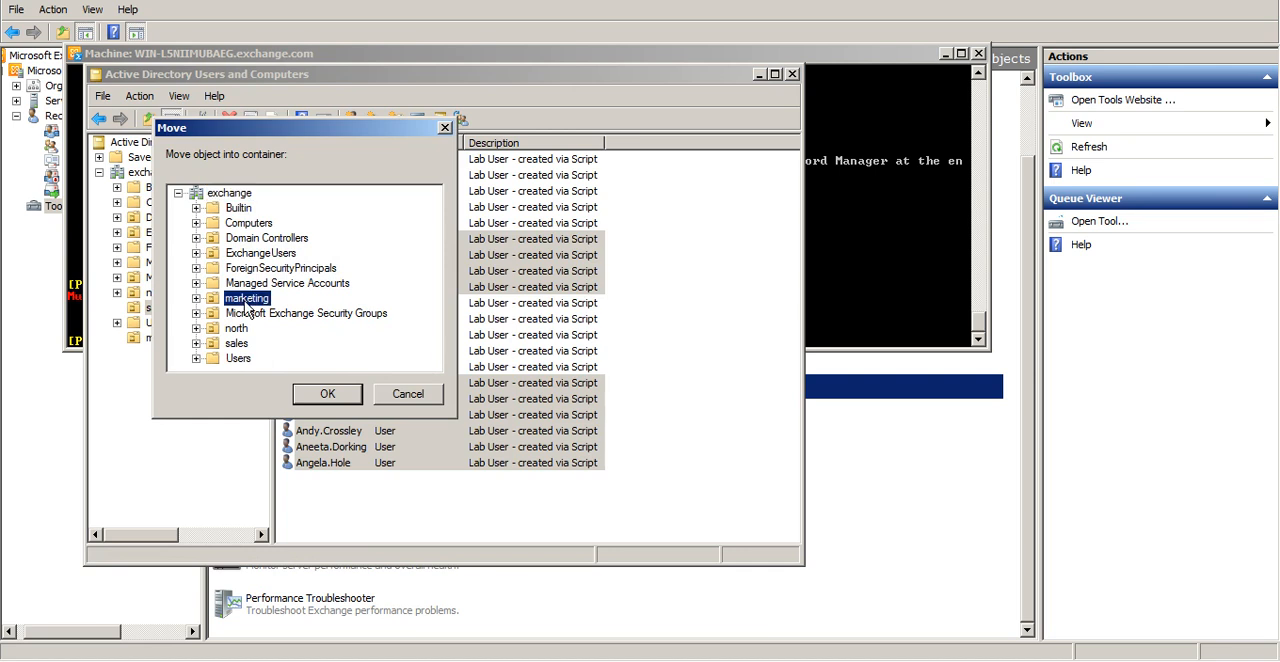
click(330, 395)
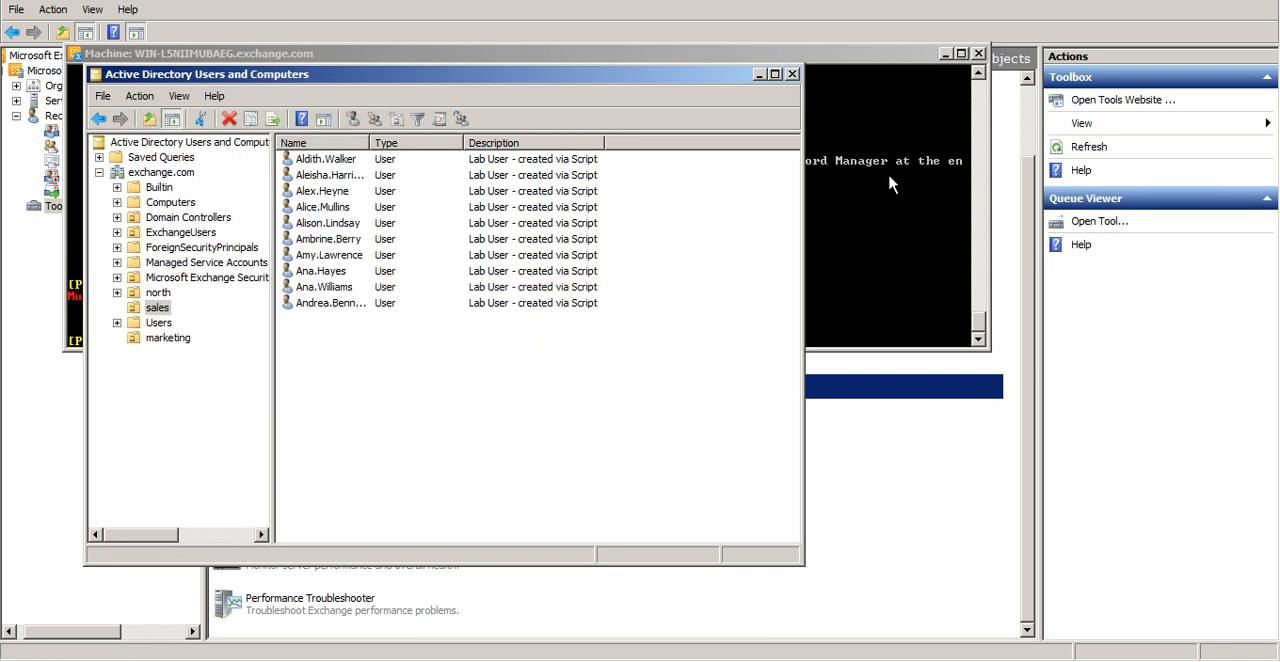
click(180, 339)
Return to the Management Shell and list the marketing users with Get-User -OrganizationalUnit "marketing"
click(922, 131)
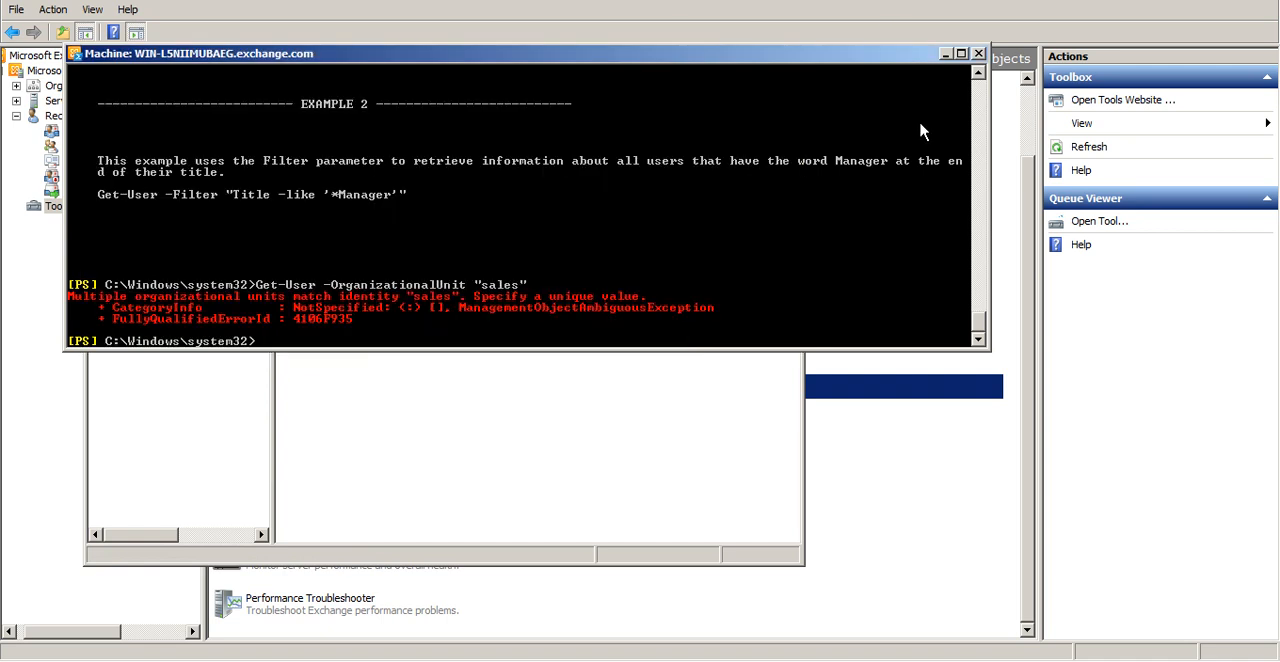
key(Up)
key(Left)
key(BackSpace)
key(BackSpace)
key(BackSpace)
key(BackSpace)
key(BackSpace)
text(marketing)
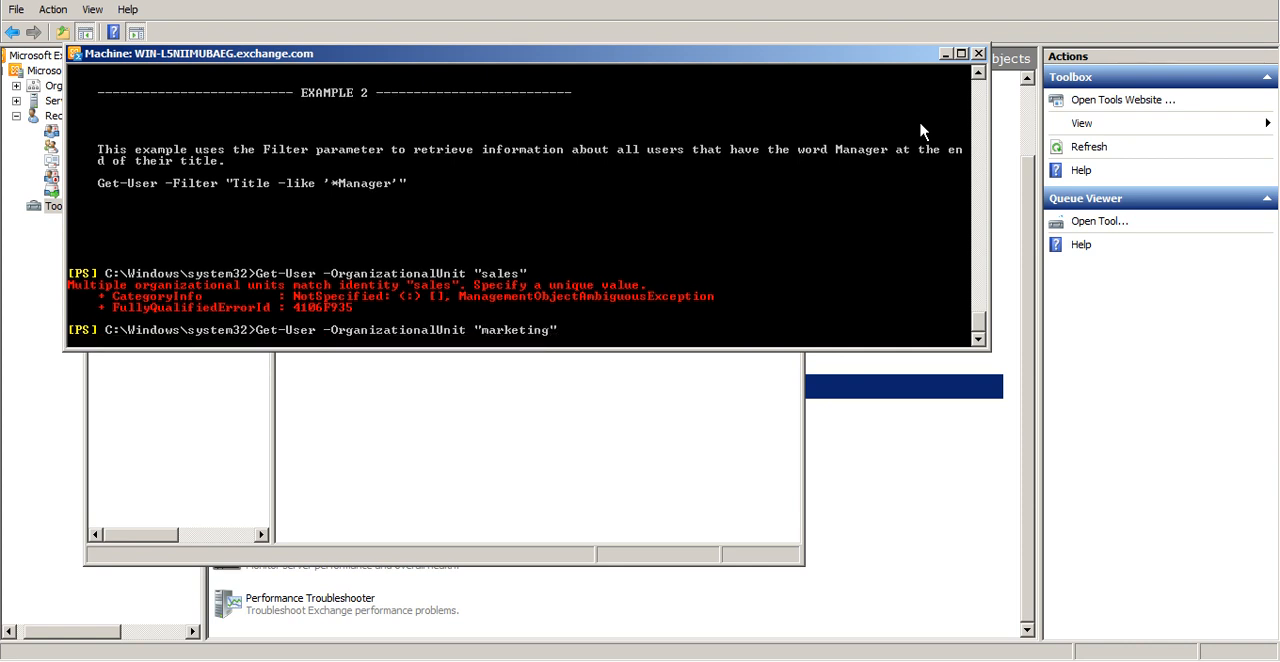
key(Return)
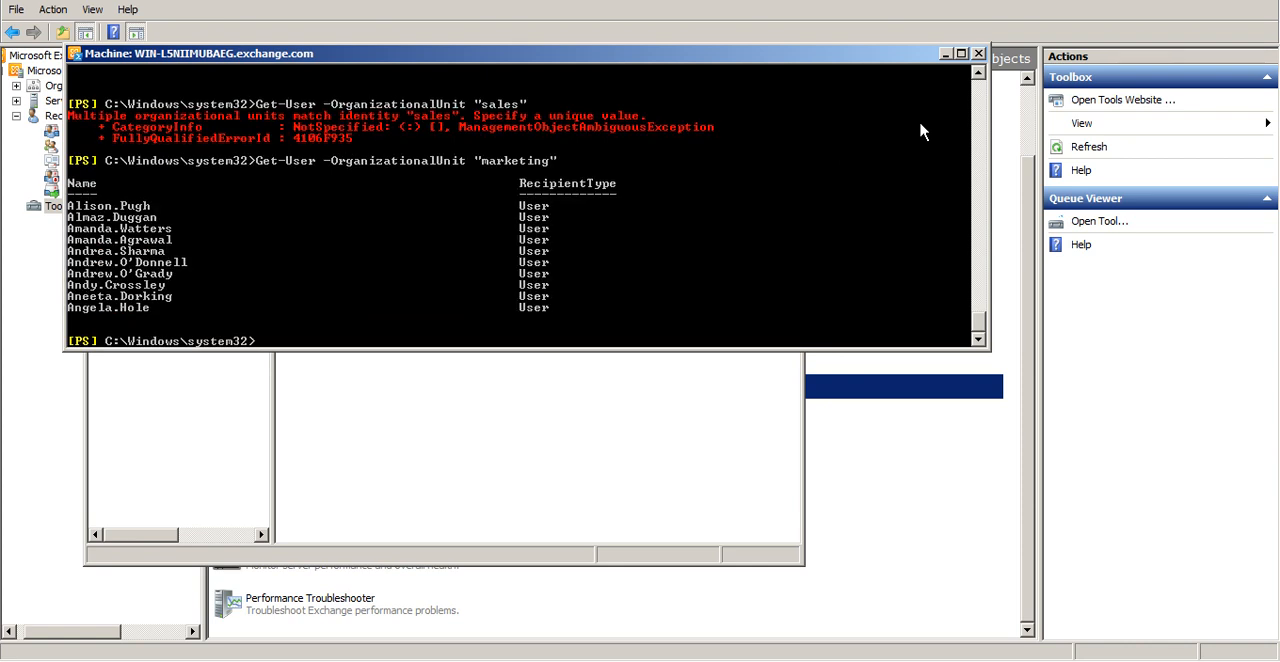
Run Get-User -OrganizationalUnit "sales" again for comparison with the marketing query
key(Up)
key(BackSpace)
key(BackSpace)
key(BackSpace)
key(BackSpace)
key(BackSpace)
key(BackSpace)
key(BackSpace)
key(BackSpace)
key(BackSpace)
key(BackSpace)
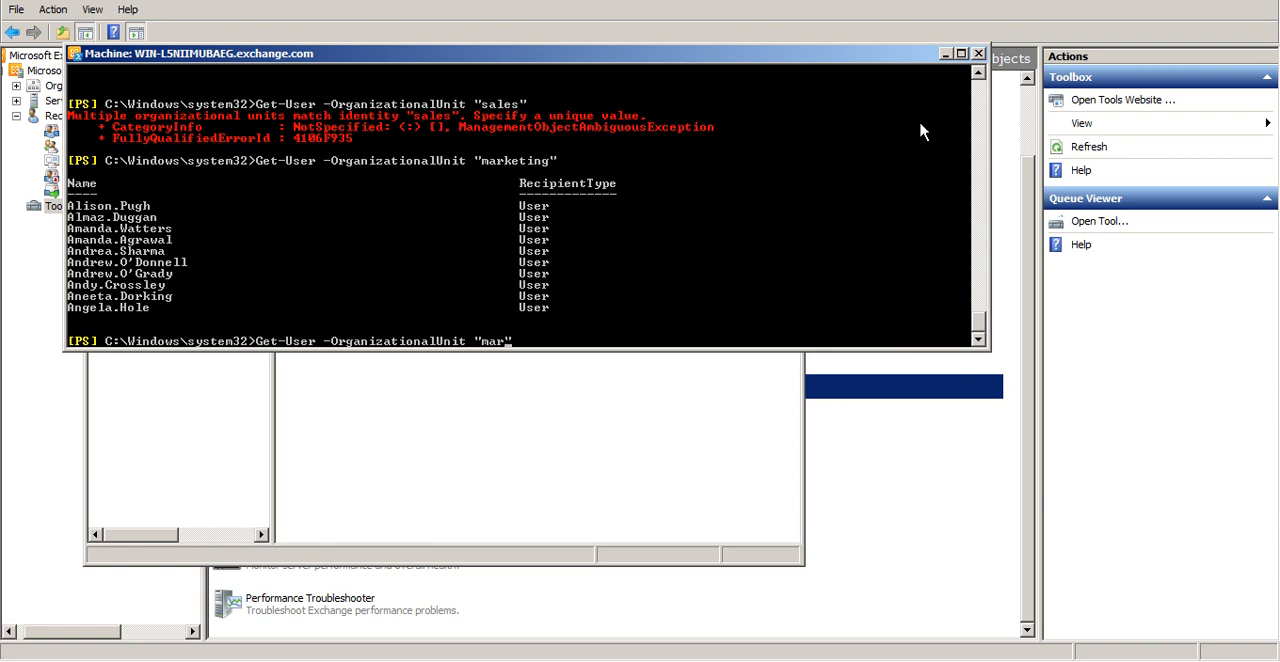
text(sa")
key(Left)
text(les)
key(Return)
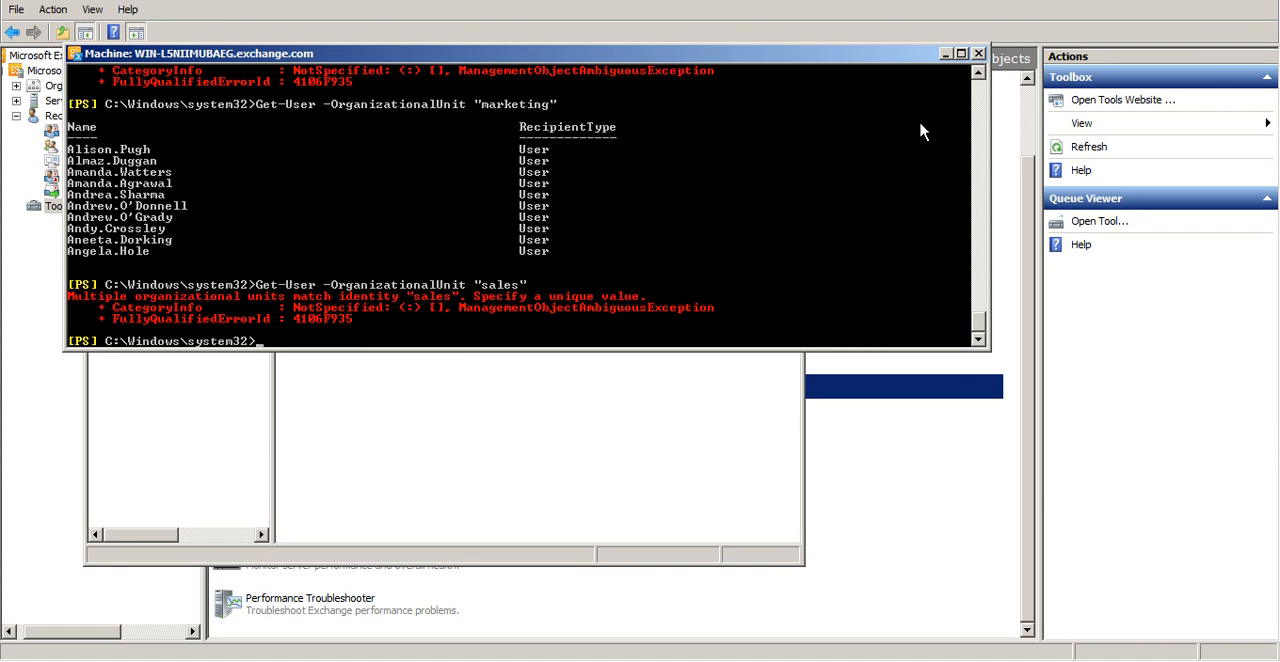
Try the query with a distinguished name: Get-User -OrganizationalUnit "cn=sales,dc=exchange,dc=com"
key(Up)
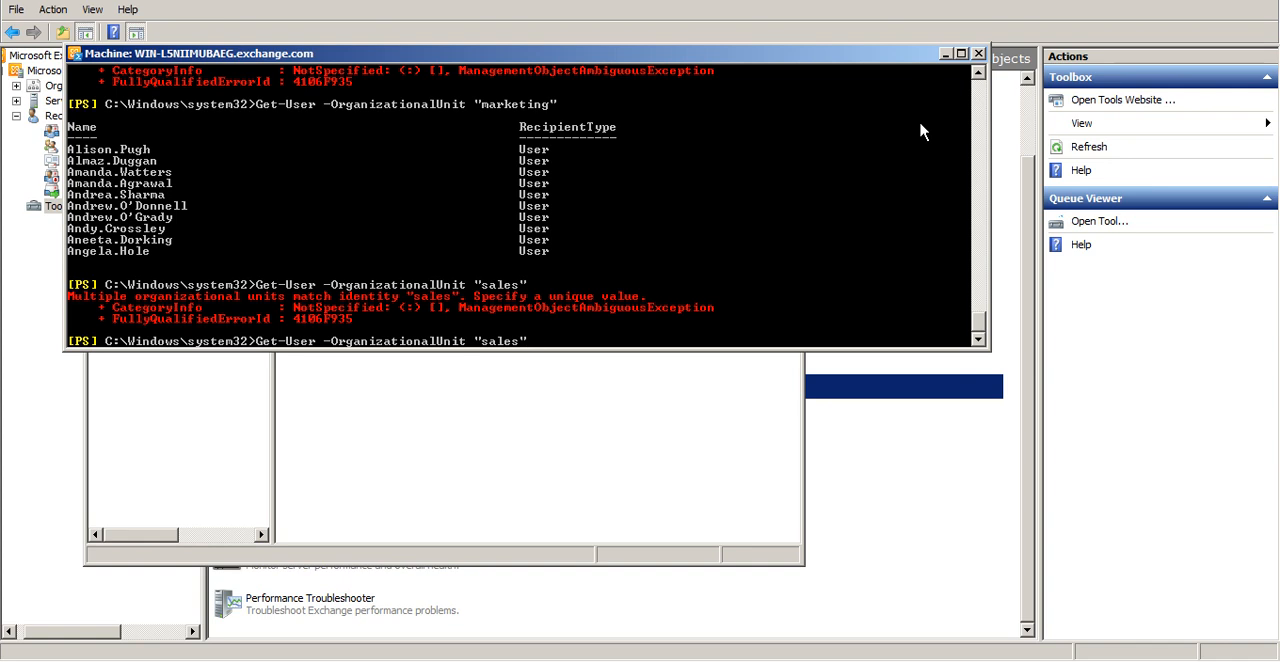
key(Left)
text(cn=)
key(Right)
key(Right)
key(Right)
key(Right)
text(,dc)
text(=exchange)
text(,dc=com)
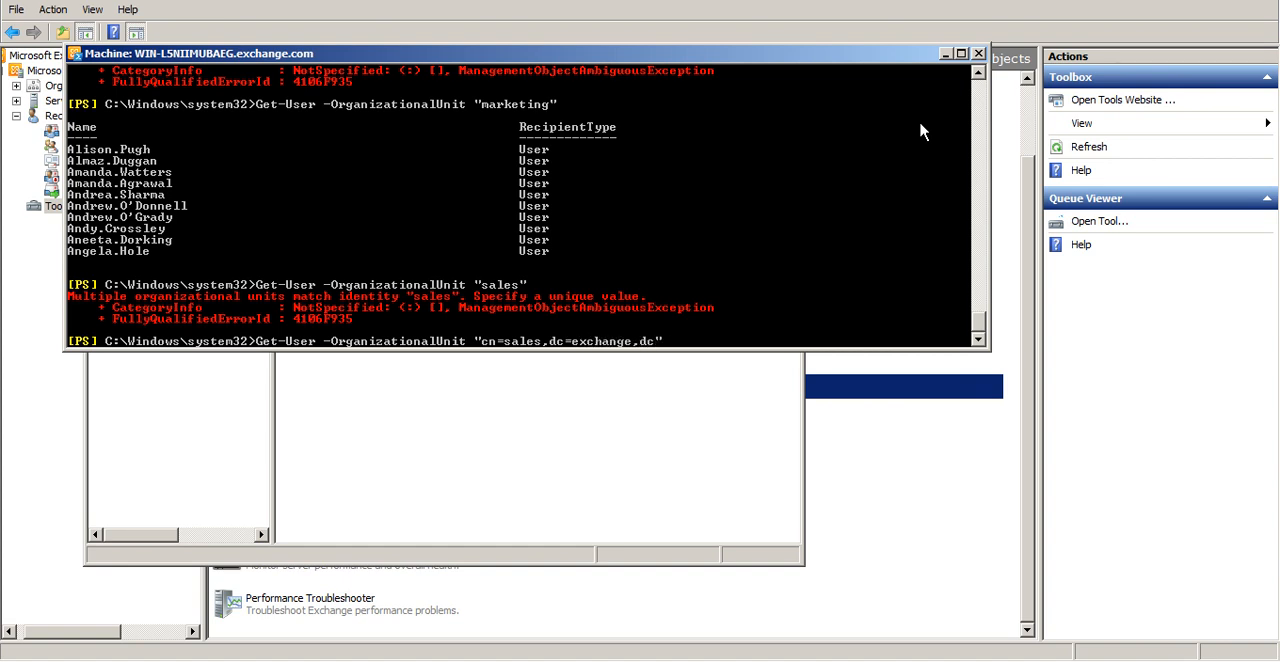
key(Return)
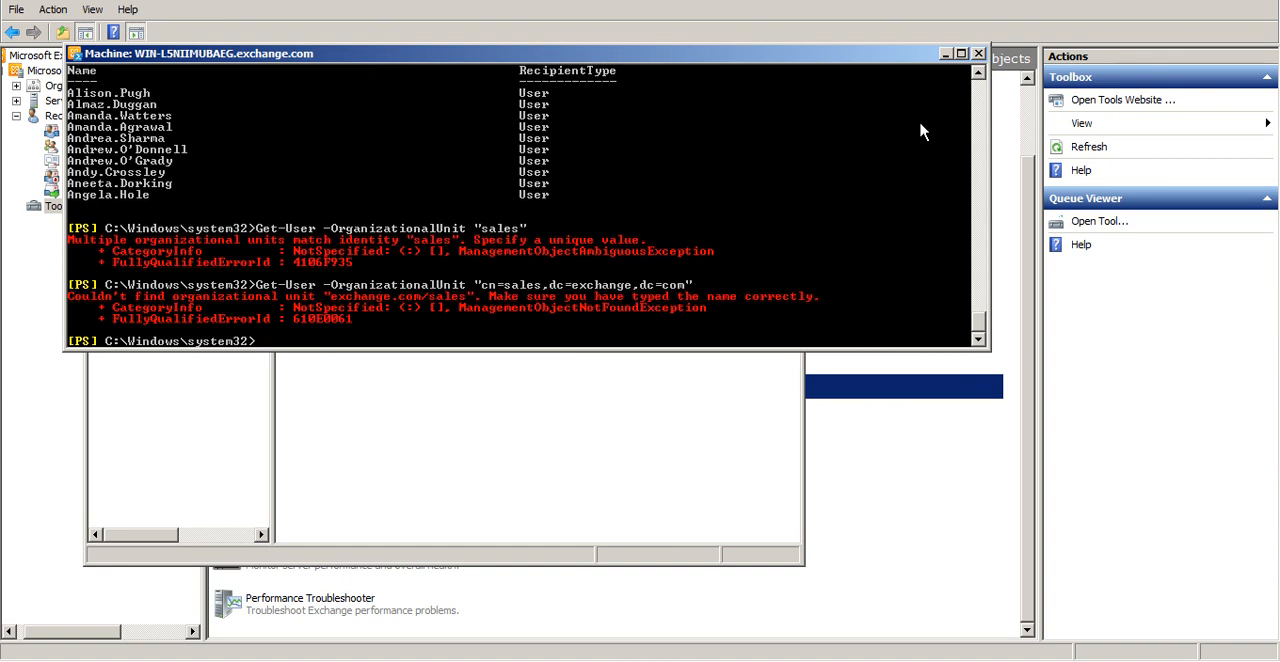
Replace the distinguished name with a domain path and try Get-User -OrganizationalUnit "exchange.com/ales"
key(Up)
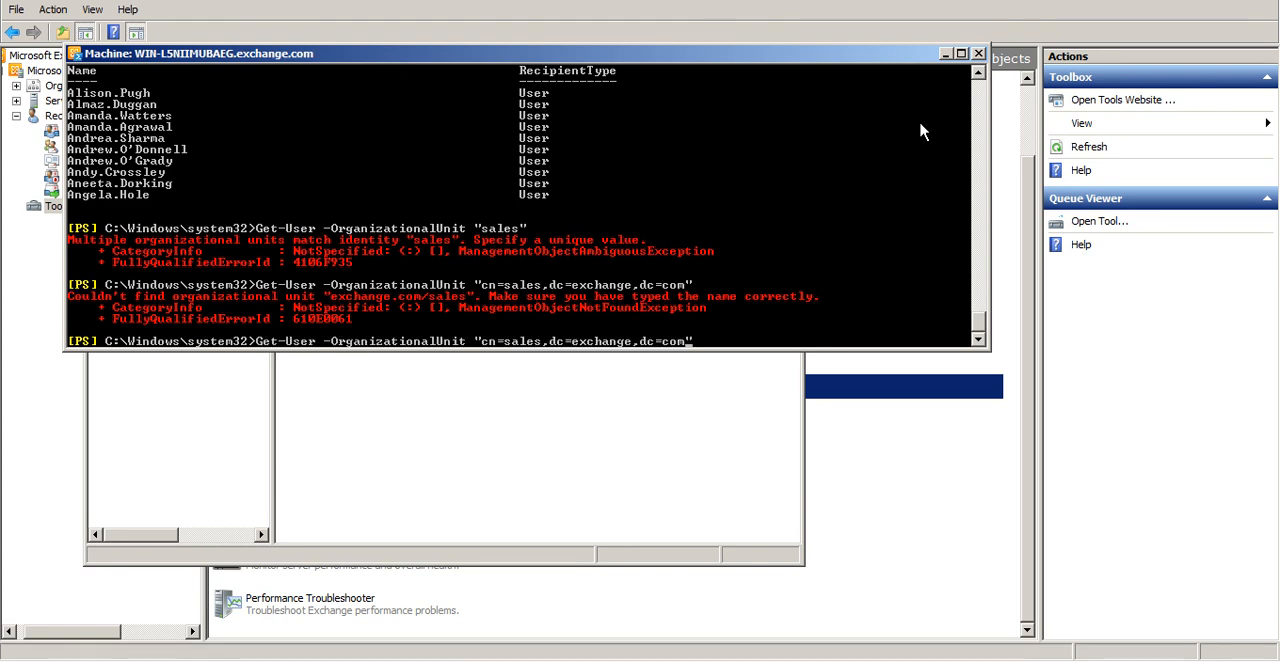
key(BackSpace)
key(BackSpace)
key(BackSpace)
key(BackSpace)
key(BackSpace)
key(BackSpace)
key(BackSpace)
key(BackSpace)
key(BackSpace)
key(BackSpace)
key(BackSpace)
key(BackSpace)
key(BackSpace)
key(BackSpace)
key(BackSpace)
key(BackSpace)
key(BackSpace)
key(BackSpace)
key(BackSpace)
key(BackSpace)
text(")
key(BackSpace)
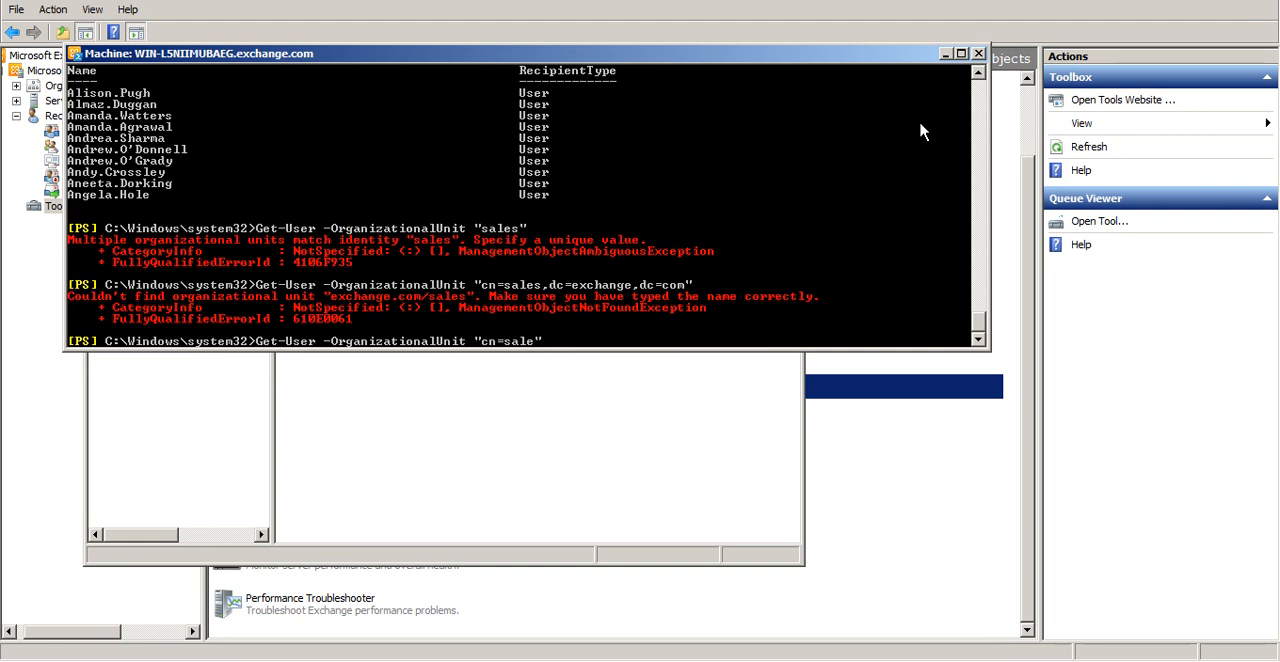
text(s)
key(Left)
key(Left)
key(Left)
key(Left)
key(BackSpace)
key(BackSpace)
key(BackSpace)
key(BackSpace)
text(exchange.com/)
key(Return)
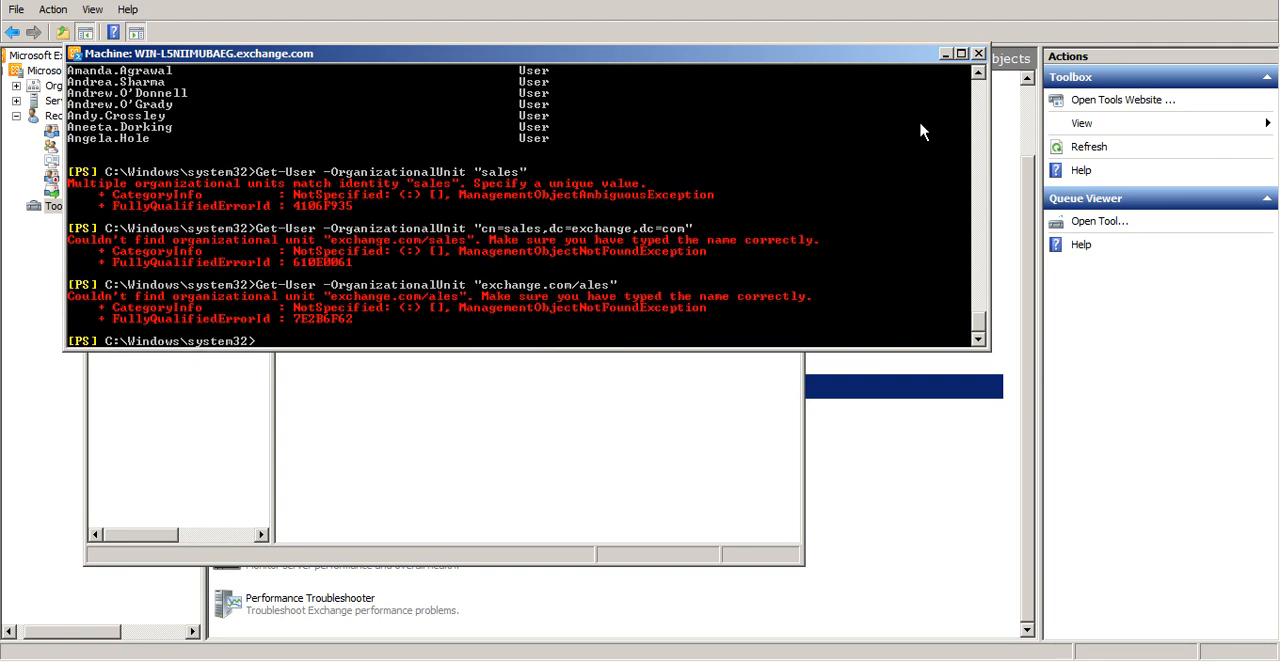
Correct the misspelled path and run Get-User -OrganizationalUnit "exchange.com/sales" to list the top-level sales users
key(Up)
key(Left)
key(Left)
text(s\)
key(BackSpace)
key(Return)
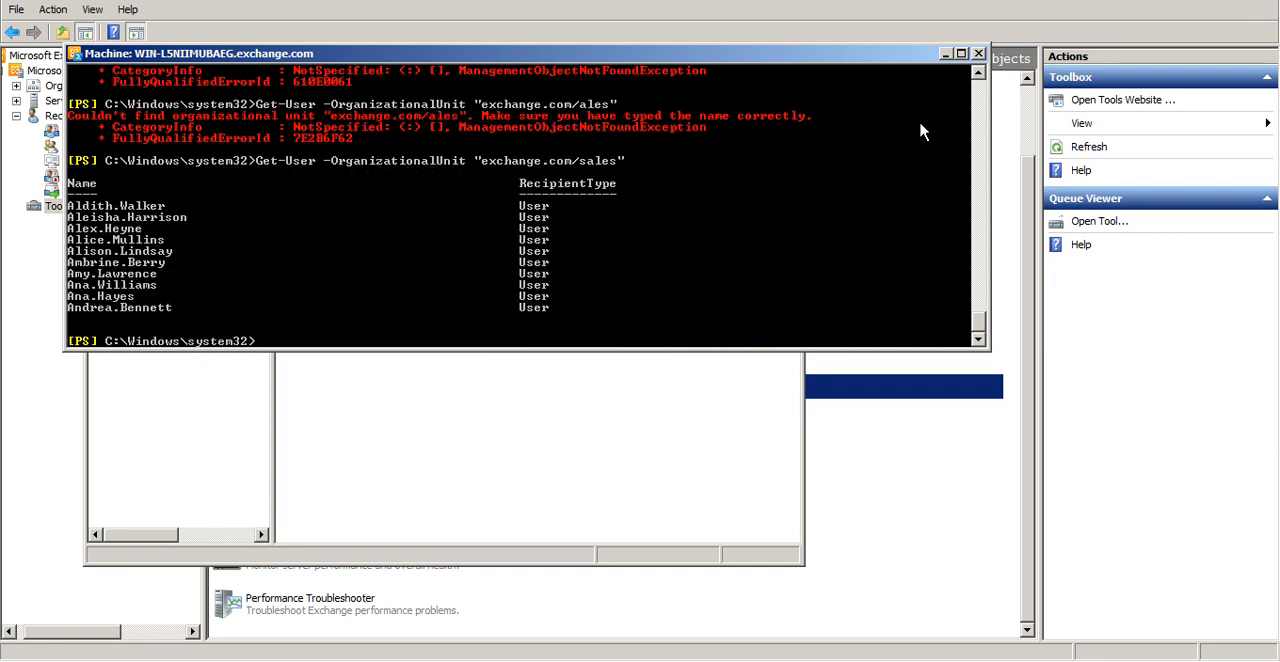
List the users of the sales unit nested under north with Get-User -OrganizationalUnit "exchange.com/north/sales"
key(Up)
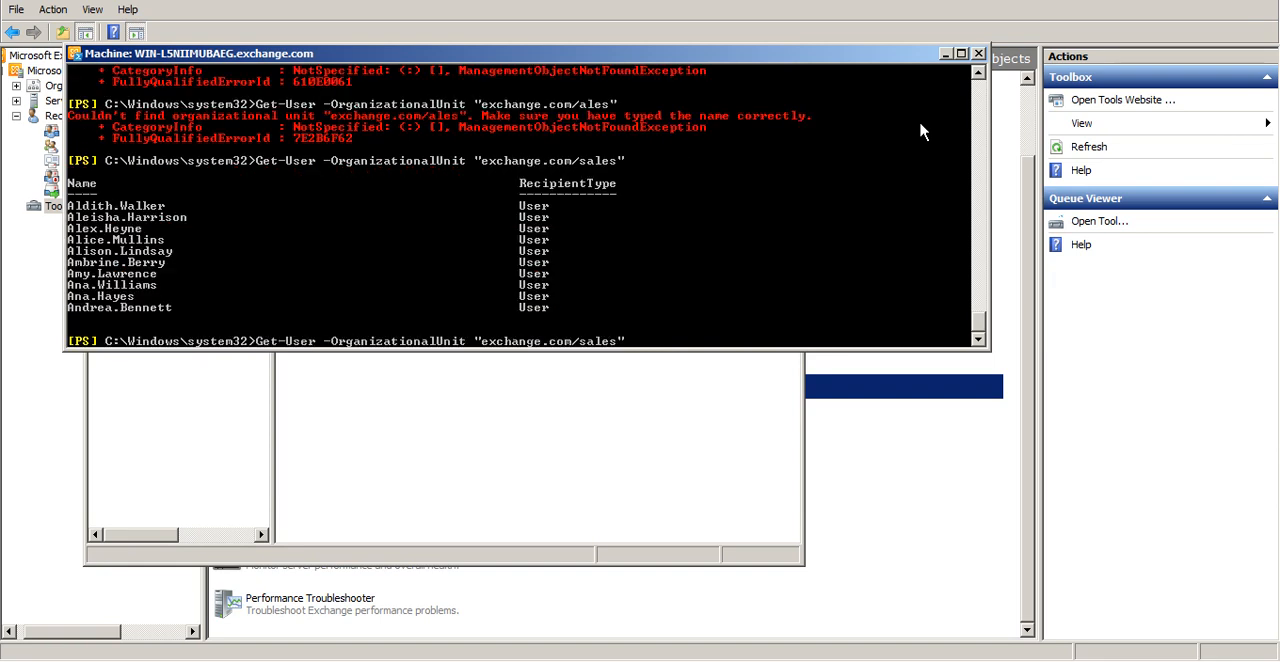
key(Left)
key(Left)
key(Left)
key(Left)
key(Left)
text(north/)
key(Return)
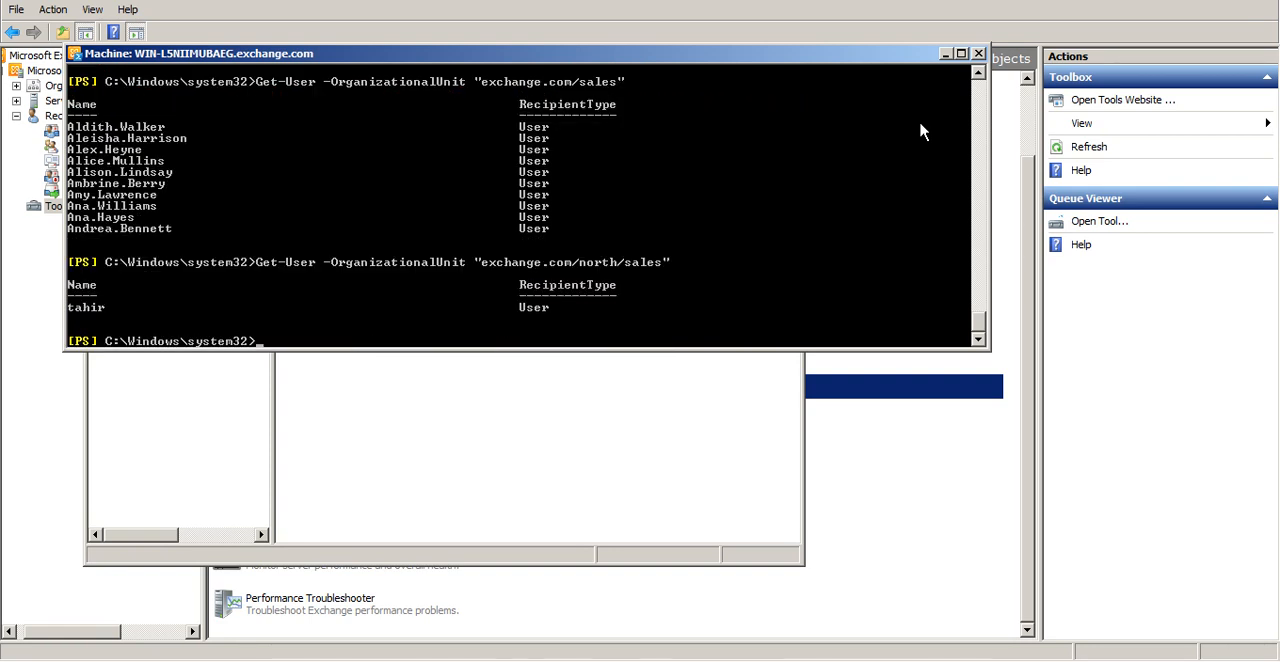
Switch to Active Directory Users and Computers and view the contents of the sales unit inside north
click(657, 423)
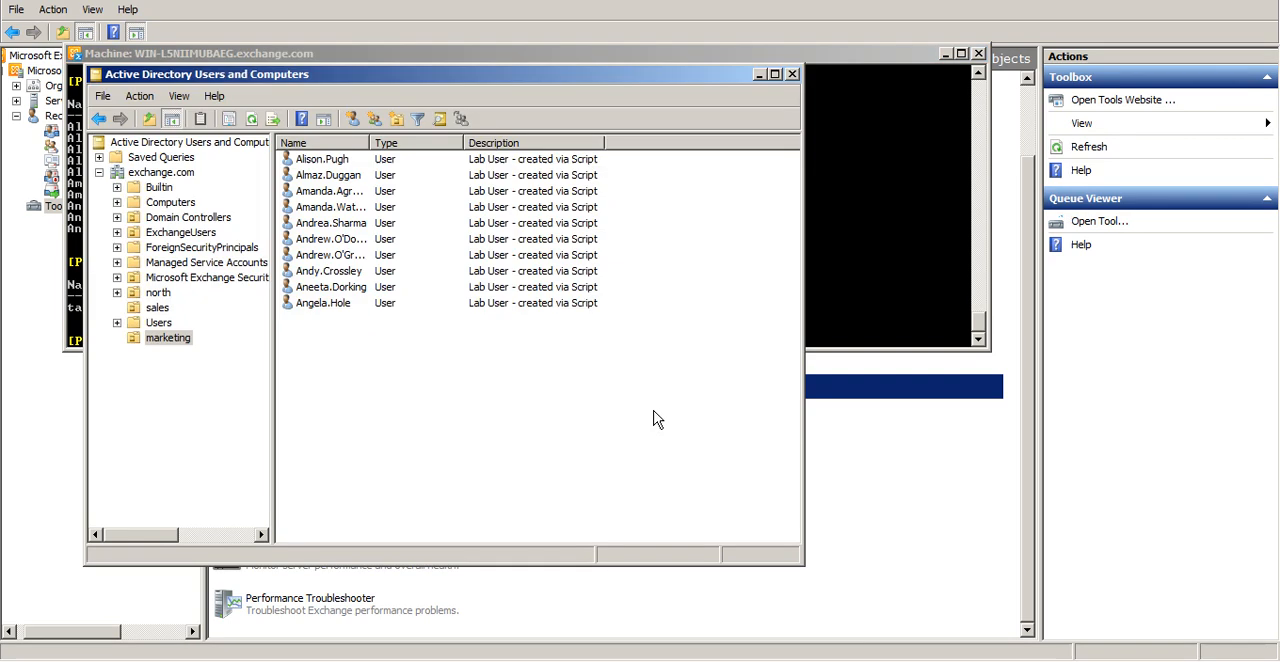
click(117, 293)
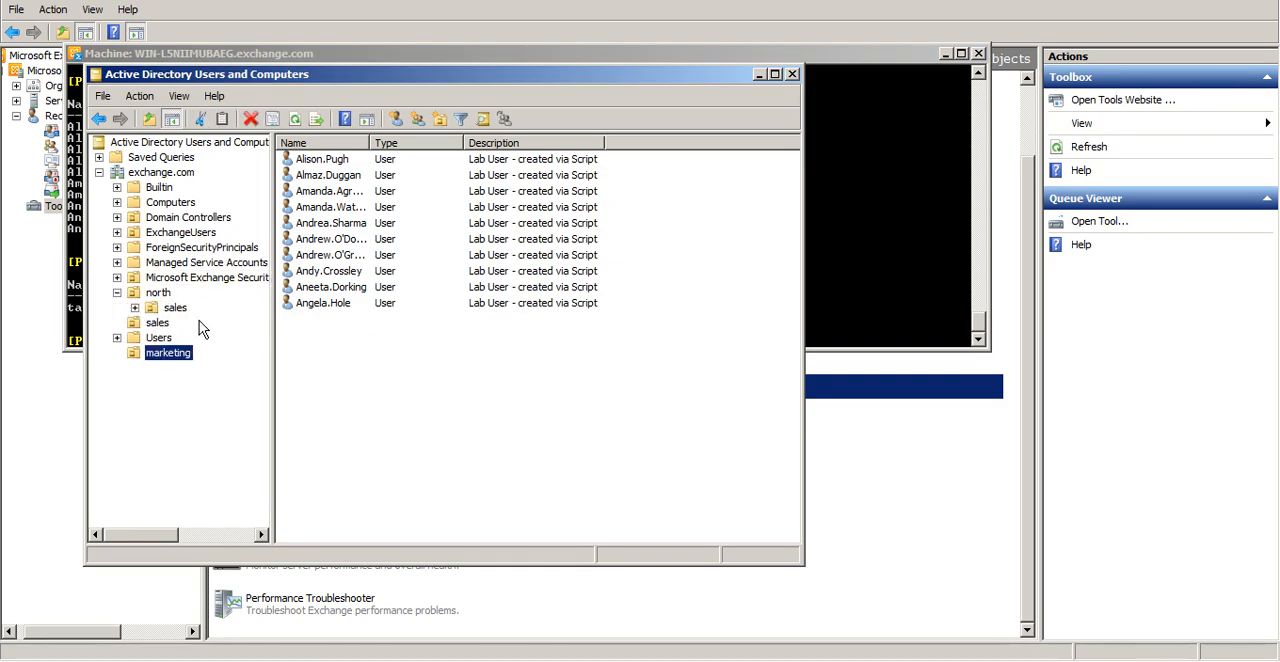
click(186, 312)
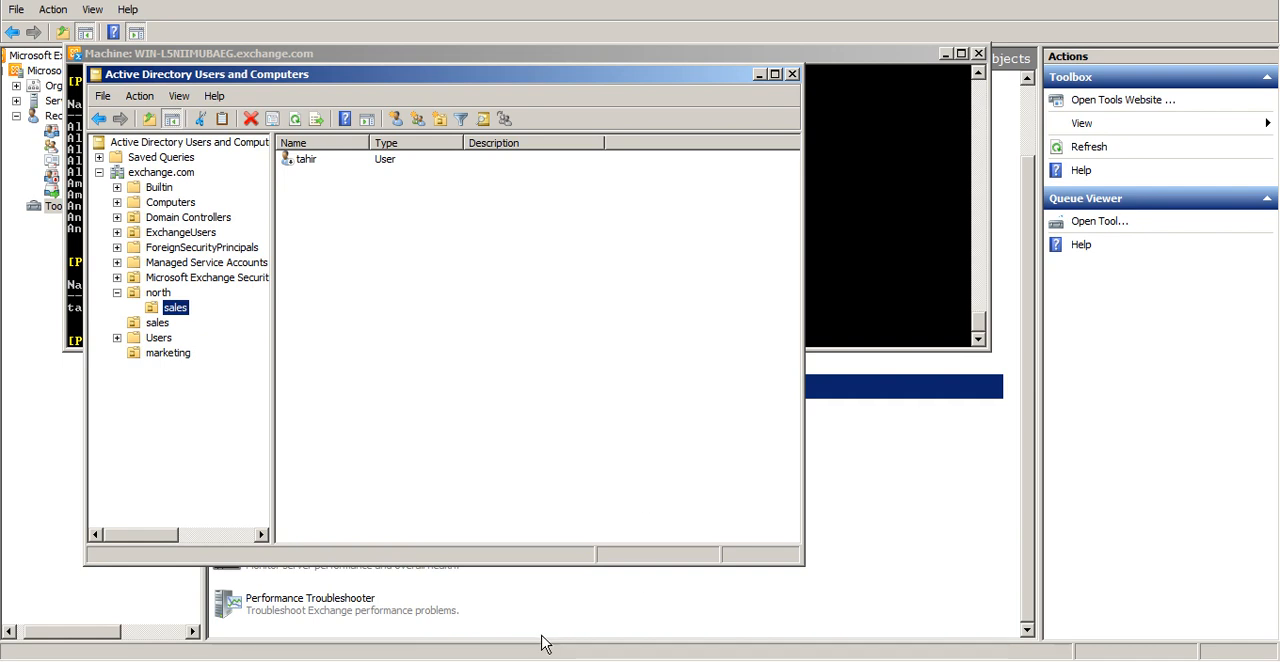
Return to the Management Shell and rerun the earlier Get-User -OrganizationalUnit "marketing" query
mouse_move(319, 661)
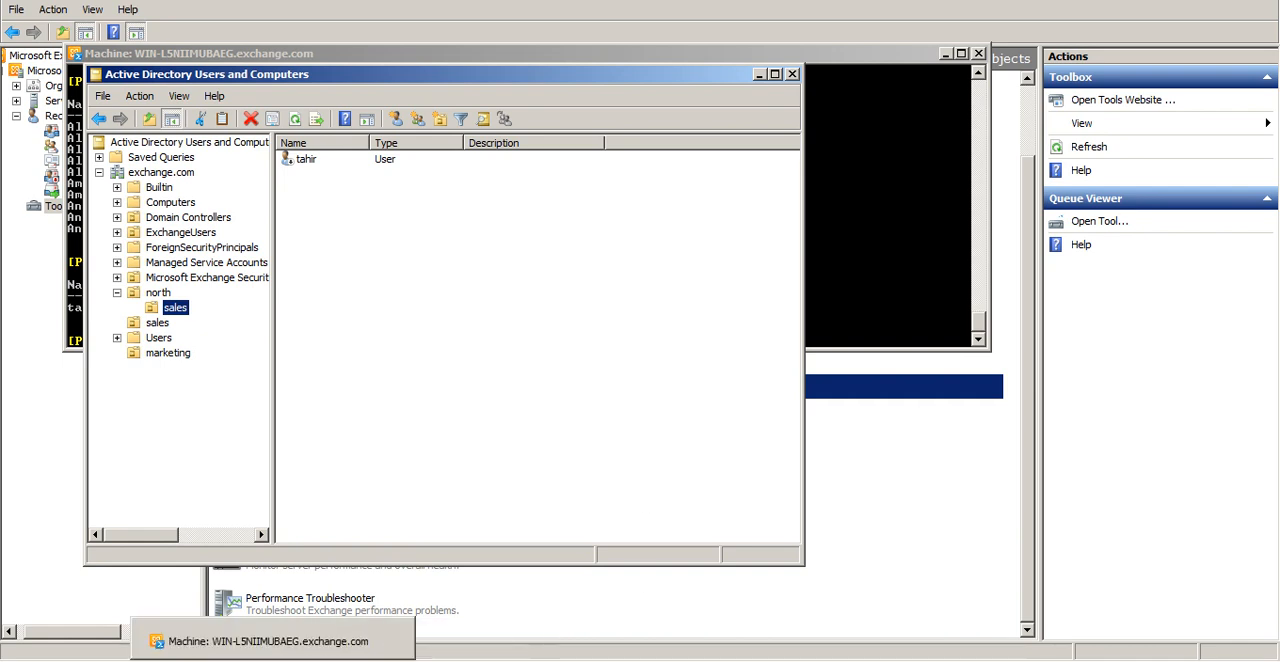
click(290, 661)
key(Up)
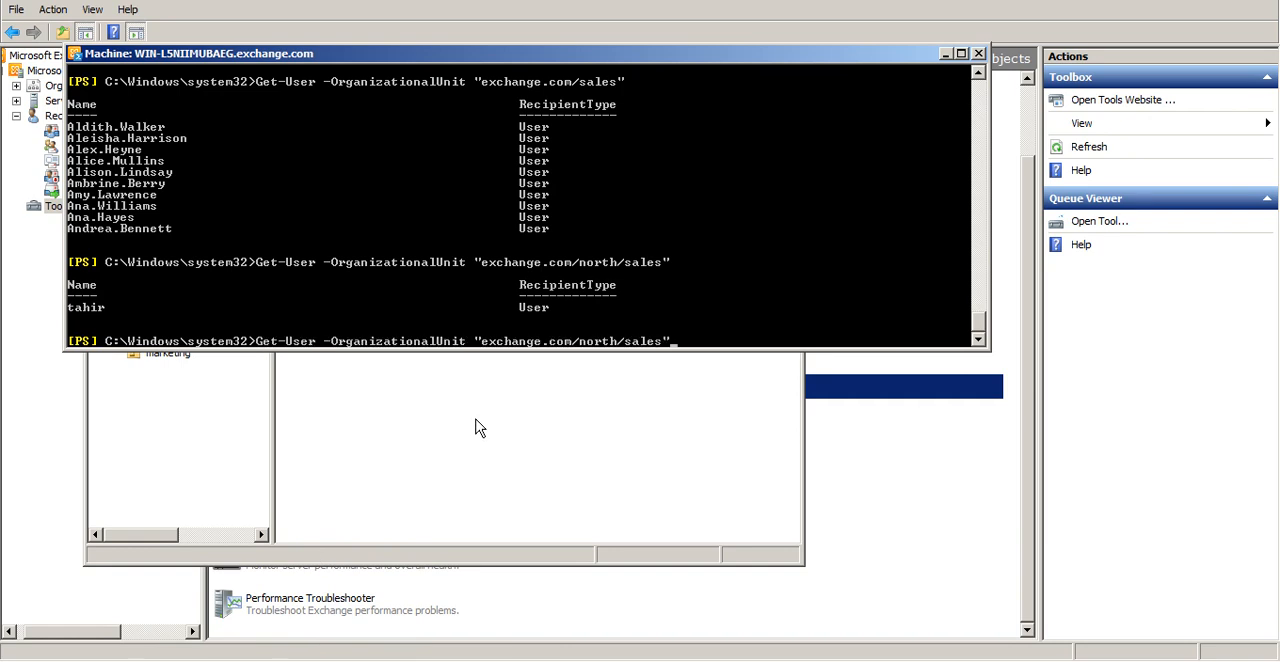
key(Up)
key(Up)
key(Up)
key(Up)
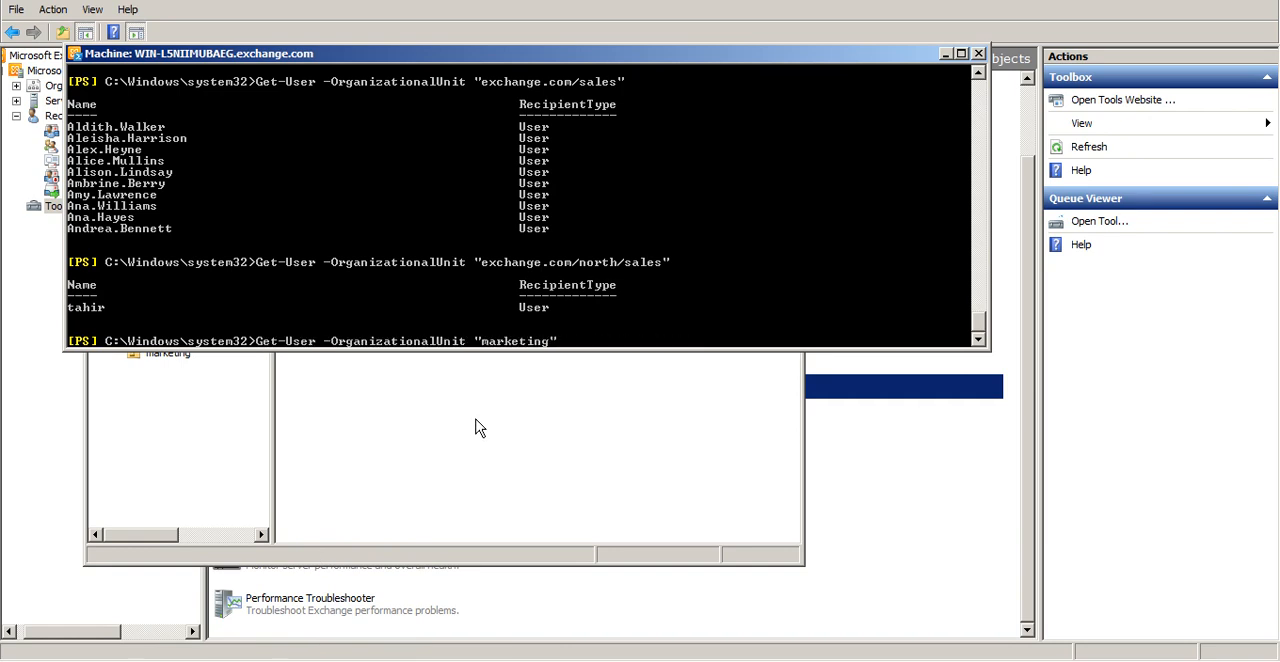
key(Return)
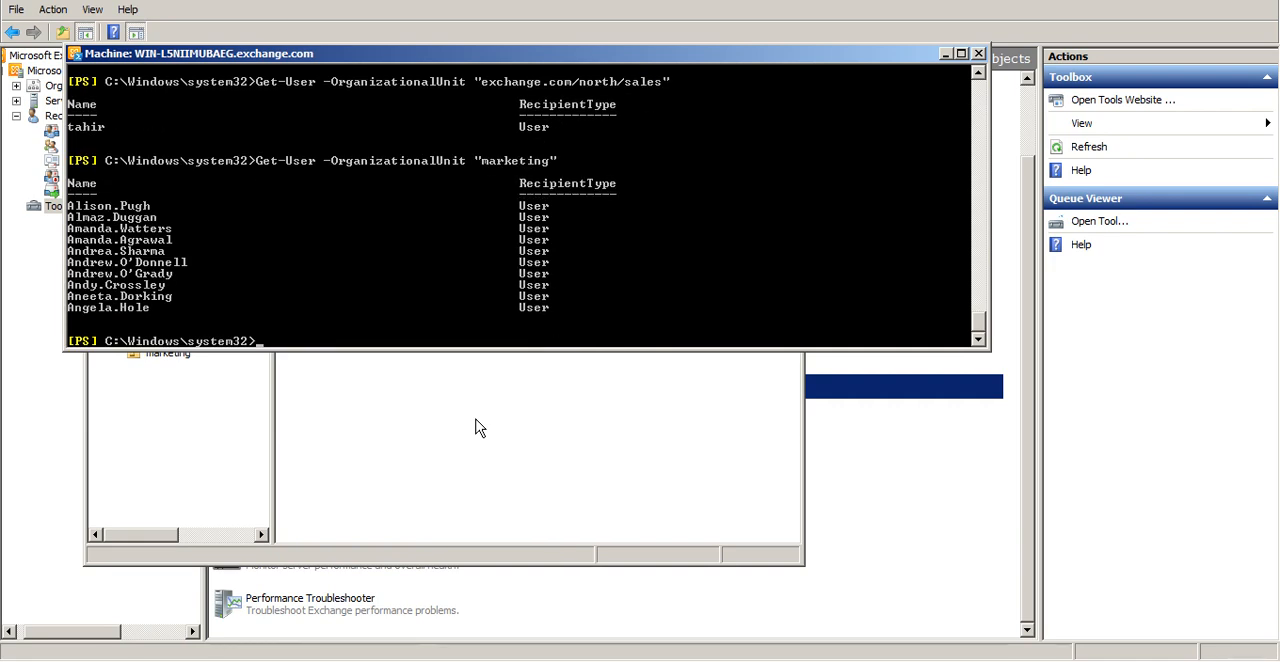
key(Up)
text(|)
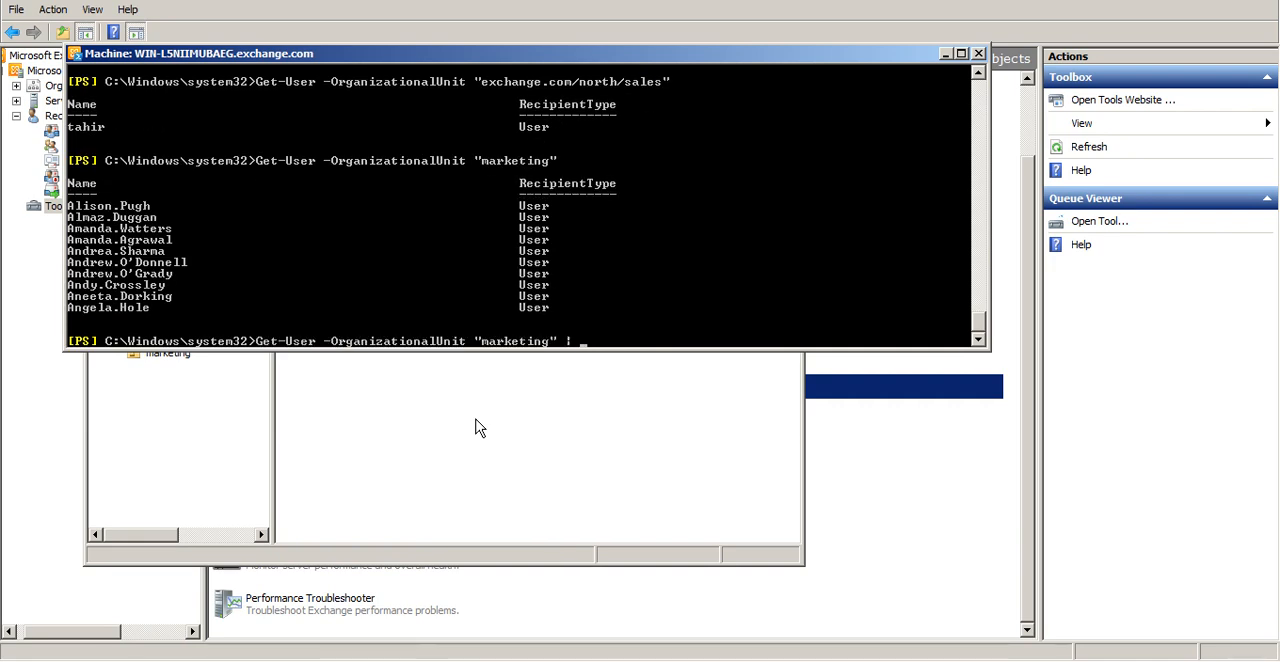
text( enab)
key(alt+Tab)
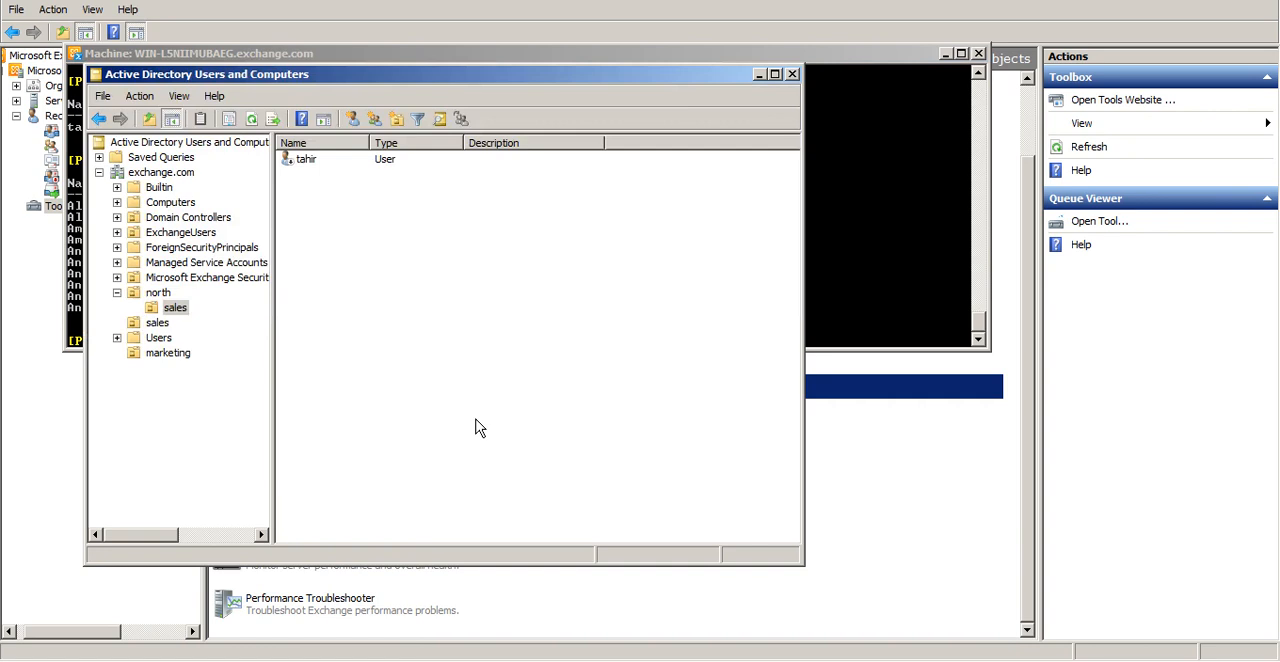
key(alt+Tab)
text(l)
key(BackSpace)
key(BackSpace)
key(BackSpace)
key(BackSpace)
key(BackSpace)
key(BackSpace)
key(BackSpace)
key(BackSpace)
key(BackSpace)
key(BackSpace)
key(BackSpace)
key(BackSpace)
key(BackSpace)
key(BackSpace)
key(BackSpace)
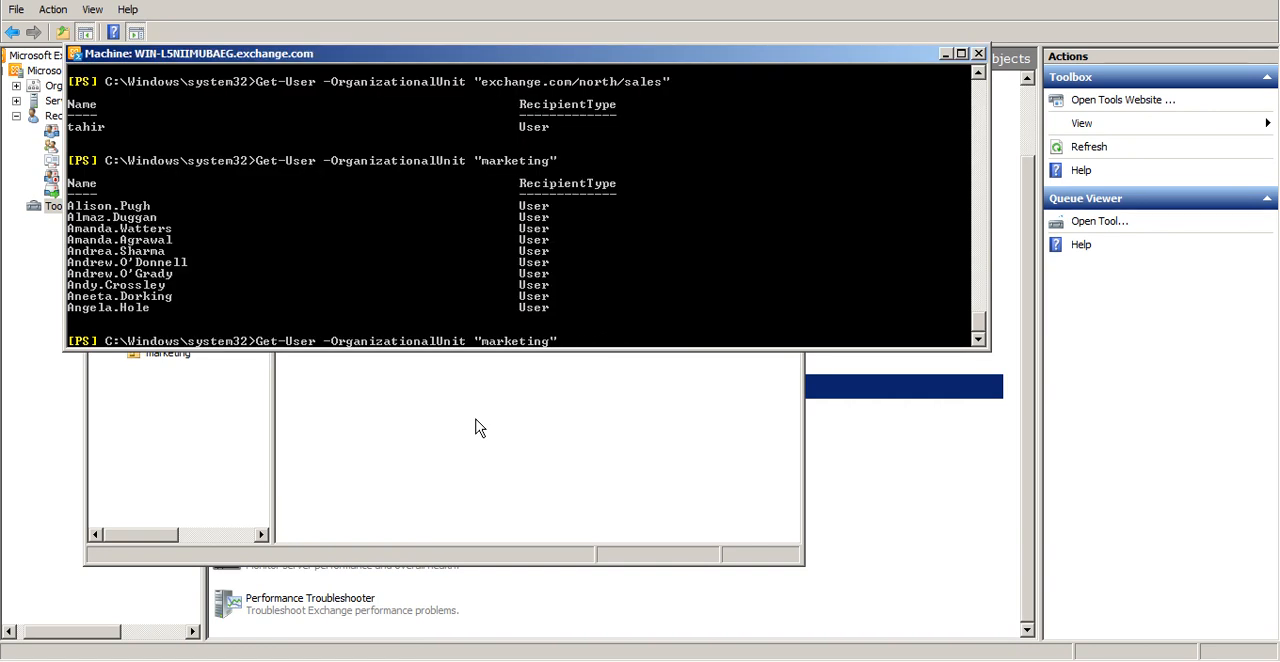
key(BackSpace)
Change the recalled marketing query to Get-mailbox -OrganizationalUnit "marketing" and run it to check for existing mailboxes
key(BackSpace)
key(BackSpace)
text(sales")
key(Up)
key(Left)
key(Left)
key(Left)
key(BackSpace)
key(BackSpace)
key(BackSpace)
key(BackSpace)
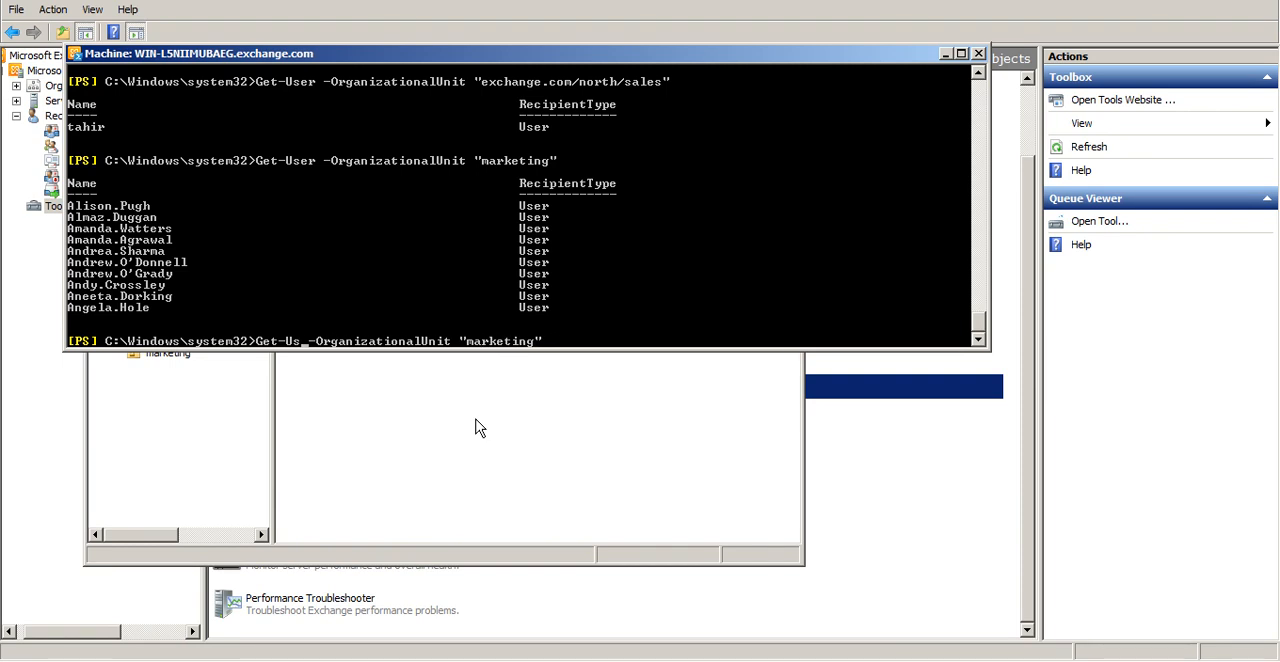
text(mailbo)
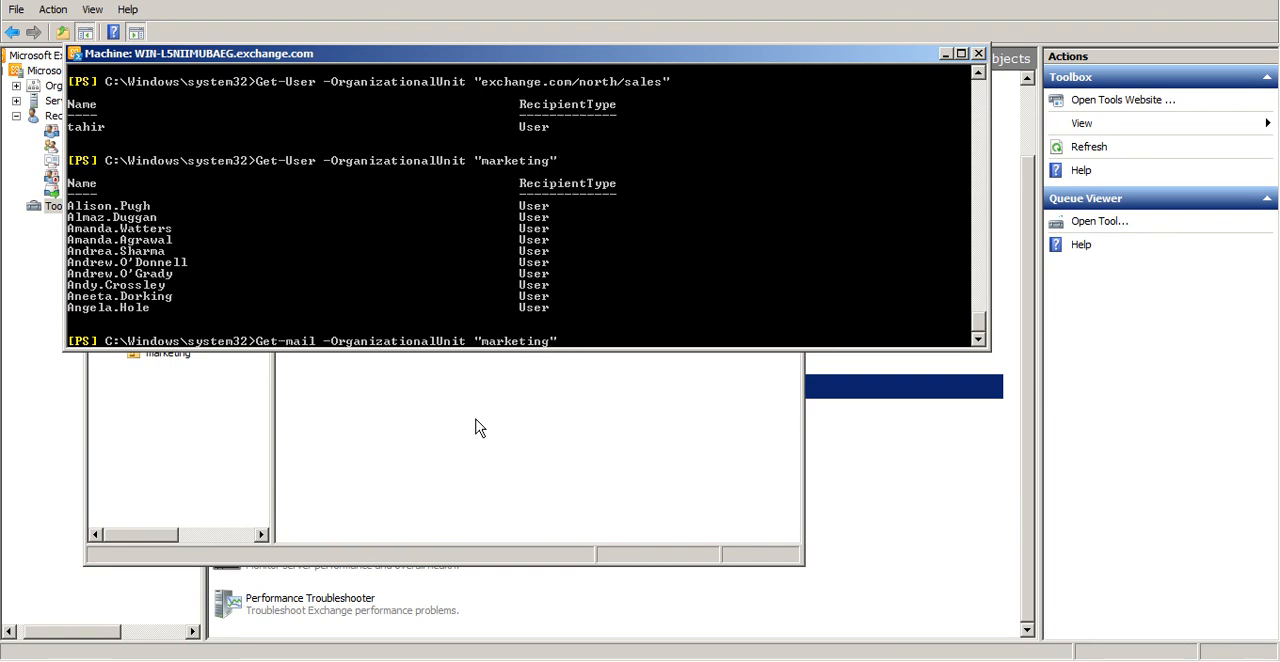
text(x)
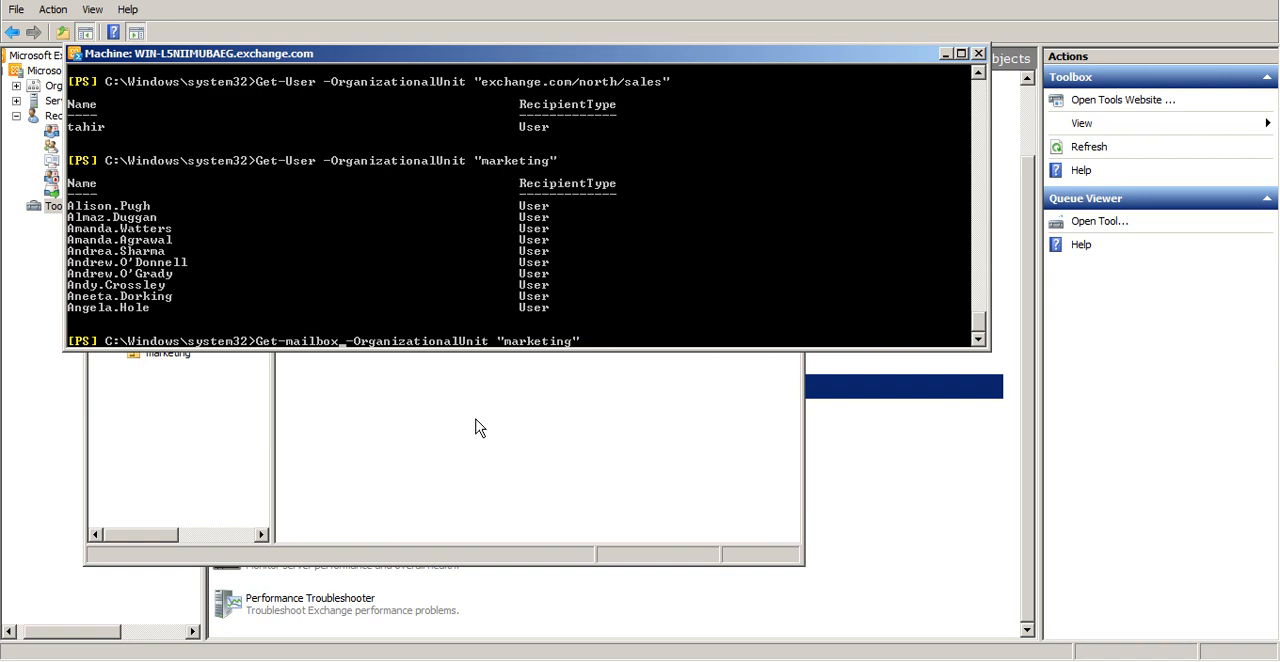
key(Return)
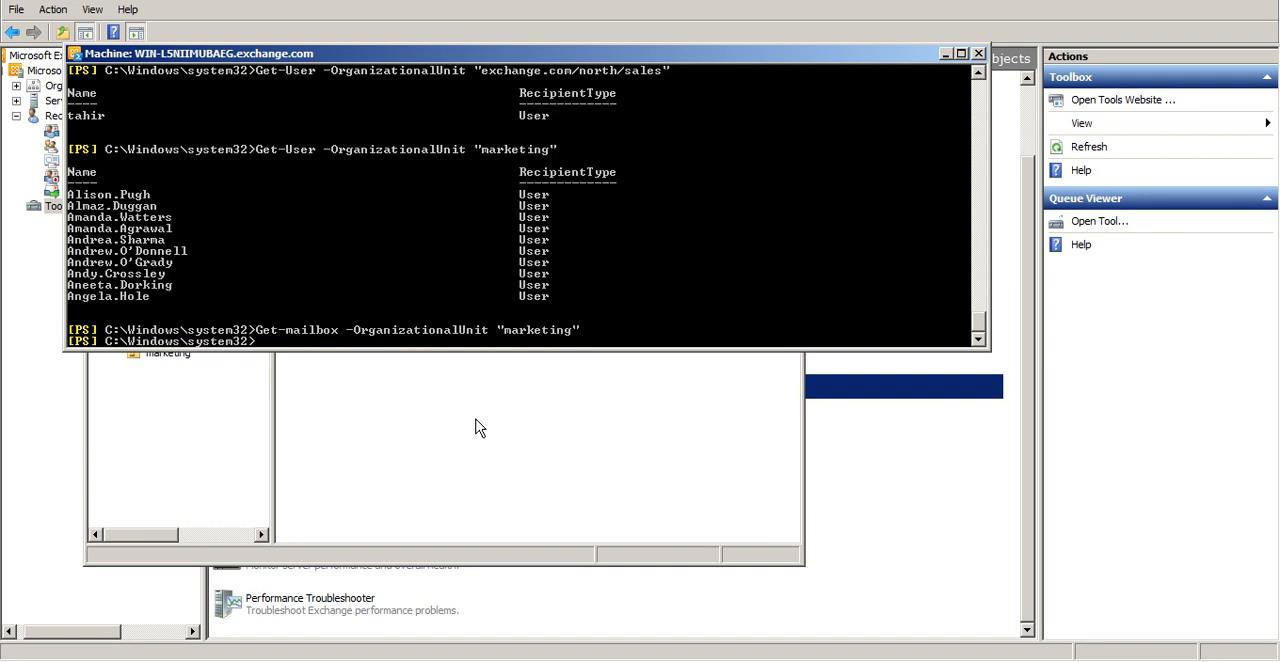
Try to mailbox-enable the marketing users by piping the Get-User -OrganizationalUnit "marketing" query into enable-mailbox
key(Up)
key(Up)
text(v |)
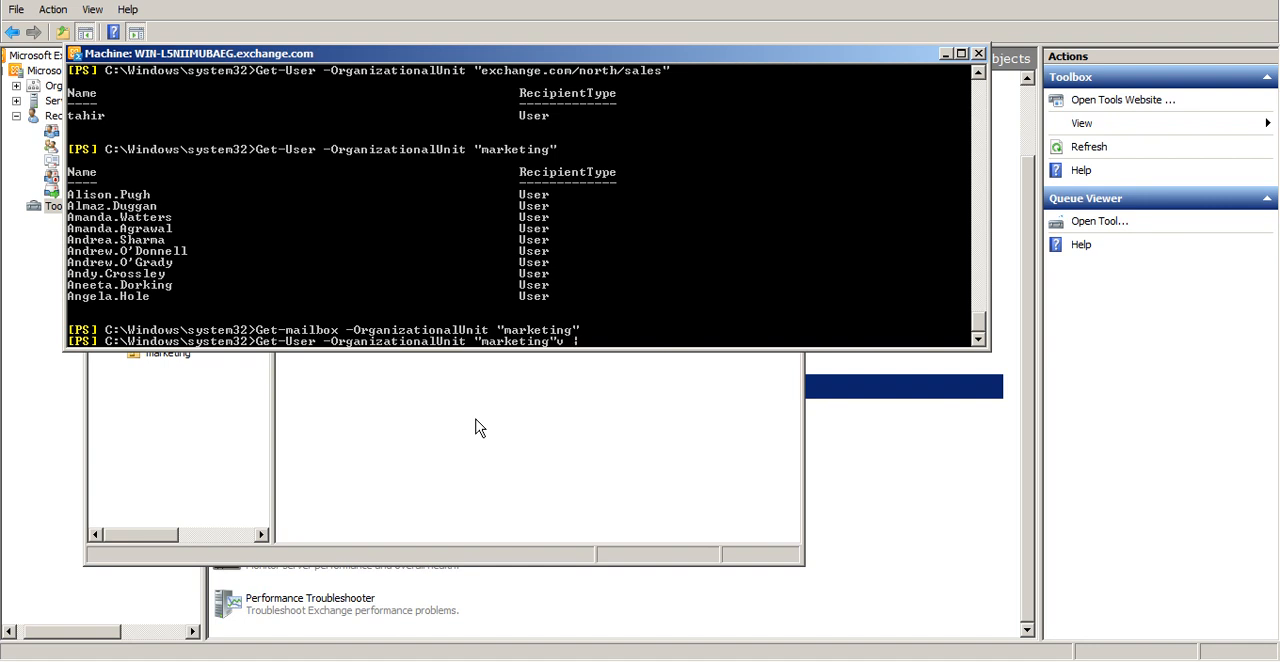
text(ble-mailb)
click(478, 428)
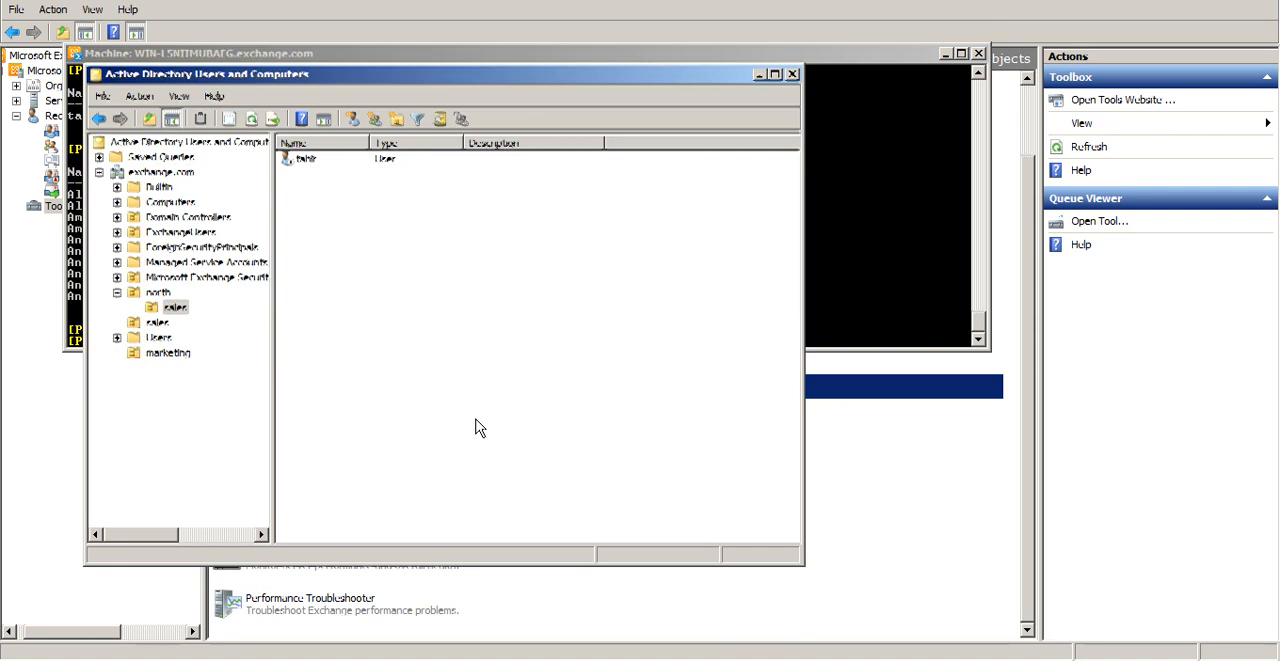
key(alt+Tab)
text(ox)
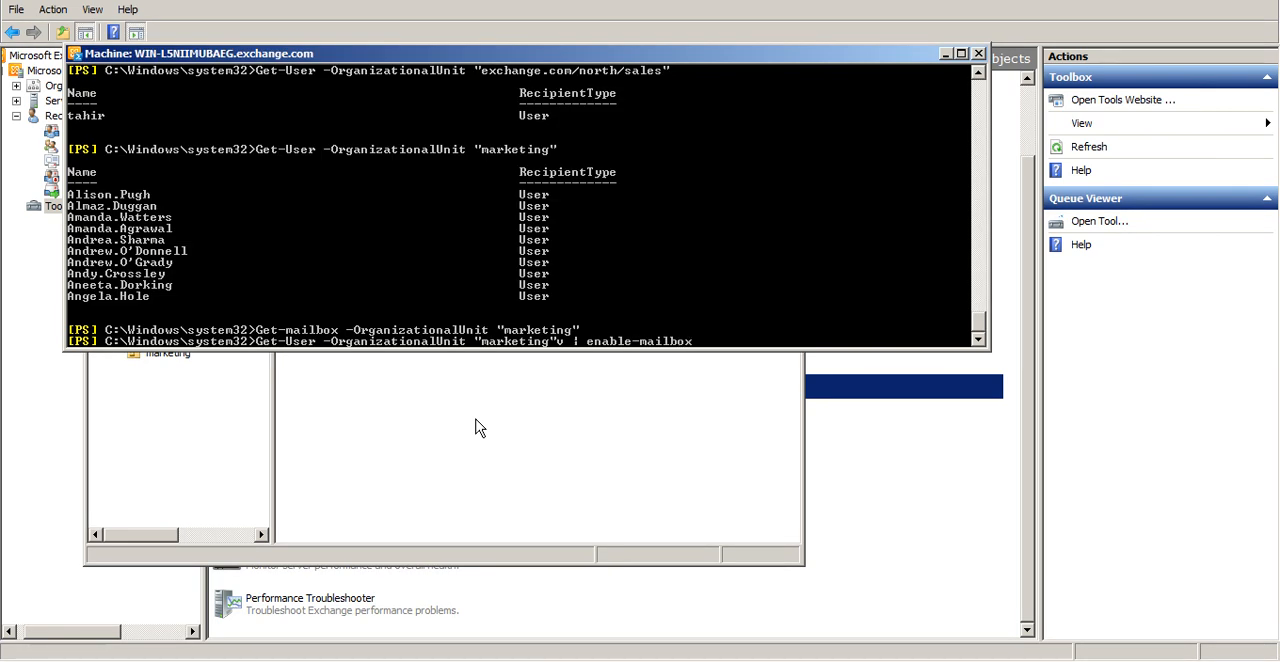
key(Return)
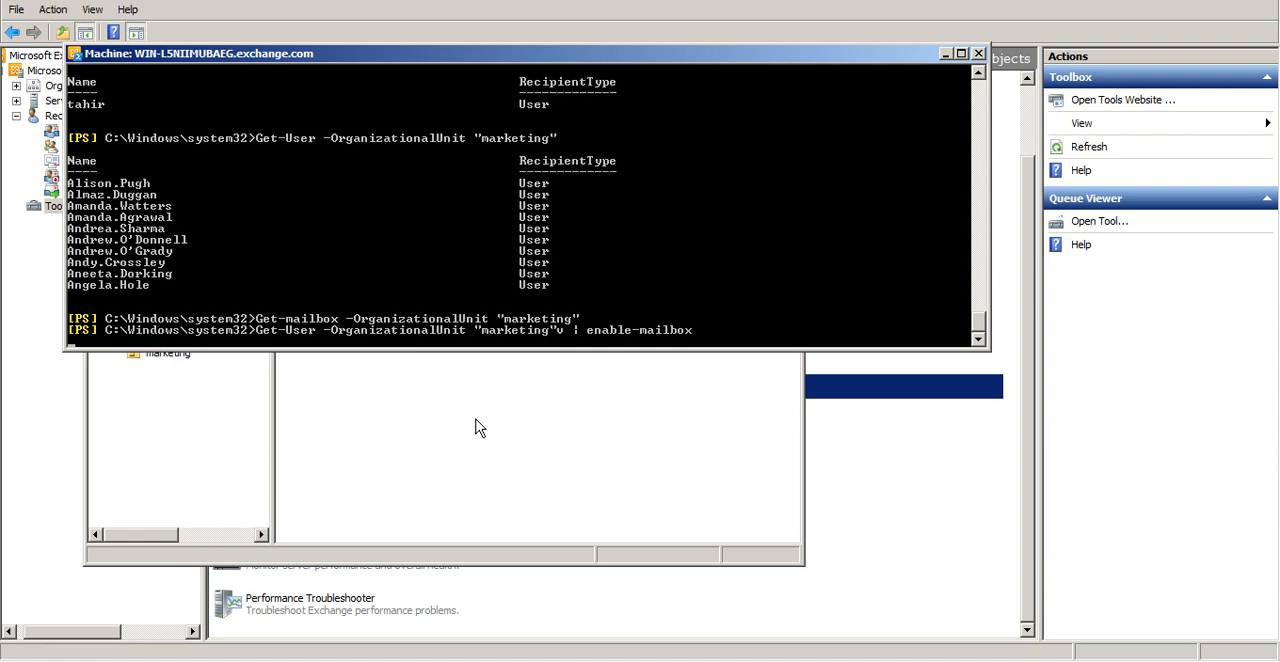
Remove the stray v from the piped command and run Get-User -OrganizationalUnit "marketing" | enable-mailbox
key(ctrl+v)
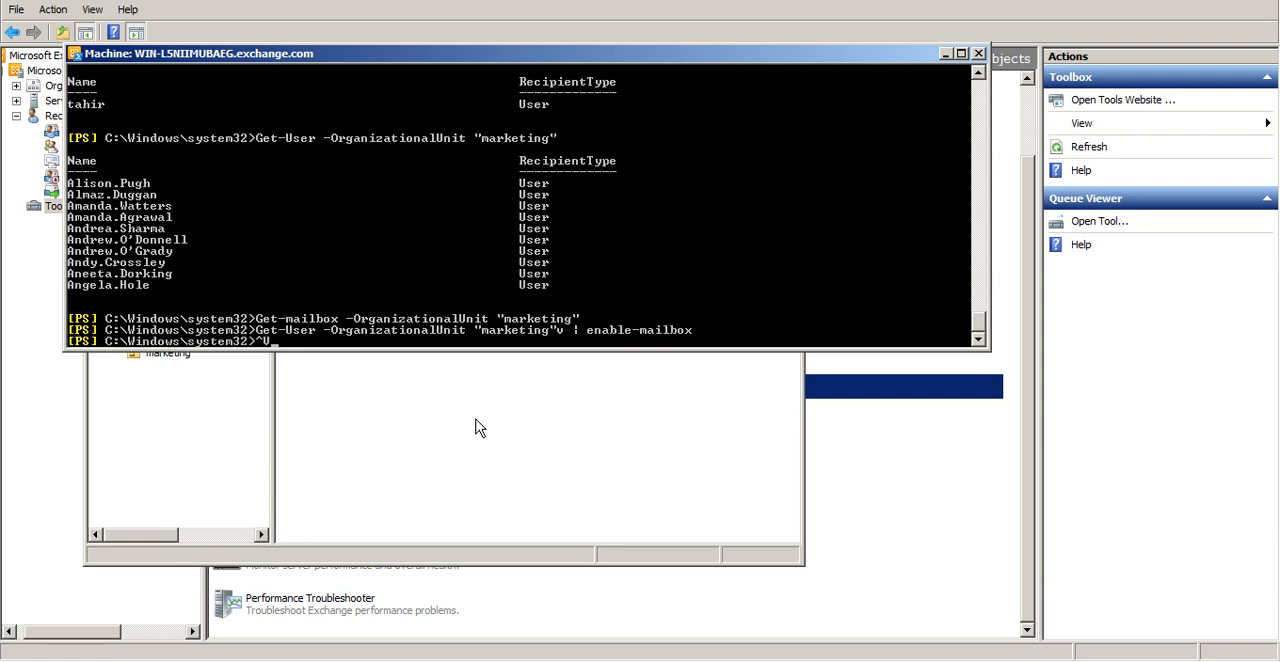
key(Up)
key(Left)
key(Left)
key(BackSpace)
key(Return)
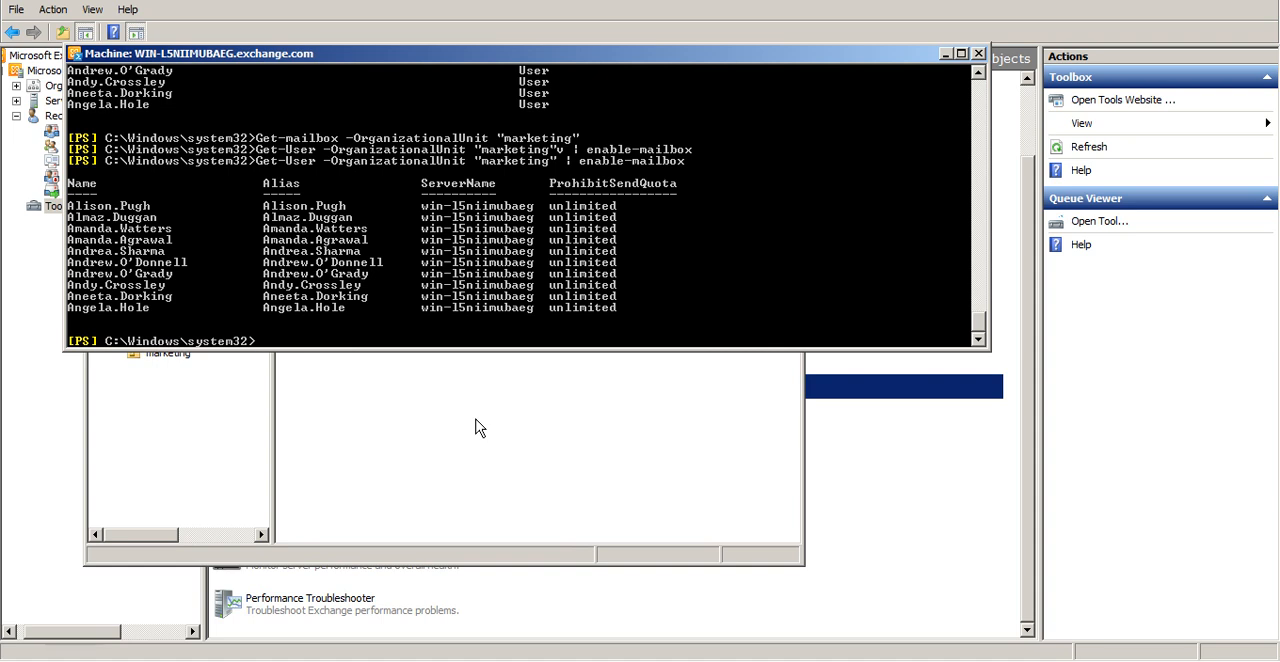
Rerun Get-mailbox -OrganizationalUnit "marketing" to list the mailboxes in the marketing unit
key(Up)
key(Up)
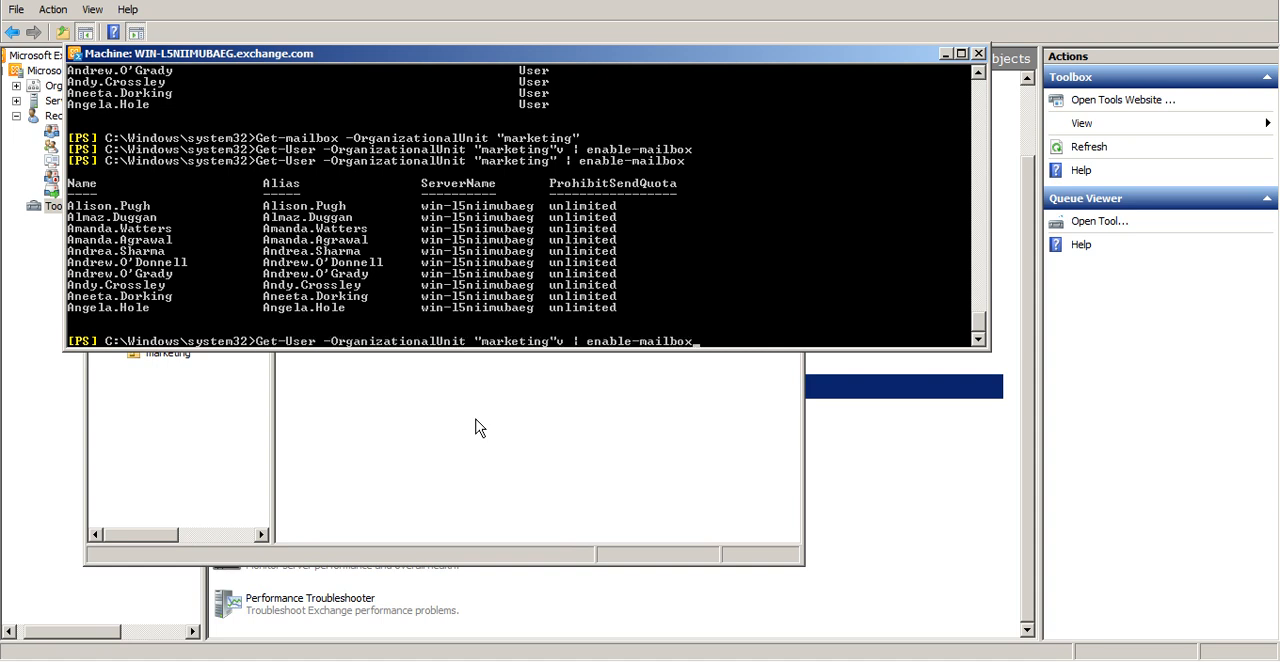
key(Up)
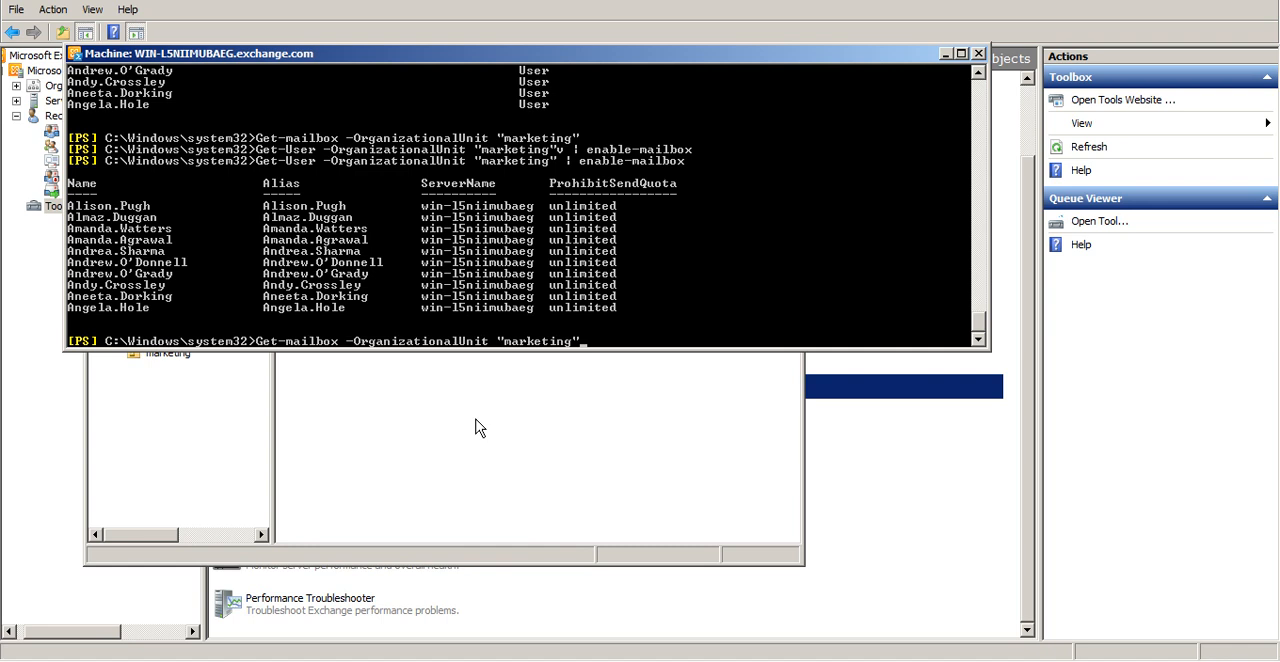
key(Return)
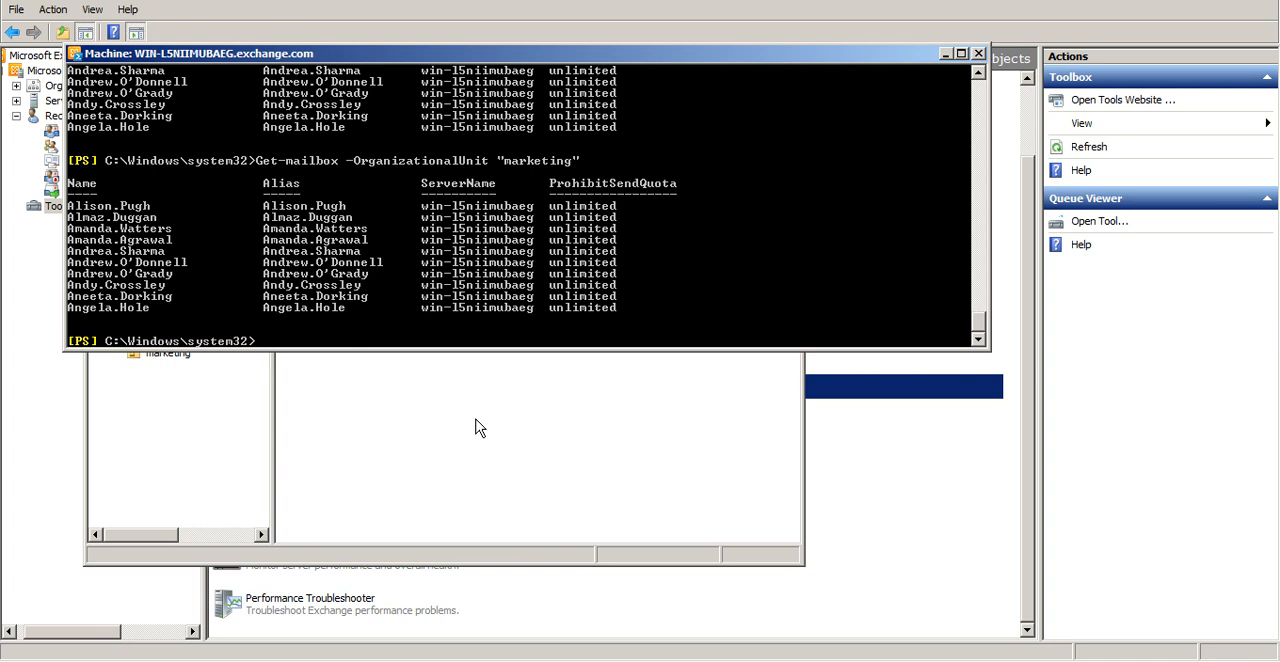
Query a single mailbox using Get-mailbox -Identity with the name of the last listed marketing user
key(Up)
key(BackSpace)
key(BackSpace)
key(BackSpace)
key(BackSpace)
key(BackSpace)
key(BackSpace)
key(BackSpace)
key(BackSpace)
key(BackSpace)
key(BackSpace)
key(BackSpace)
key(BackSpace)
key(BackSpace)
key(BackSpace)
key(BackSpace)
key(BackSpace)
key(BackSpace)
key(BackSpace)
key(BackSpace)
key(BackSpace)
key(BackSpace)
key(Return)
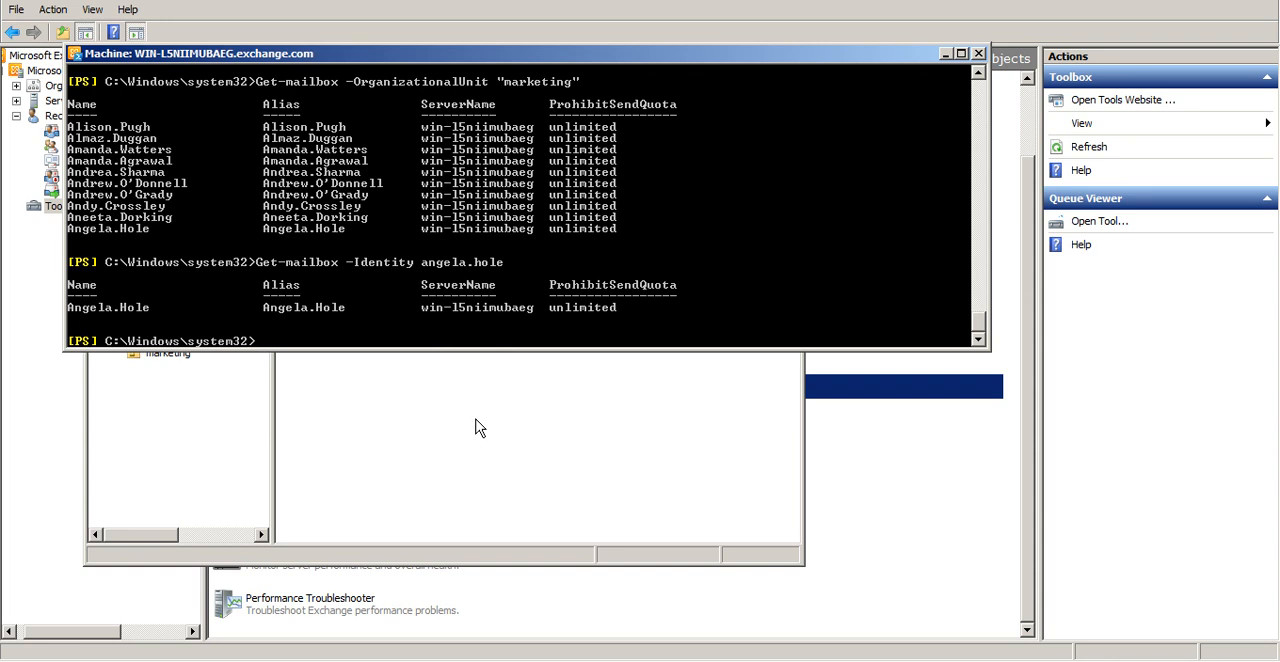
Show all properties of that user's mailbox by piping the single-mailbox query into fl
key(Up)
text(| fl)
key(Return)
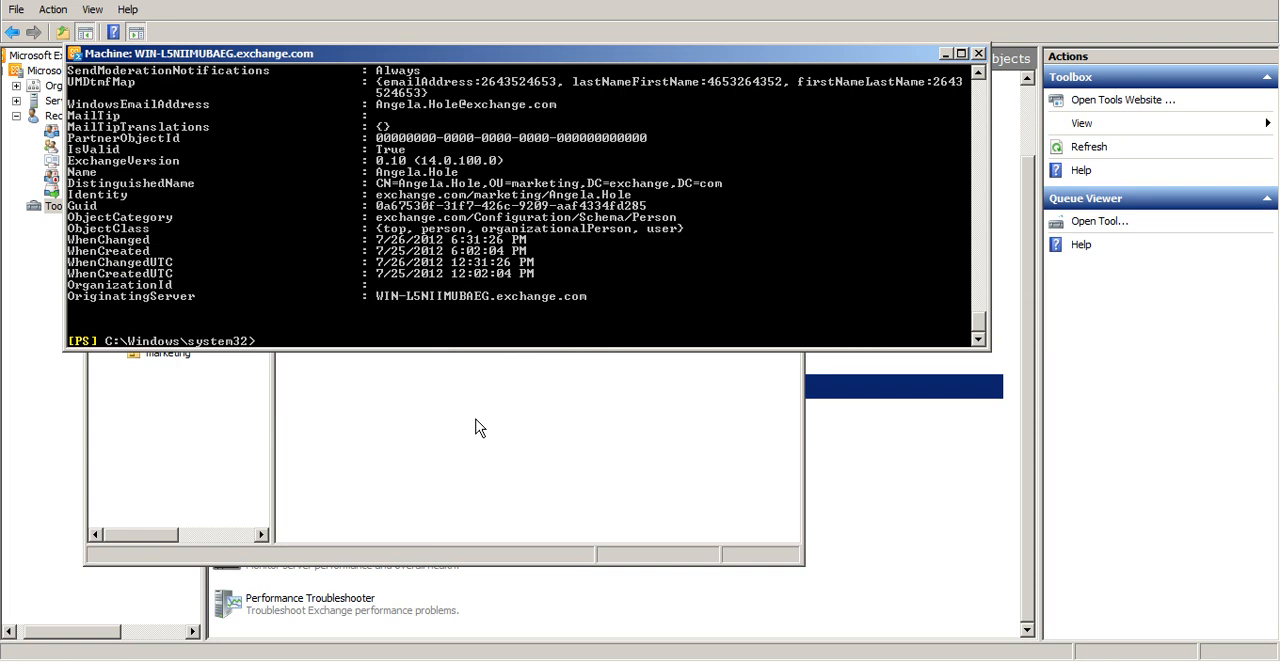
Pipe the mailbox property list into more and page through the output to its end
key(Up)
text(| more)
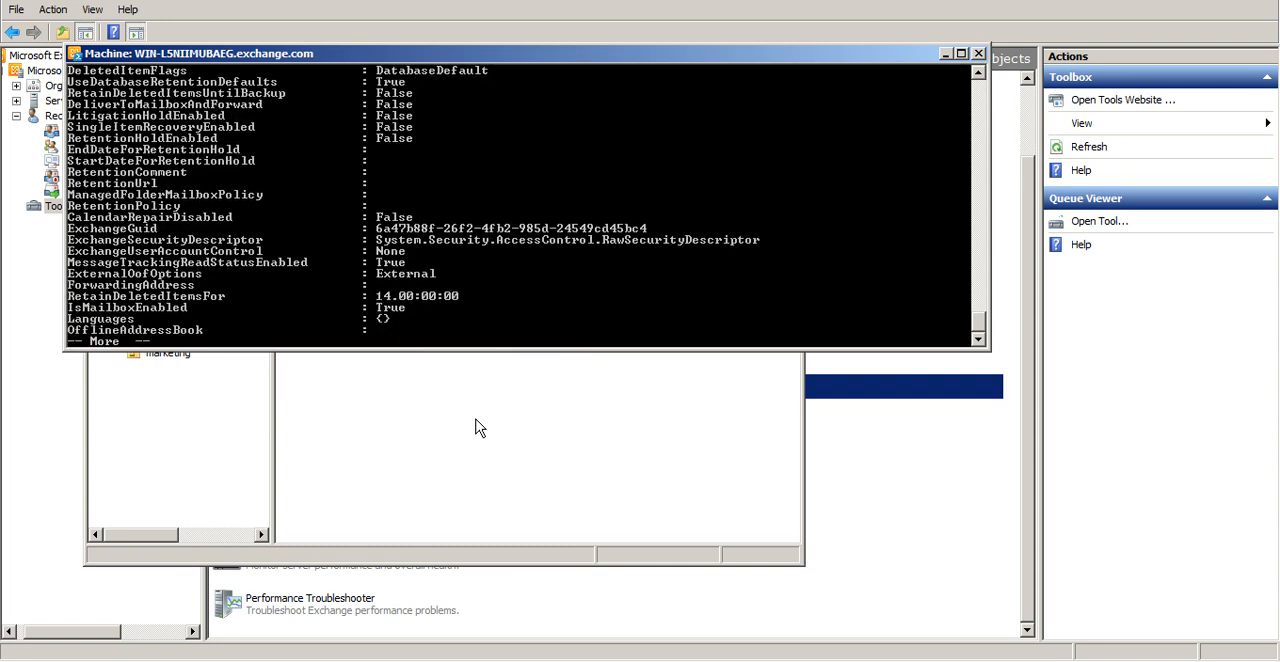
key(Return)
key(Return)
key(Return)
key(Return)
key(Return)
key(Return)
key(Return)
key(Return)
key(Return)
key(Return)
key(Return)
key(Return)
key(Return)
key(Return)
key(Return)
key(Return)
key(Return)
key(Return)
key(Return)
key(Return)
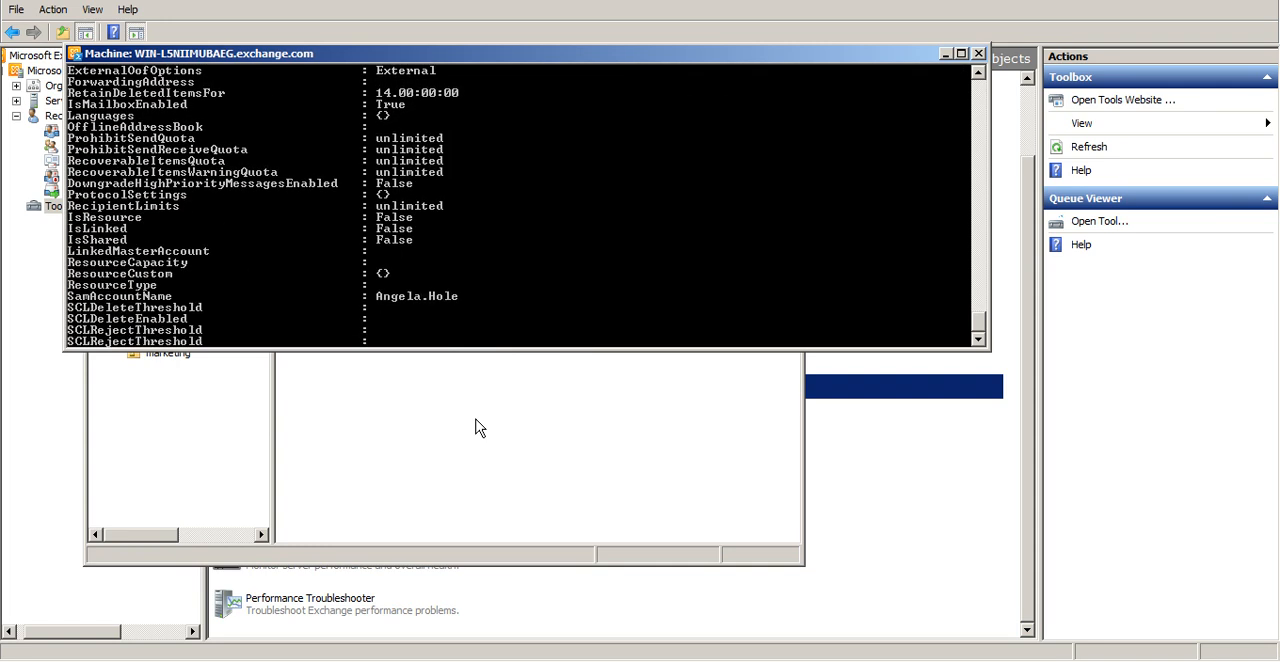
key(Return)
key(Return)
key(Return)
key(Return)
key(Return)
key(Return)
key(Return)
key(Return)
key(Return)
key(Return)
key(Return)
key(Return)
key(Return)
key(Return)
key(Return)
key(Return)
key(Return)
key(Return)
key(Return)
key(Return)
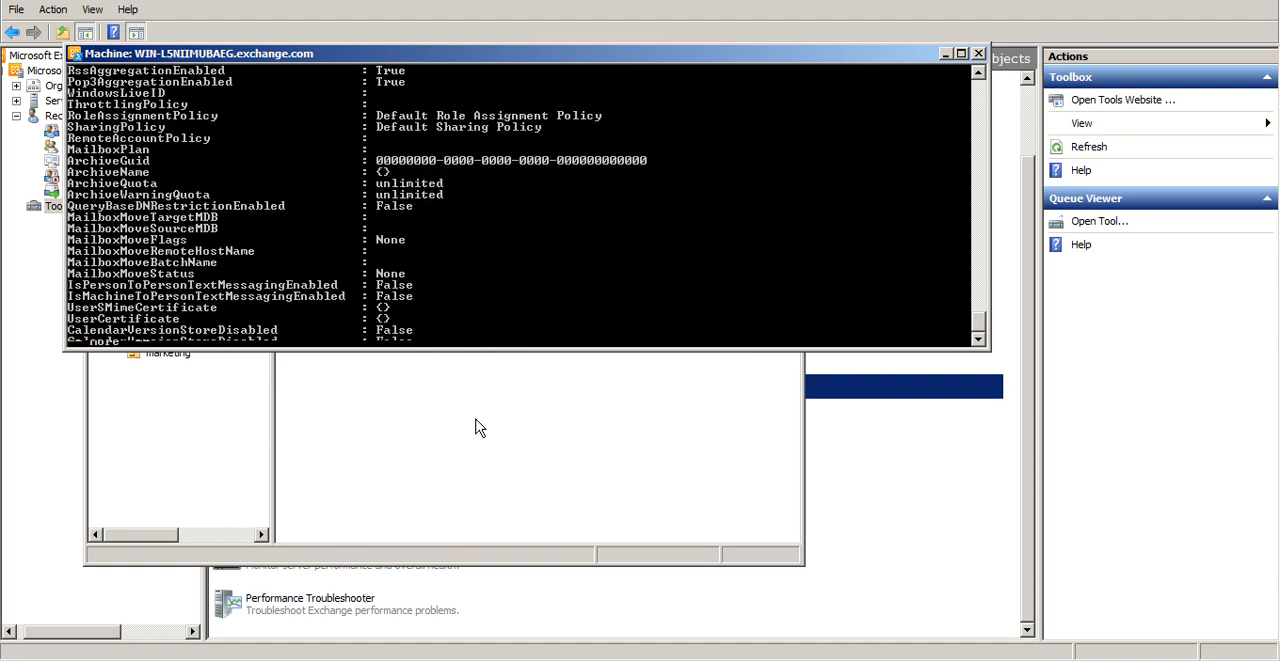
key(Return)
key(Return)
key(Return)
key(Return)
key(Return)
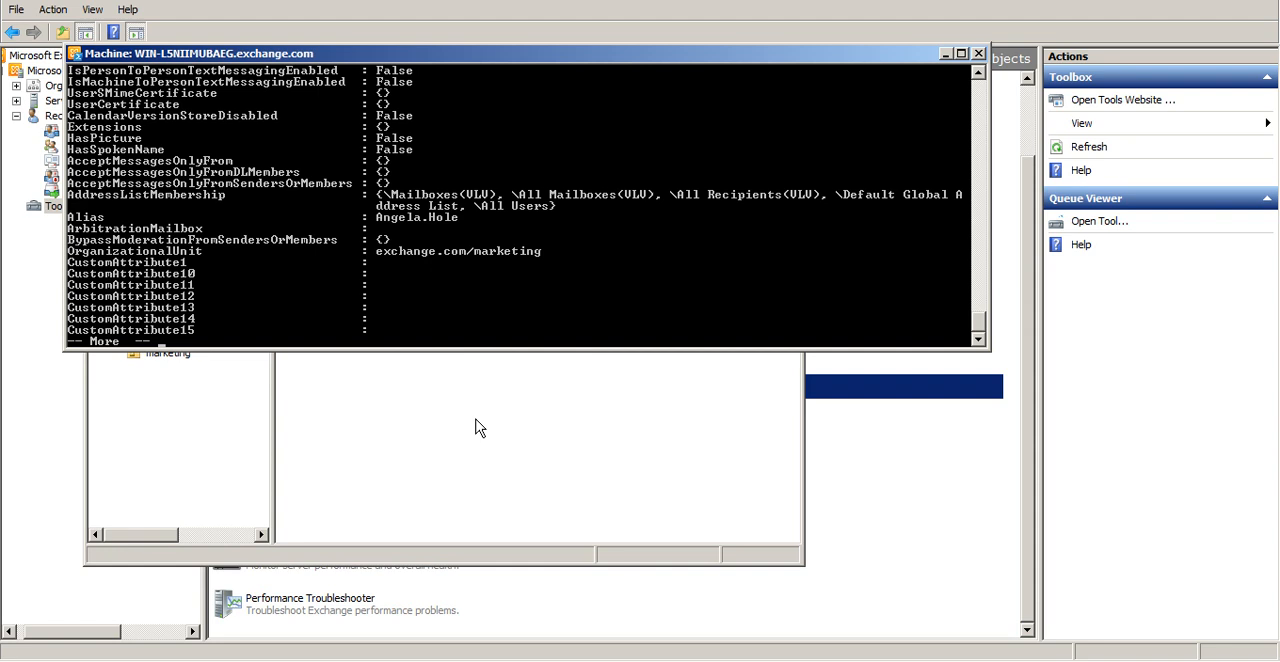
key(Return)
key(Return)
key(Return)
key(Return)
key(Return)
key(Return)
key(Return)
key(Return)
key(Return)
key(Return)
key(Return)
key(Return)
key(Return)
key(Return)
key(Return)
key(Return)
key(Return)
key(Return)
key(Return)
key(Return)
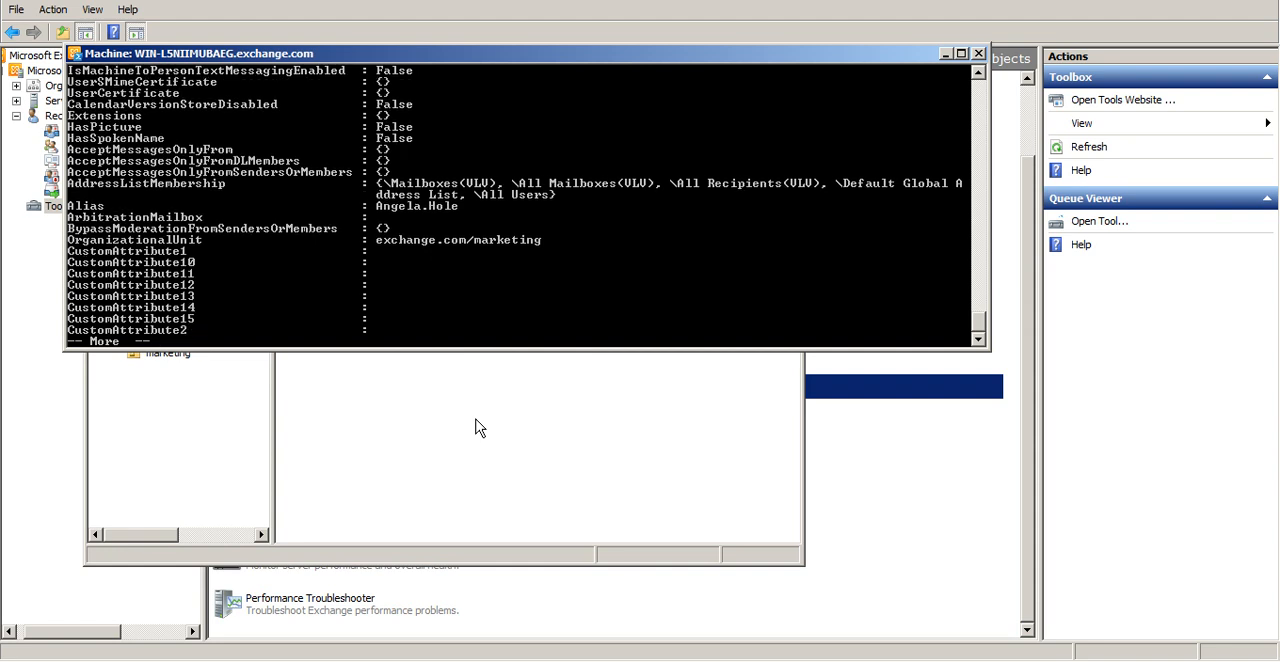
key(Return)
key(Return)
key(Return)
key(Return)
key(Return)
key(Return)
key(Return)
key(Return)
key(Return)
key(Return)
key(Return)
key(Return)
key(Return)
key(Return)
key(Return)
key(Return)
key(Return)
key(Return)
key(Return)
key(Return)
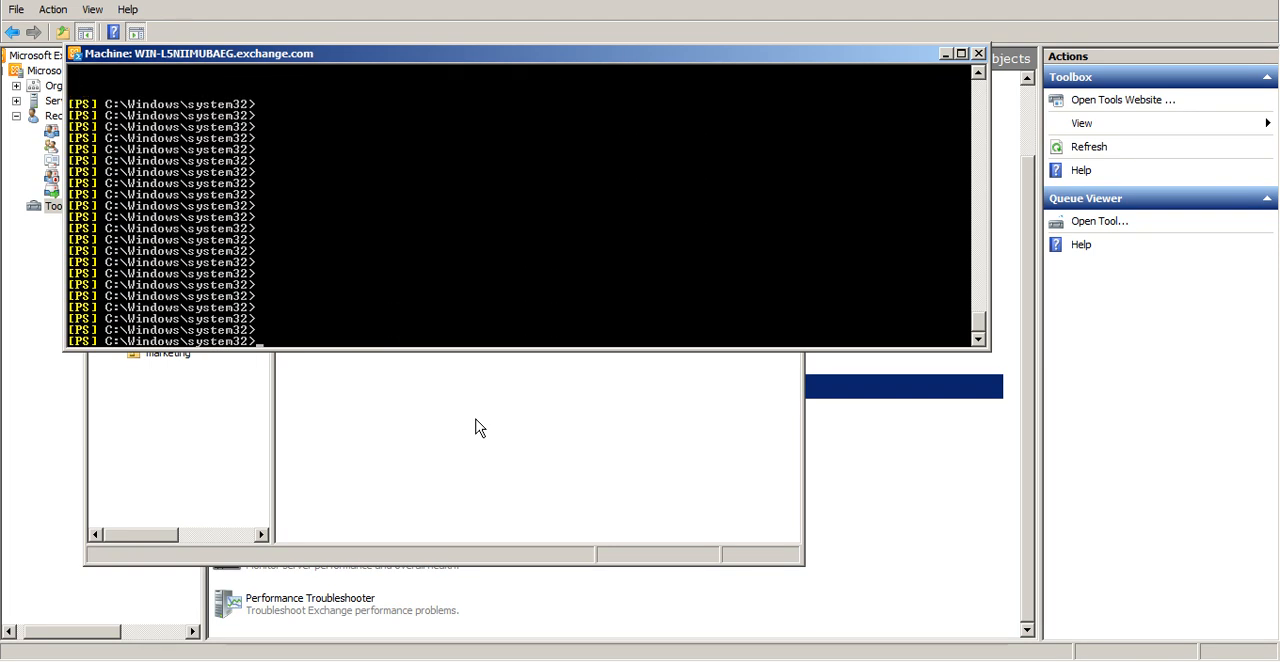
Rerun the single-mailbox query with the full Format-List cmdlet in place of fl, piped into more, and quit the paged output
key(Up)
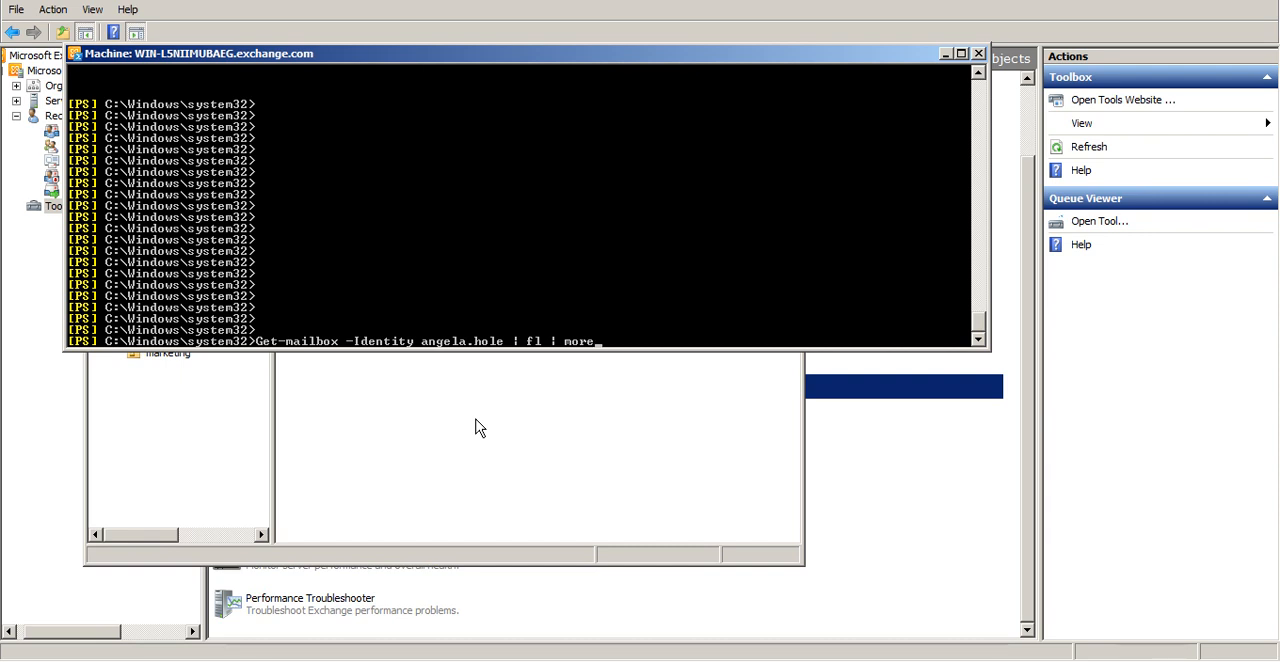
key(BackSpace)
key(BackSpace)
key(BackSpace)
key(BackSpace)
key(BackSpace)
key(BackSpace)
key(BackSpace)
key(BackSpace)
key(BackSpace)
text(fo)
key(Tab)
key(Tab)
key(Tab)
key(Tab)
key(Tab)
key(Tab)
key(Tab)
text(| )
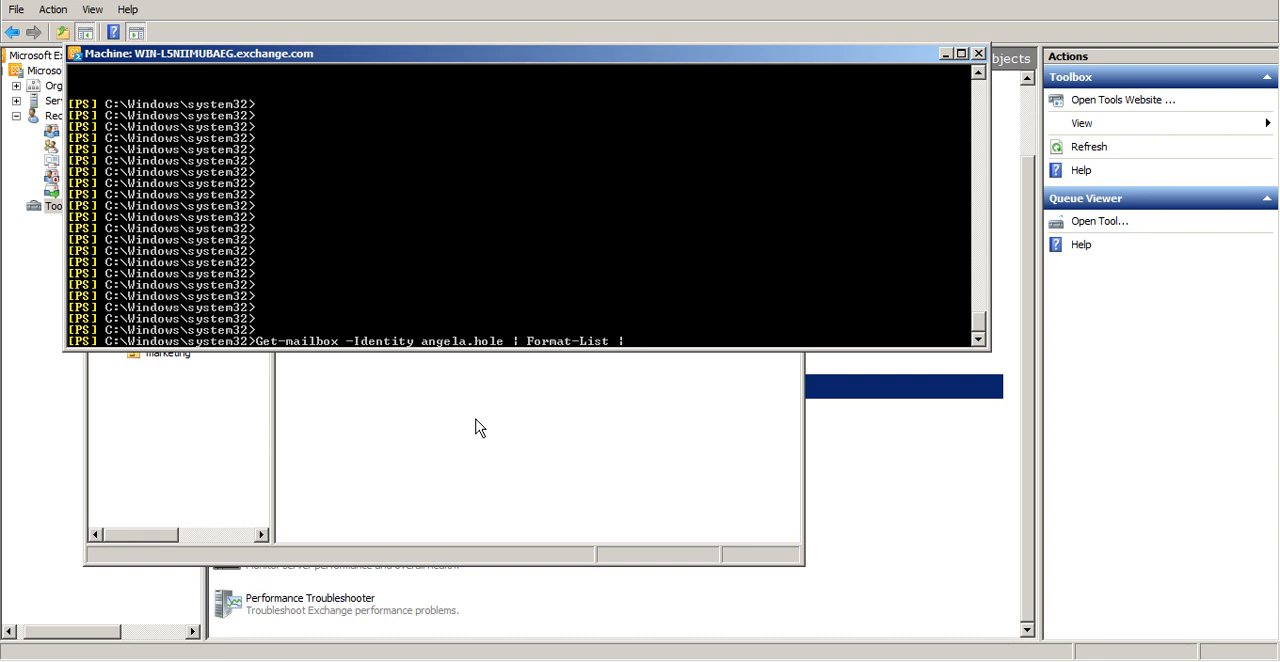
text(more)
key(Return)
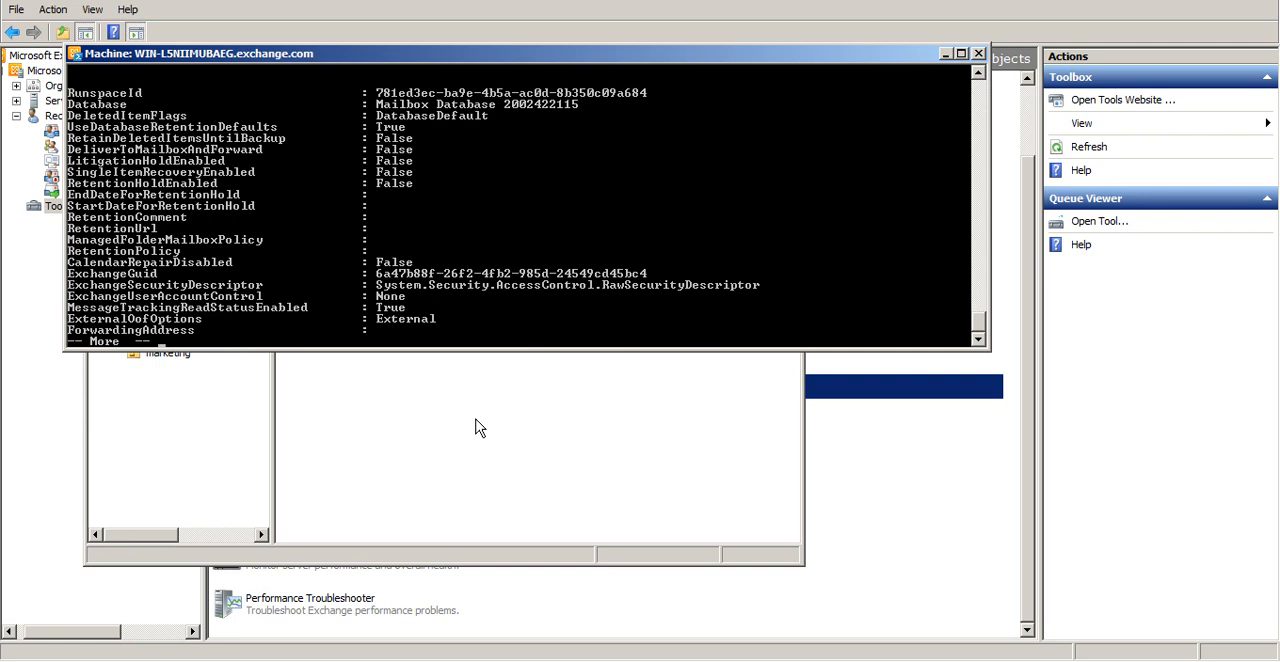
text(qget-m)
Browse the command-line completions for cmdlets beginning with Get-M, and clear the line
key(Tab)
key(Tab)
key(Tab)
key(Tab)
key(Tab)
key(Tab)
key(Tab)
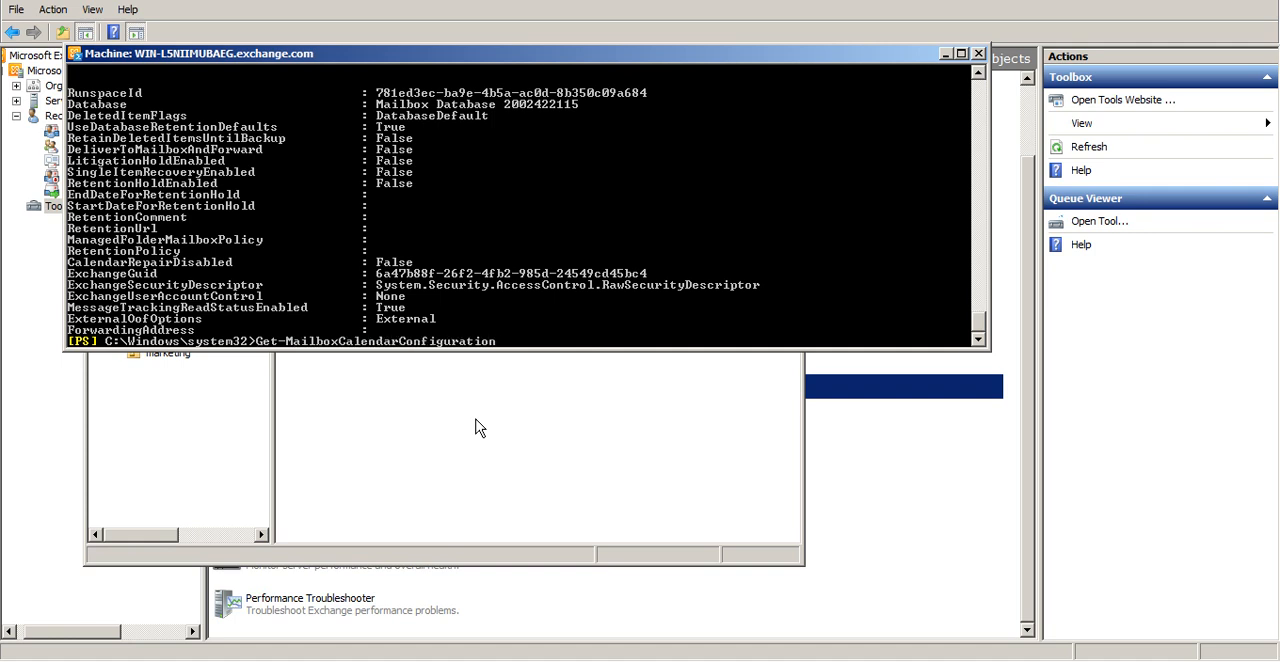
key(Tab)
key(Tab)
key(Tab)
key(Tab)
key(Tab)
key(Tab)
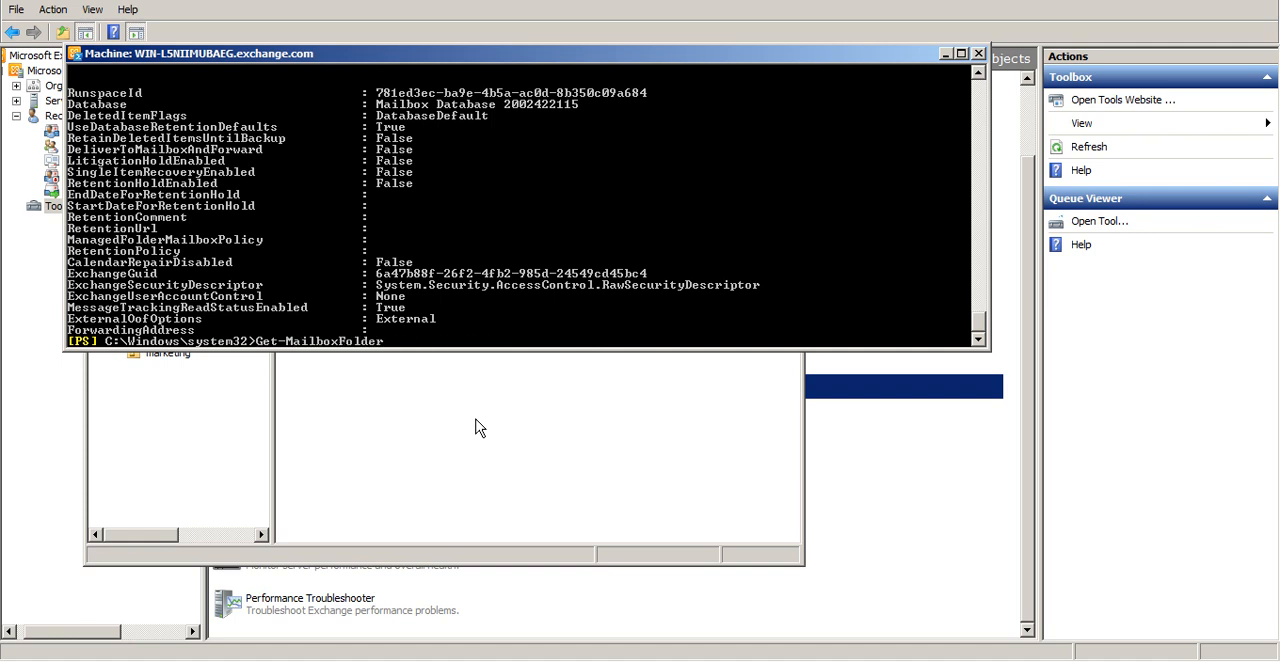
key(Tab)
key(Tab)
key(Tab)
key(Tab)
key(Tab)
key(Tab)
key(Tab)
key(Tab)
key(Tab)
key(Tab)
key(Tab)
key(Tab)
key(Tab)
key(BackSpace)
key(BackSpace)
key(BackSpace)
key(BackSpace)
key(BackSpace)
key(BackSpace)
key(BackSpace)
key(BackSpace)
key(BackSpace)
key(BackSpace)
key(BackSpace)
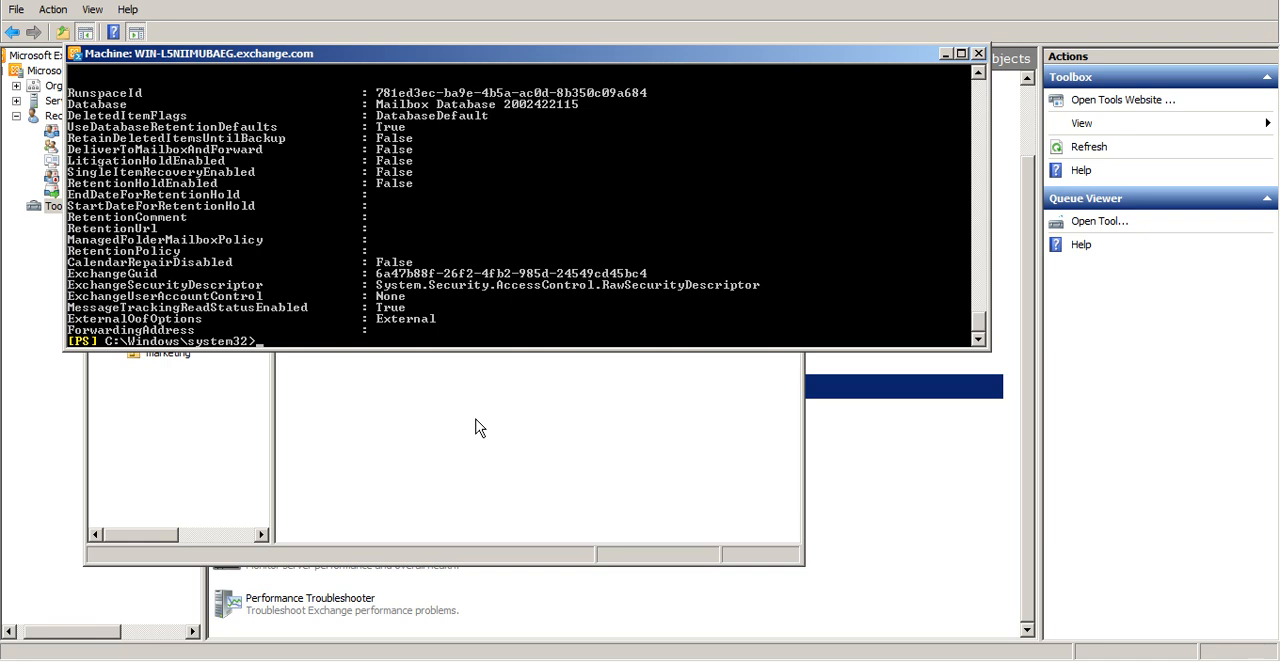
Stop recording the shell session with Stop-Transcript
text(stop-tra)
key(Tab)
key(Return)
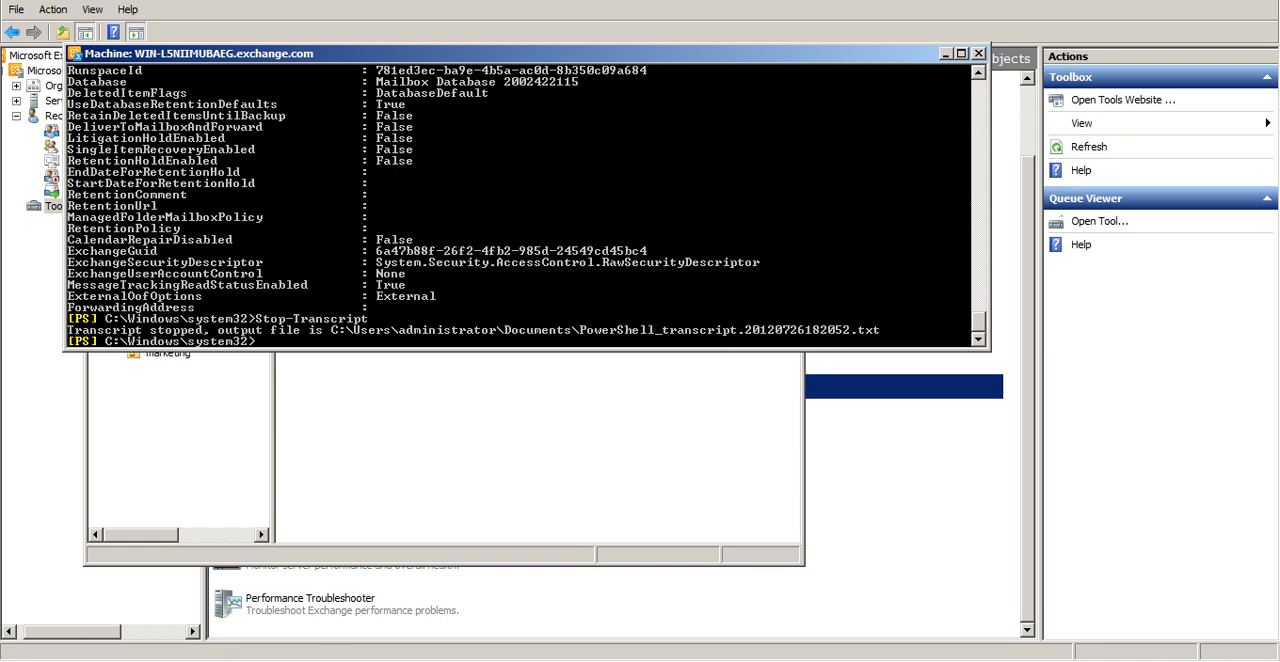
Switch to Windows Explorer and browse to the C:\Users\administrator folder
click(172, 660)
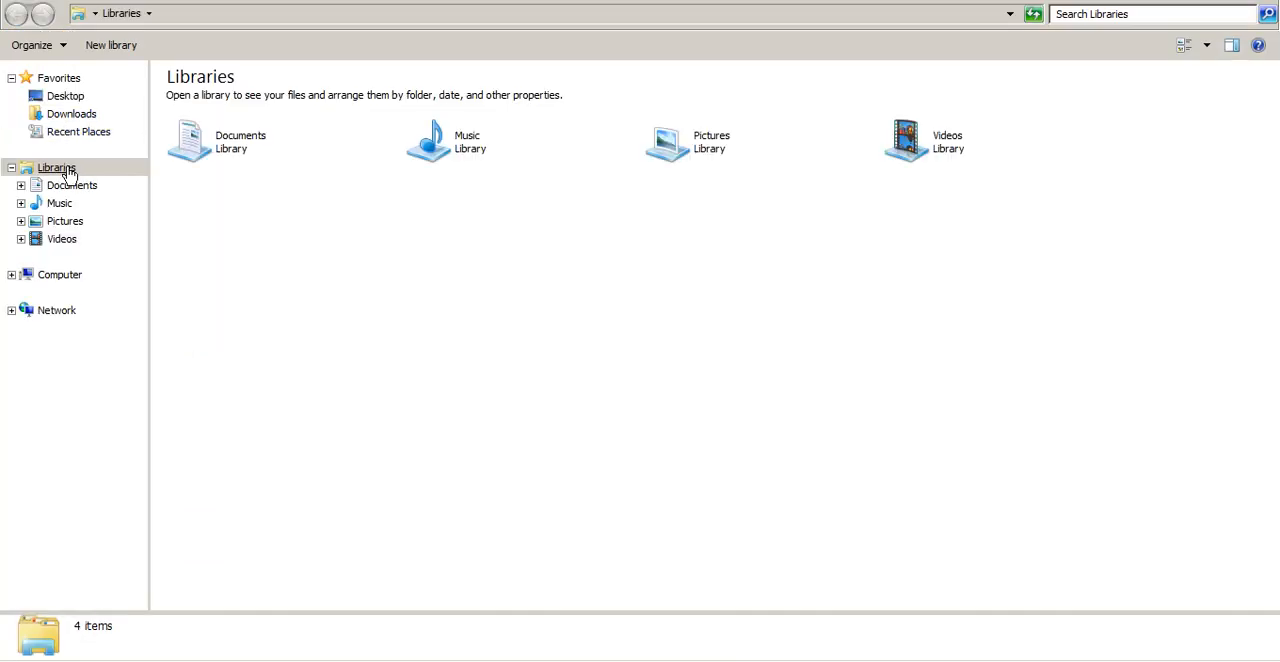
click(78, 286)
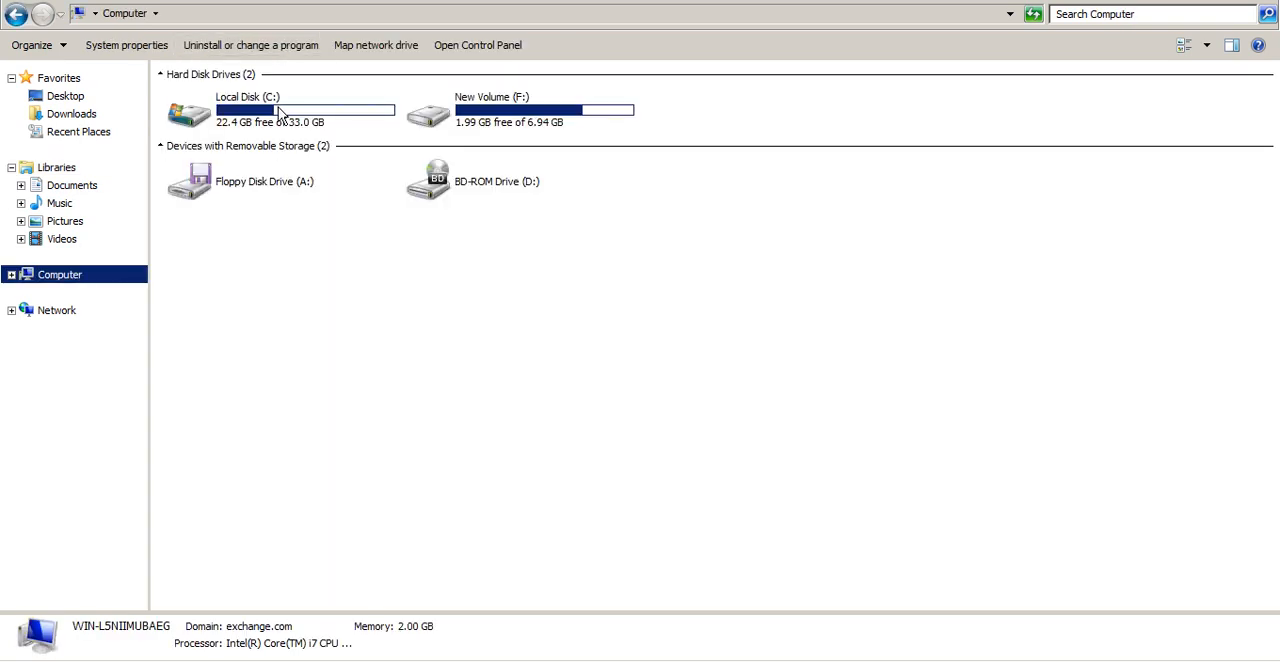
click(281, 111)
double_click(281, 111)
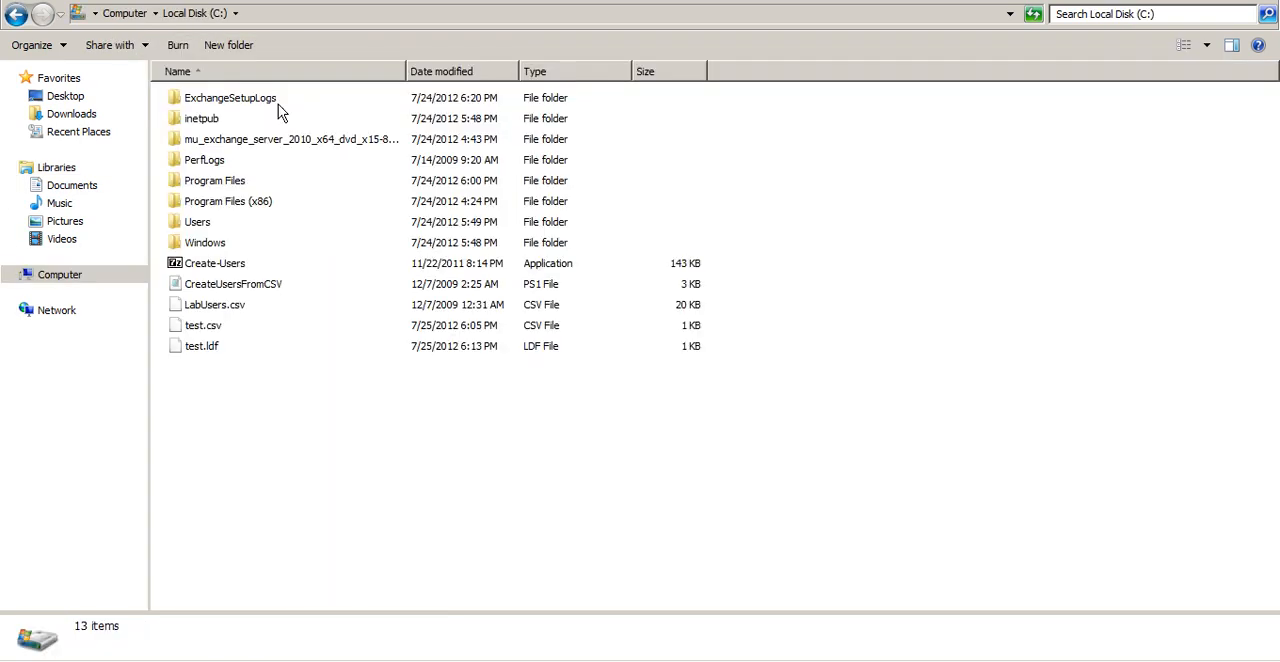
double_click(198, 224)
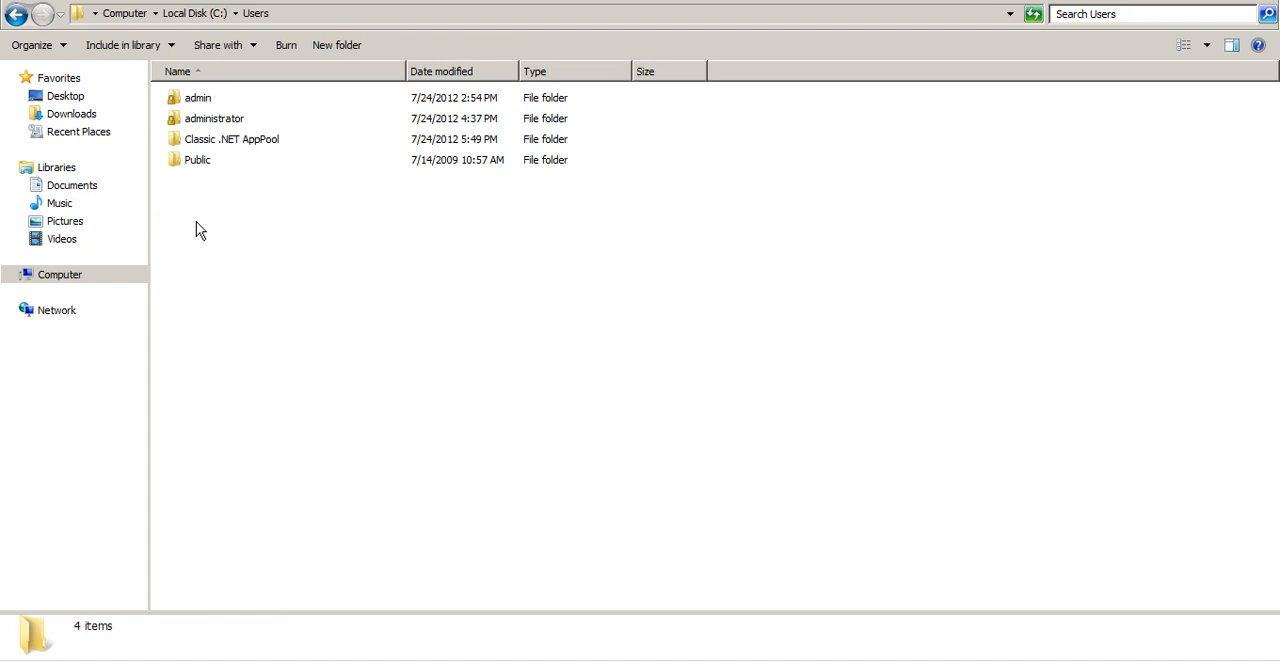
double_click(225, 118)
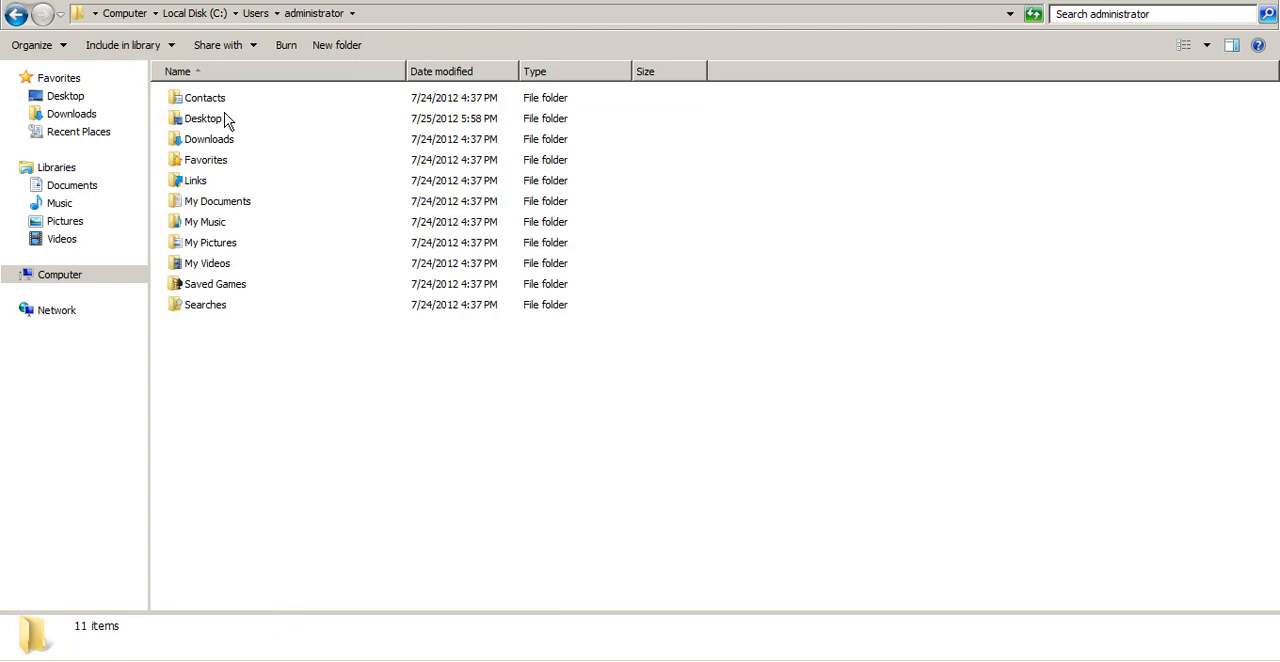
Open PowerShell_transcript.20120726182052 from the My Documents folder in Notepad and maximize its window
double_click(214, 118)
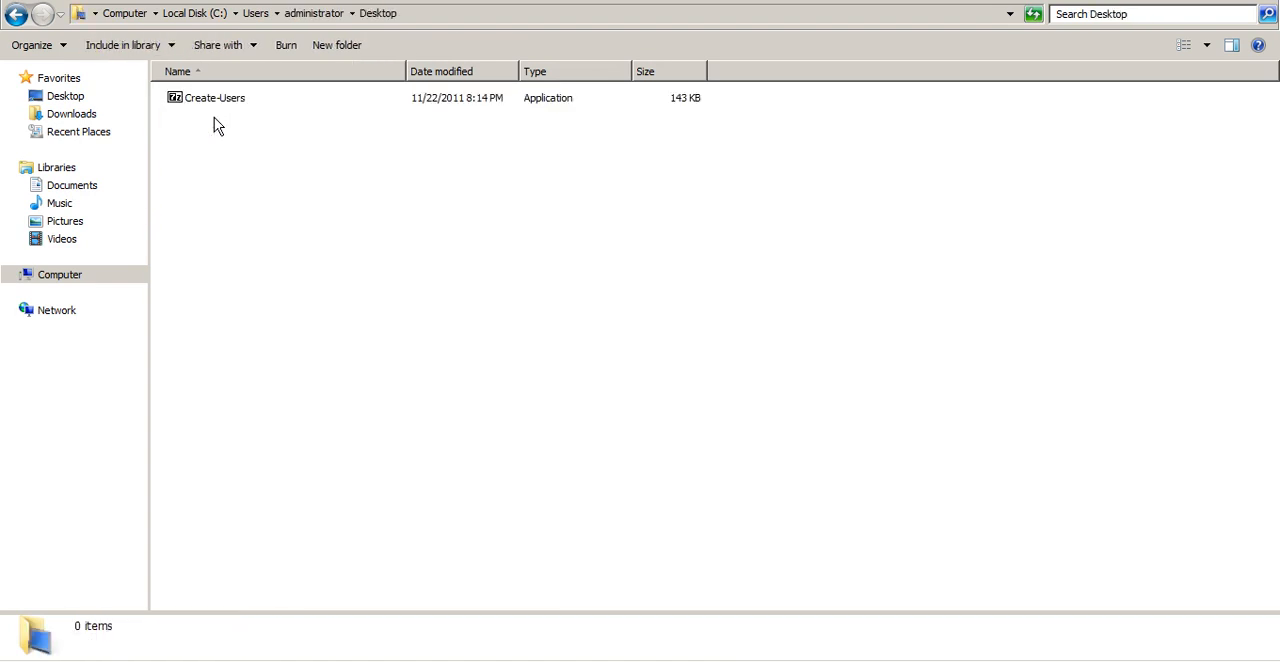
key(BackSpace)
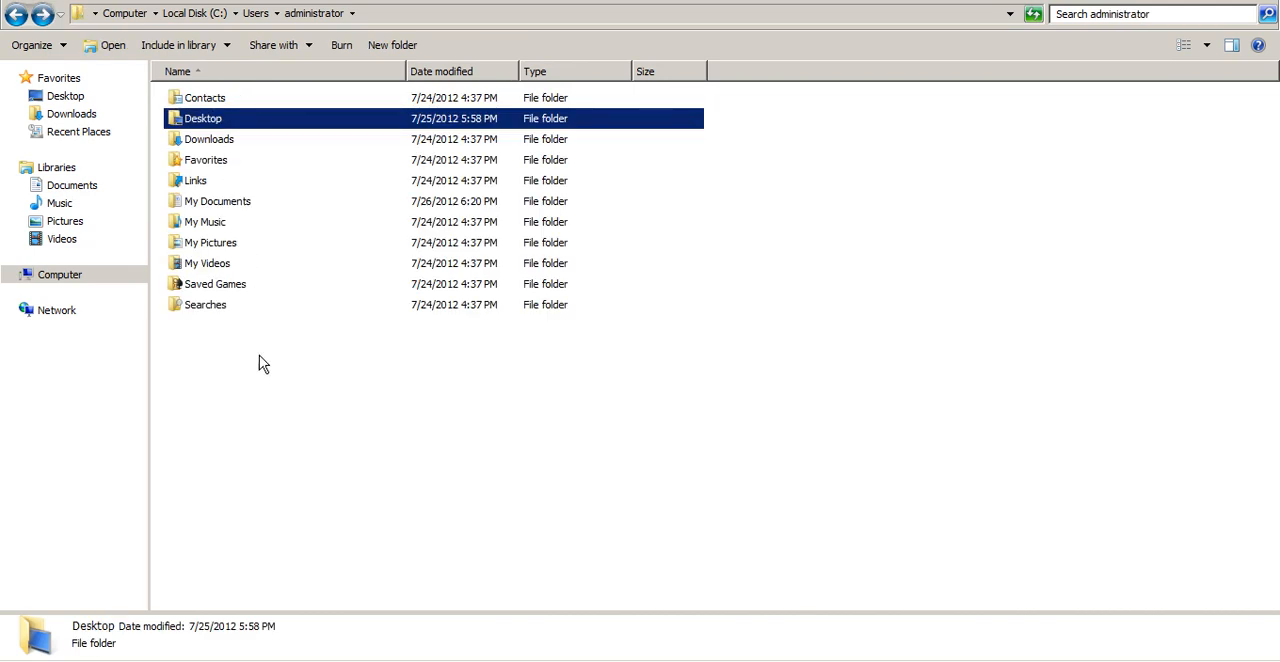
double_click(246, 200)
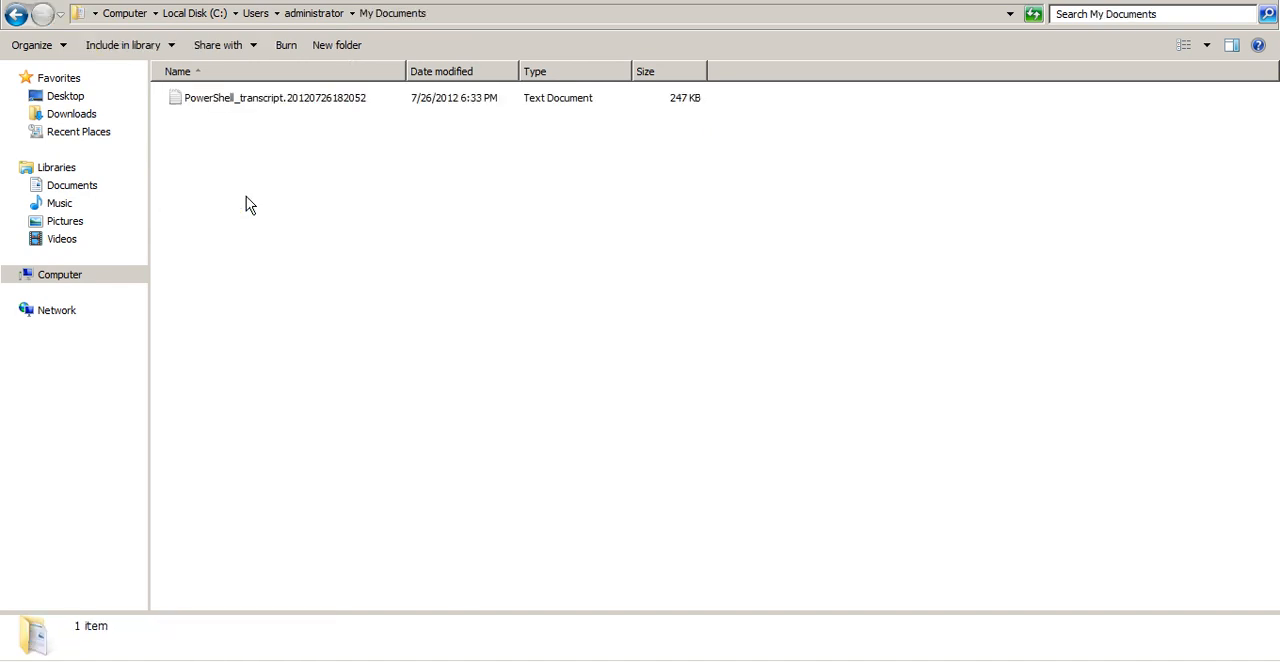
double_click(282, 98)
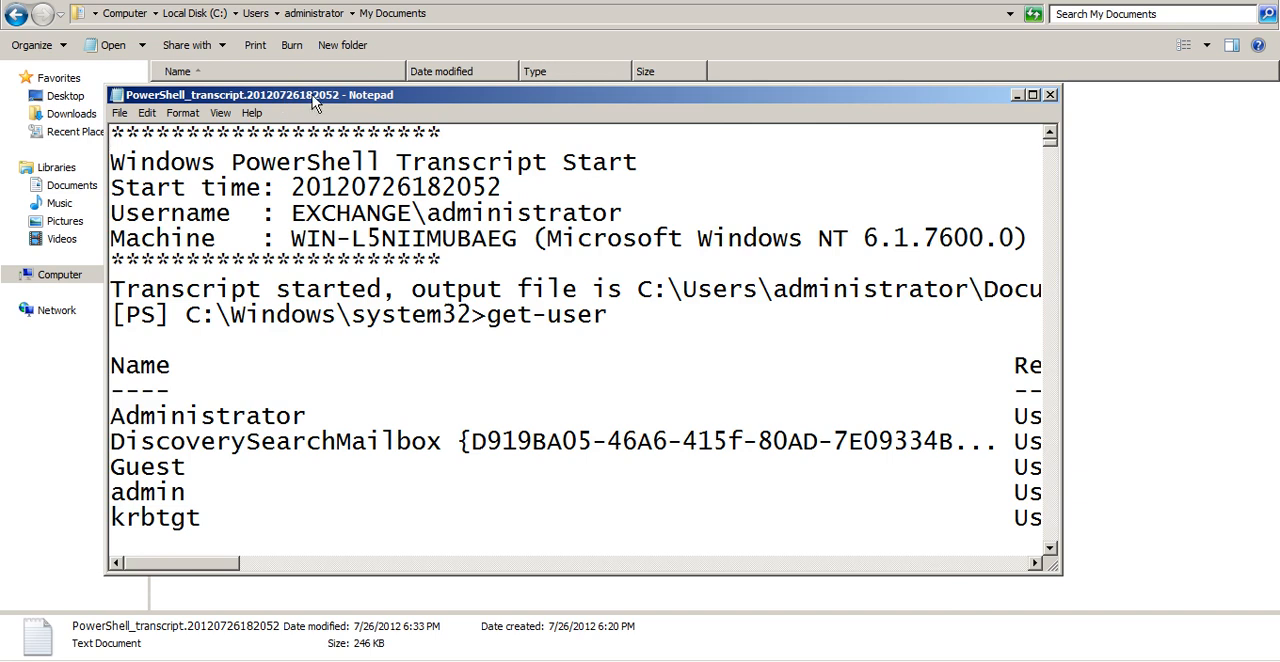
double_click(313, 100)
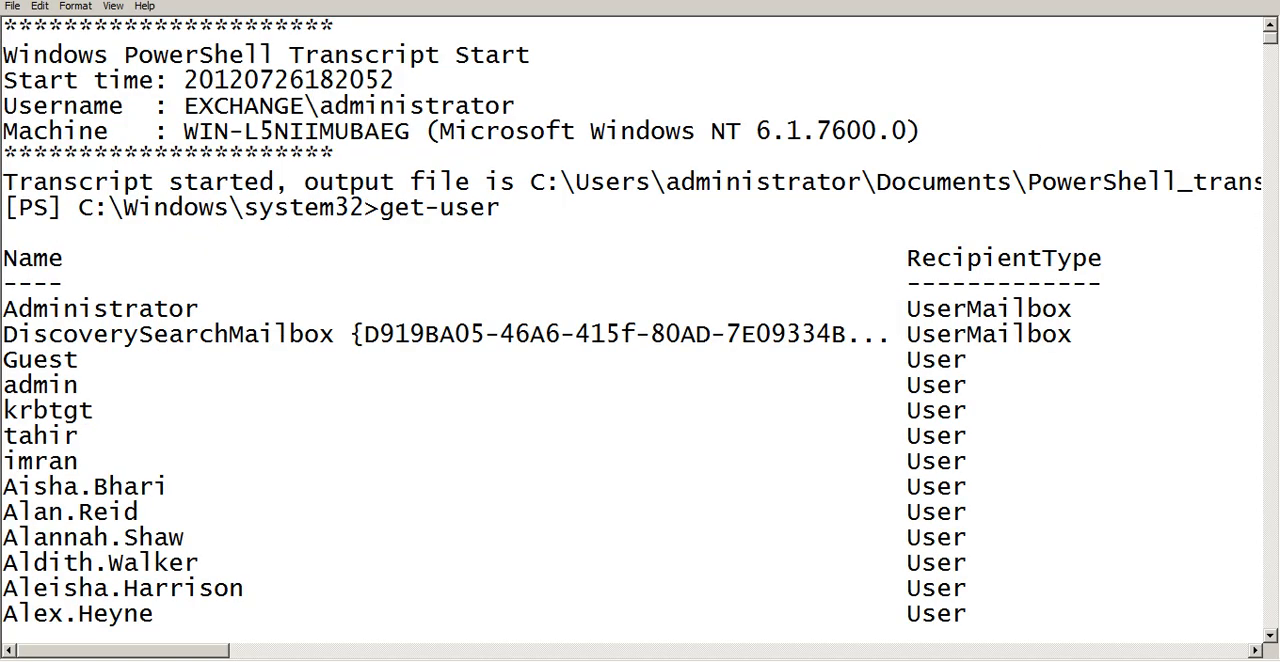
Go to the end of the transcript and examine the last recorded commands
drag(1270, 42, 1266, 659)
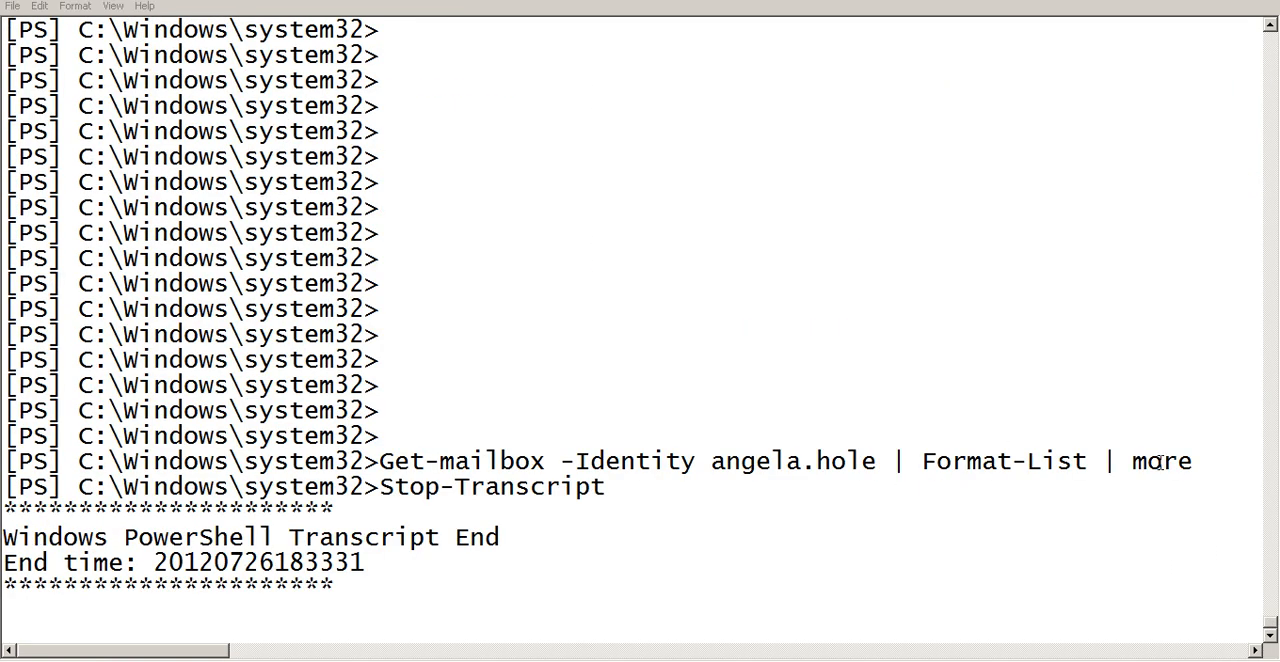
drag(1181, 458, 397, 461)
key(Up)
key(Up)
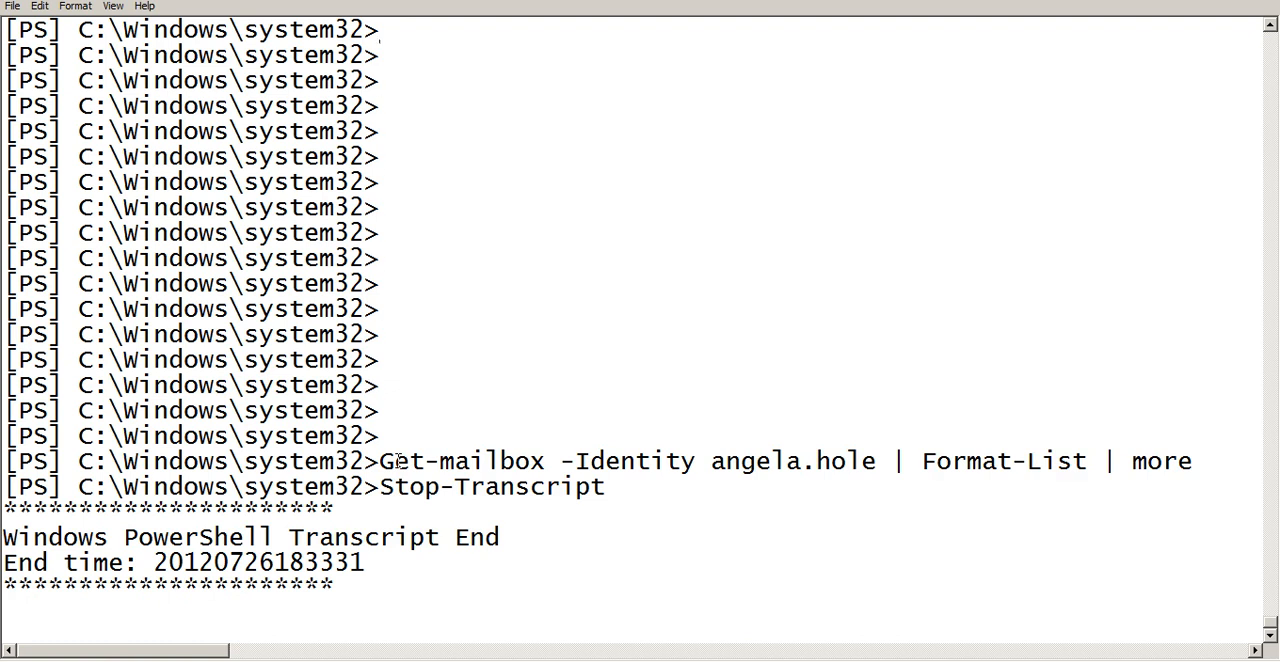
Read backward through the transcript, examining the logged mailbox properties and the earlier Get-Mailbox and Get-User commands with their output
scroll(398, 460, up, 10)
scroll(398, 460, up, 10)
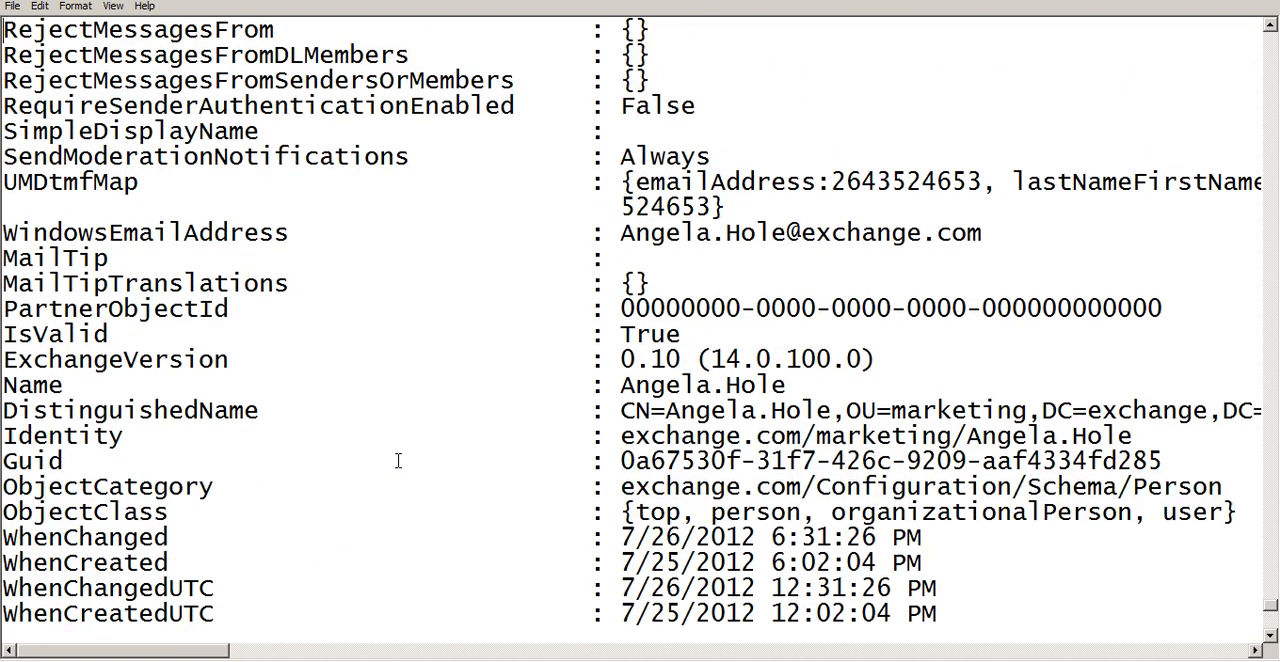
scroll(398, 460, up, 10)
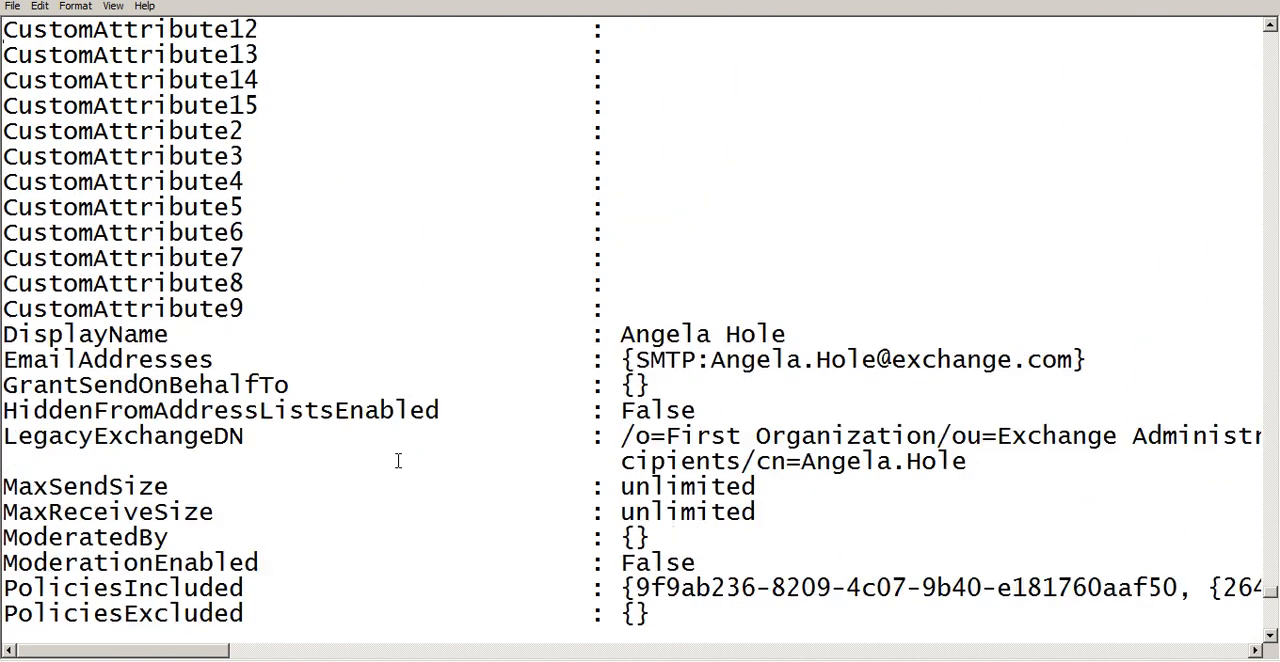
scroll(398, 460, up, 10)
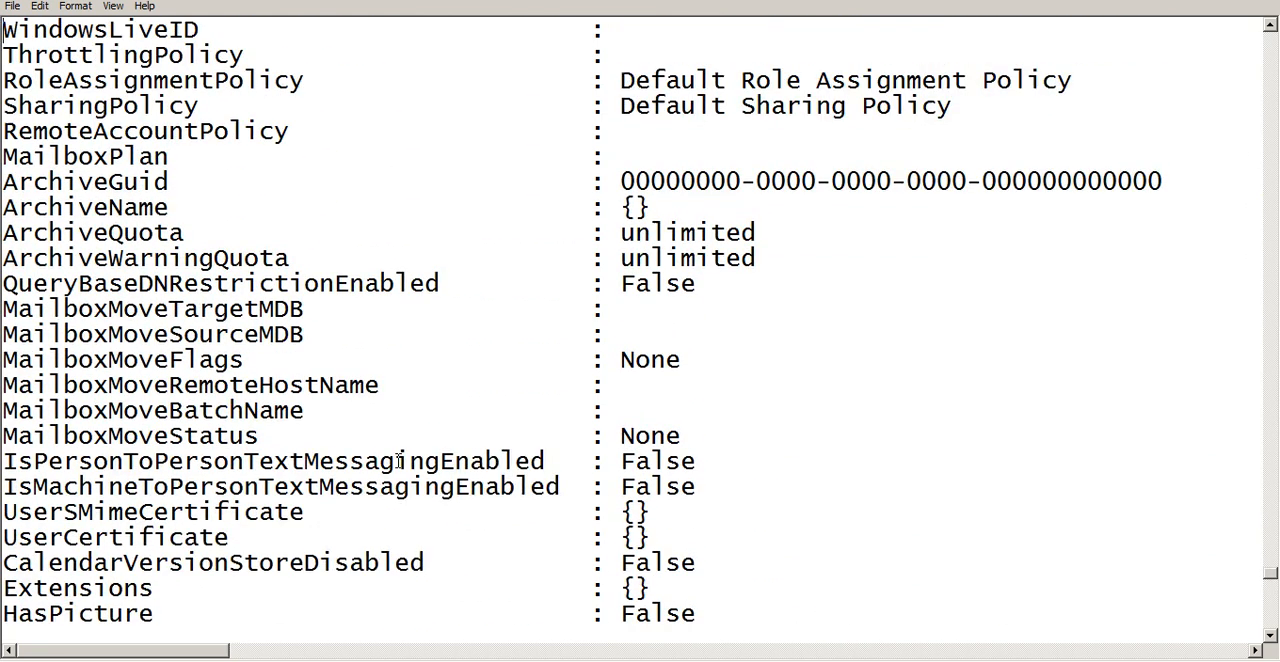
scroll(398, 460, up, 10)
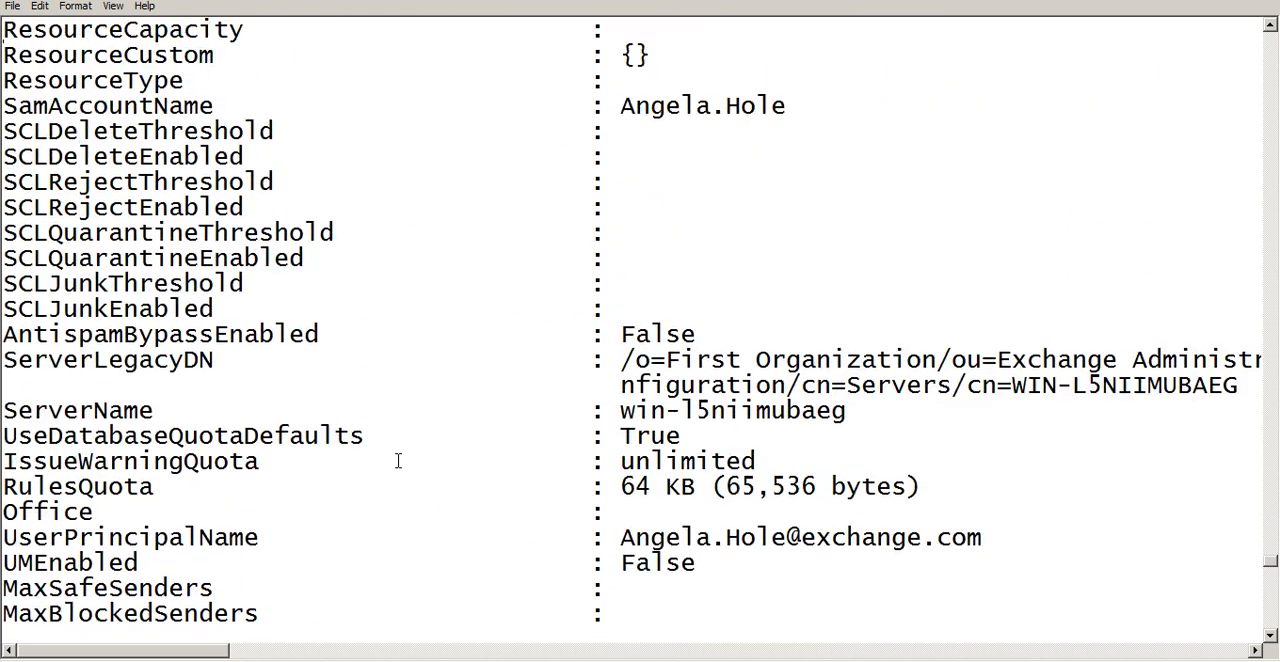
scroll(398, 460, up, 10)
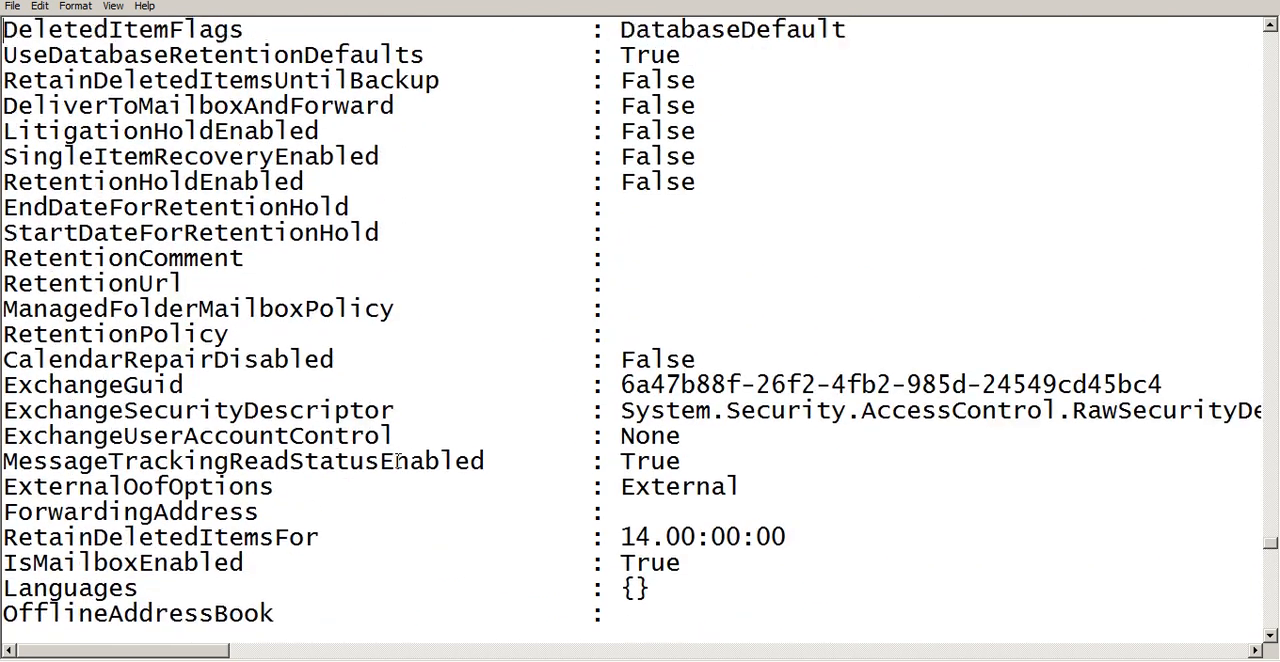
scroll(398, 460, up, 10)
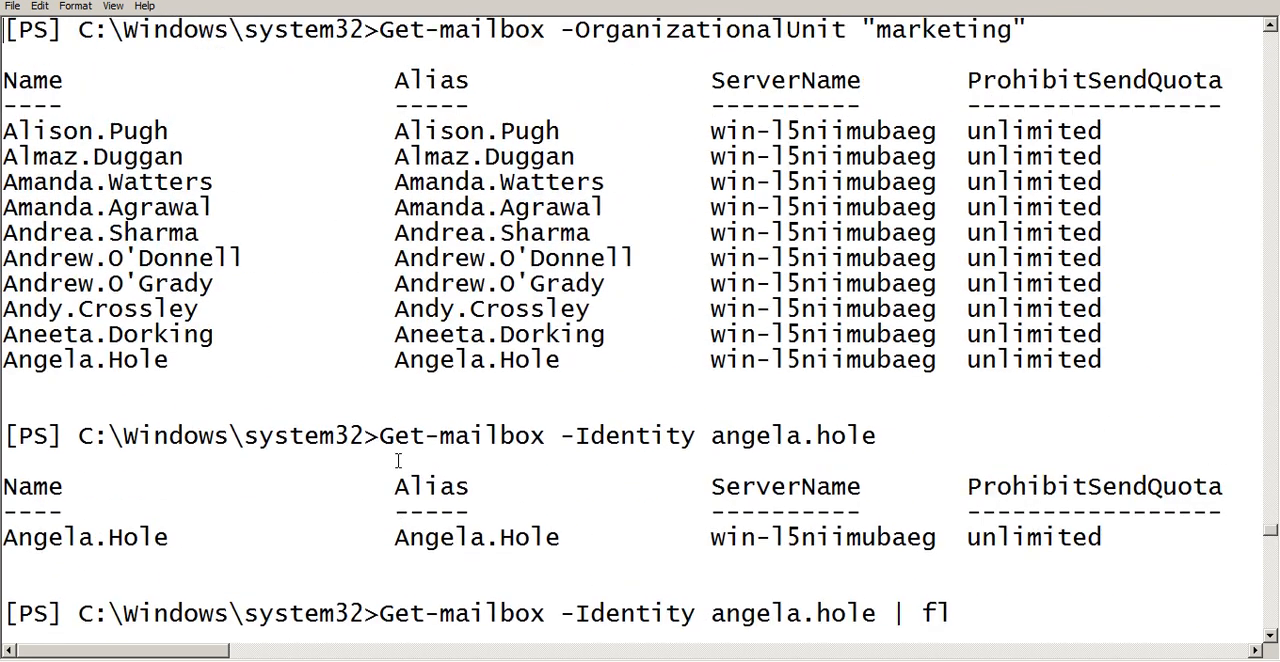
scroll(398, 460, up, 10)
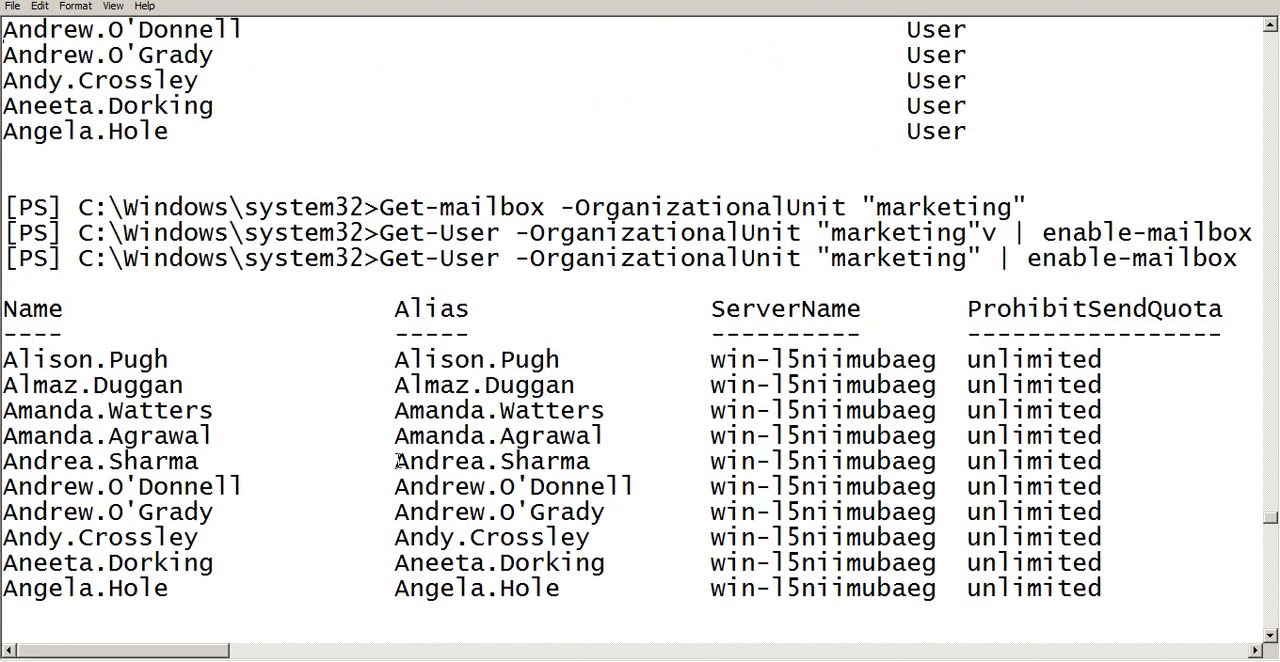
scroll(398, 460, up, 8)
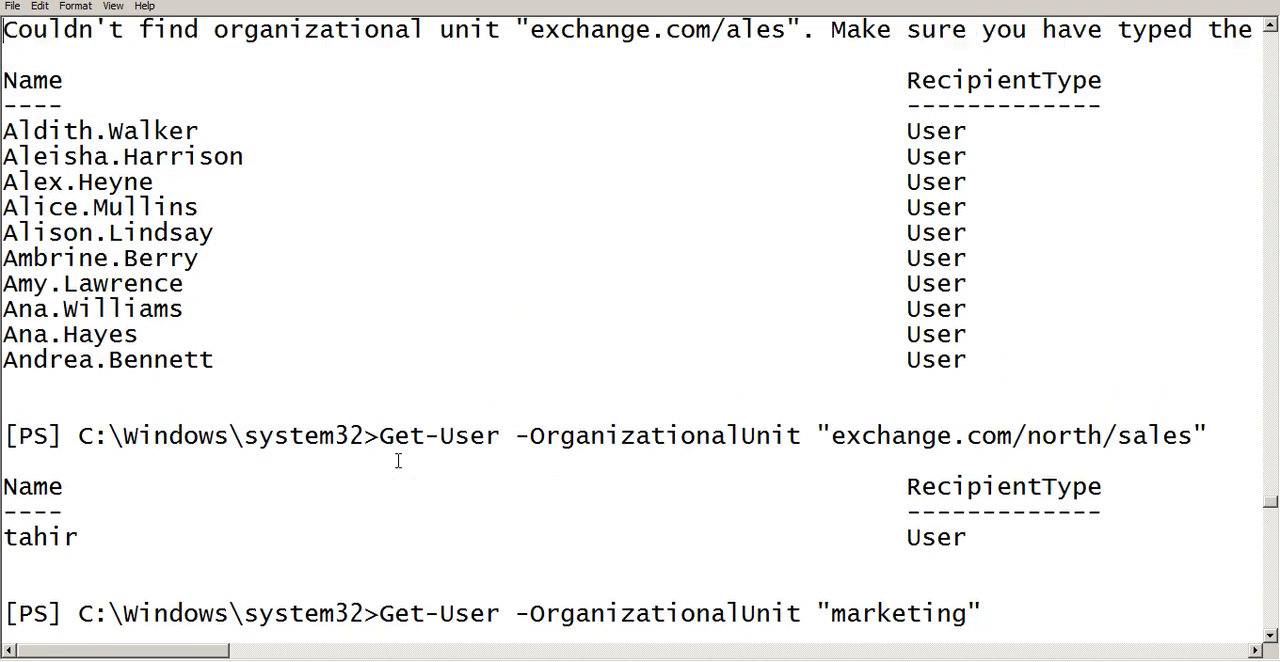
Close the transcript and its folder, and minimize the shell and Active Directory Users and Computers windows to return to the Exchange console
key(alt+F4)
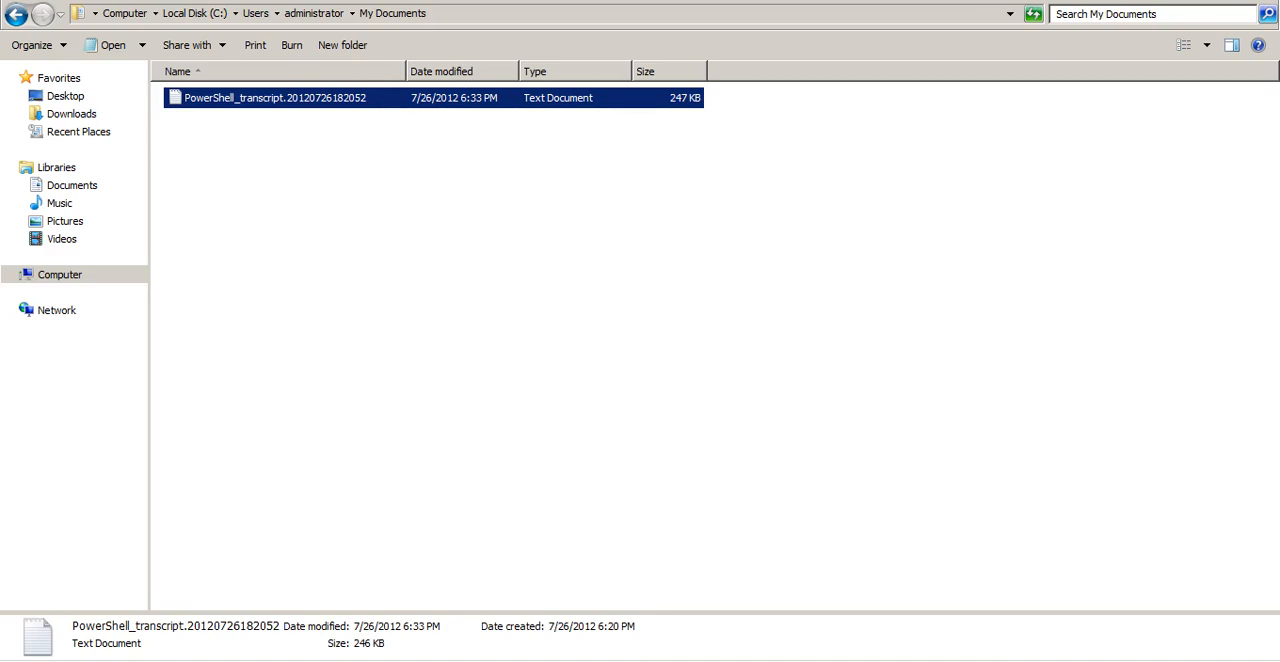
key(alt+F4)
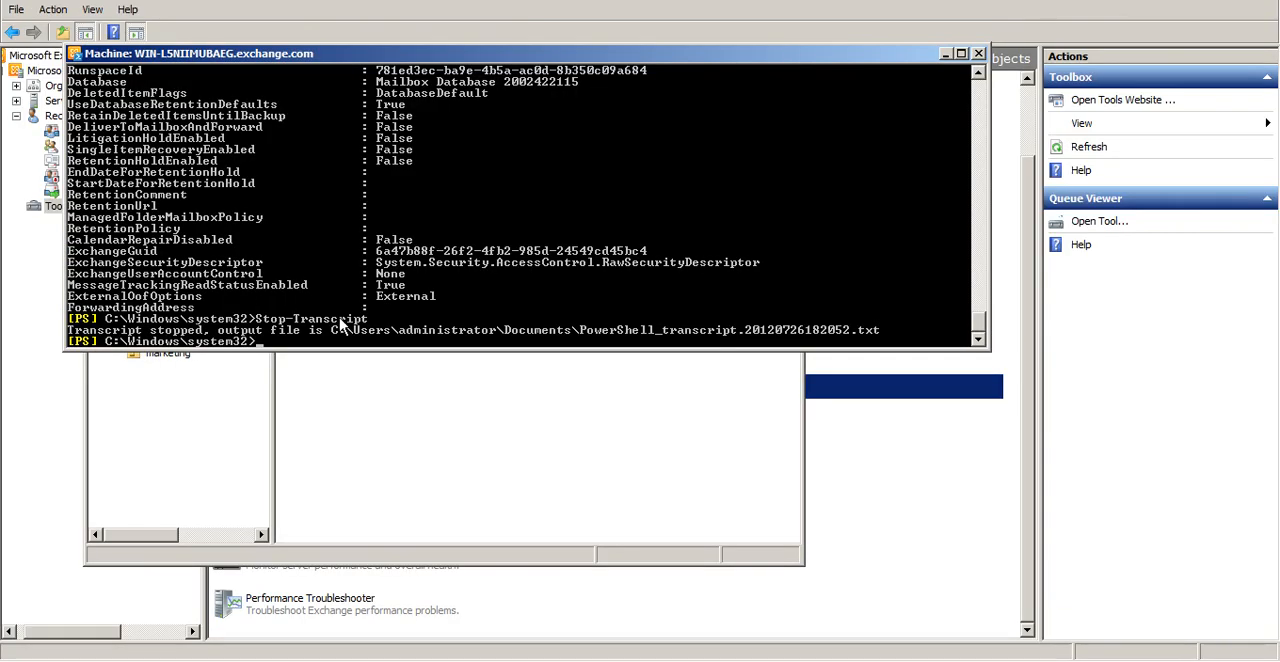
click(945, 52)
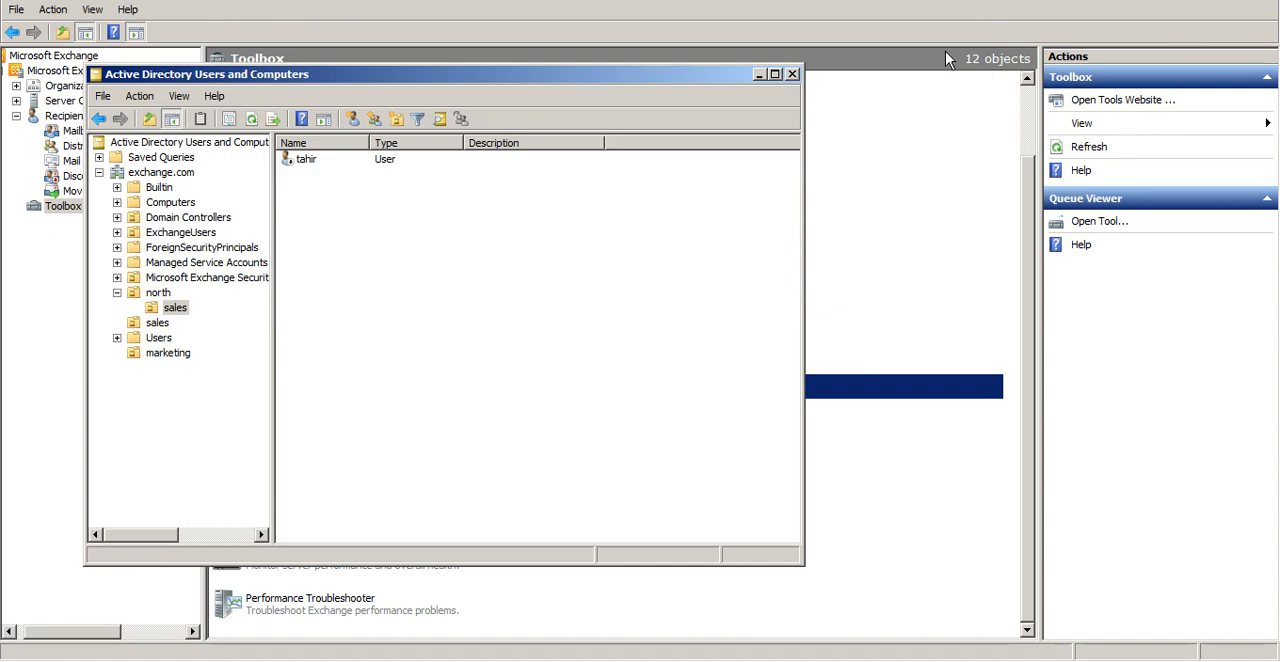
click(759, 75)
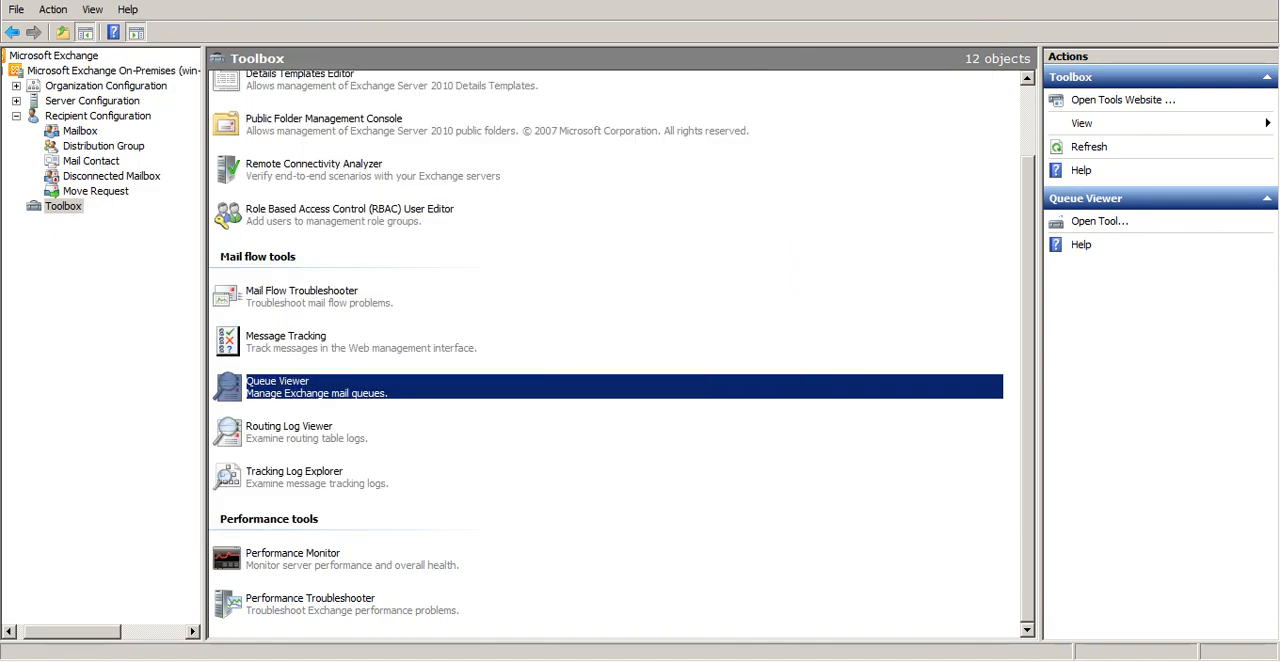
Open Client Access under Server Configuration and refresh its Exchange Control Panel list to view the ecp virtual directory
click(16, 116)
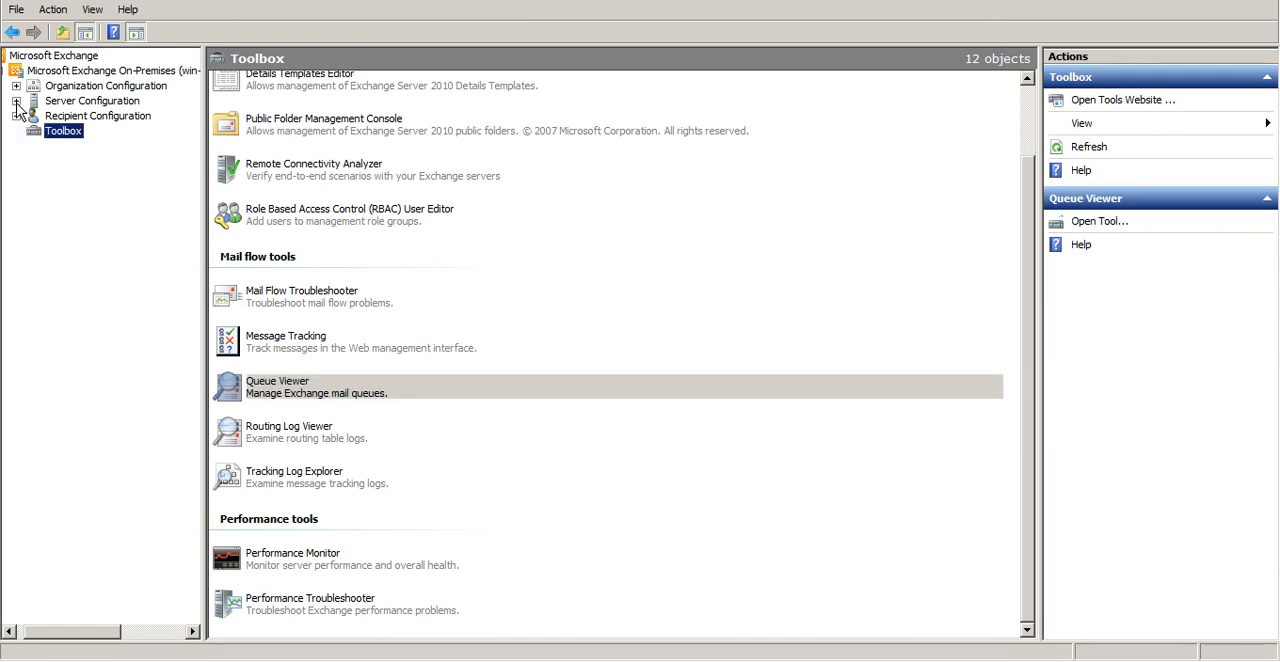
click(16, 101)
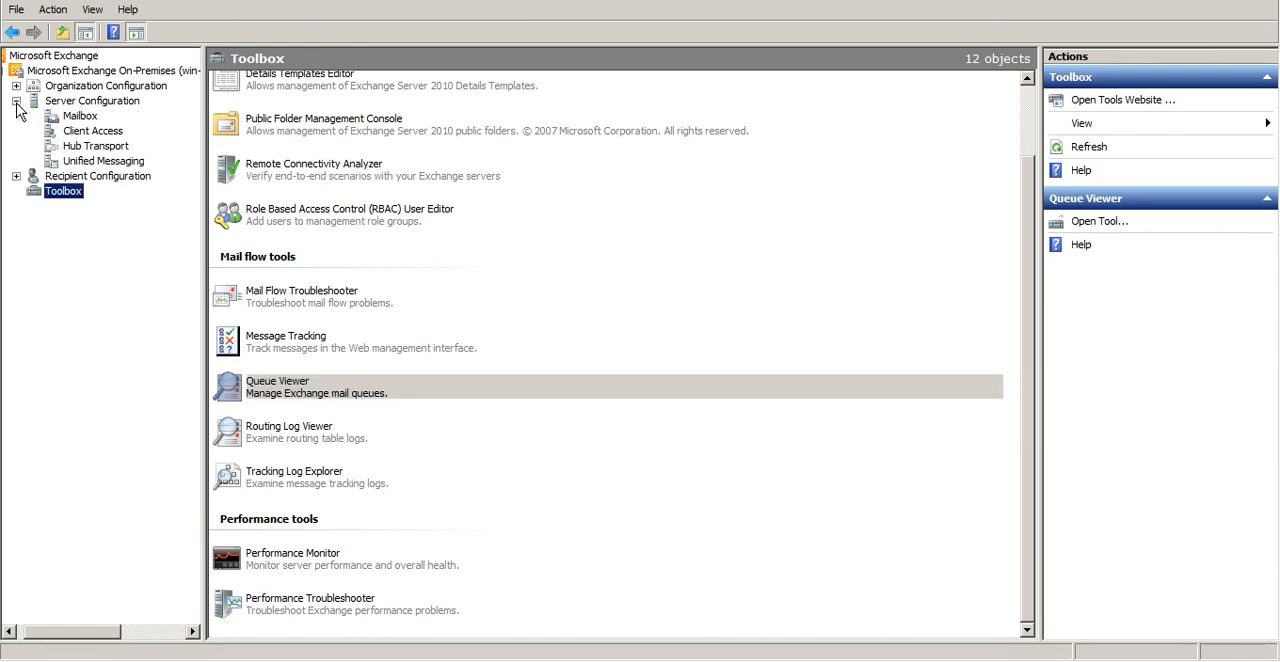
click(87, 134)
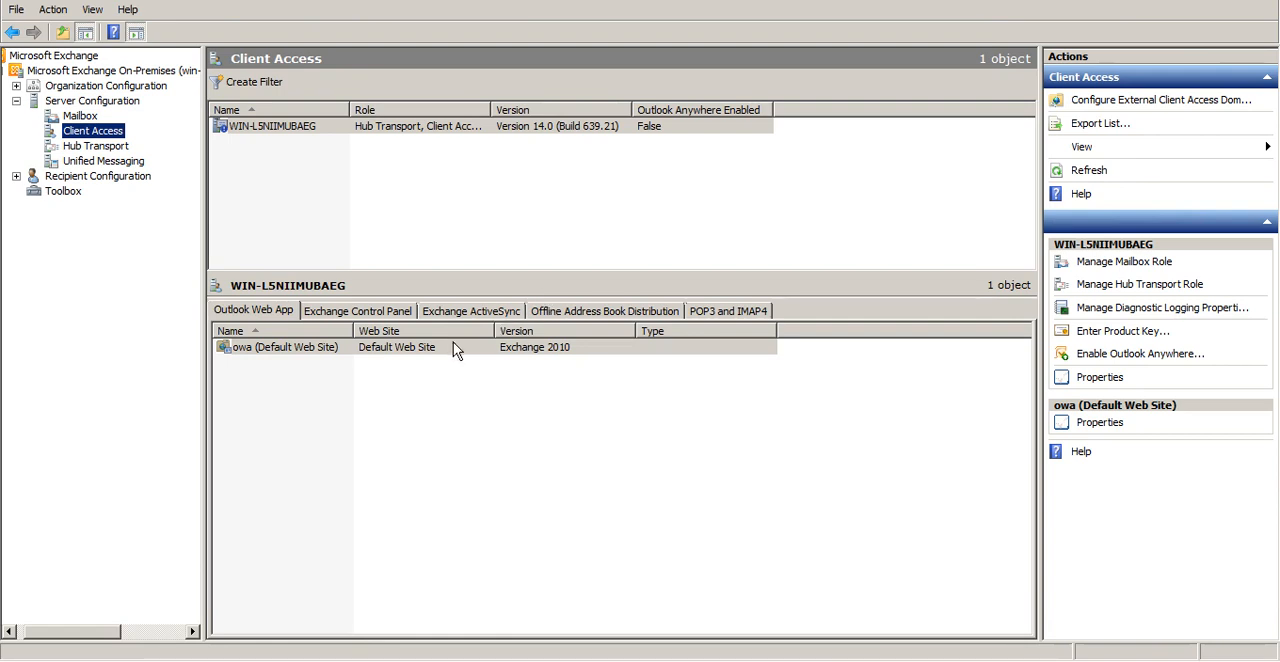
click(367, 316)
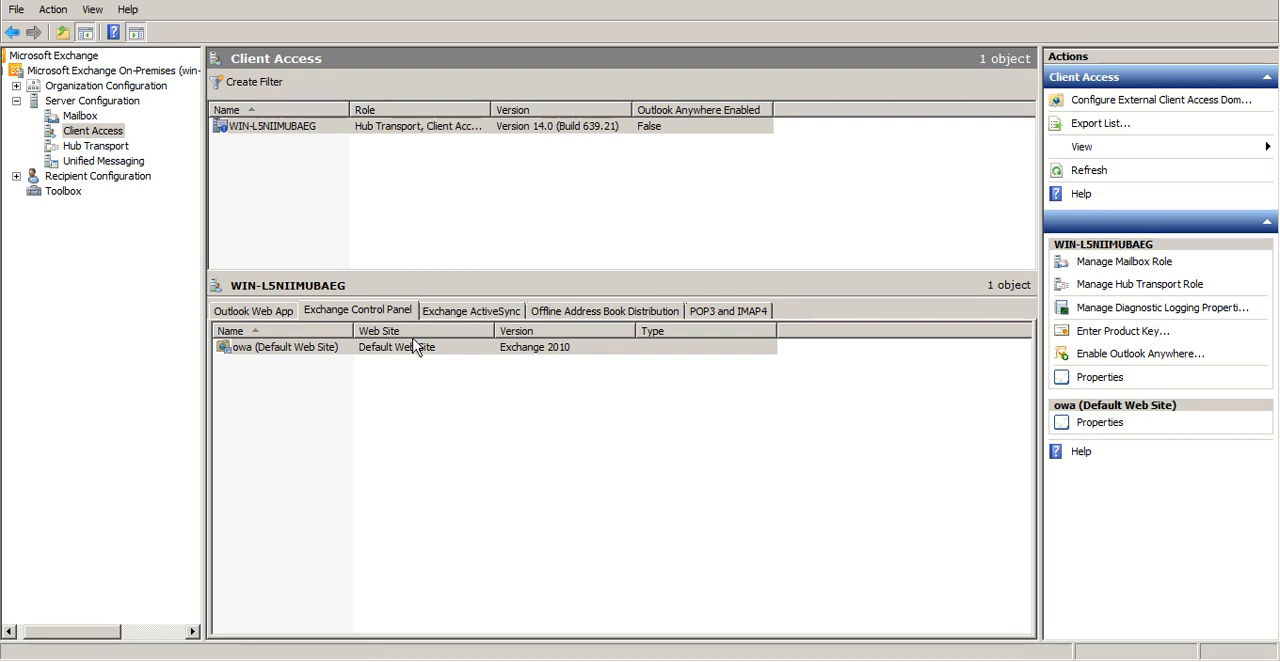
key(F5)
right_click(311, 352)
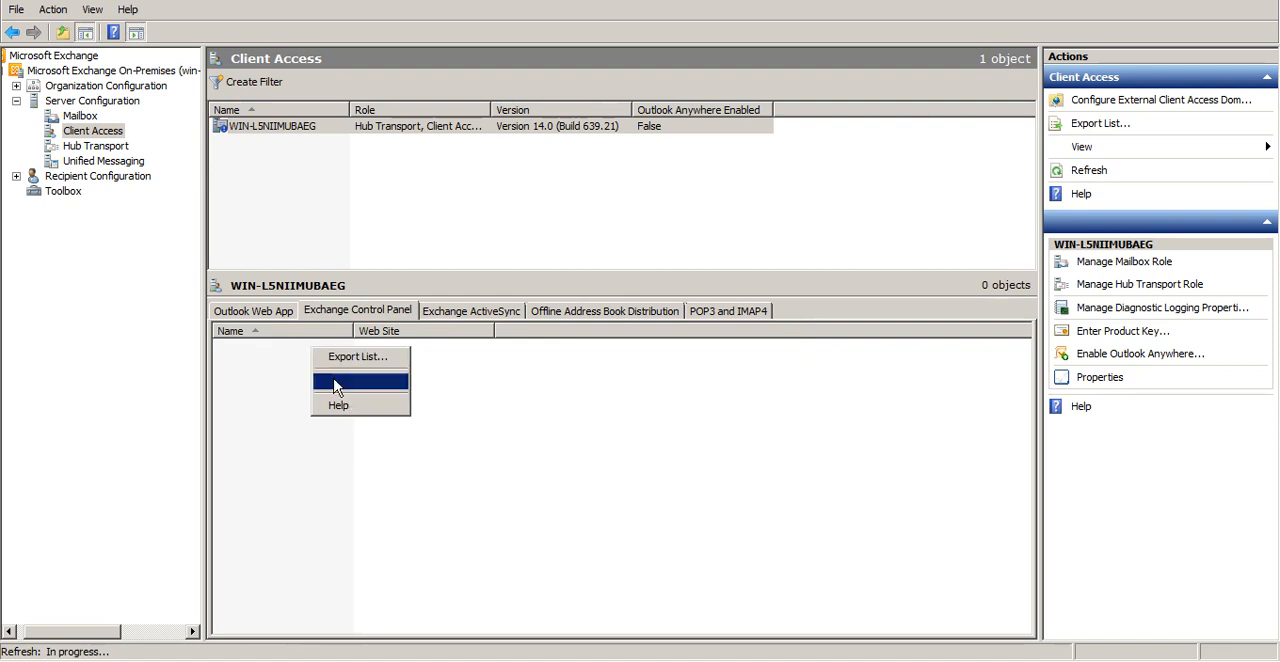
click(276, 400)
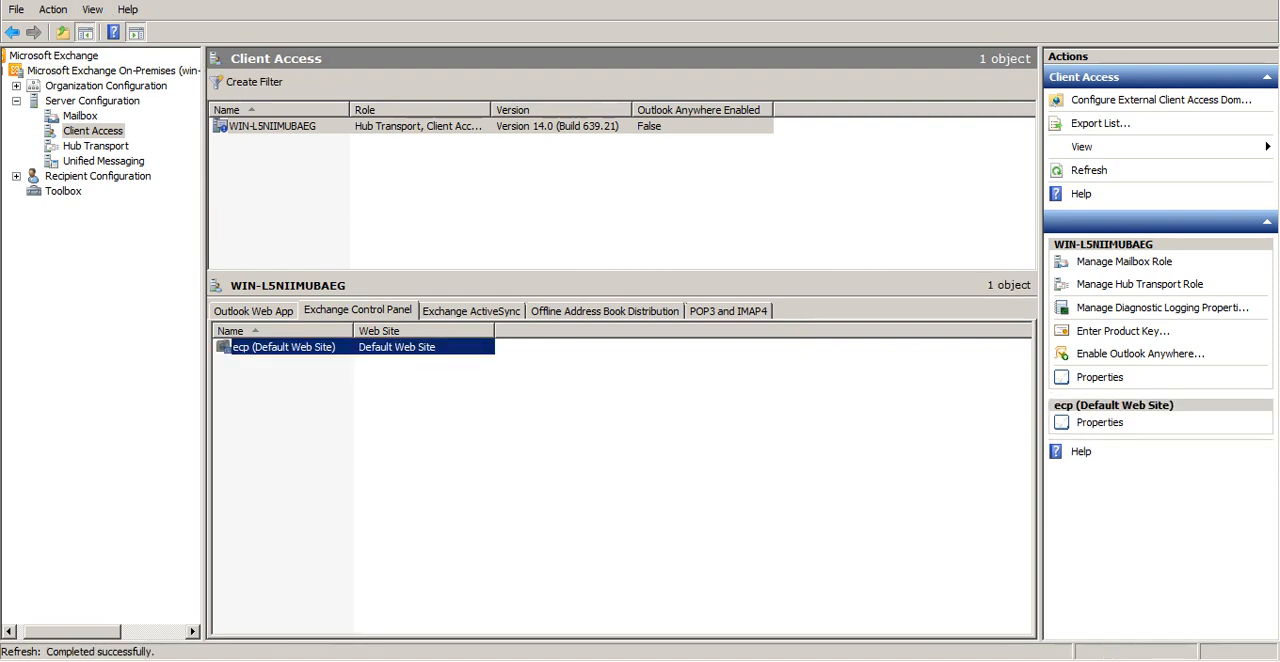
Switch to Outlook Web App in the browser and open the administrator mailbox's Options
click(322, 660)
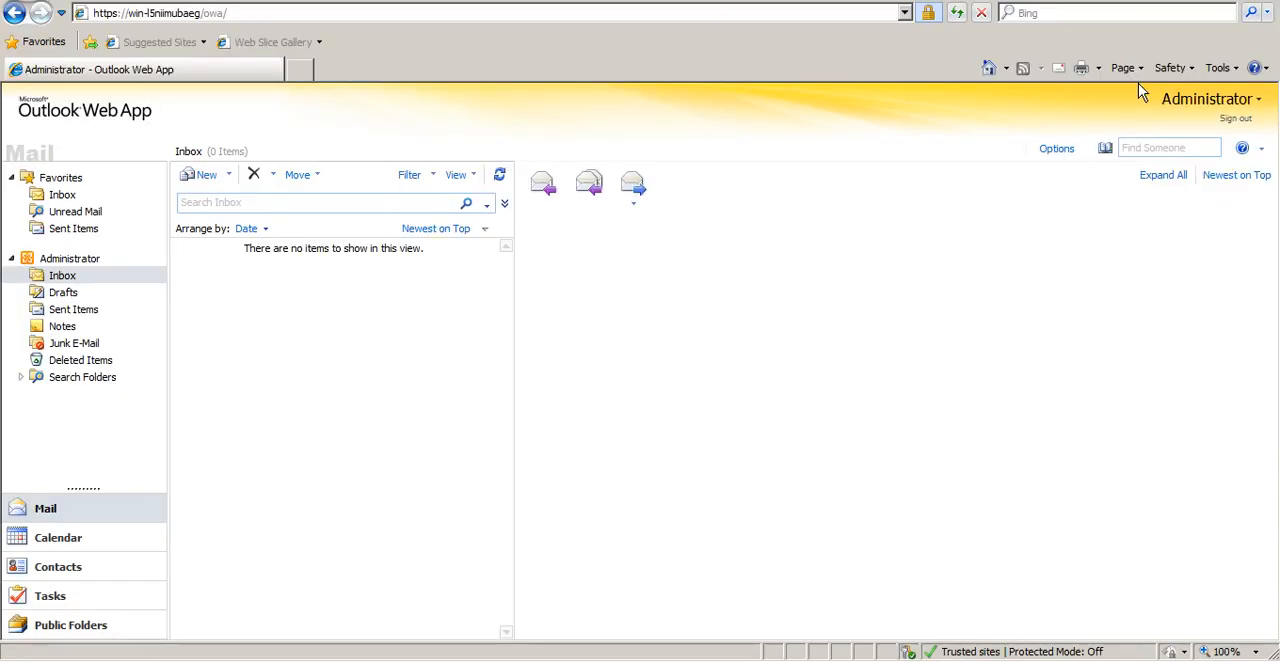
click(1056, 150)
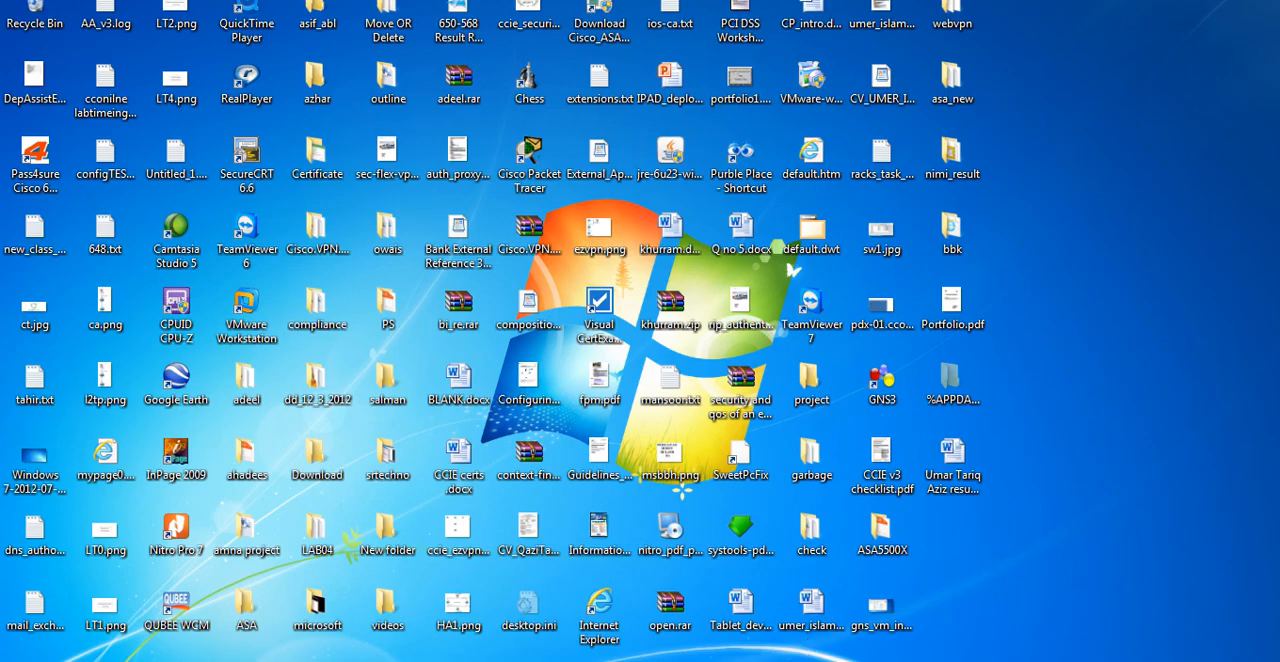
click(1056, 661)
click(425, 330)
click(365, 660)
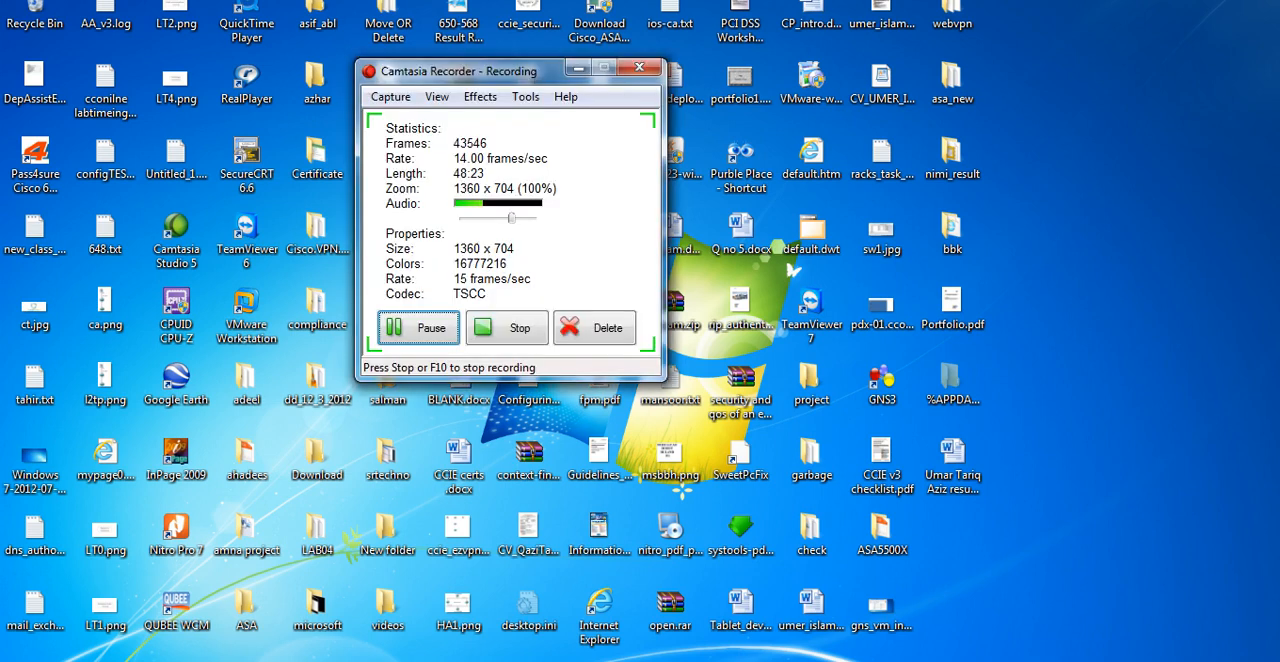
click(447, 338)
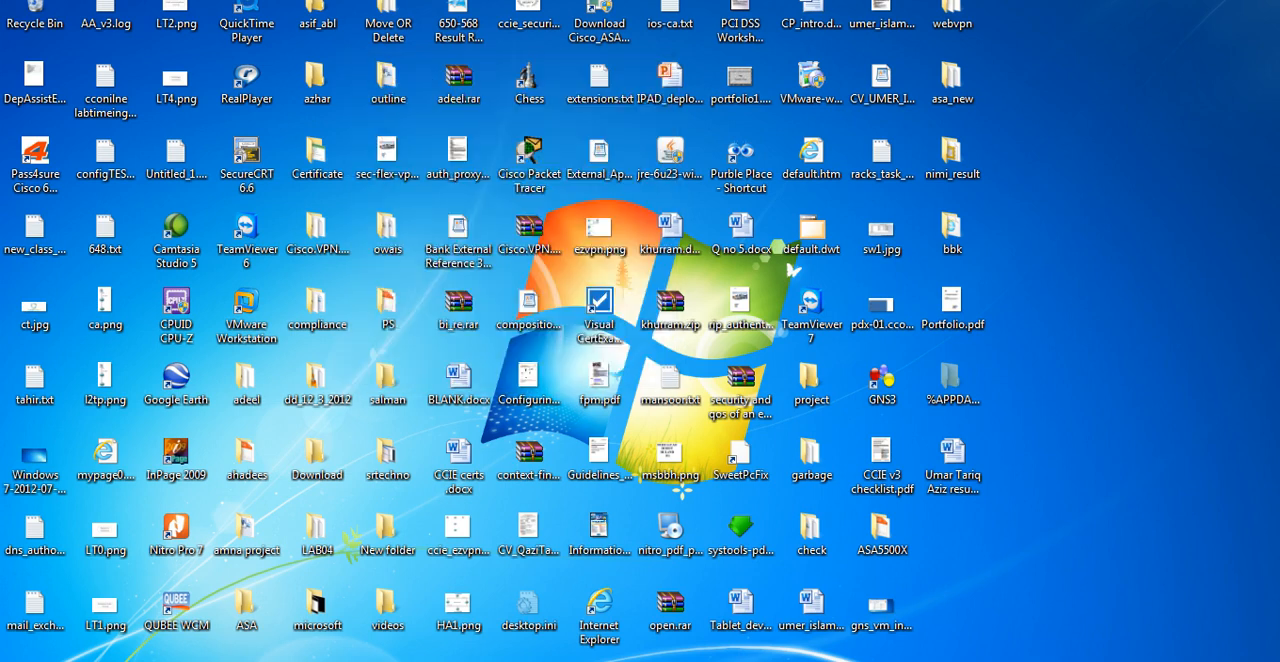
mouse_move(230, 660)
click(354, 569)
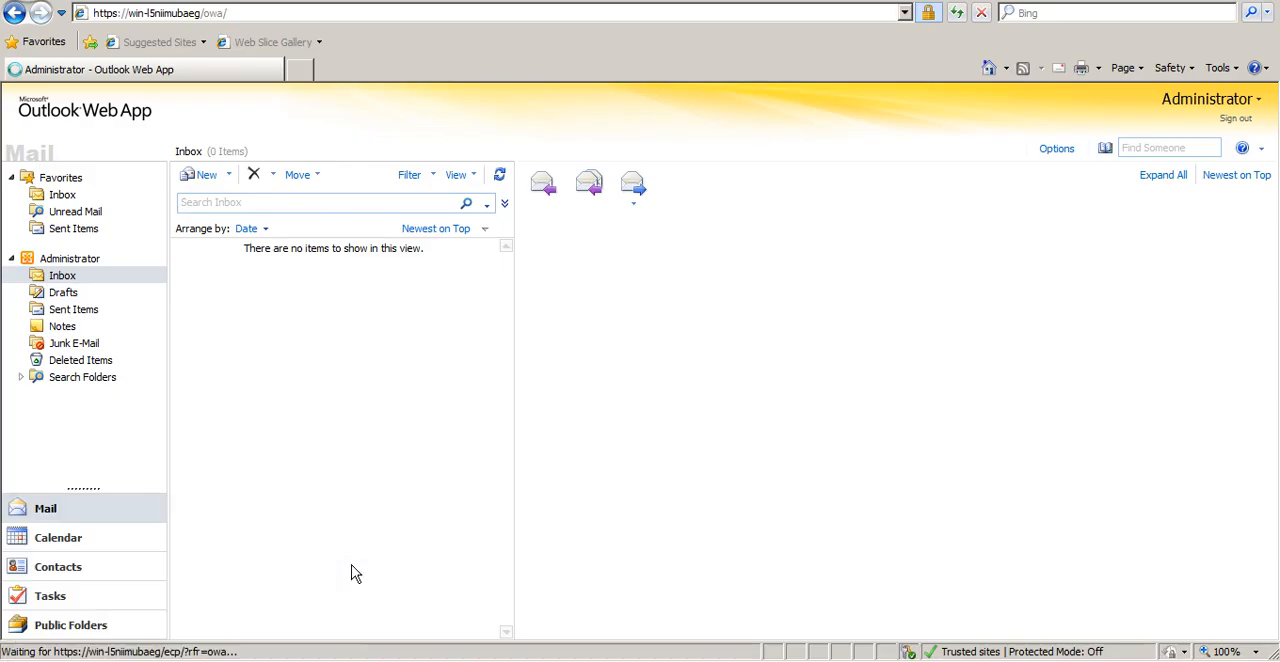
Switch the management scope from Myself to My Organization and view the Administrator Roles groups
click(692, 11)
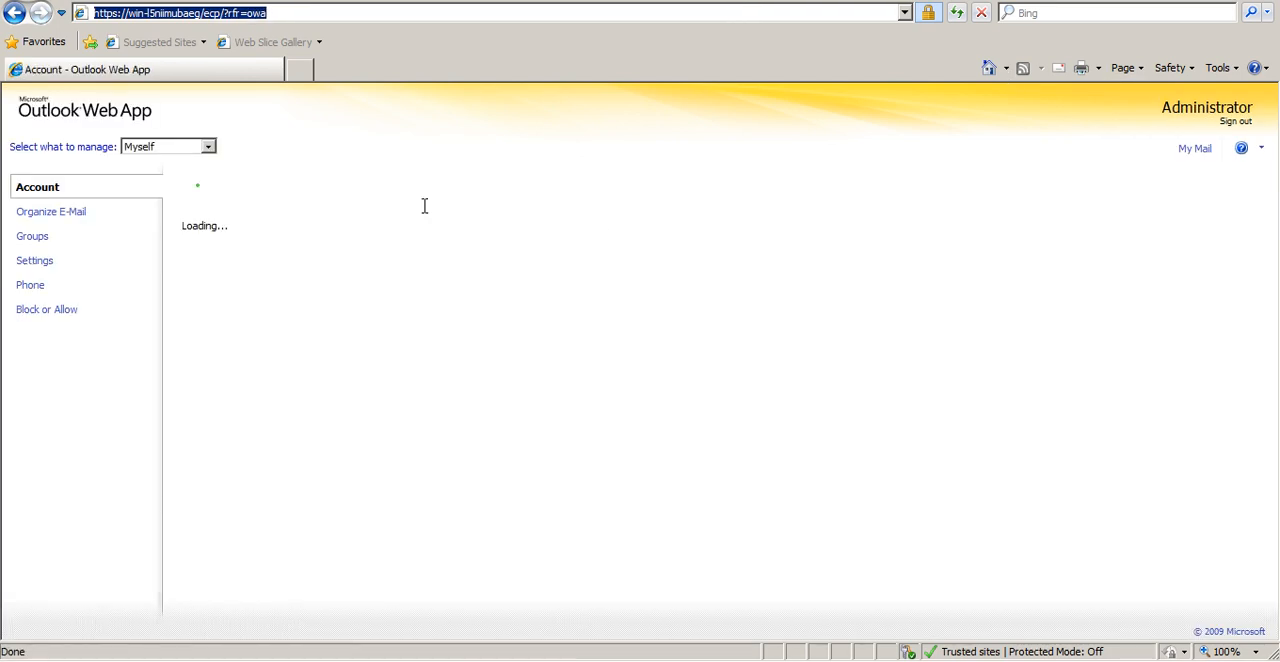
click(211, 143)
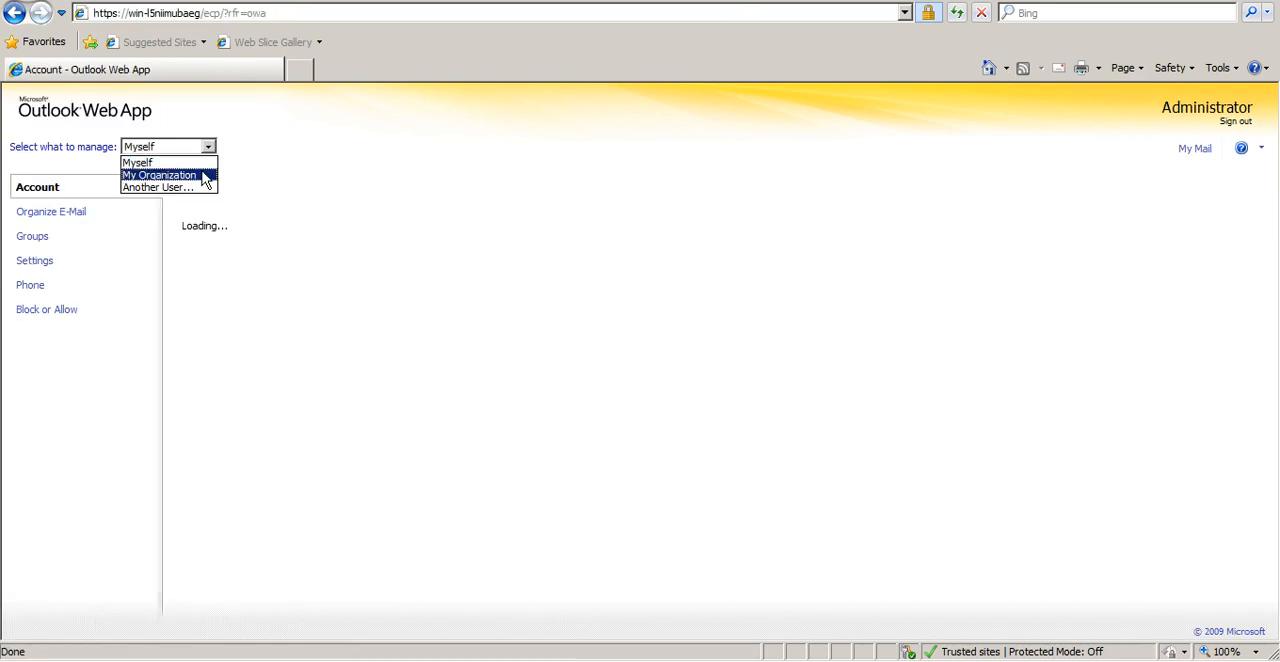
click(206, 175)
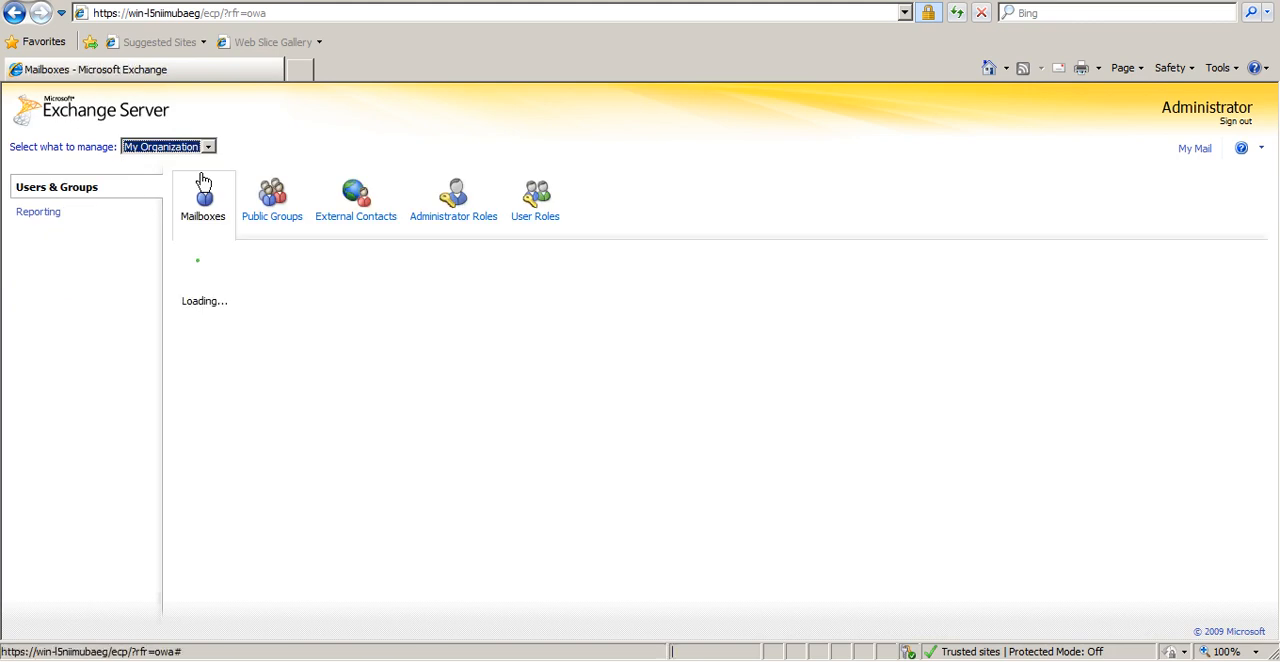
click(450, 212)
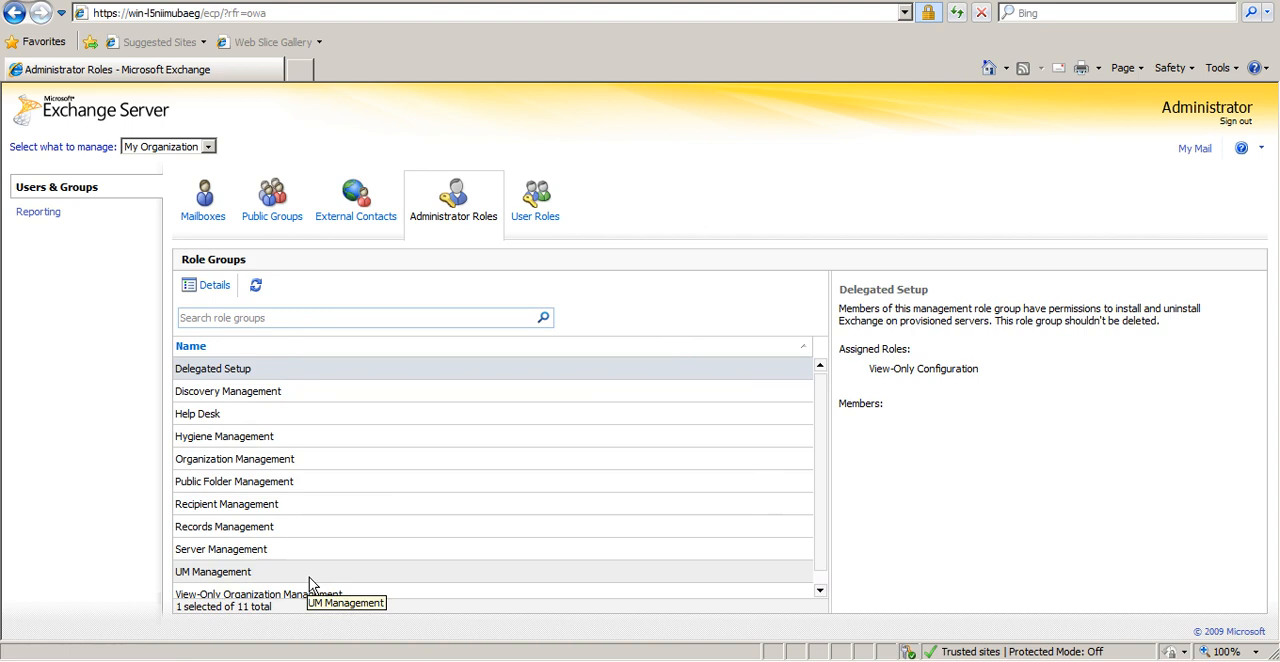
Display the organization's Mailboxes list, browse through its entries and select the last mailbox
click(201, 190)
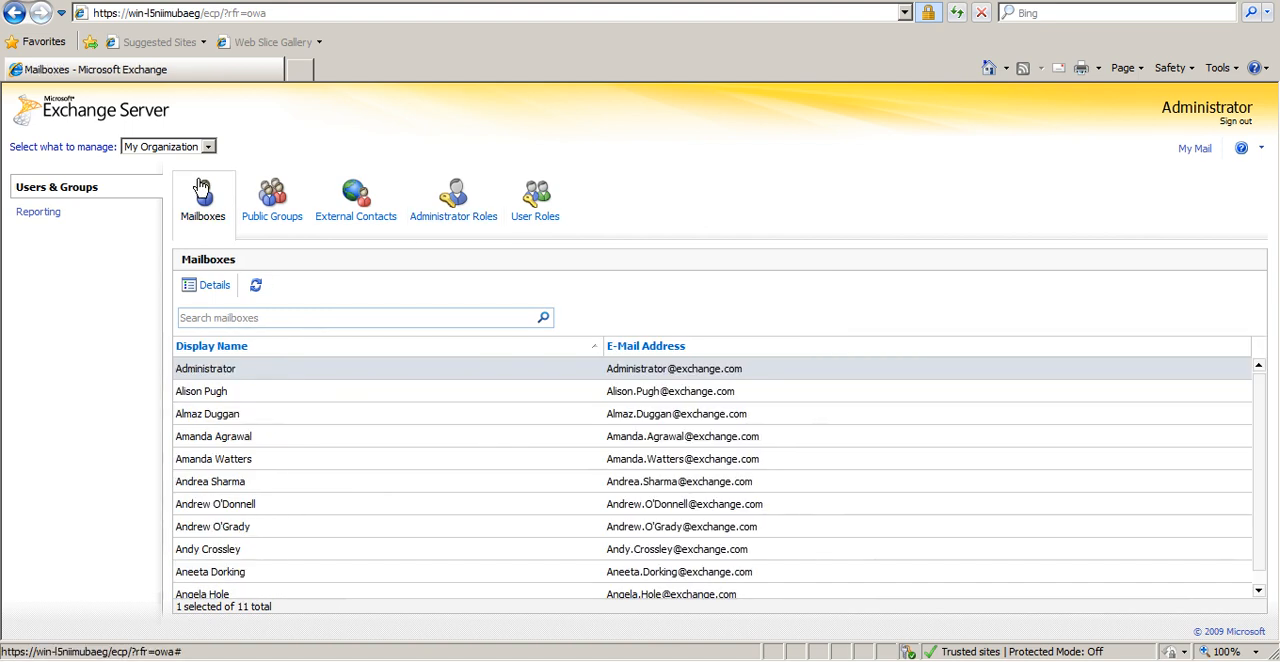
click(606, 391)
key(Down)
key(Down)
key(Down)
key(Down)
key(Down)
key(Down)
key(Down)
key(Down)
key(Down)
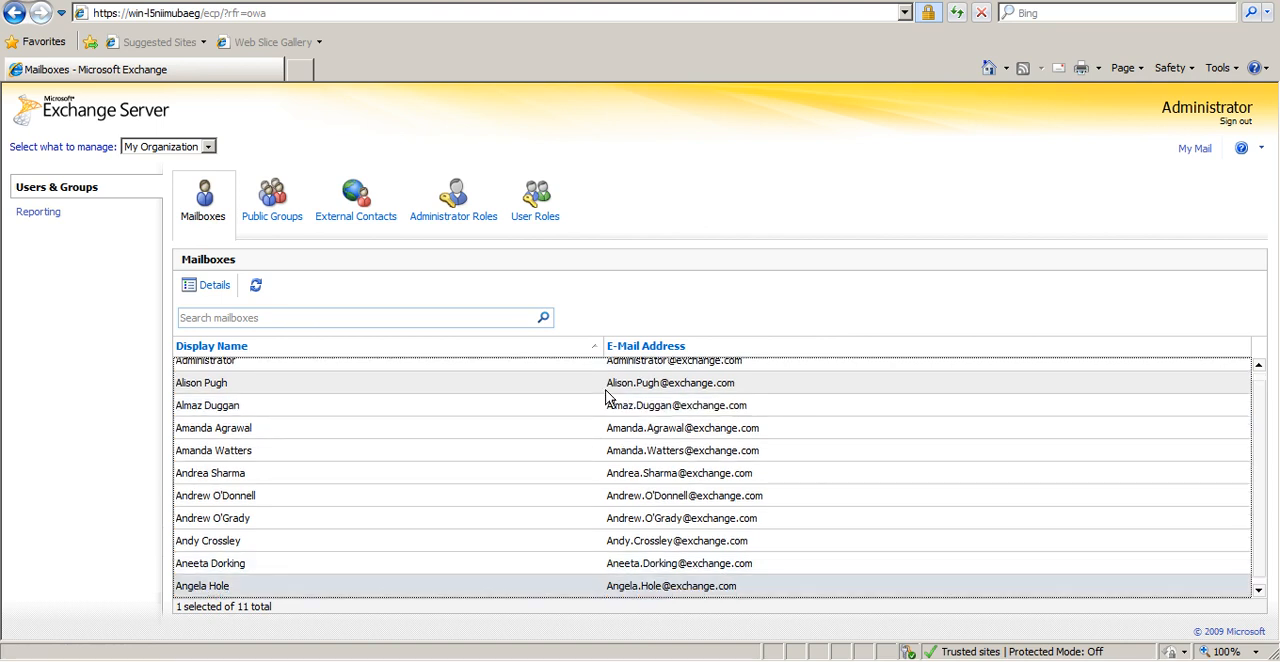
key(Up)
key(Up)
key(Up)
key(Down)
key(Down)
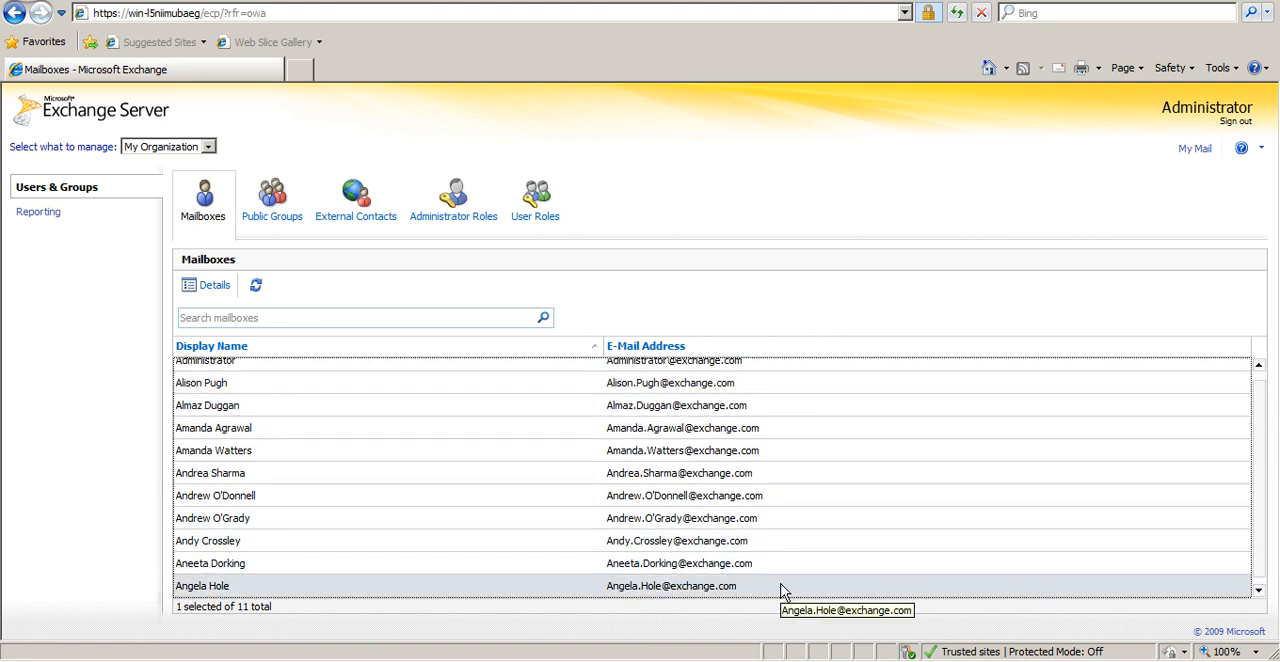
Open the selected mailbox's details, set Company to concepttrainers in the Organization section, and save
click(225, 290)
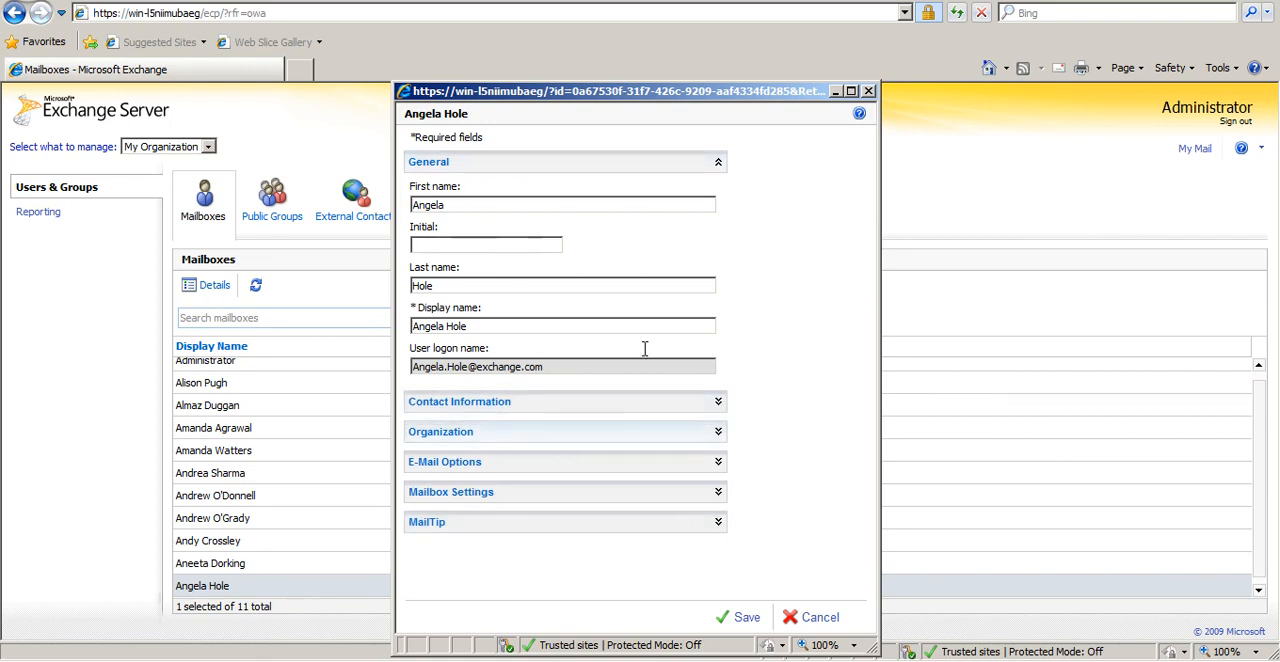
click(716, 431)
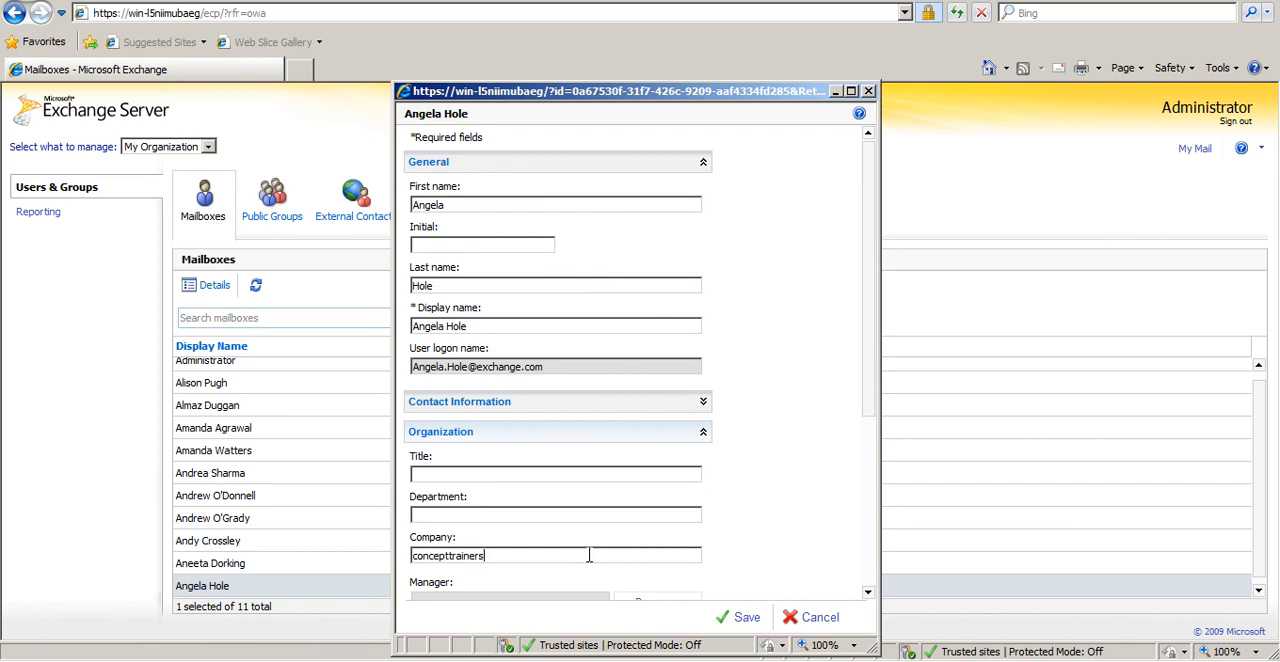
click(750, 617)
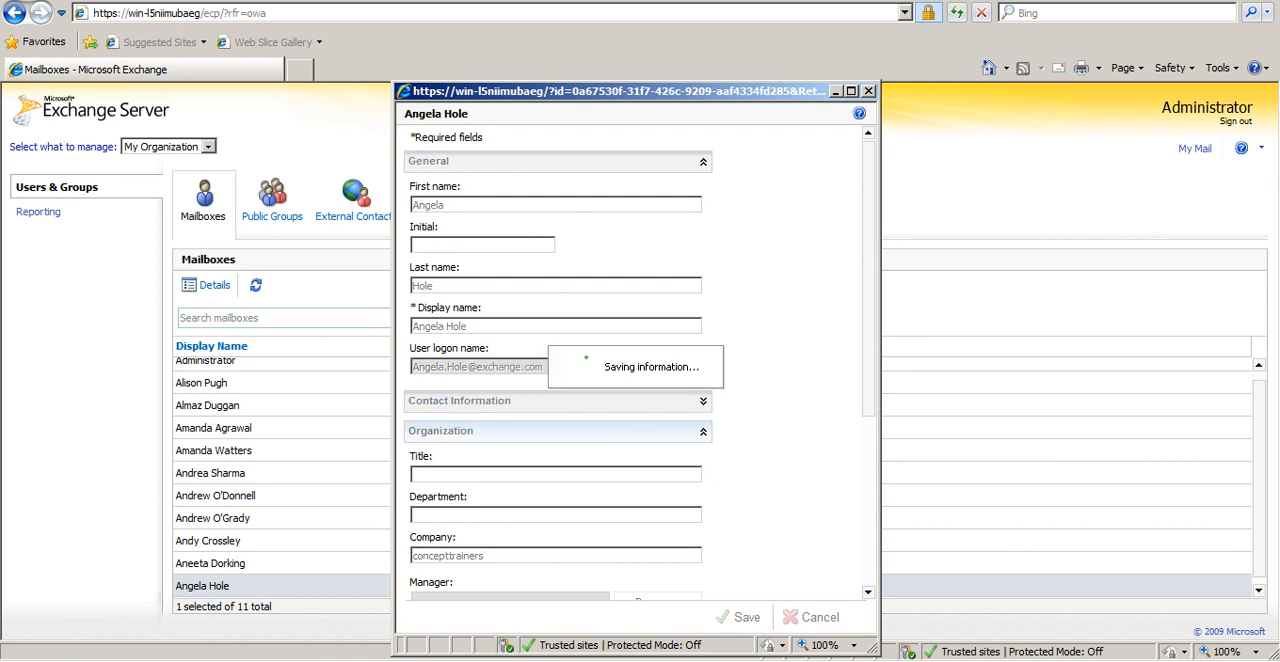
Switch to Active Directory Users and Computers, check the edited user's Organization properties in the marketing unit, and close the properties and console
key(alt+Tab)
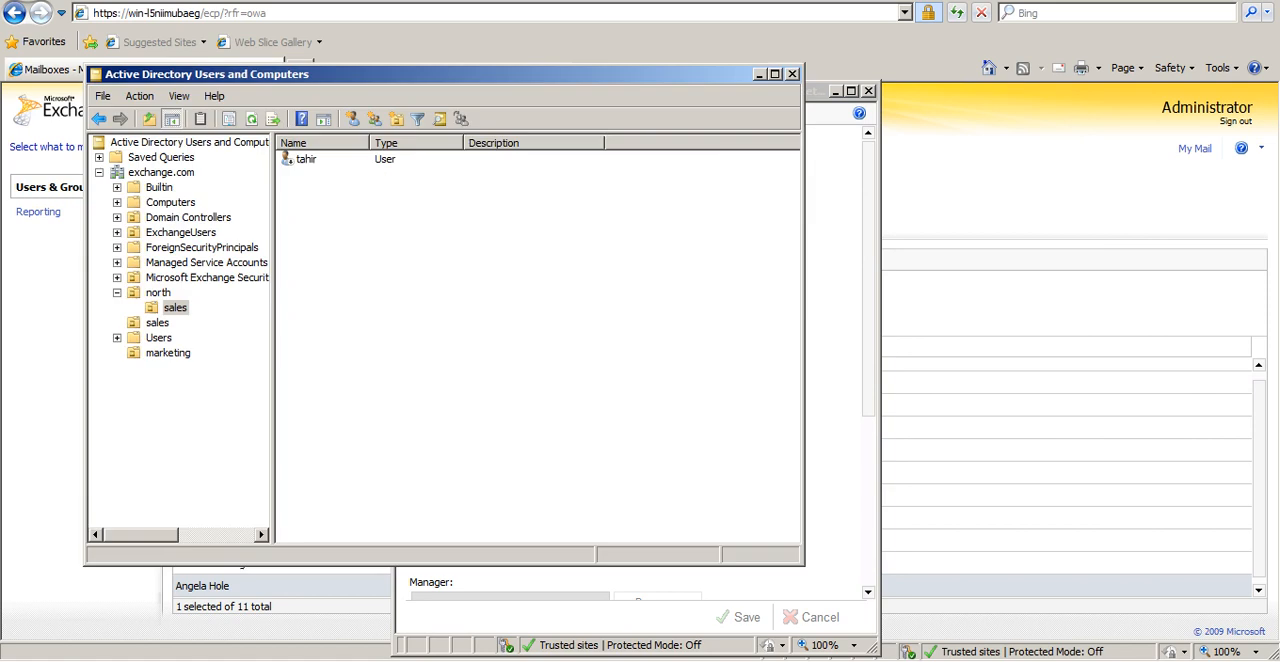
click(158, 323)
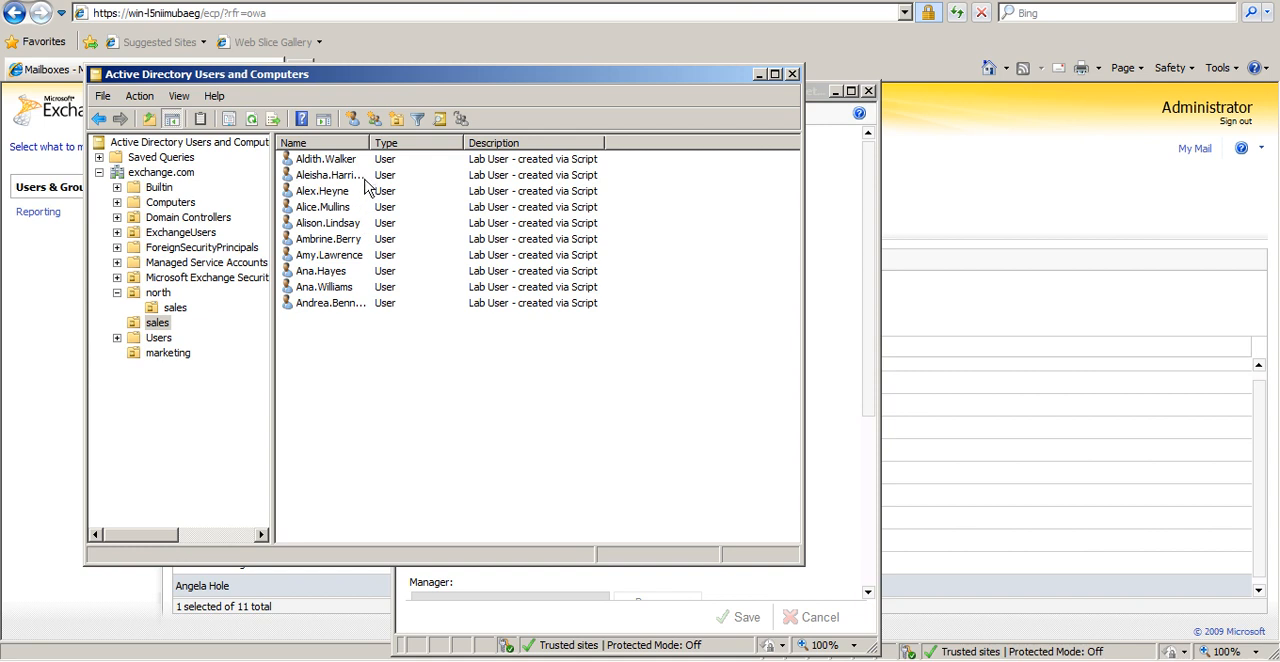
click(168, 354)
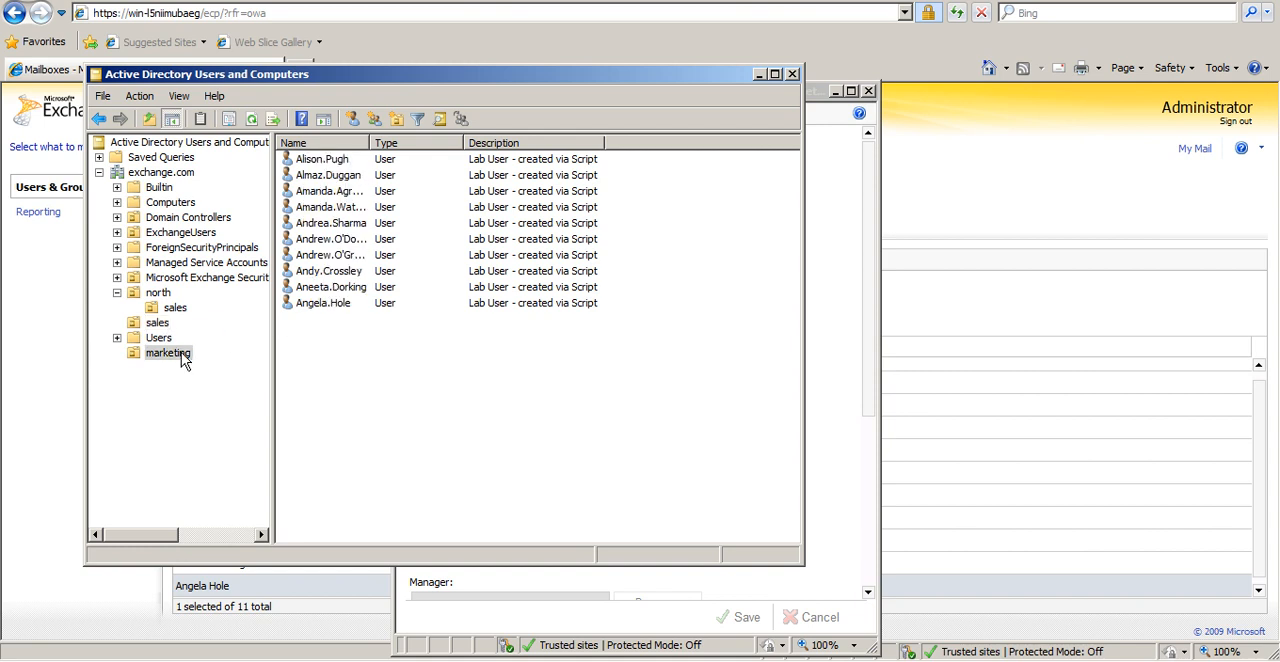
right_click(360, 303)
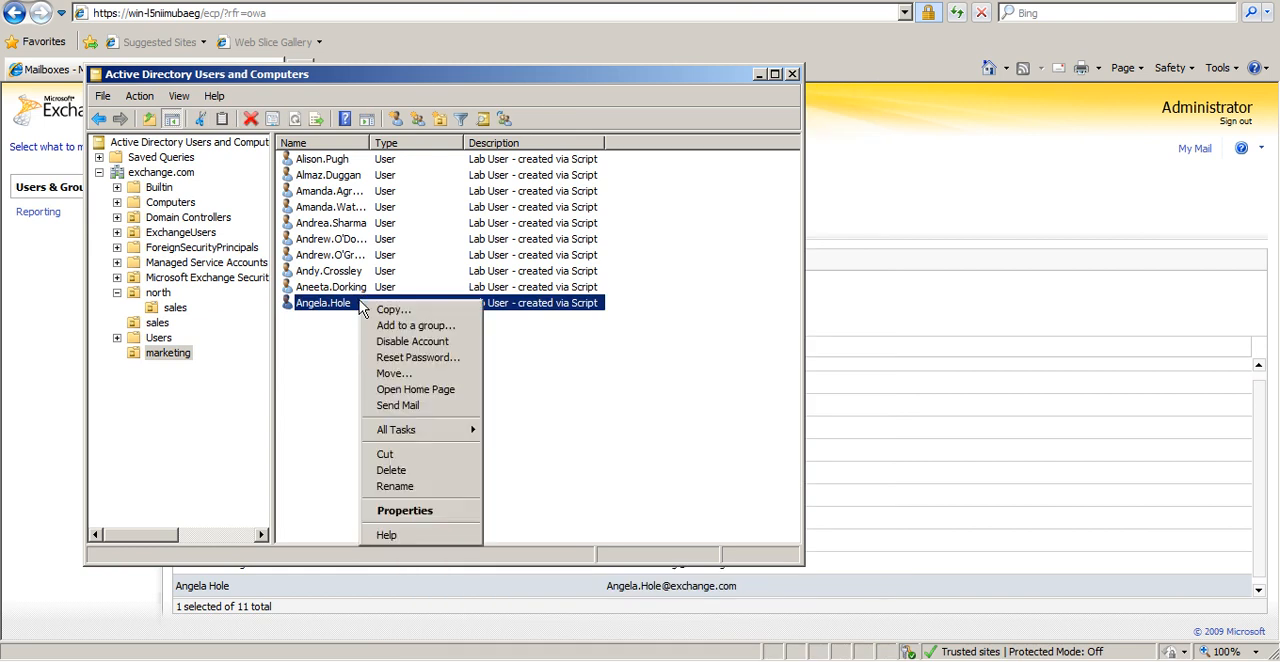
click(436, 510)
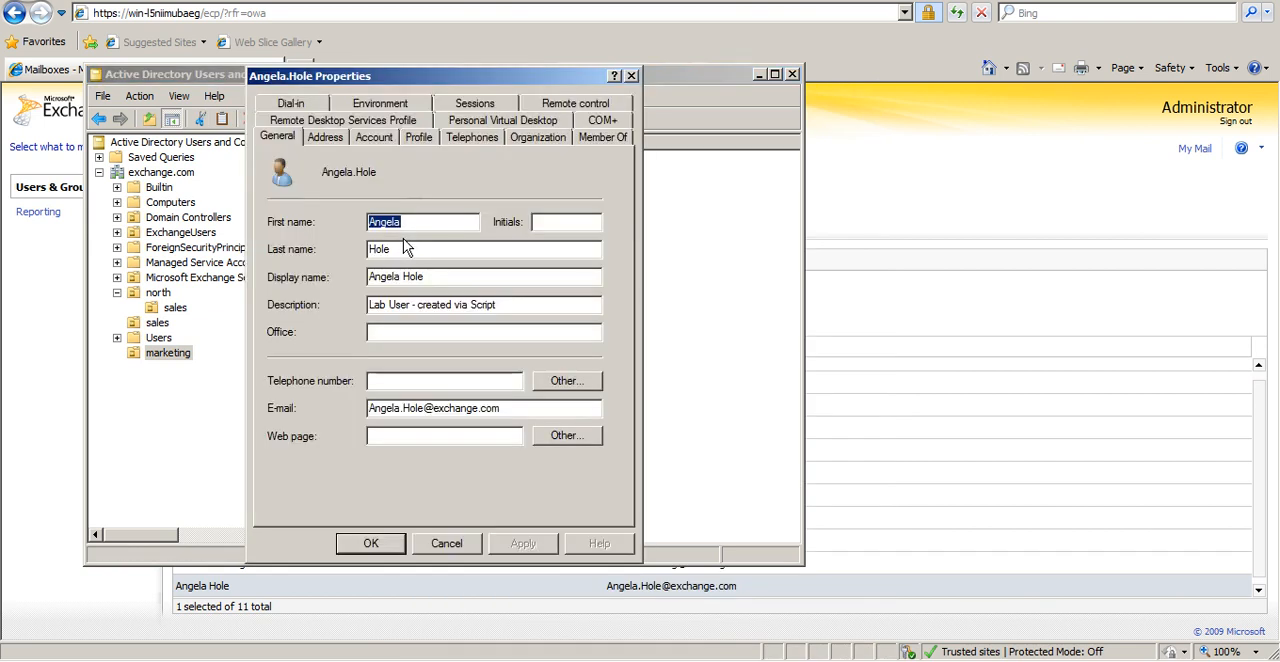
click(541, 141)
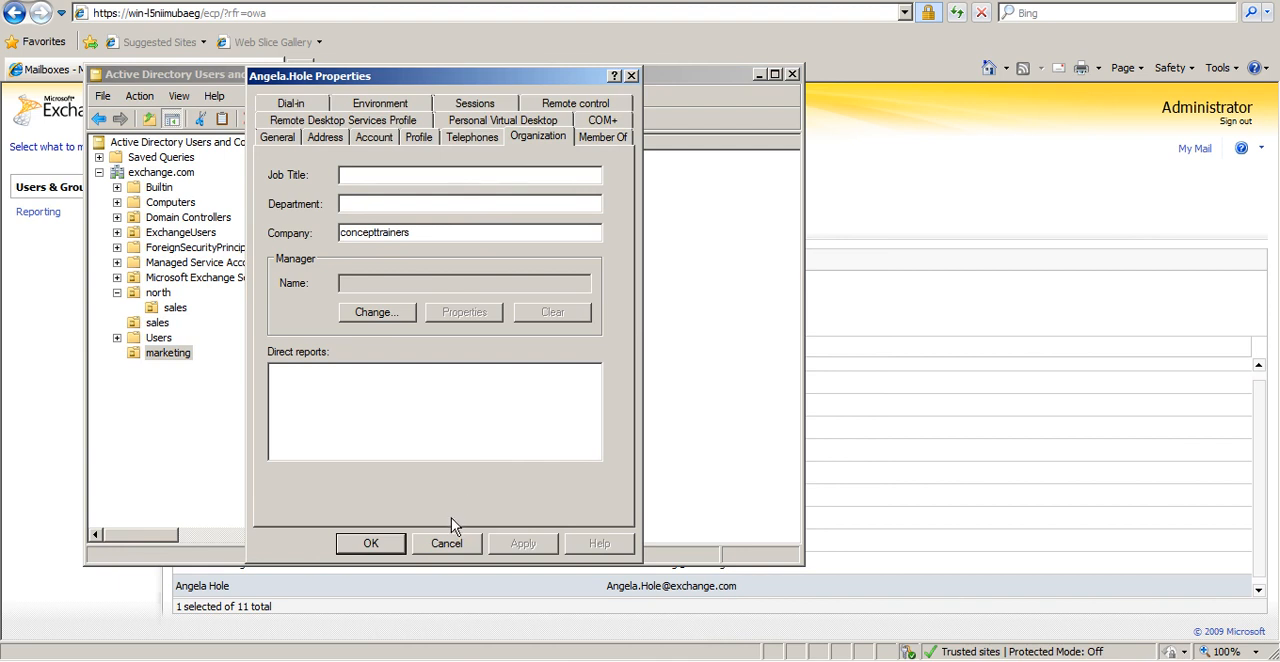
click(446, 543)
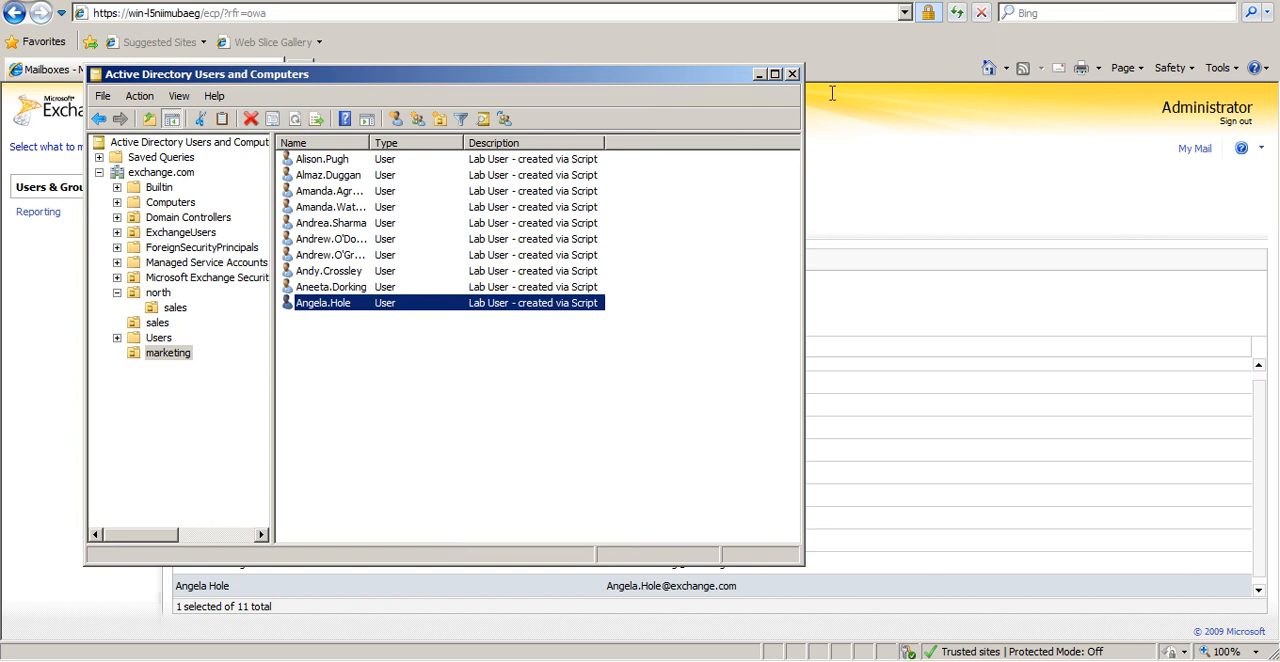
click(793, 75)
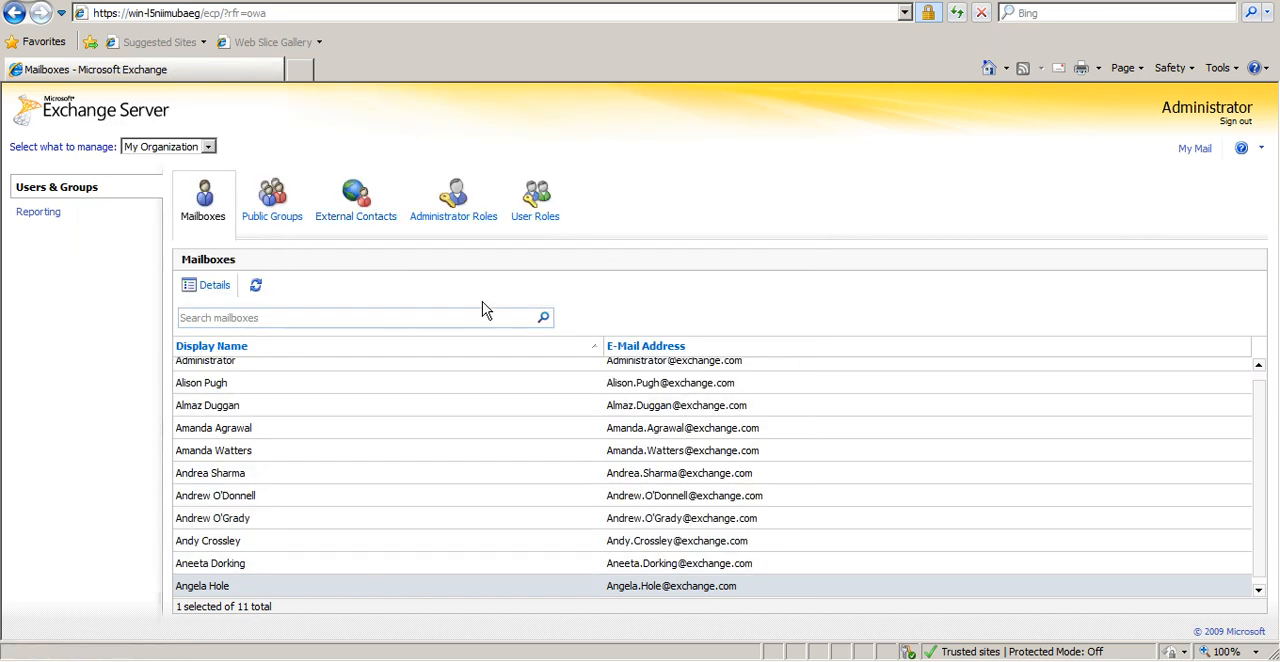
View the organization's User Roles assignment policies and switch back to the Exchange Management Console
click(517, 228)
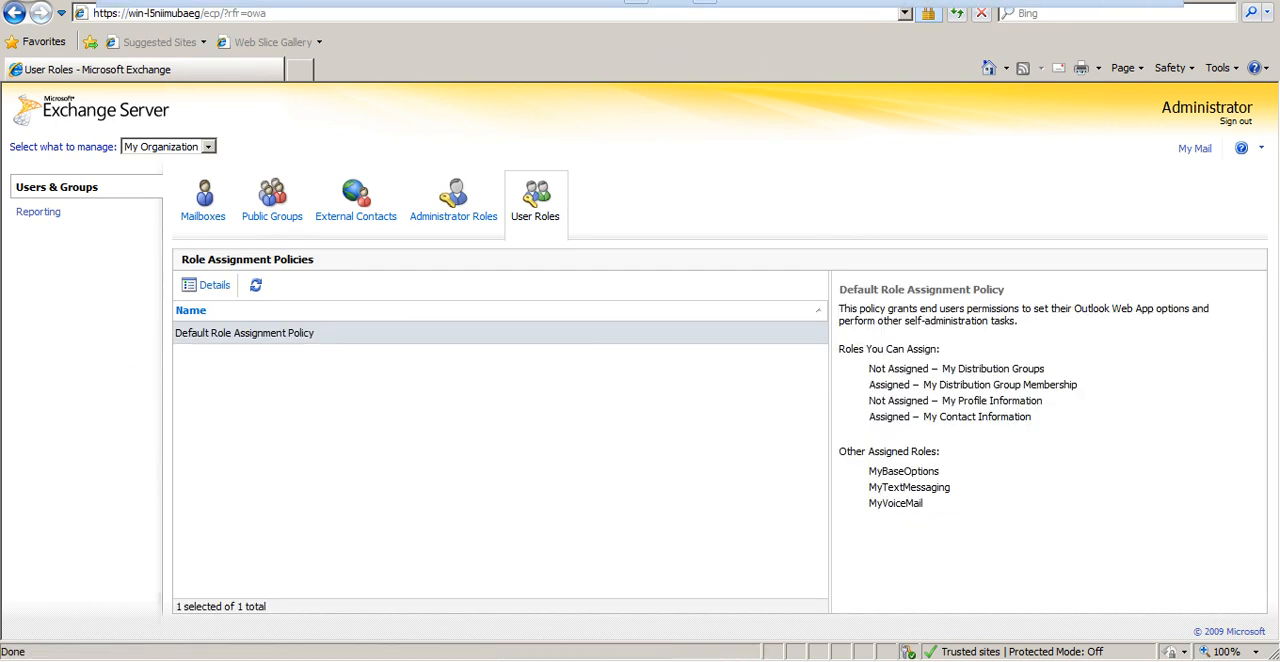
key(alt+Tab)
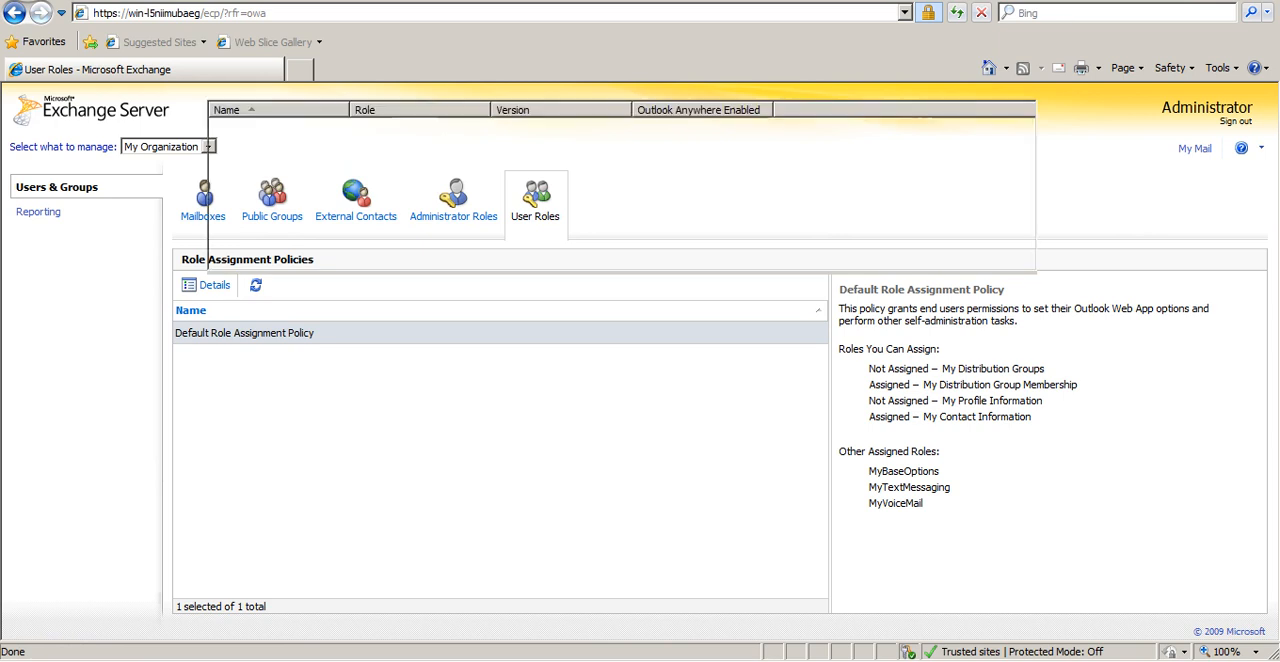